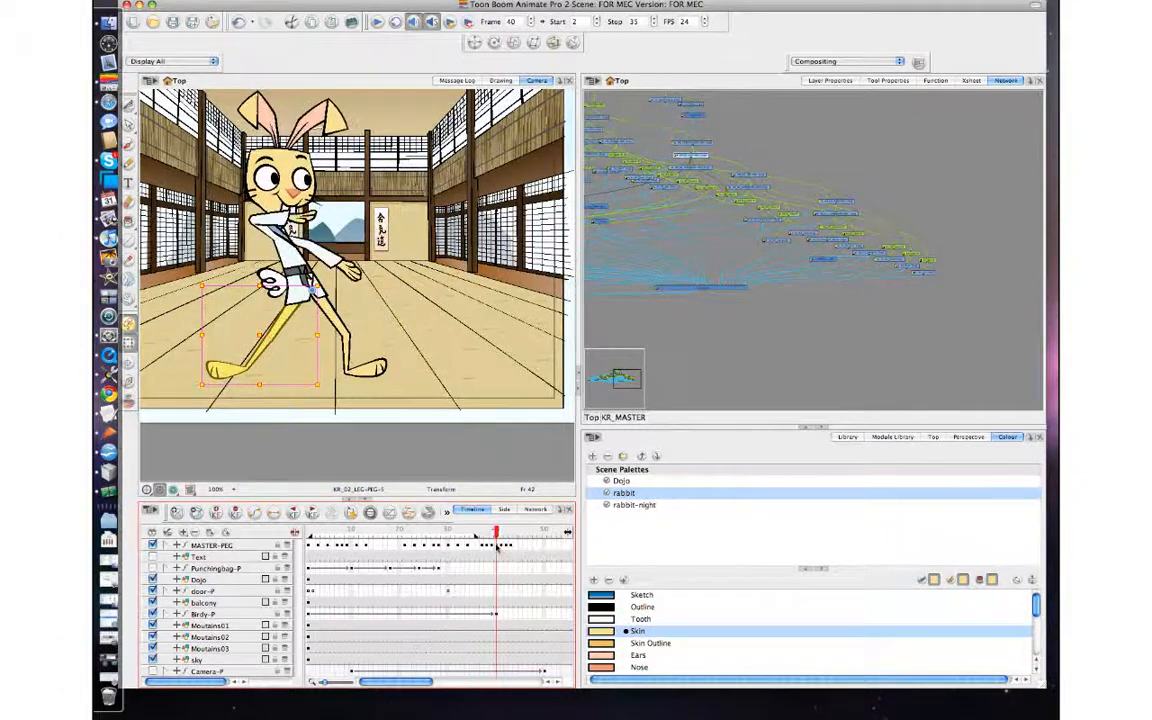
Compare the rabbit's leg poses at frames 40 and 41 by flipping between them.
key(period)
key(period)
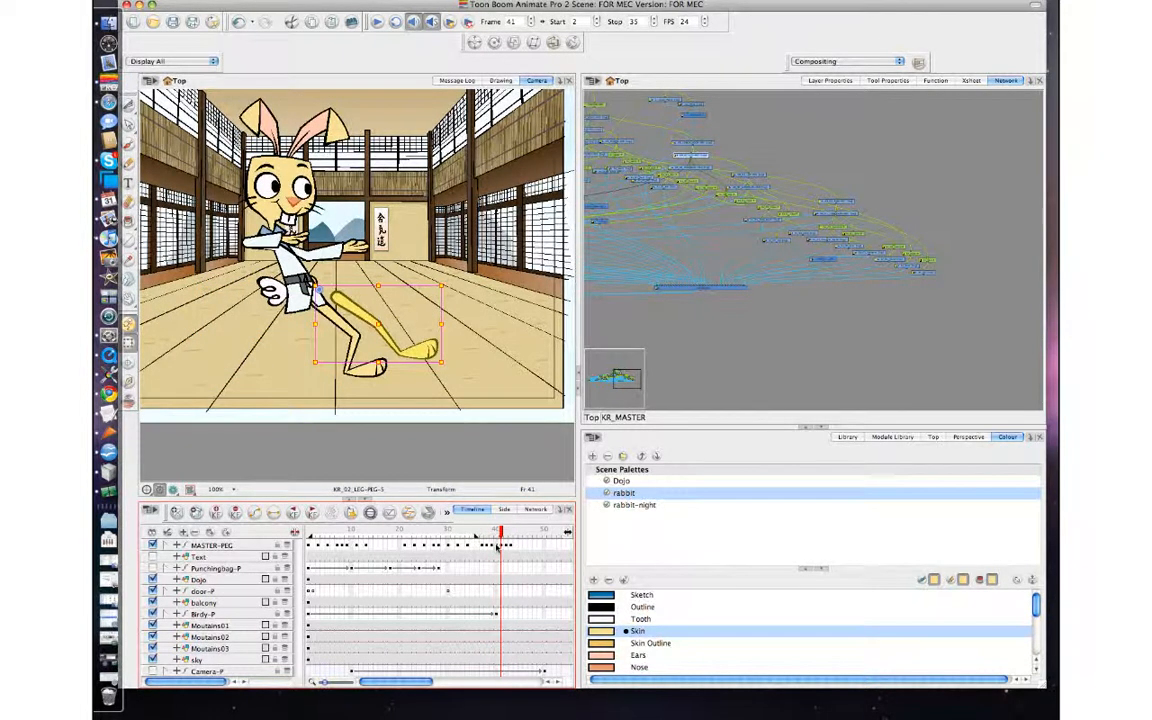
key(comma)
key(period)
key(period)
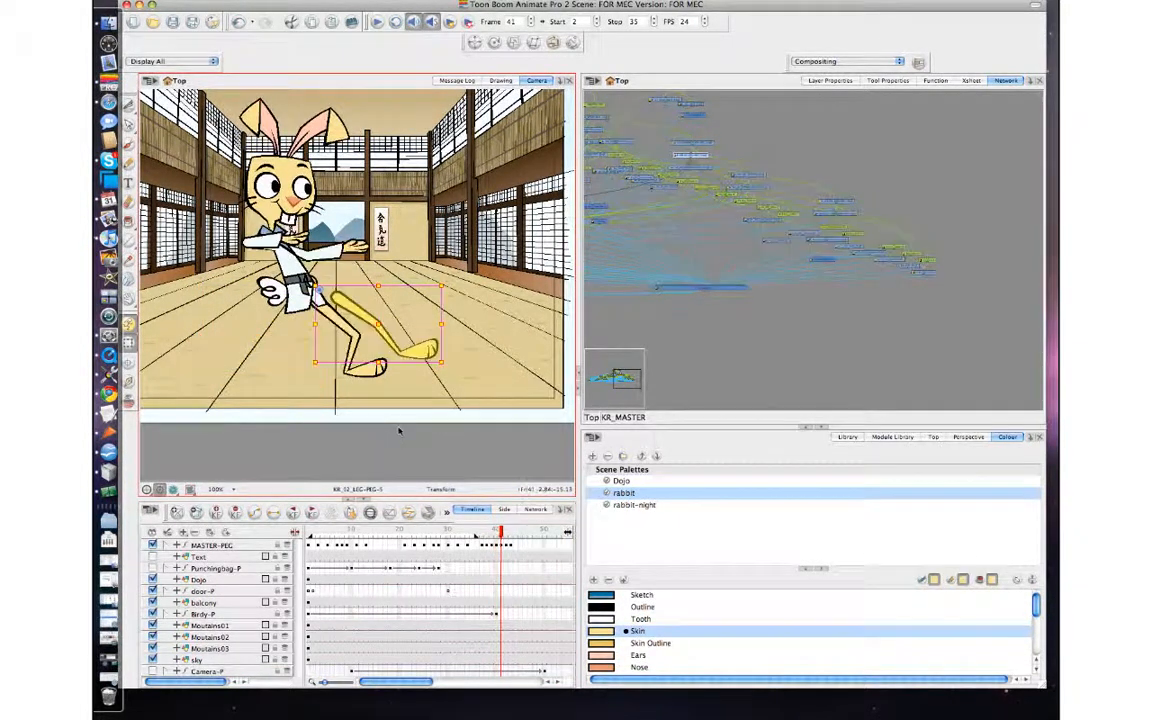
key(comma)
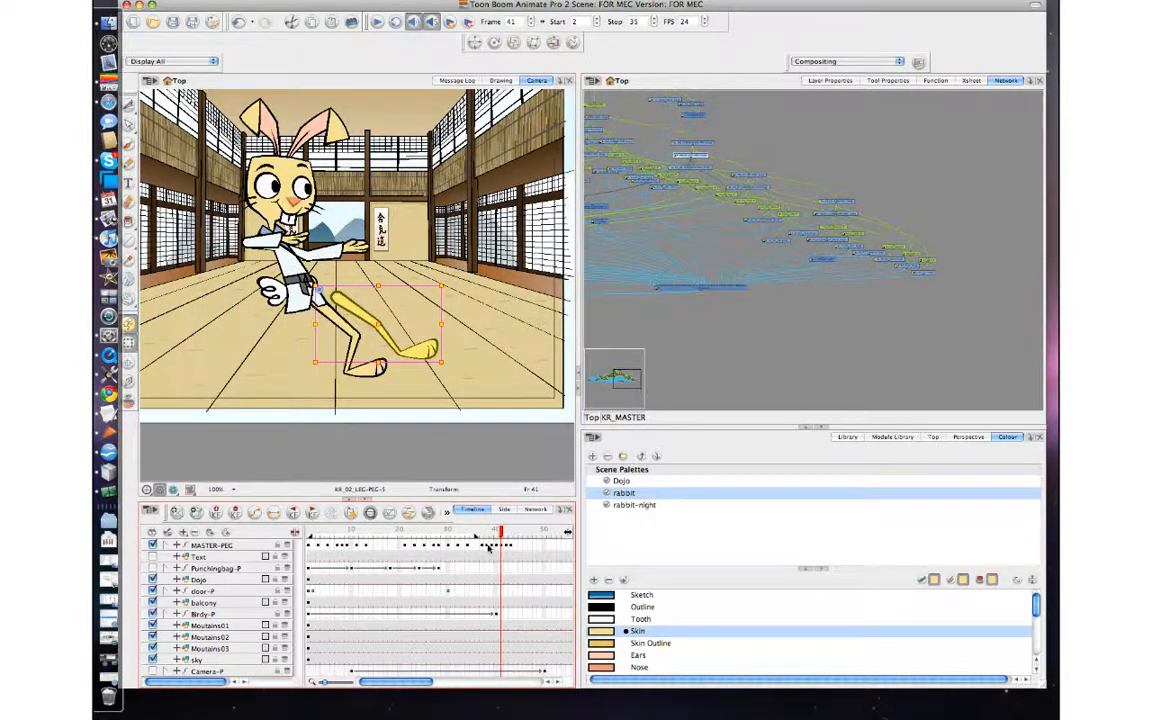
key(comma)
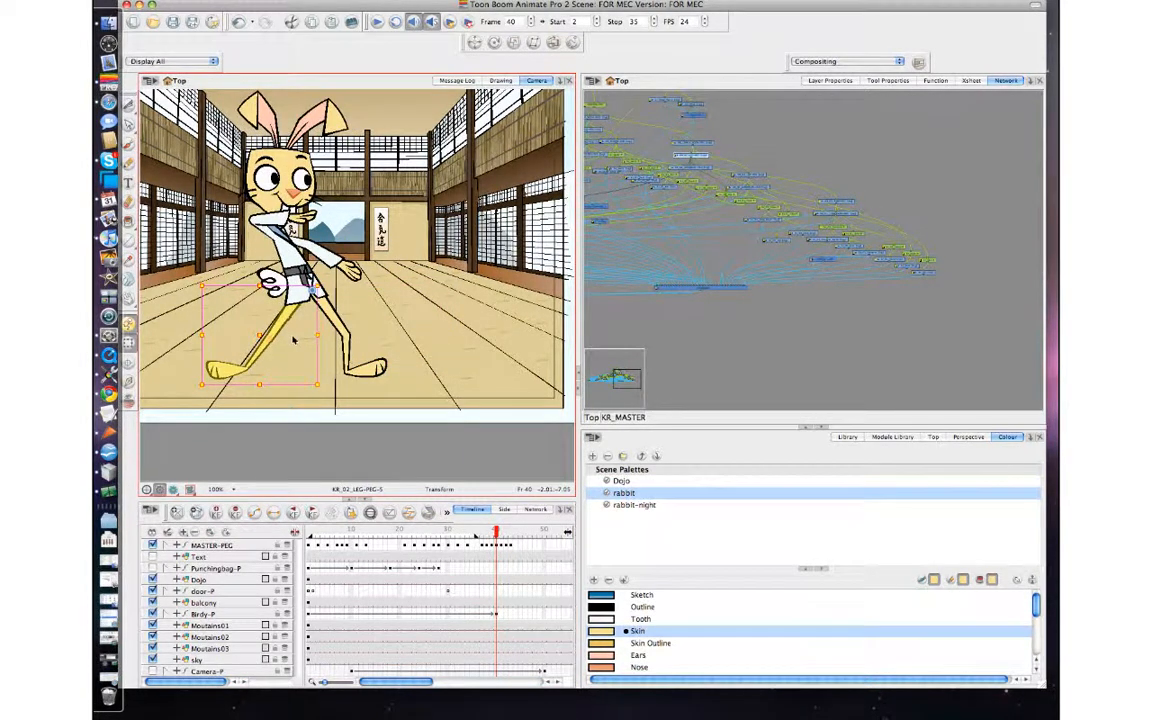
key(period)
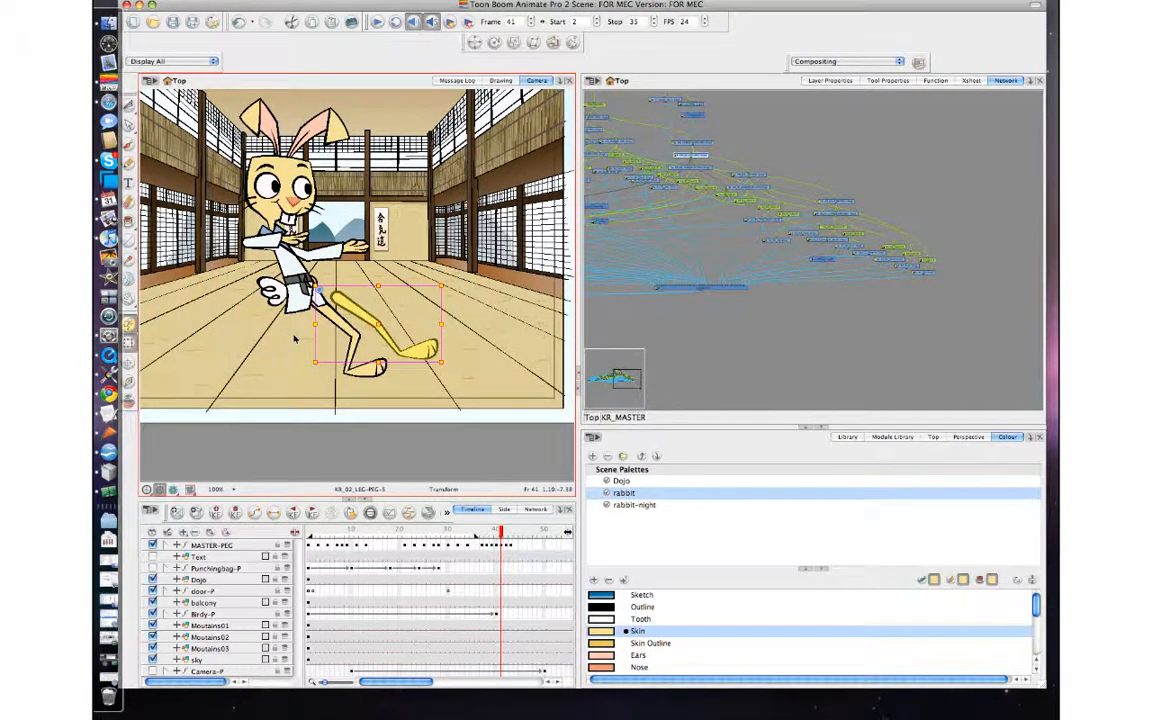
Undo the last two changes to the rabbit's selected leg at frame 41, comparing the pose with the neighbouring frames.
key(super+z)
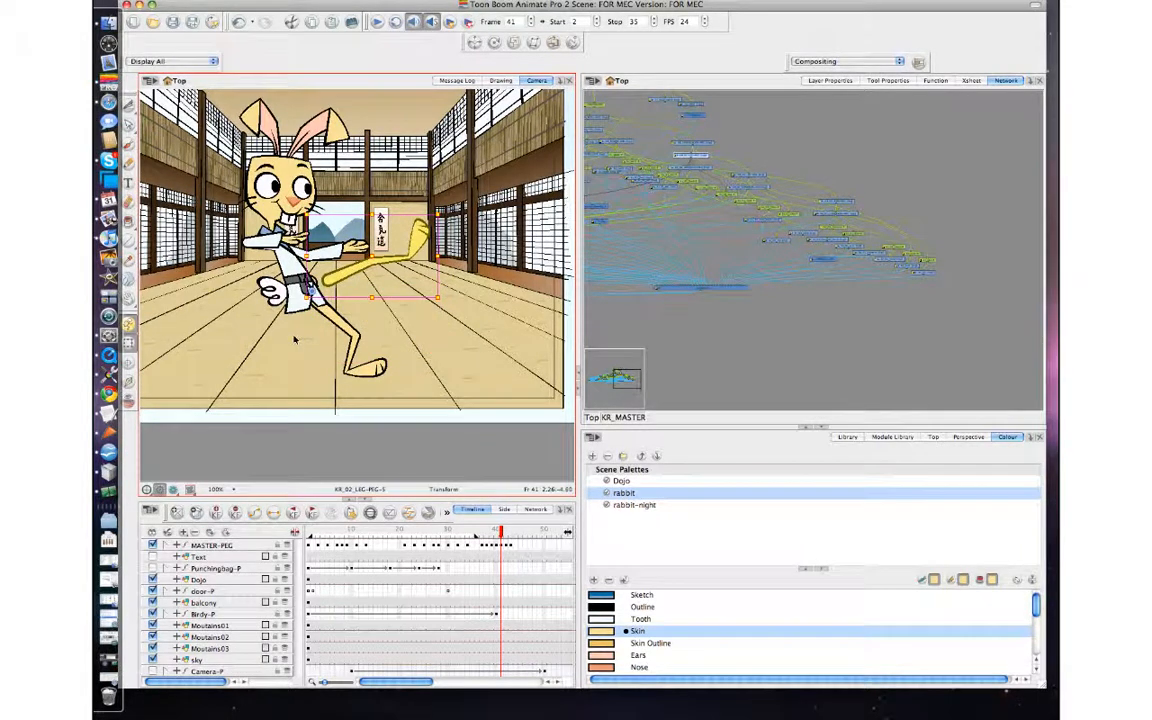
key(comma)
key(period)
key(comma)
key(period)
key(comma)
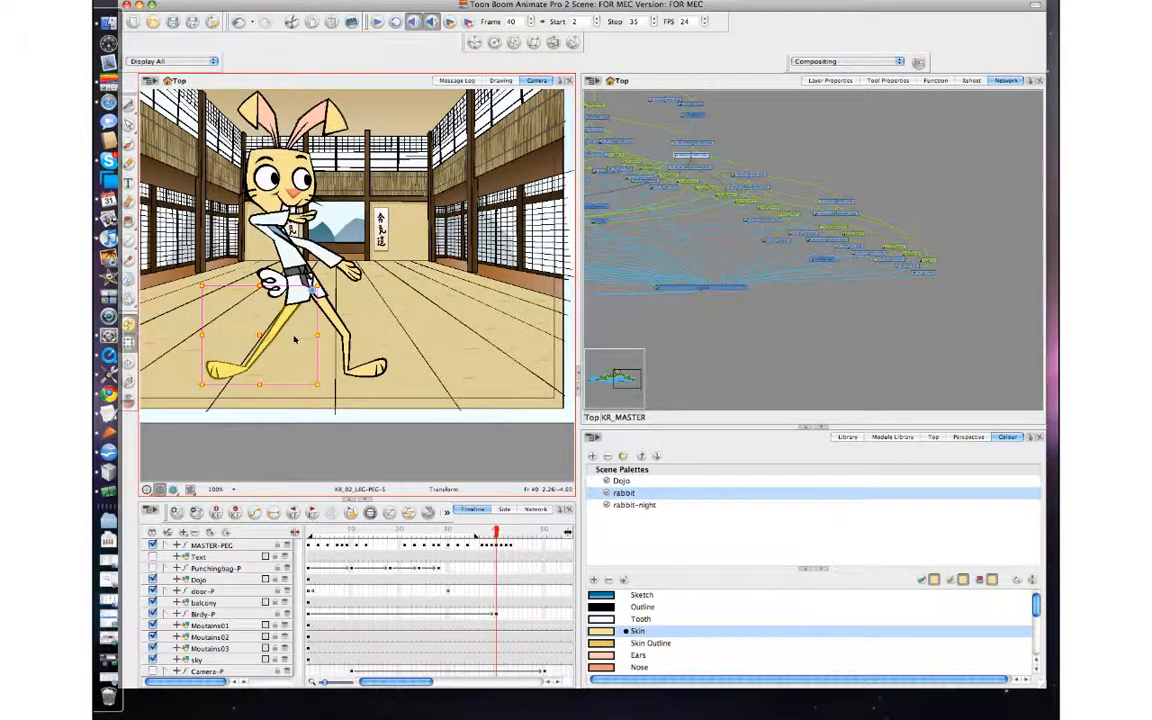
key(comma)
key(period)
key(period)
key(period)
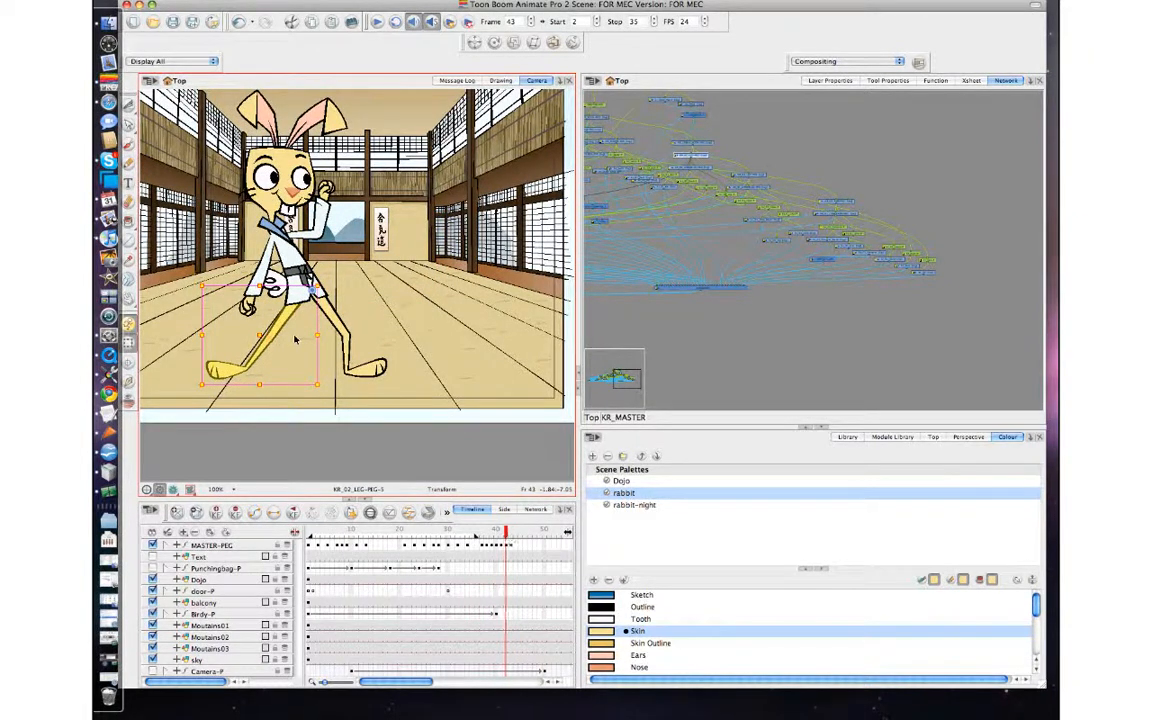
key(comma)
key(super+z)
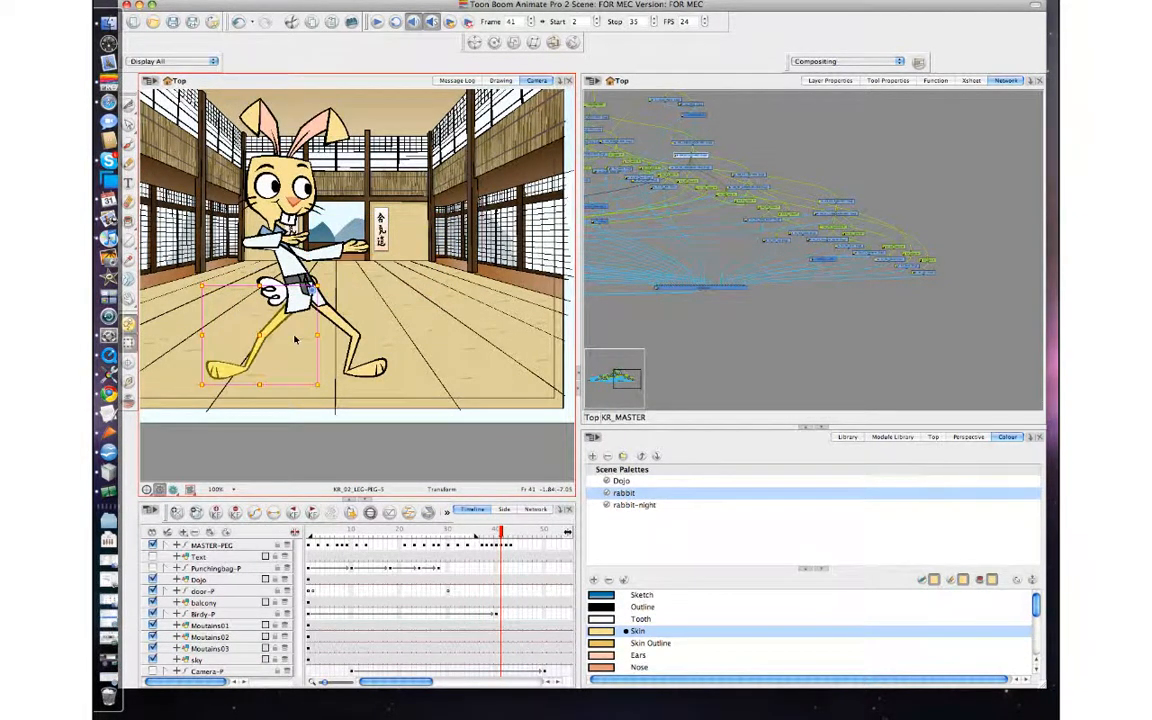
Step through frames 36 to 42 to review the rabbit's consecutive poses, ending at frame 40.
key(comma)
key(period)
key(period)
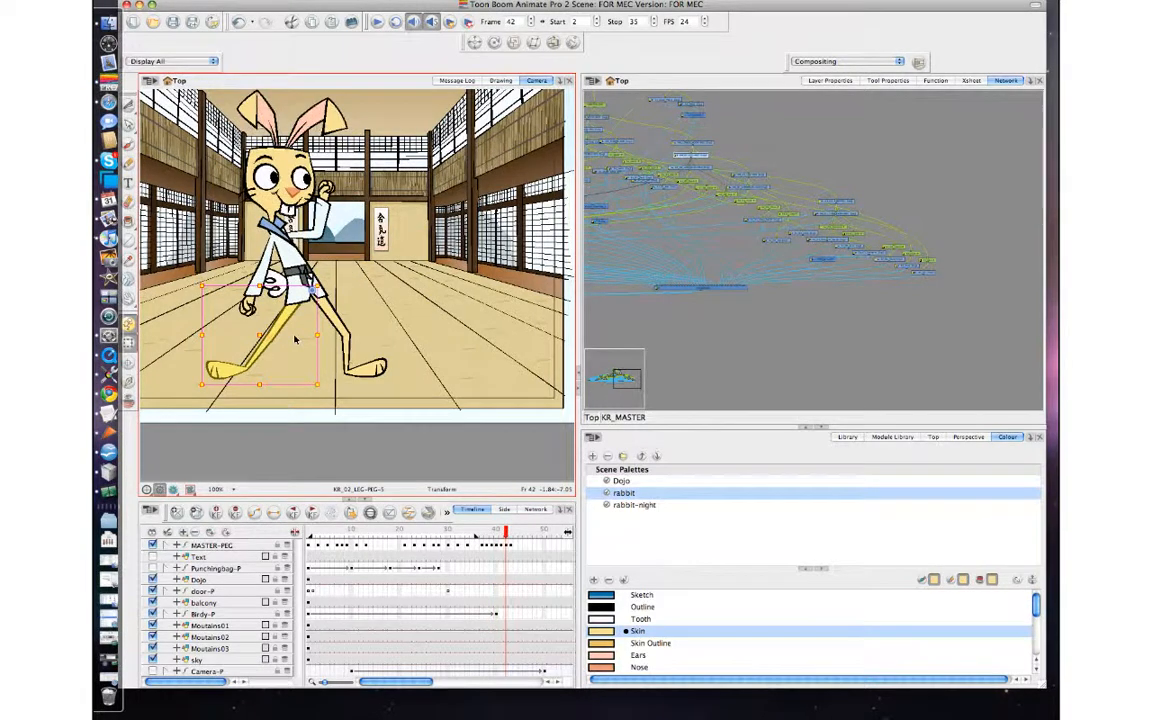
key(comma)
key(comma)
key(comma)
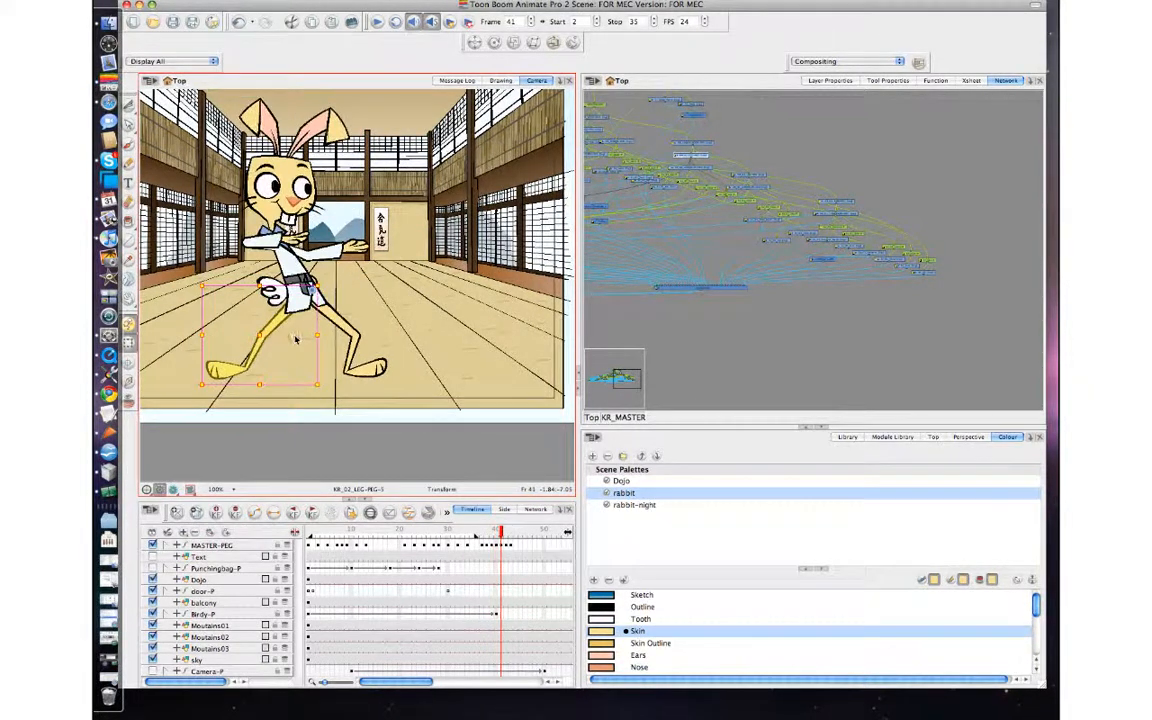
key(comma)
key(comma)
key(comma)
key(comma)
key(comma)
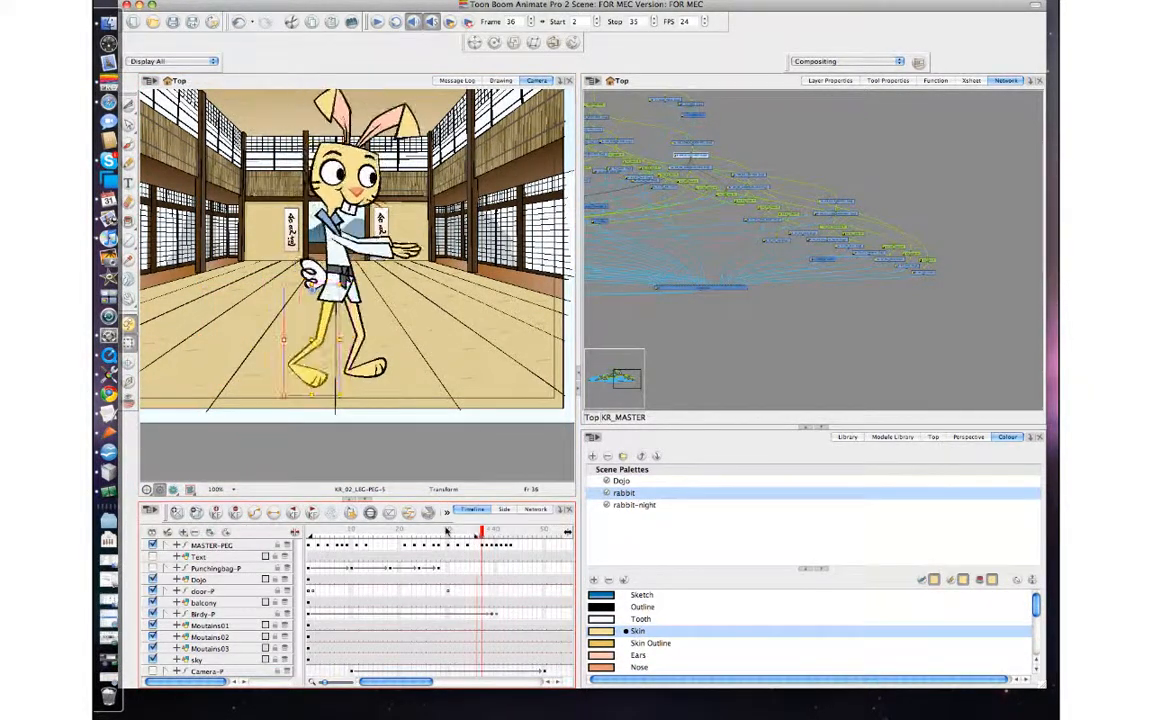
key(period)
key(period)
key(period)
key(period)
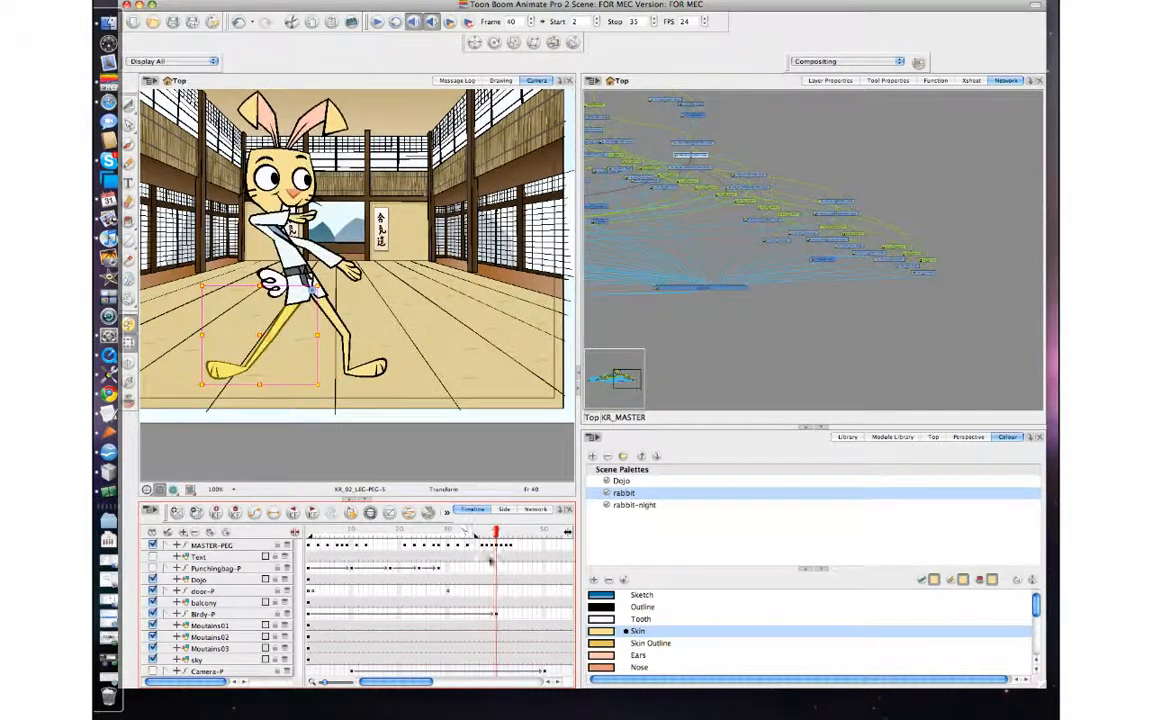
Move the MASTER-PEG keyframes that start at frame 41 along to about frames 58 to 60.
click(503, 546)
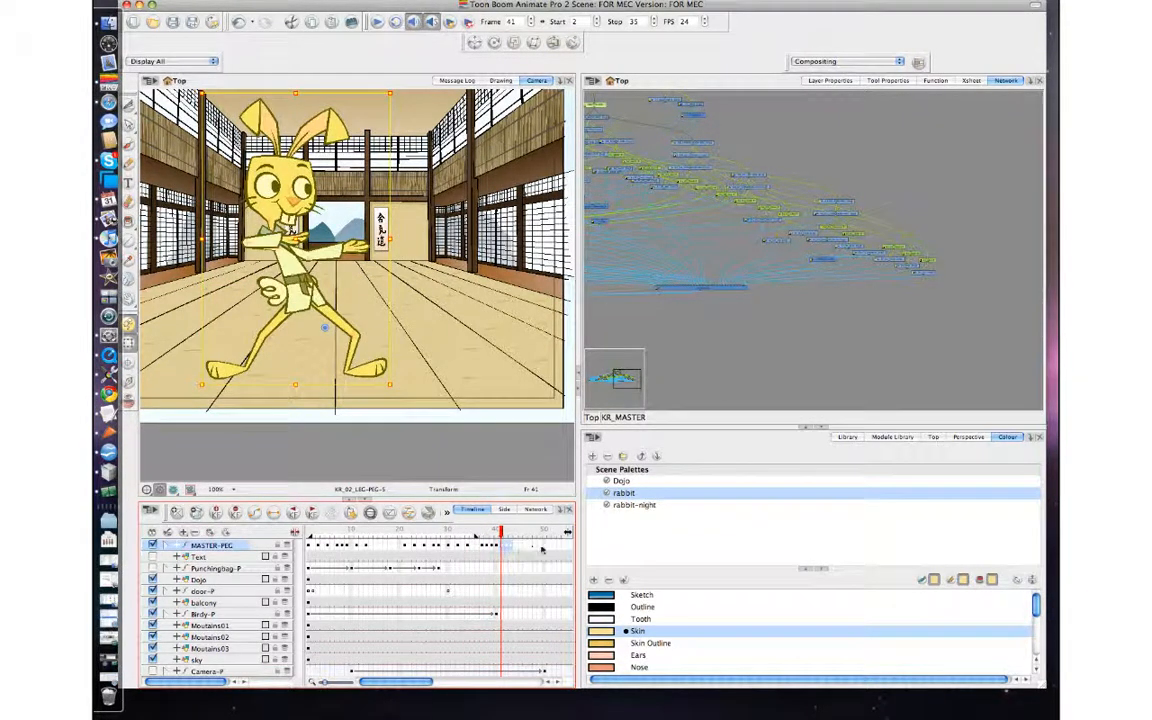
drag(542, 549, 451, 547)
Add keyframes for the whole rabbit on MASTER-PEG at frames 39 and 40.
click(494, 547)
click(274, 514)
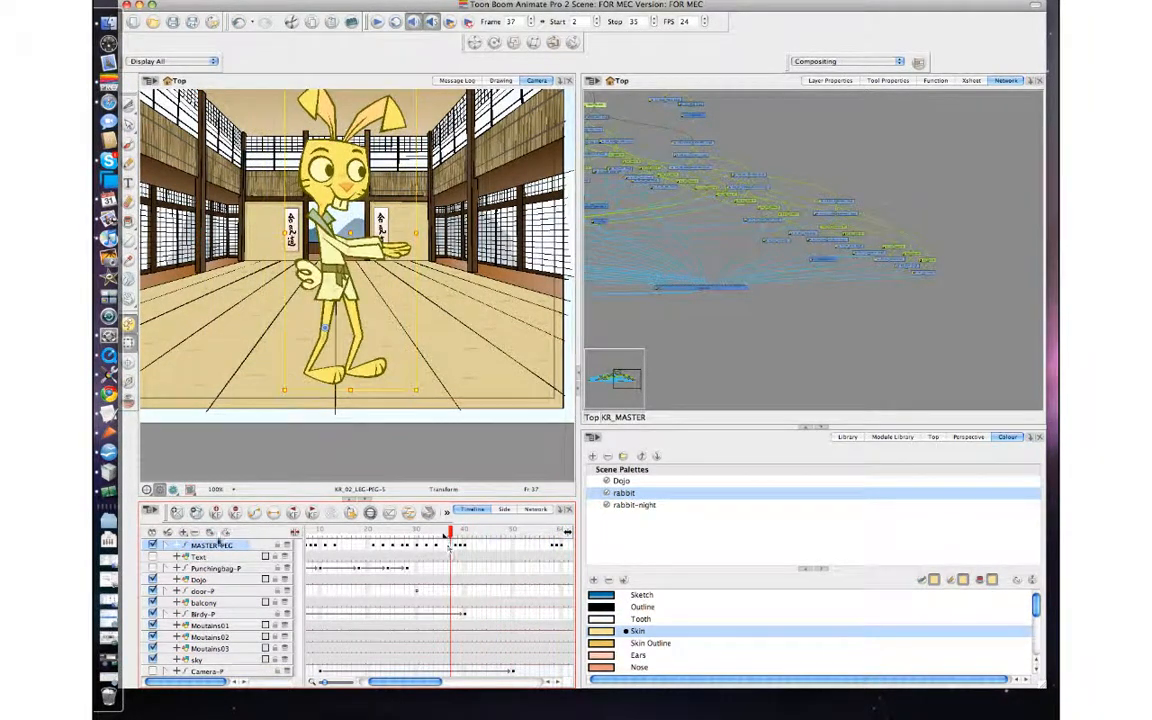
click(455, 545)
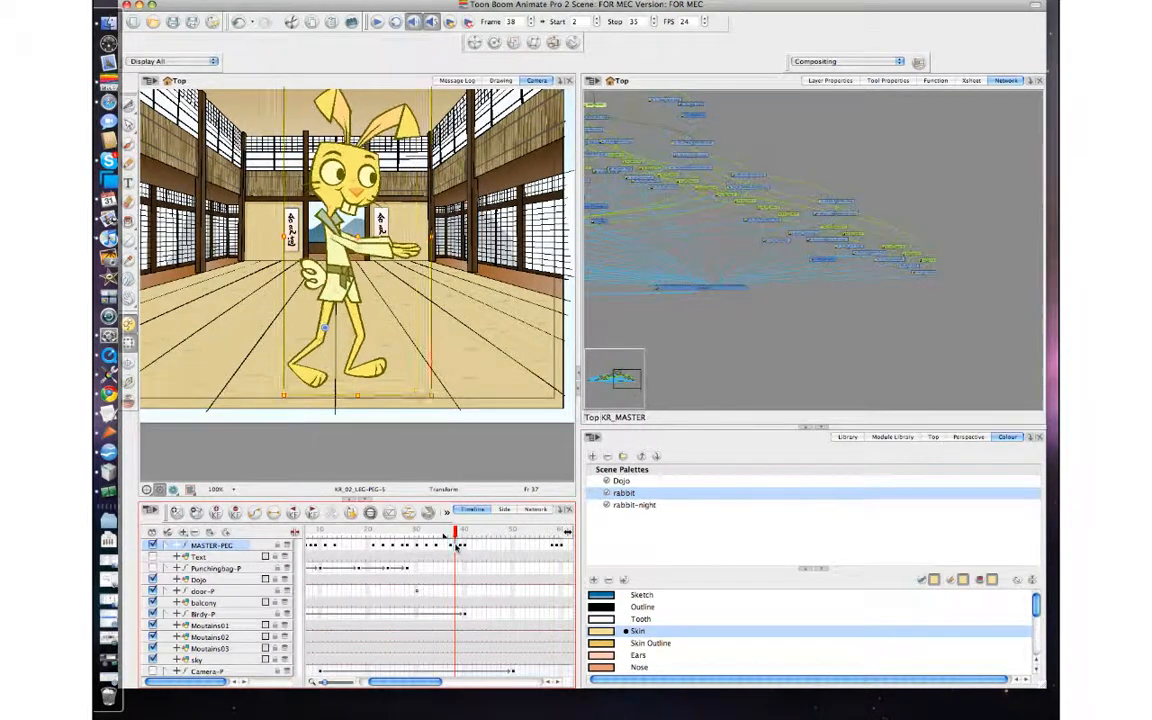
click(462, 554)
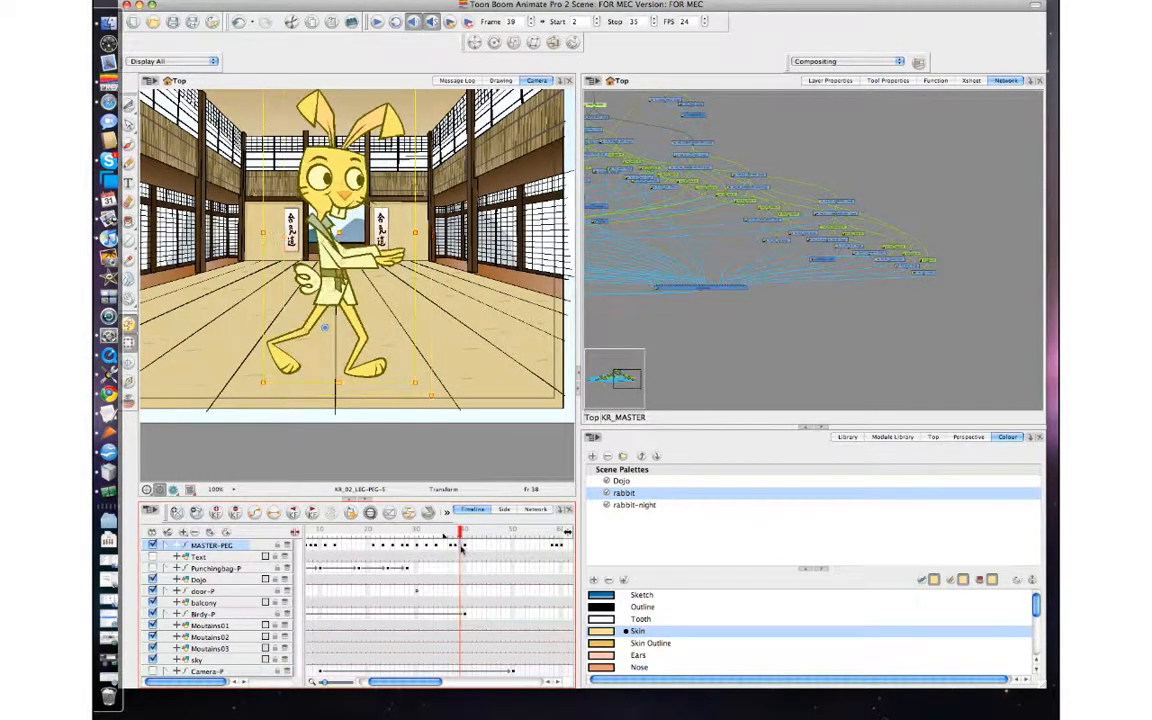
click(218, 513)
click(466, 546)
click(217, 513)
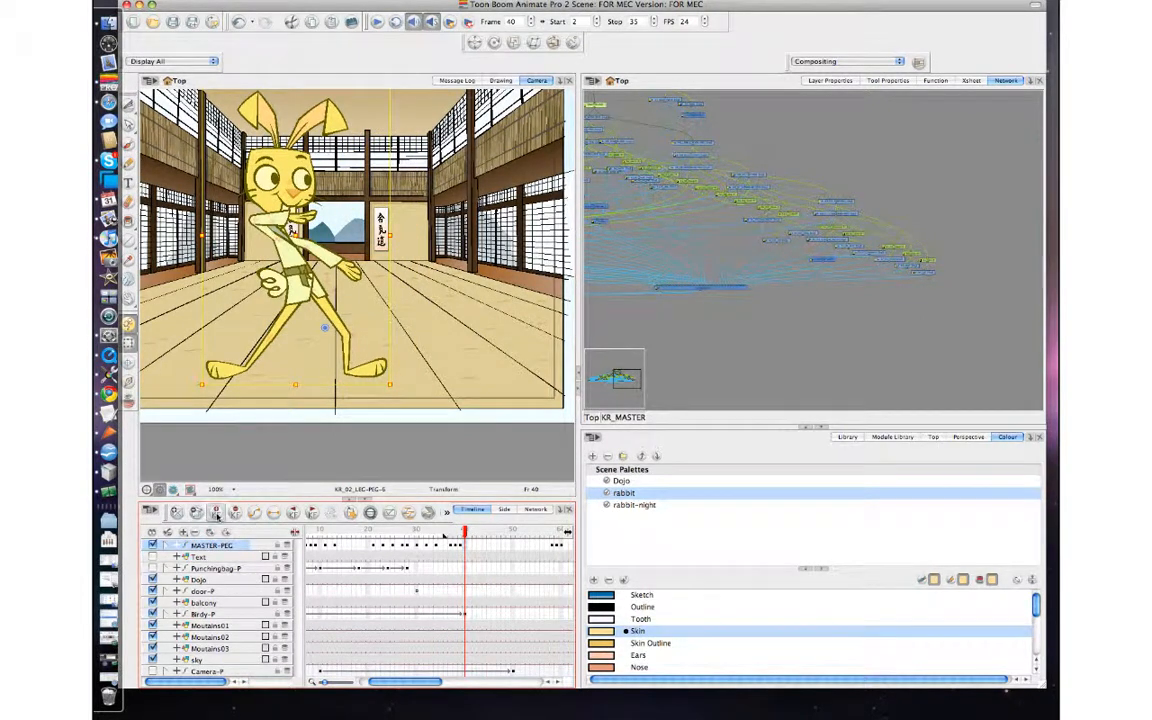
Flip through frames 37 to 43 to examine how the rabbit shifts from upright to the wide stance.
key(comma)
key(comma)
key(comma)
key(comma)
key(period)
key(period)
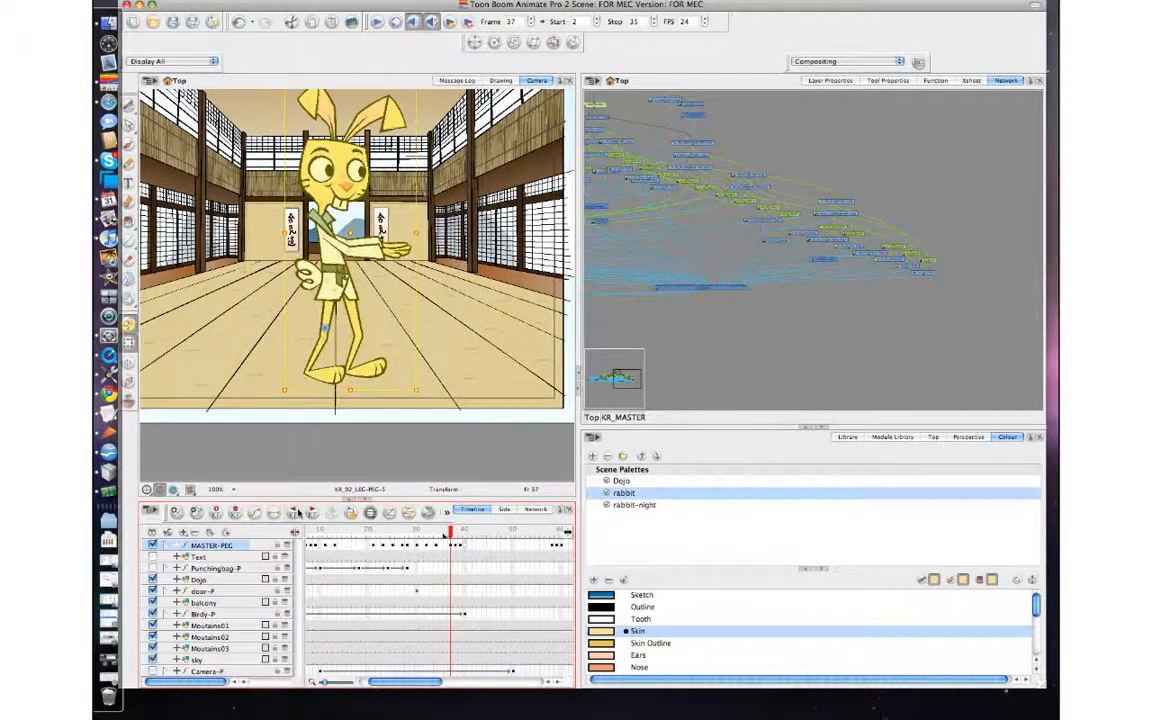
key(comma)
key(period)
key(comma)
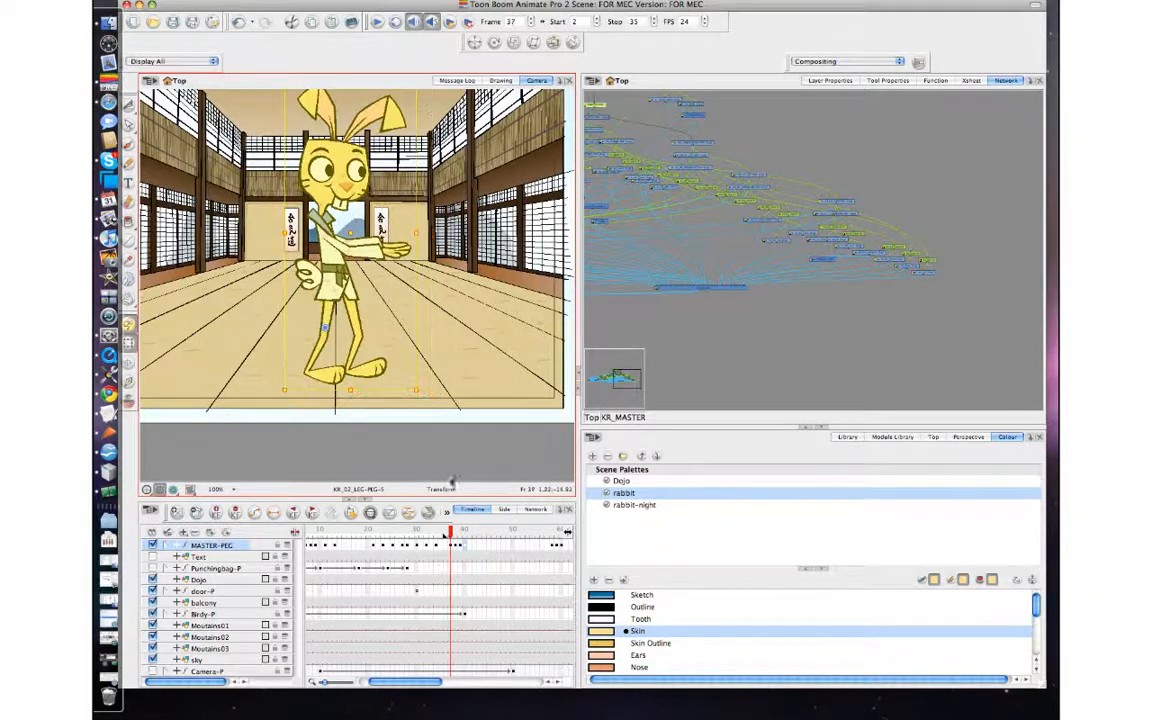
key(period)
key(period)
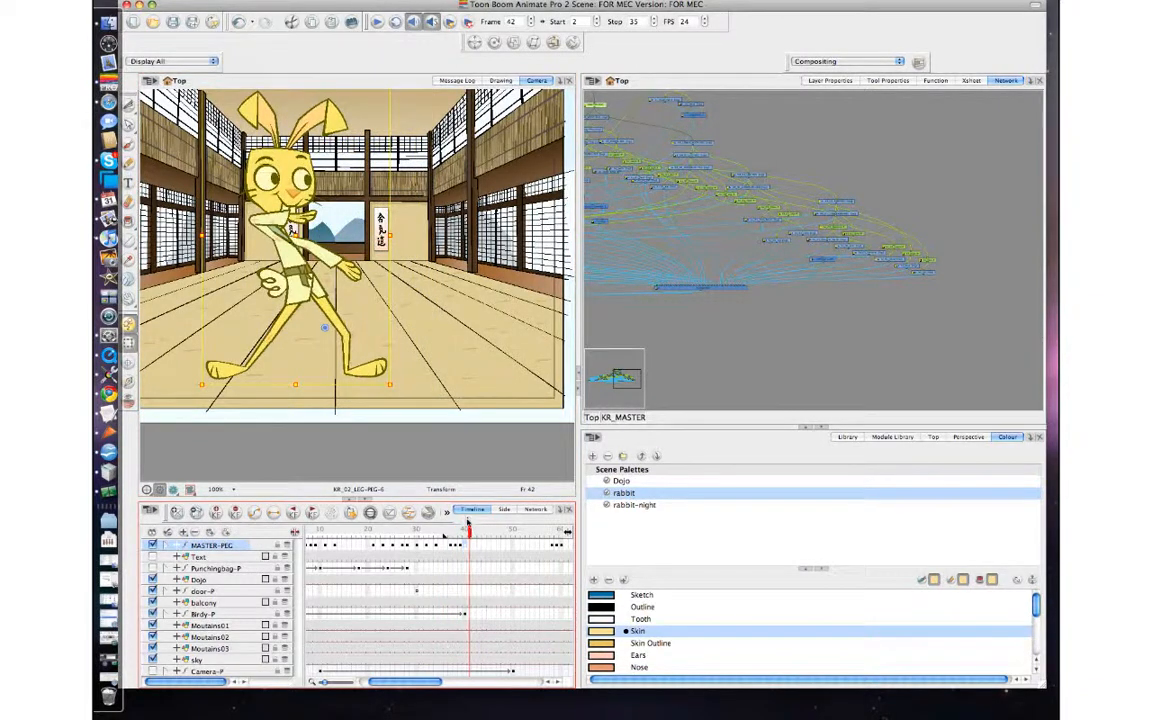
key(comma)
key(period)
key(period)
Add a keyframe to MASTER-PEG at frame 41 and deselect the rabbit.
key(period)
key(comma)
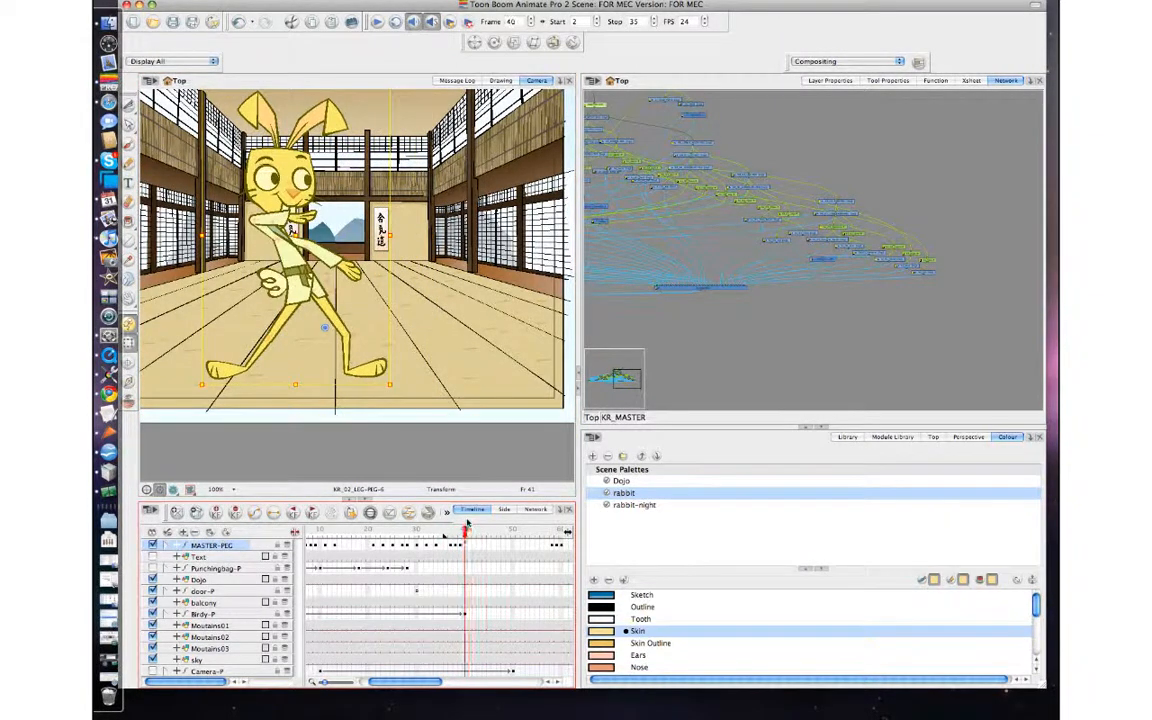
key(comma)
key(period)
key(period)
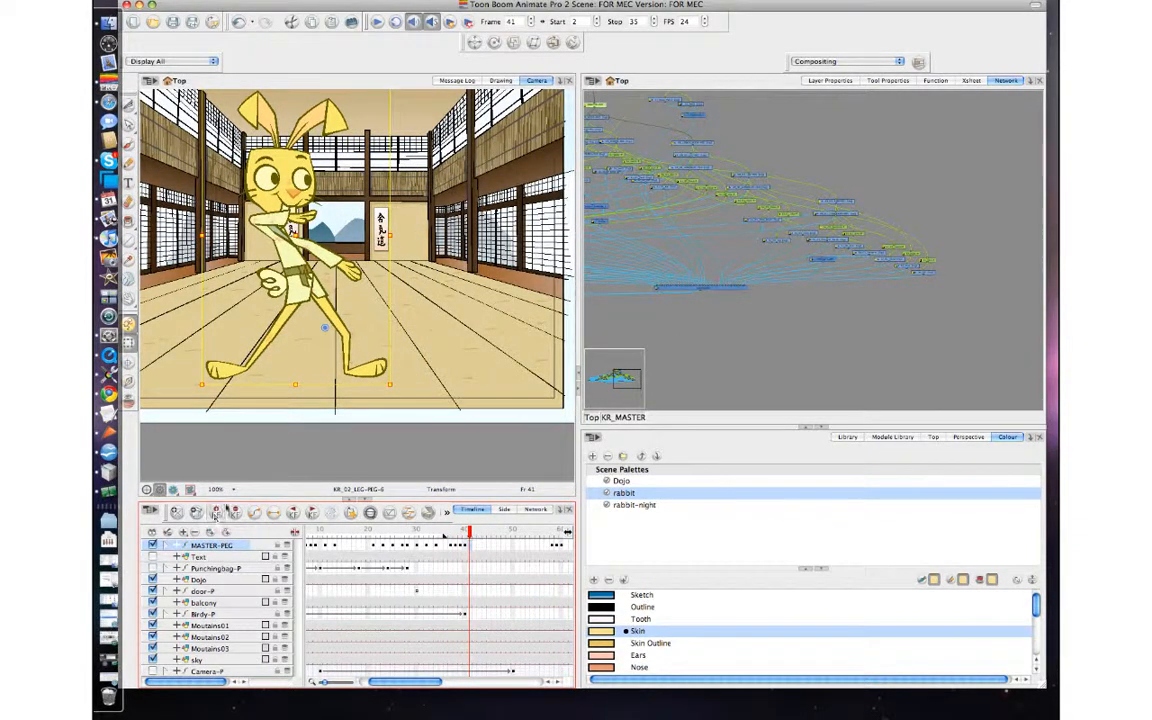
click(384, 464)
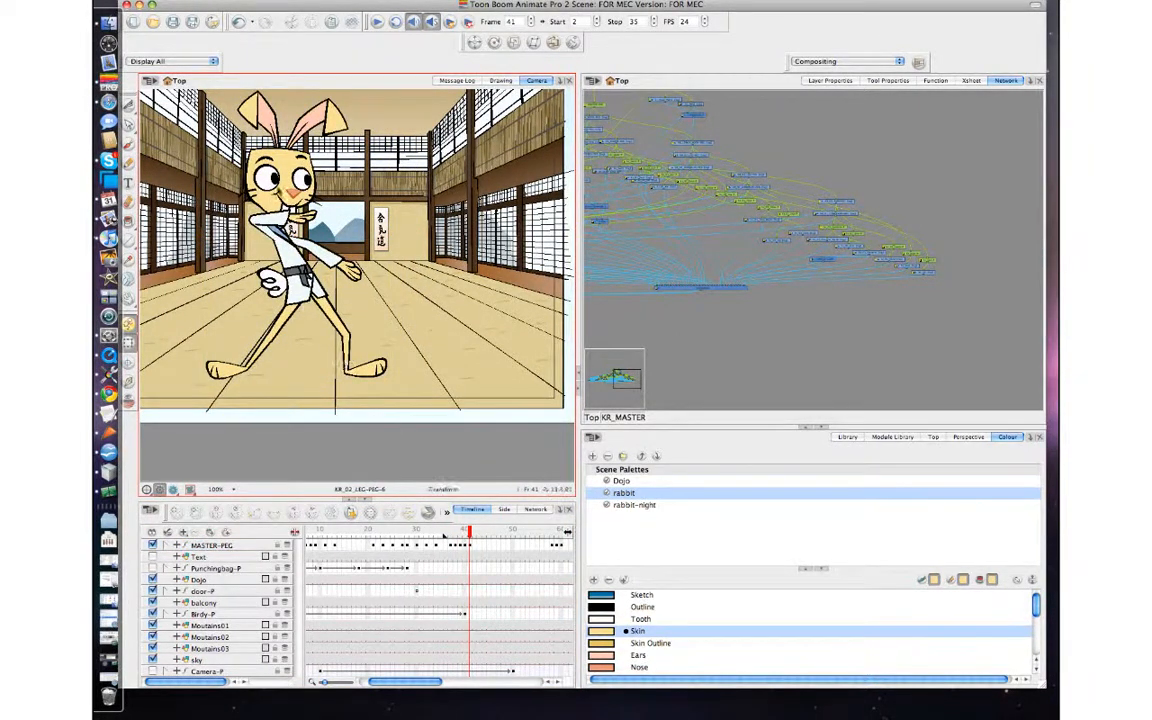
Try shifting the rabbit's whole upper body slightly to the left at frame 41.
click(277, 190)
key(b)
key(b)
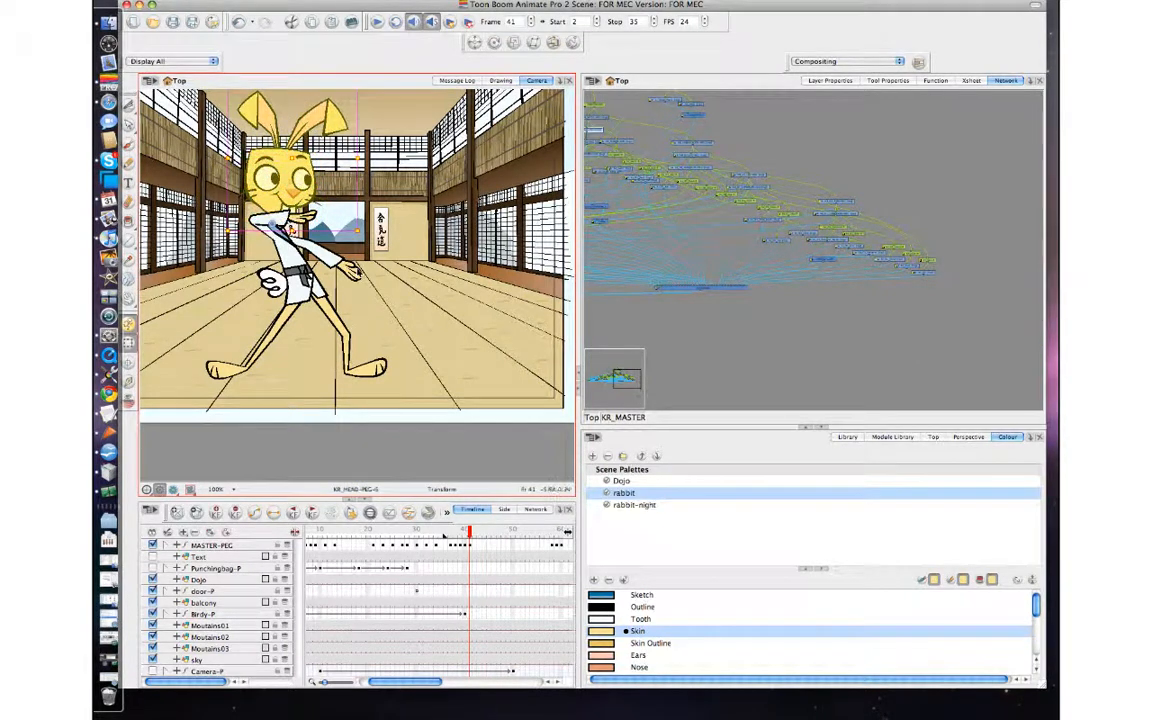
key(b)
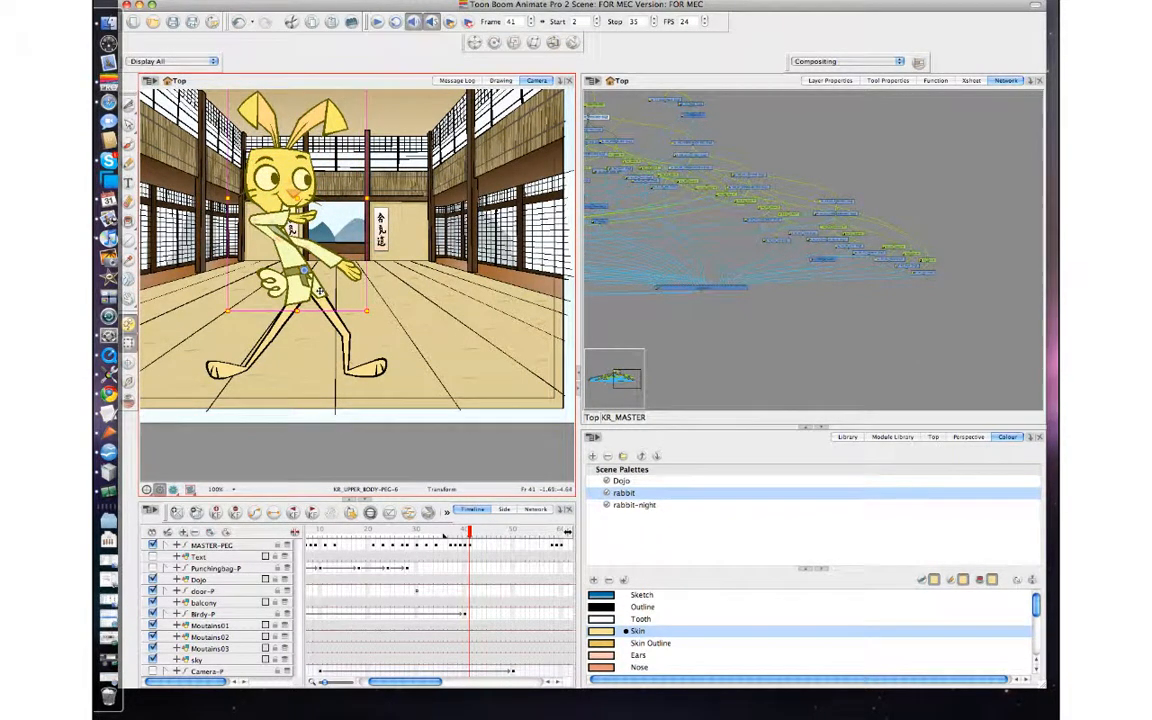
drag(320, 291, 318, 291)
key(comma)
key(period)
key(period)
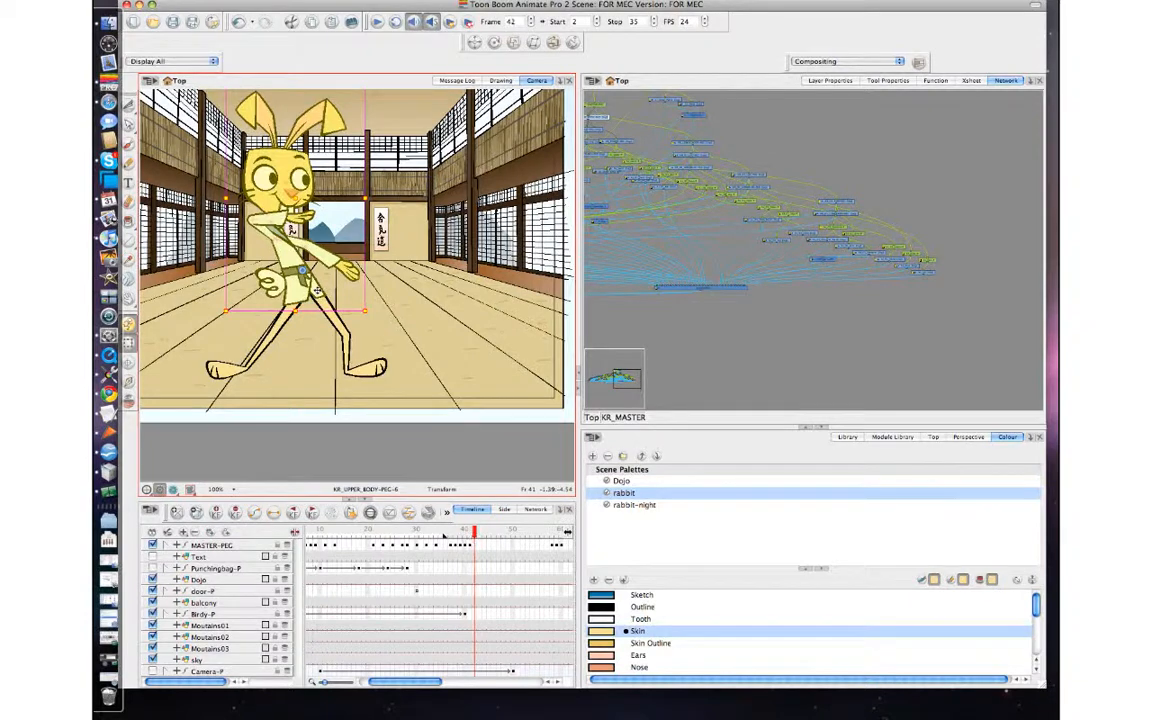
Compare the shifted upper body with the preceding frames and undo the shift.
key(comma)
key(comma)
key(comma)
key(period)
key(period)
key(super+z)
At frame 40, reposition the upper body's pivot near the hip and nudge the whole upper body slightly left, checking it against adjacent frames.
key(comma)
key(comma)
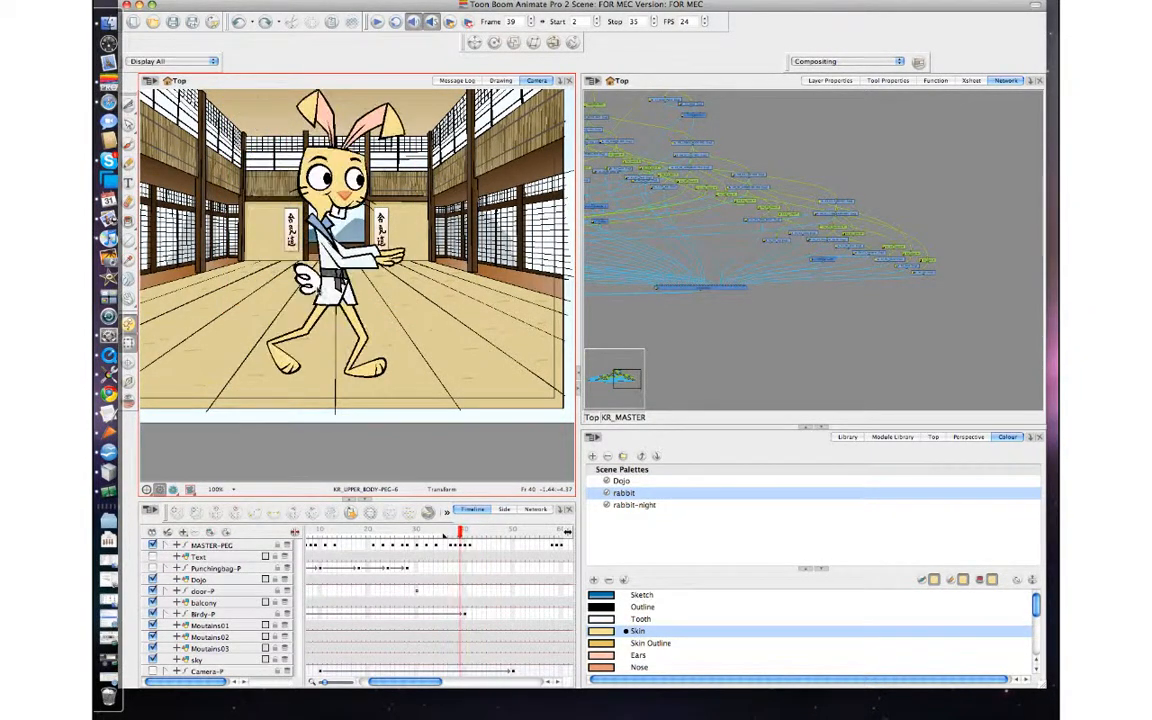
key(period)
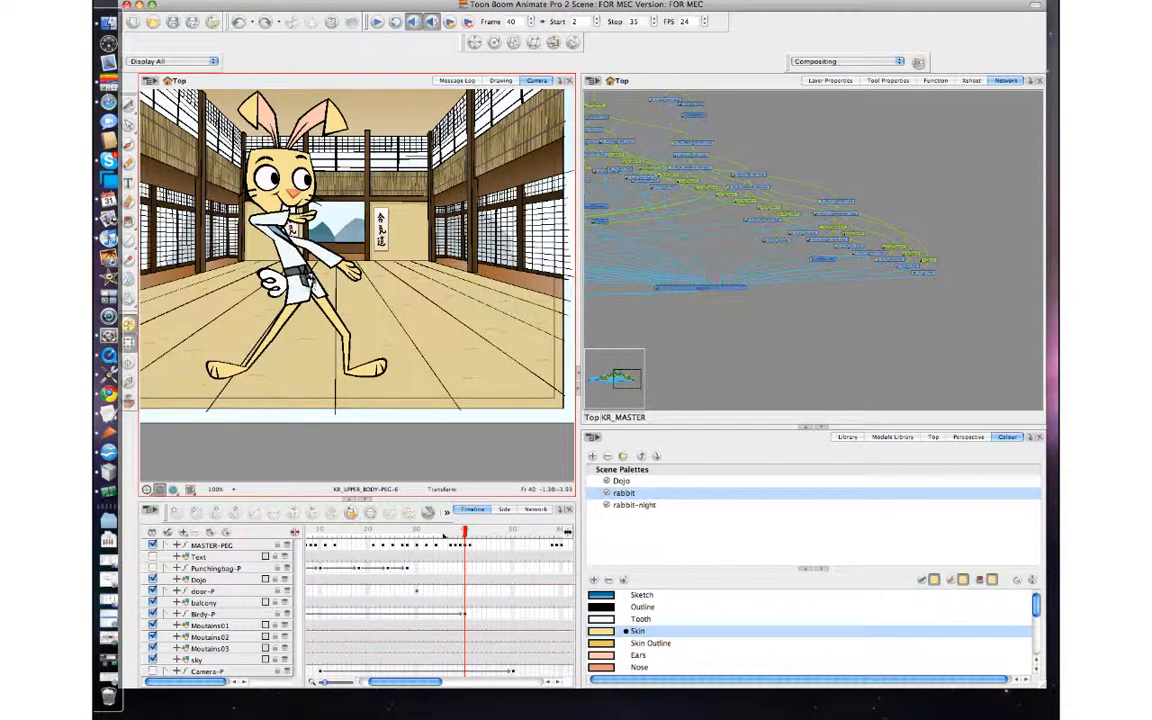
click(311, 275)
key(b)
key(b)
key(b)
key(b)
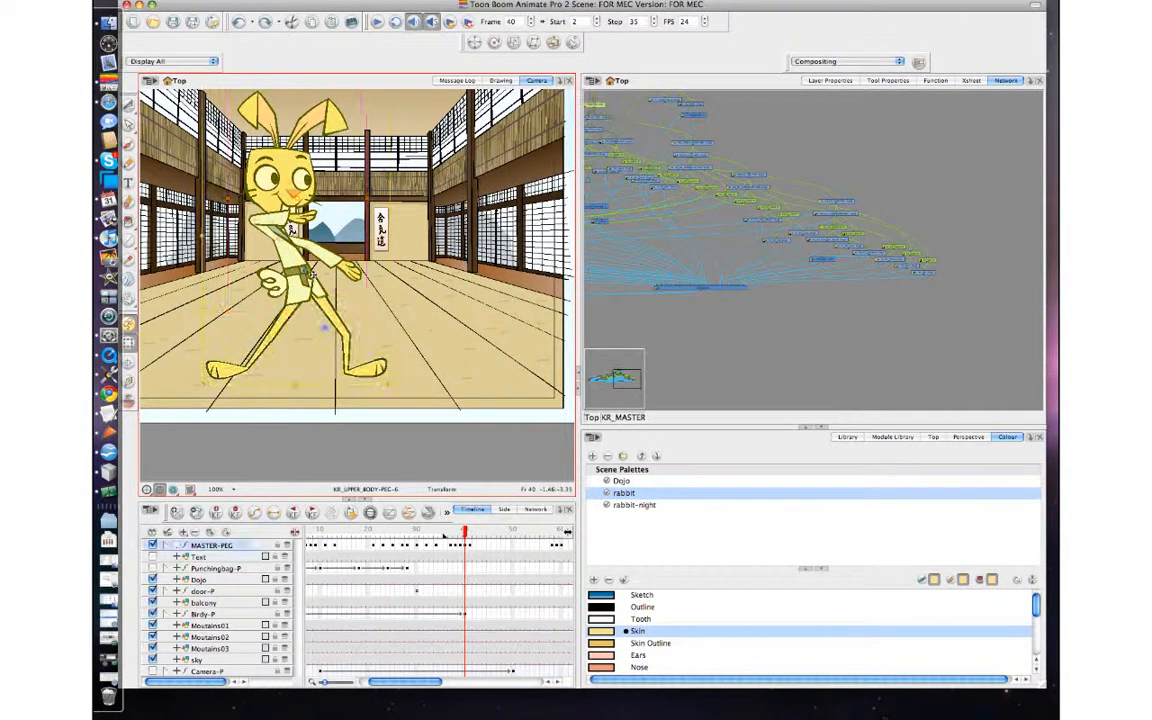
click(335, 276)
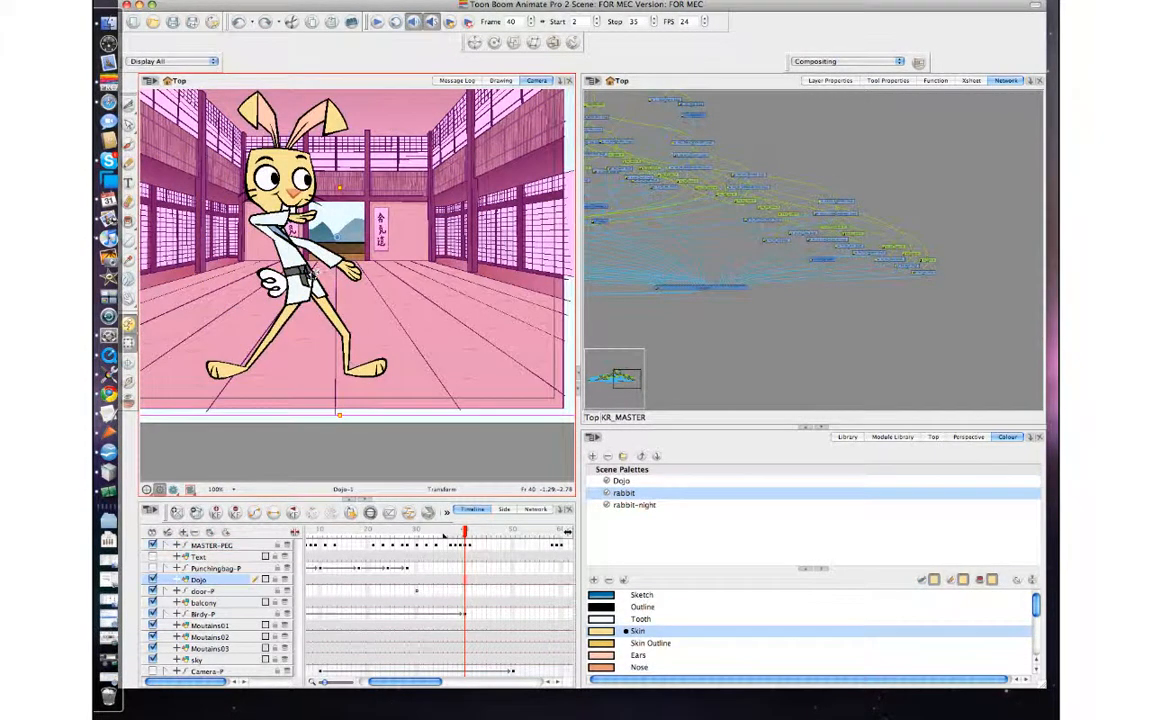
click(311, 272)
key(b)
key(b)
key(b)
key(b)
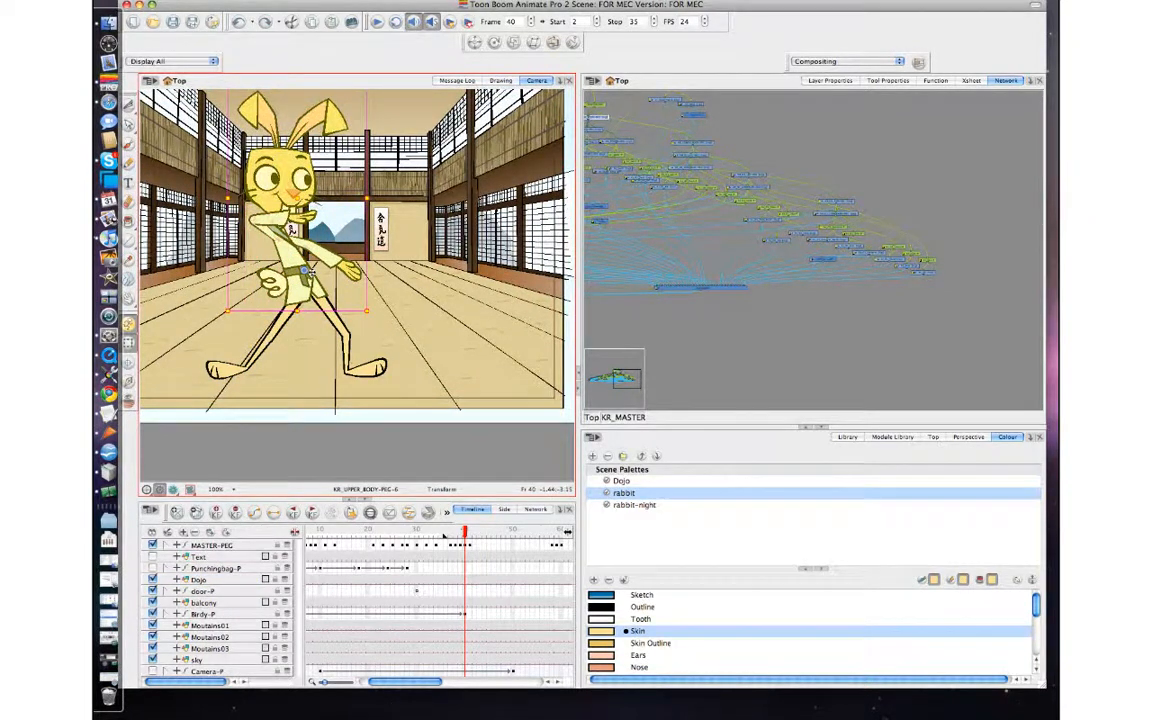
key(b)
drag(310, 289, 313, 288)
key(comma)
key(period)
key(period)
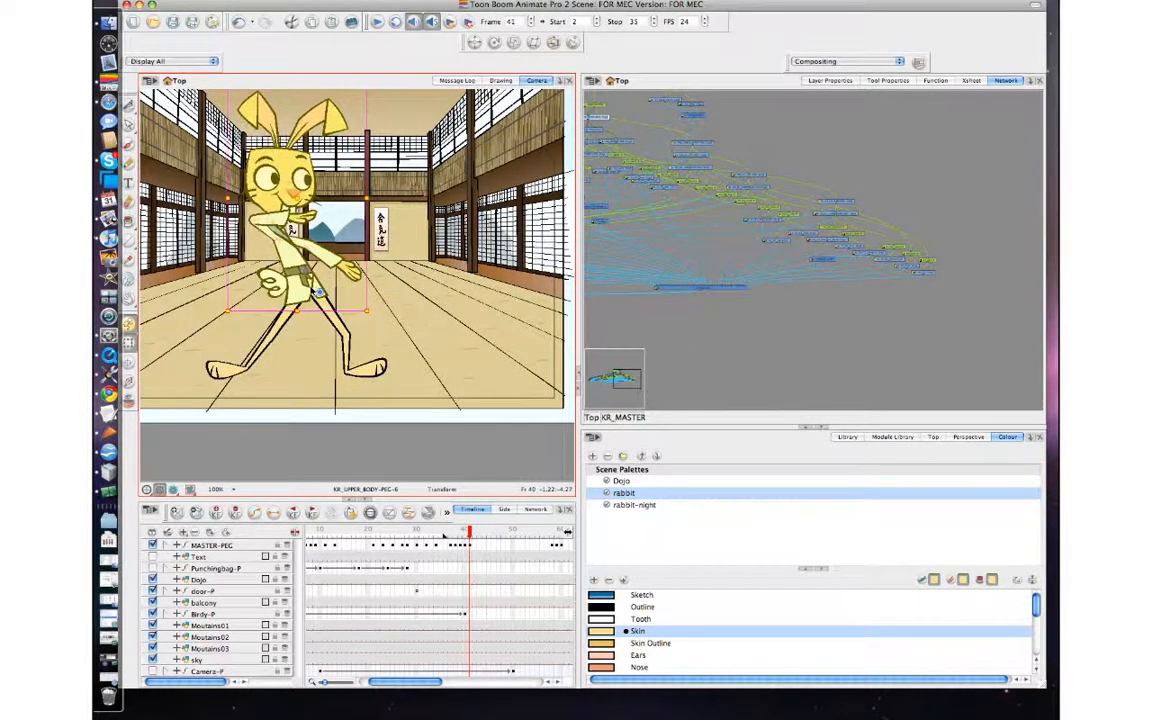
key(comma)
At frame 40, skew the front leg's thigh and shin slightly left at the top, checking against adjacent frames.
click(317, 291)
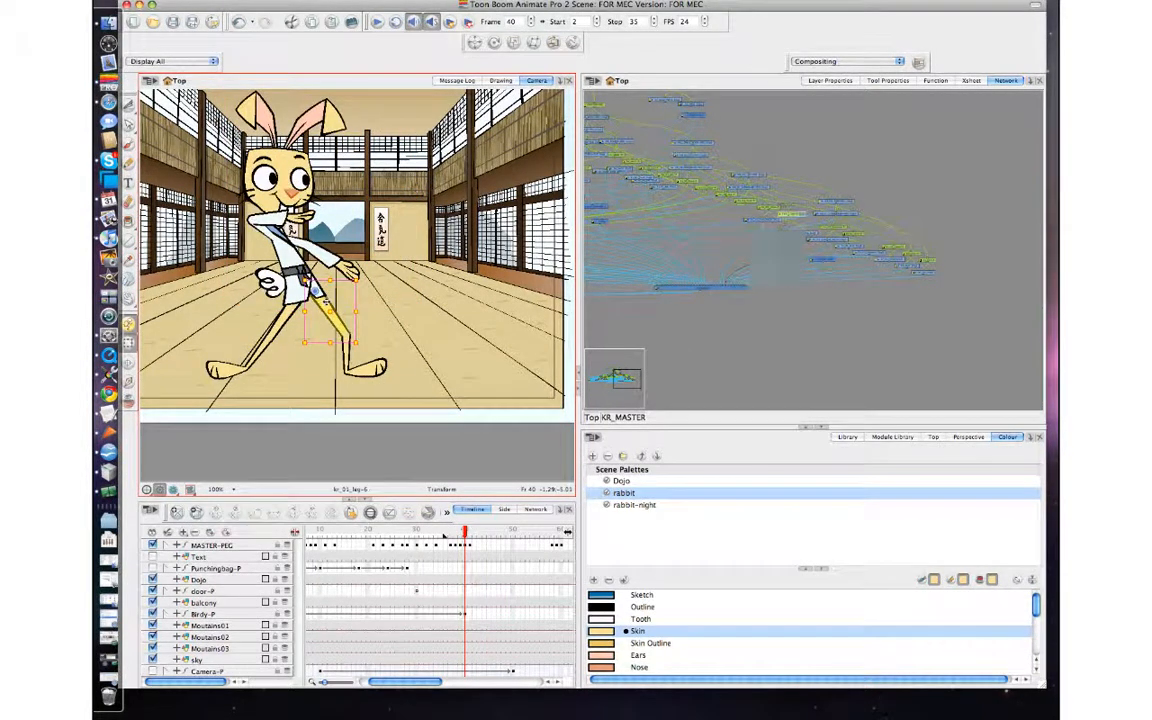
key(b)
key(2)
key(2)
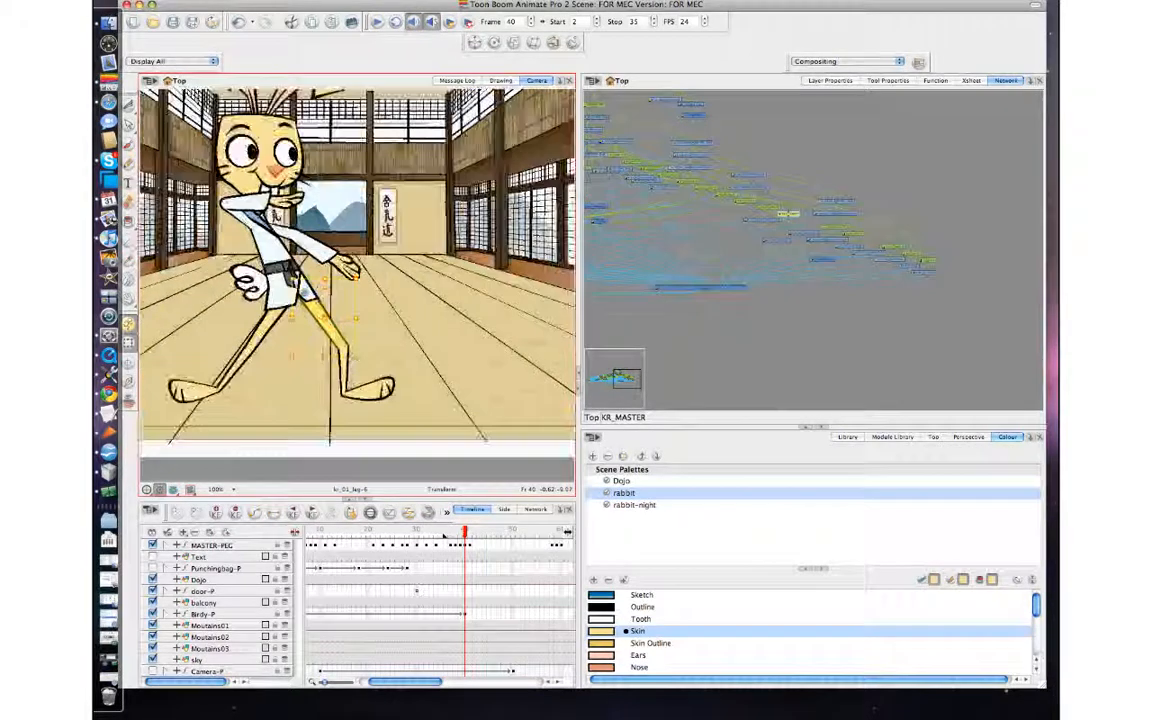
key(space)
drag(354, 367, 373, 333)
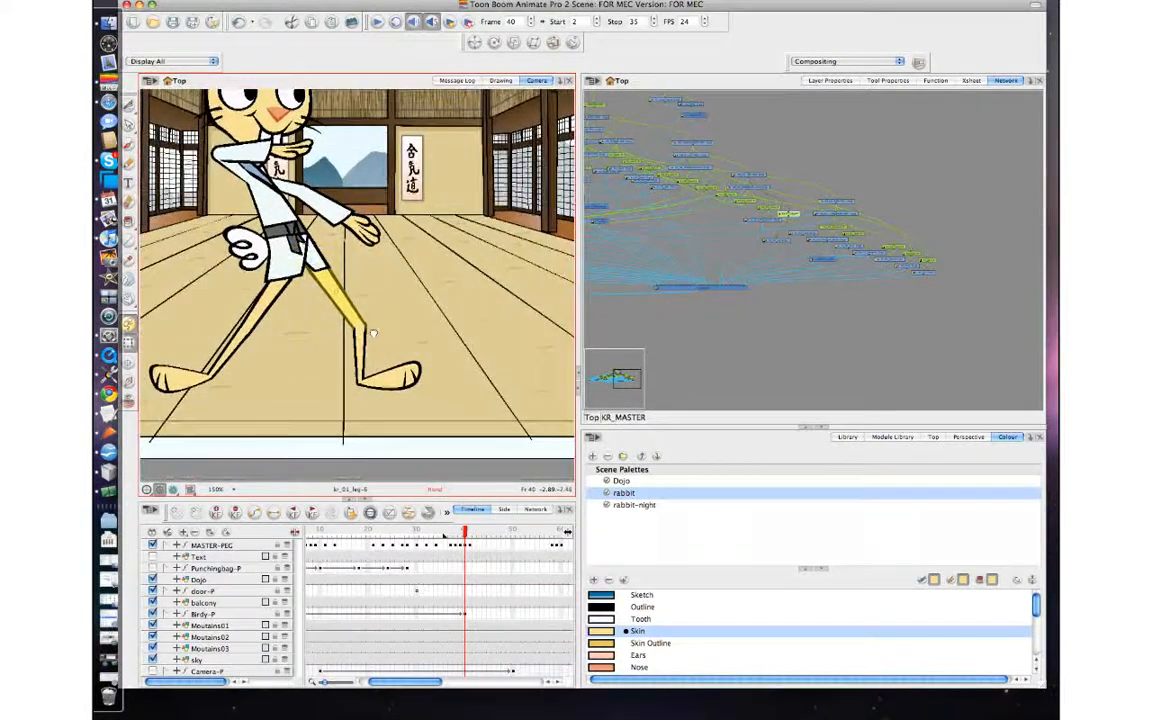
click(360, 328)
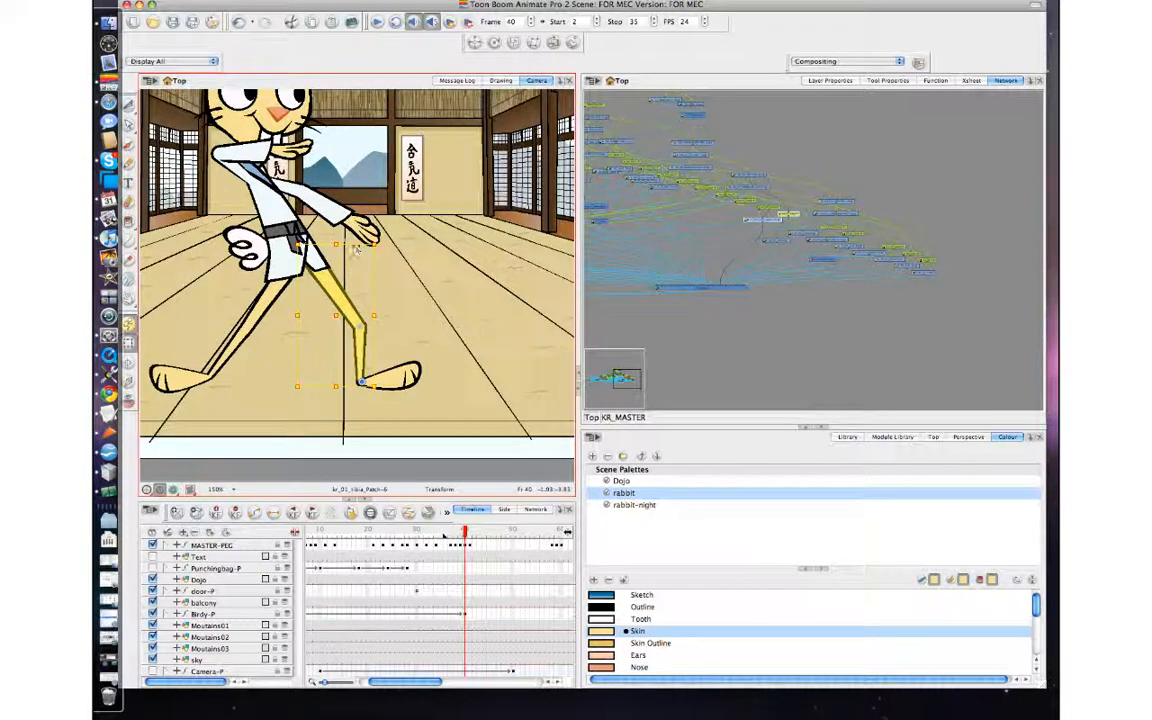
drag(356, 248, 351, 249)
key(comma)
key(period)
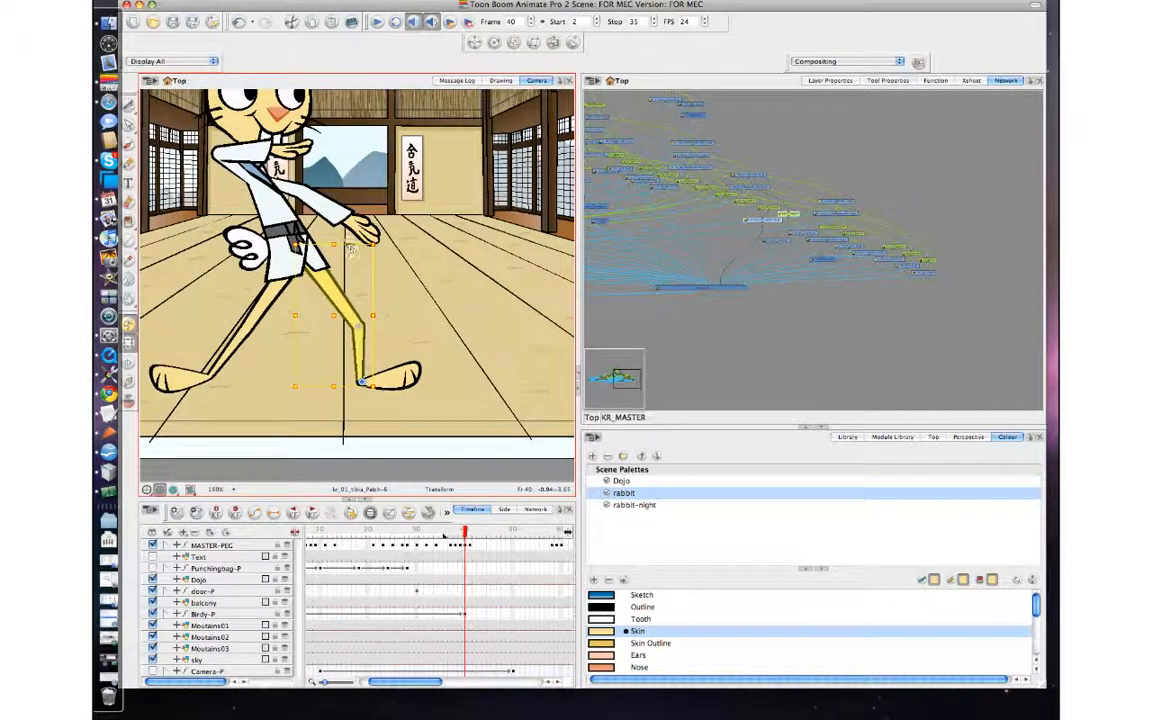
key(period)
key(comma)
key(comma)
key(period)
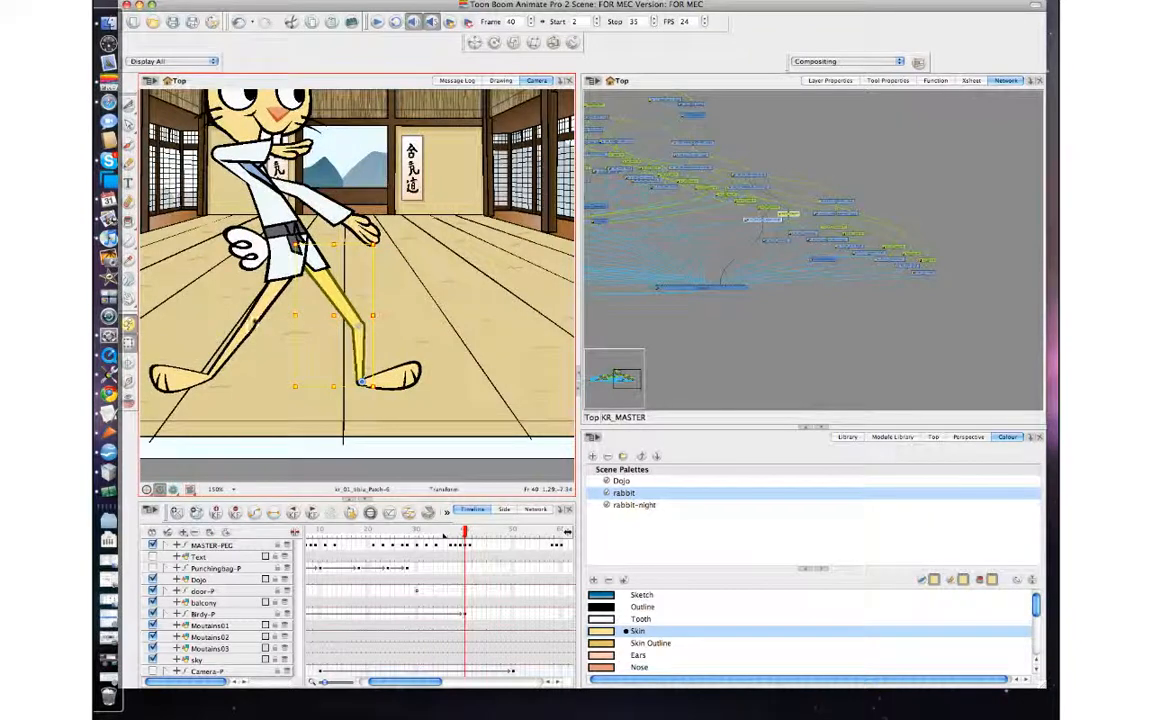
At frame 40, skew the whole rear leg so its foot shifts slightly left, checking against frames 39 and 41.
click(165, 384)
key(comma)
key(period)
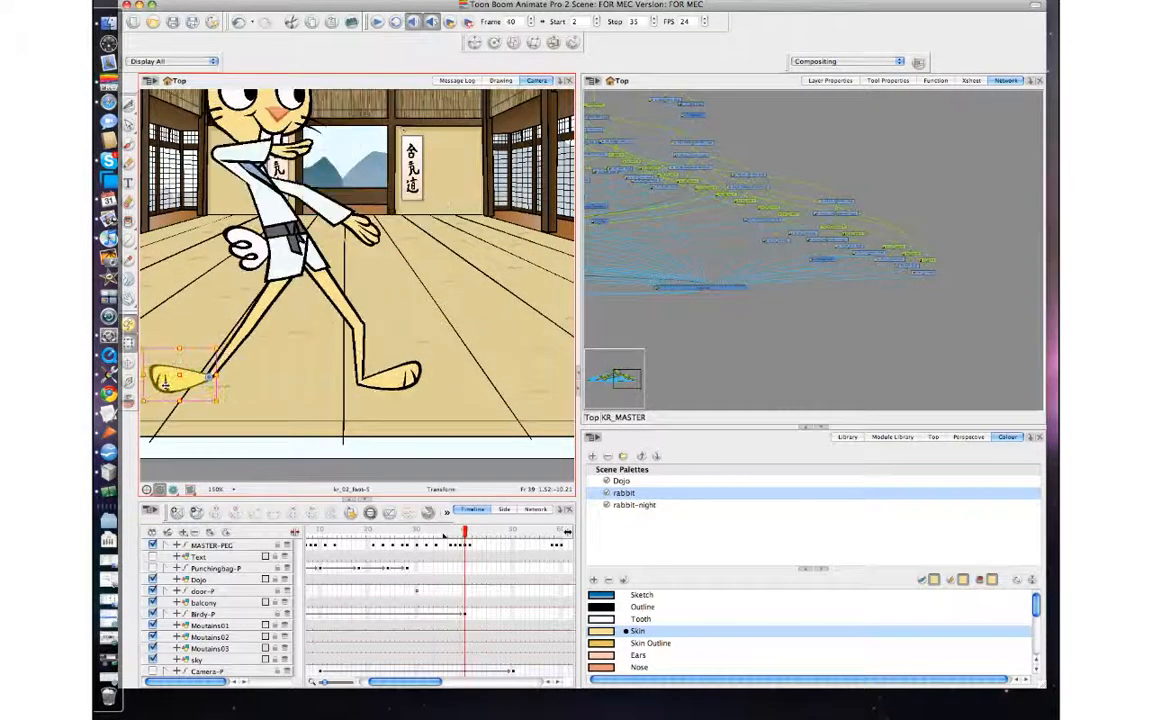
key(b)
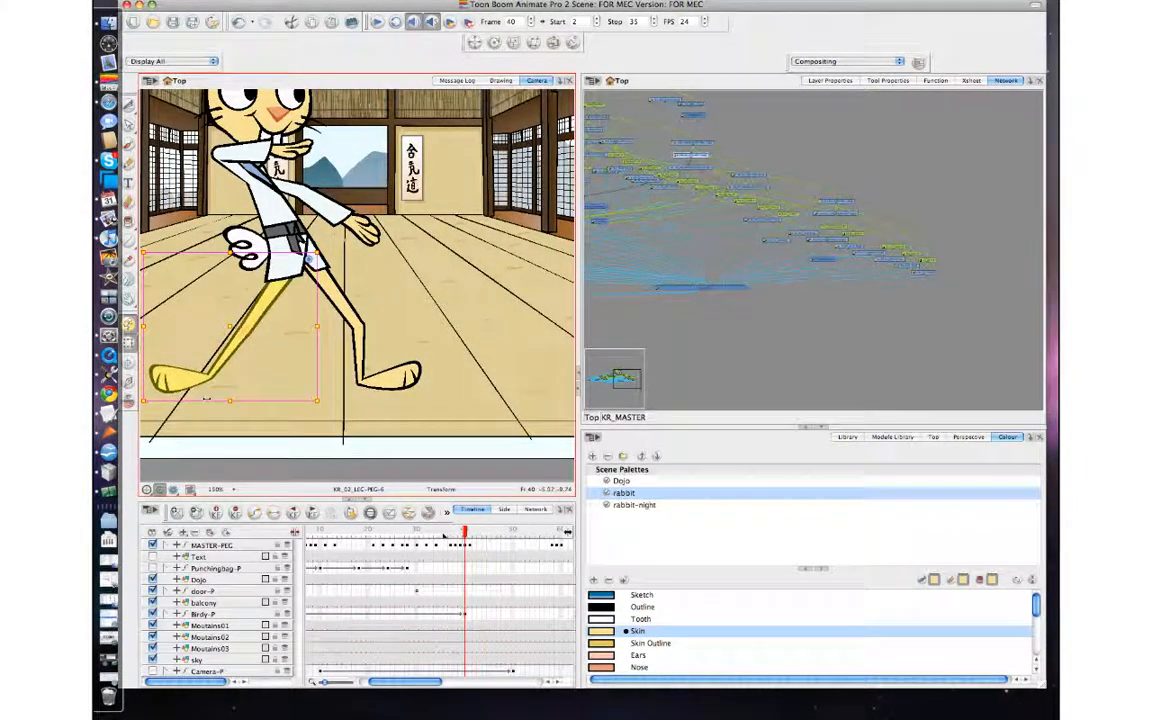
drag(207, 399, 201, 400)
key(comma)
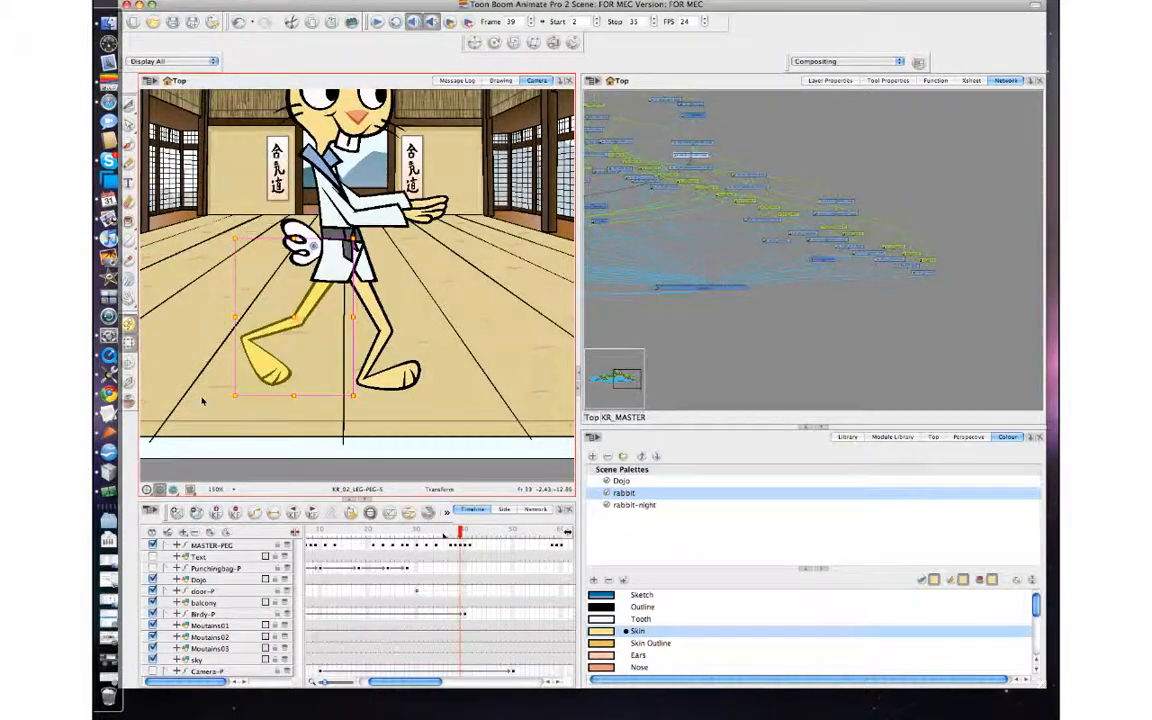
key(period)
key(period)
key(comma)
key(period)
key(comma)
At frame 40, rotate the whole raised arm slightly clockwise around its shoulder, comparing it with the adjacent frames.
key(space)
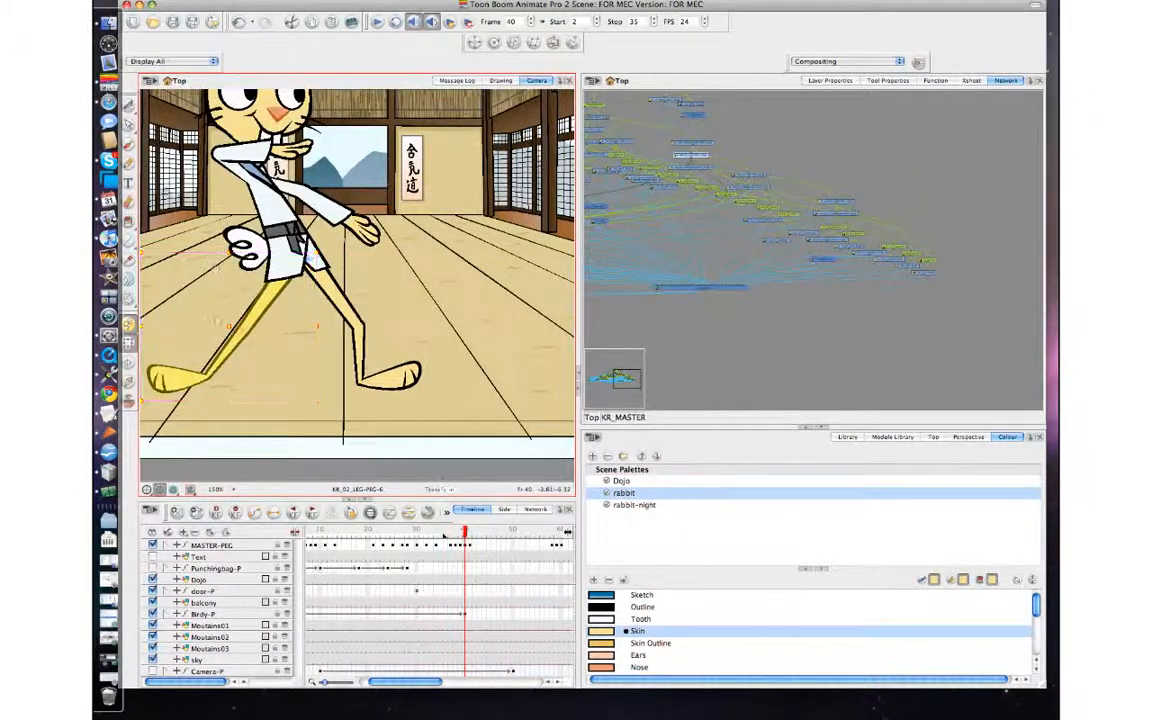
drag(230, 189, 234, 286)
click(290, 246)
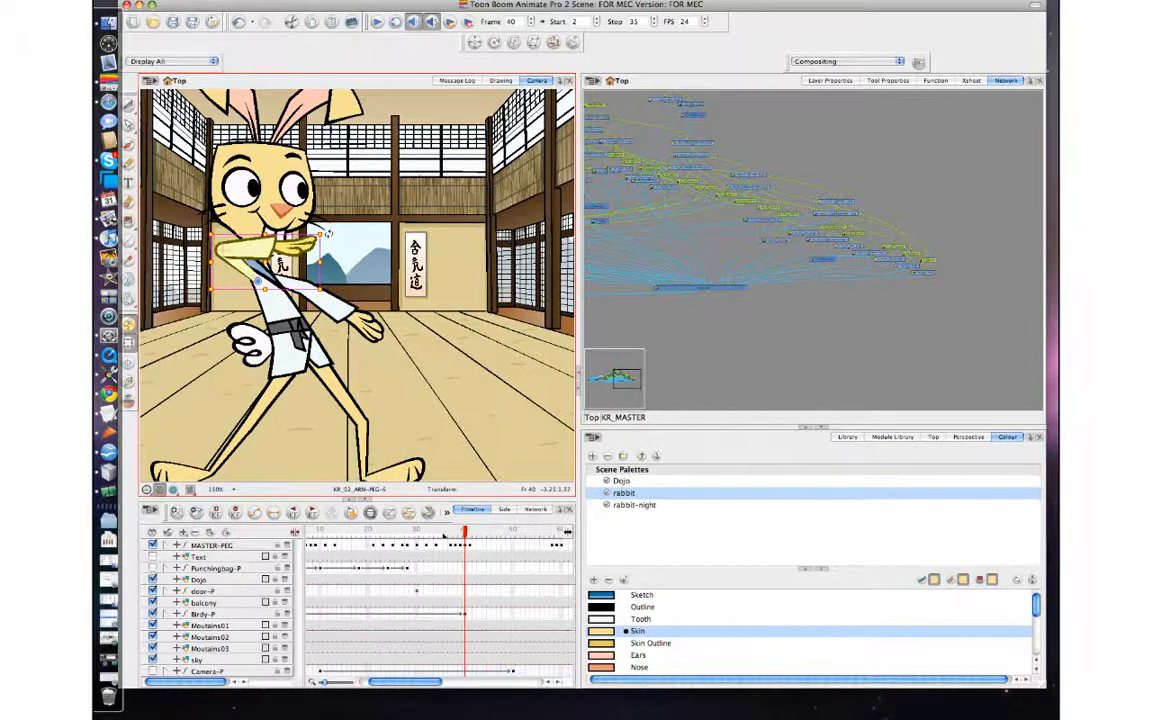
key(period)
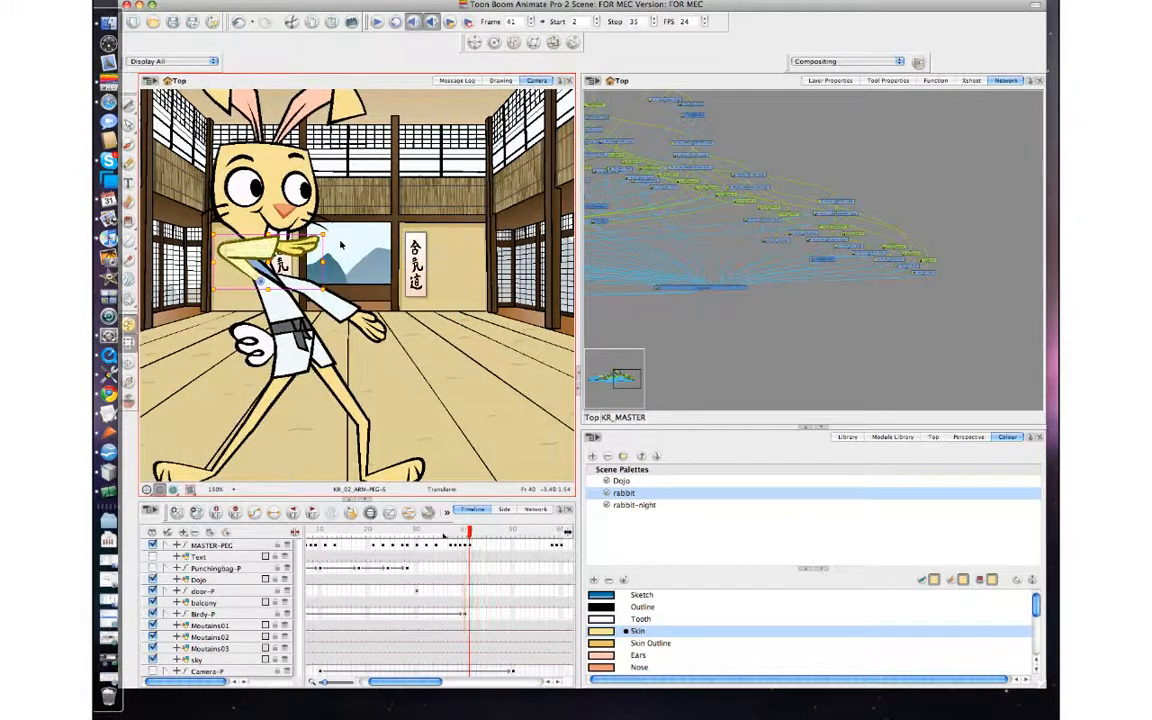
key(comma)
click(257, 247)
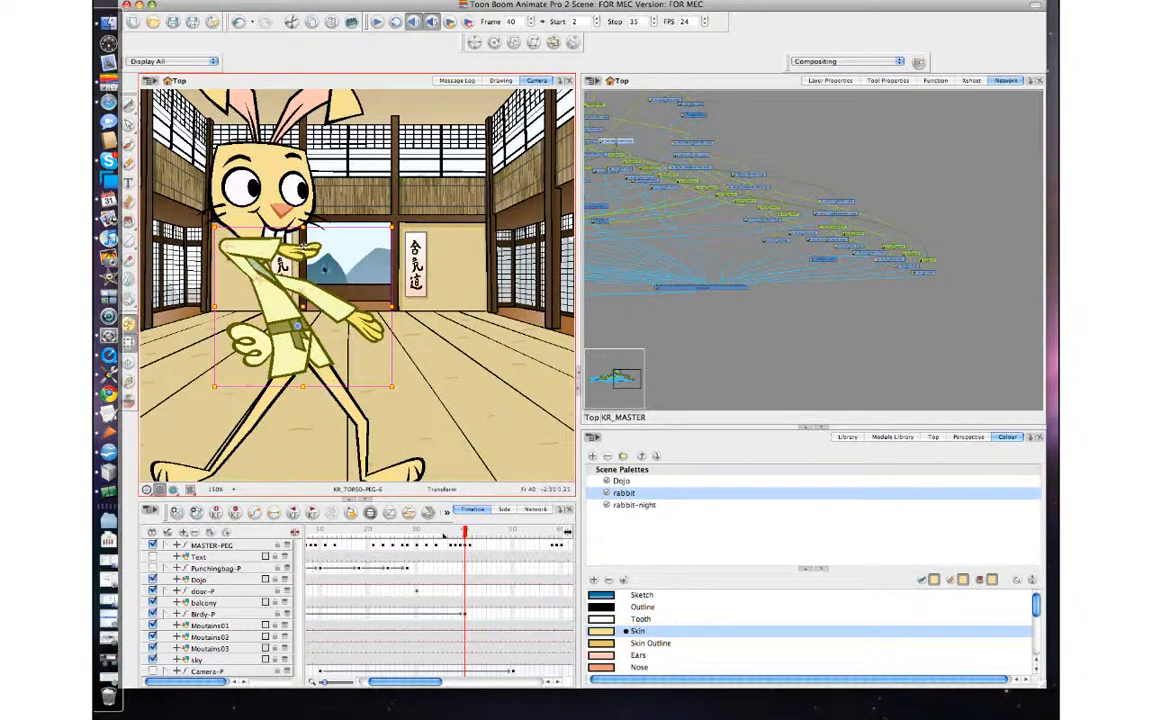
click(290, 249)
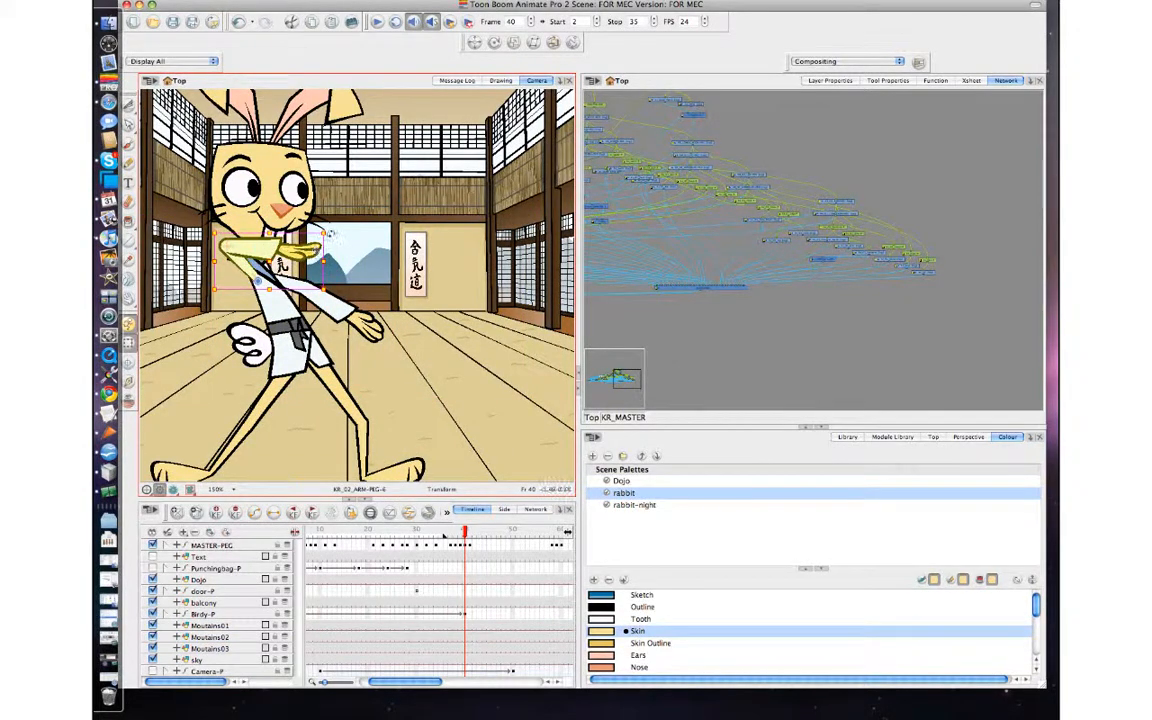
key(comma)
key(period)
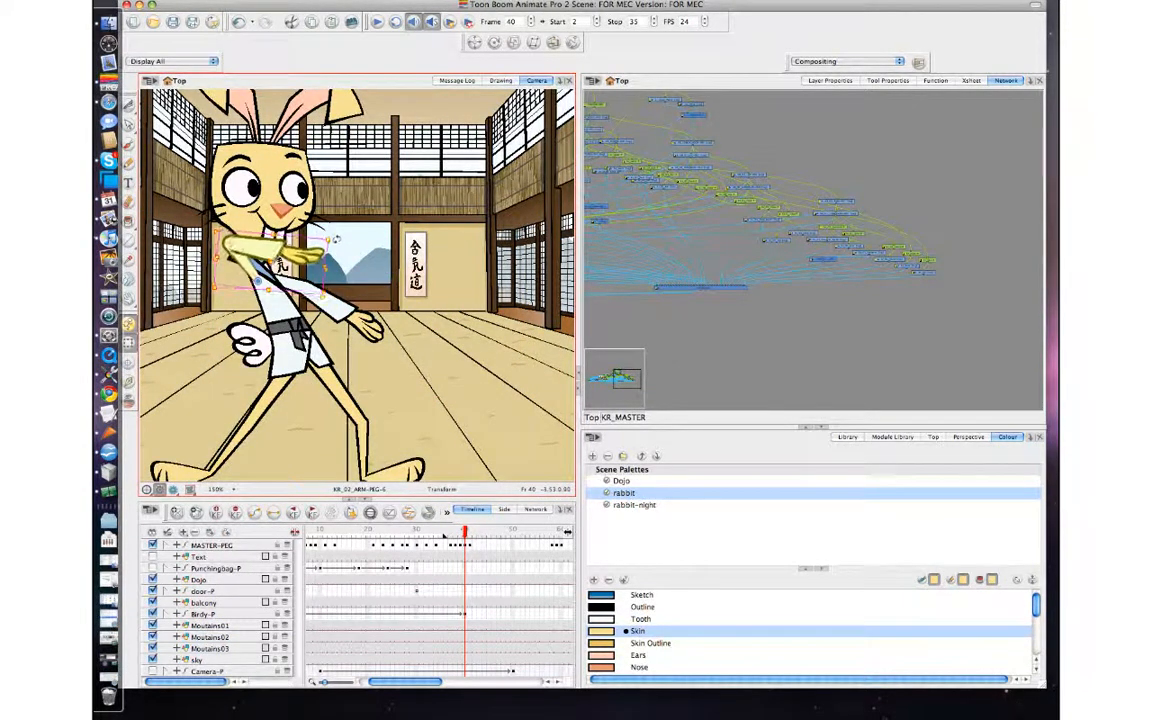
key(comma)
key(period)
key(period)
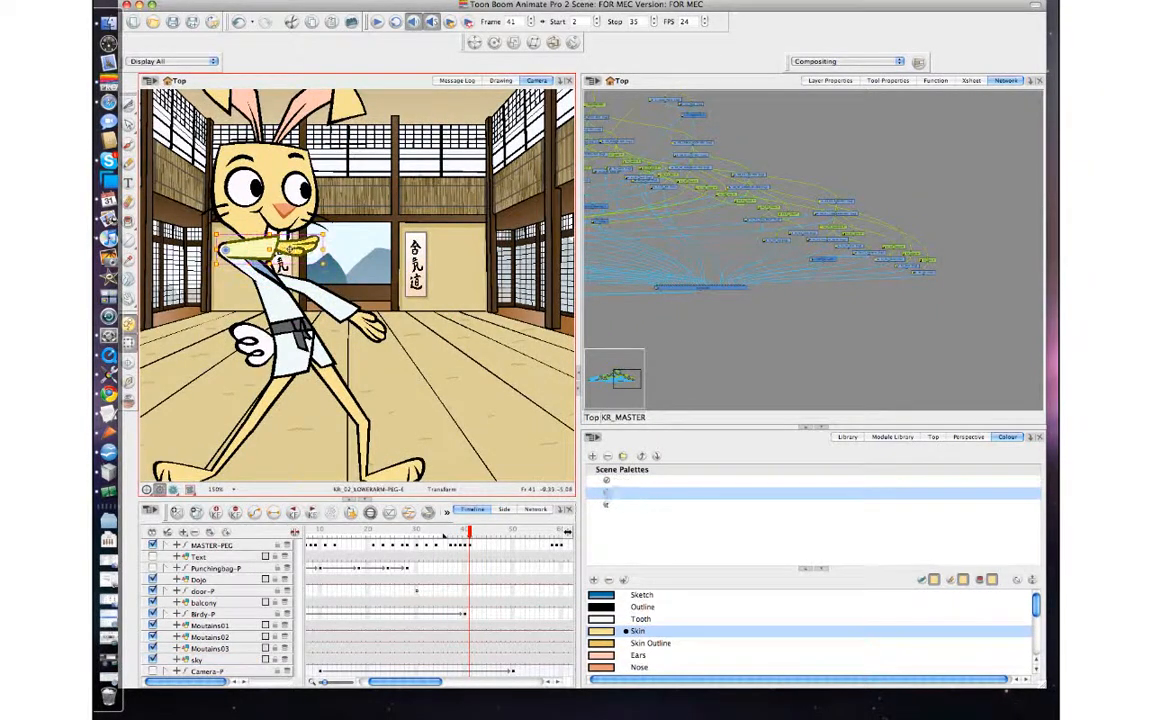
At frame 40, rotate the raised arm's forearm and hand downward from the elbow, comparing with frames 39 and 41.
key(comma)
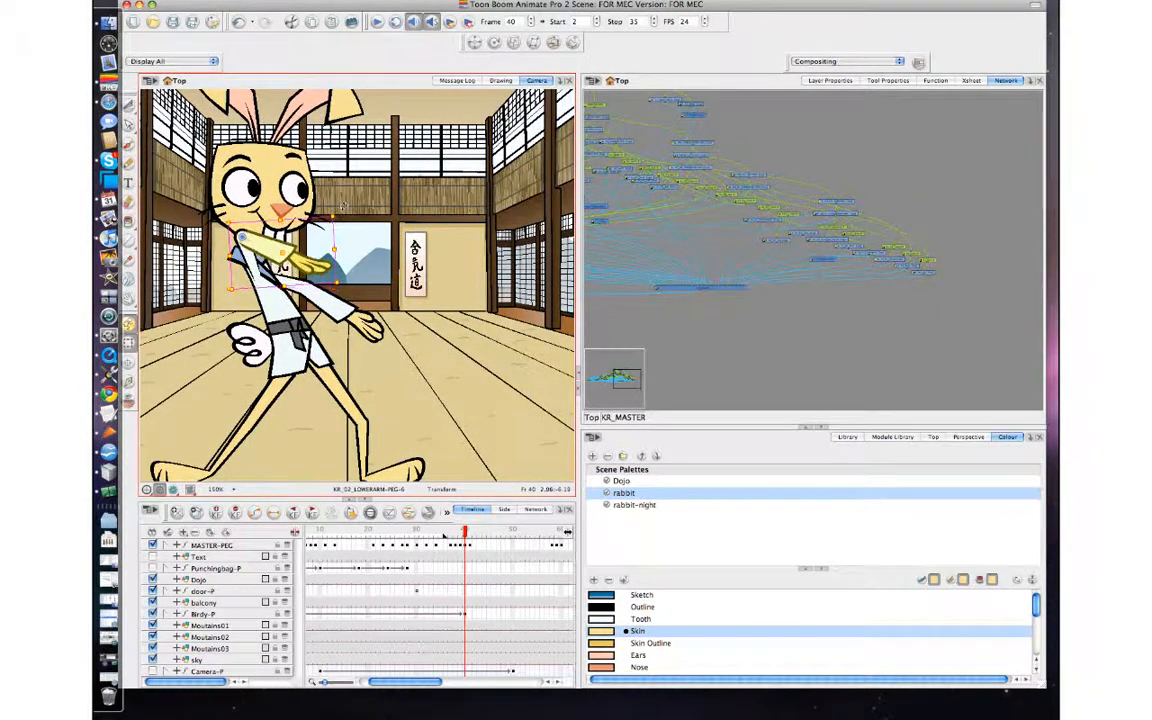
key(period)
key(comma)
key(comma)
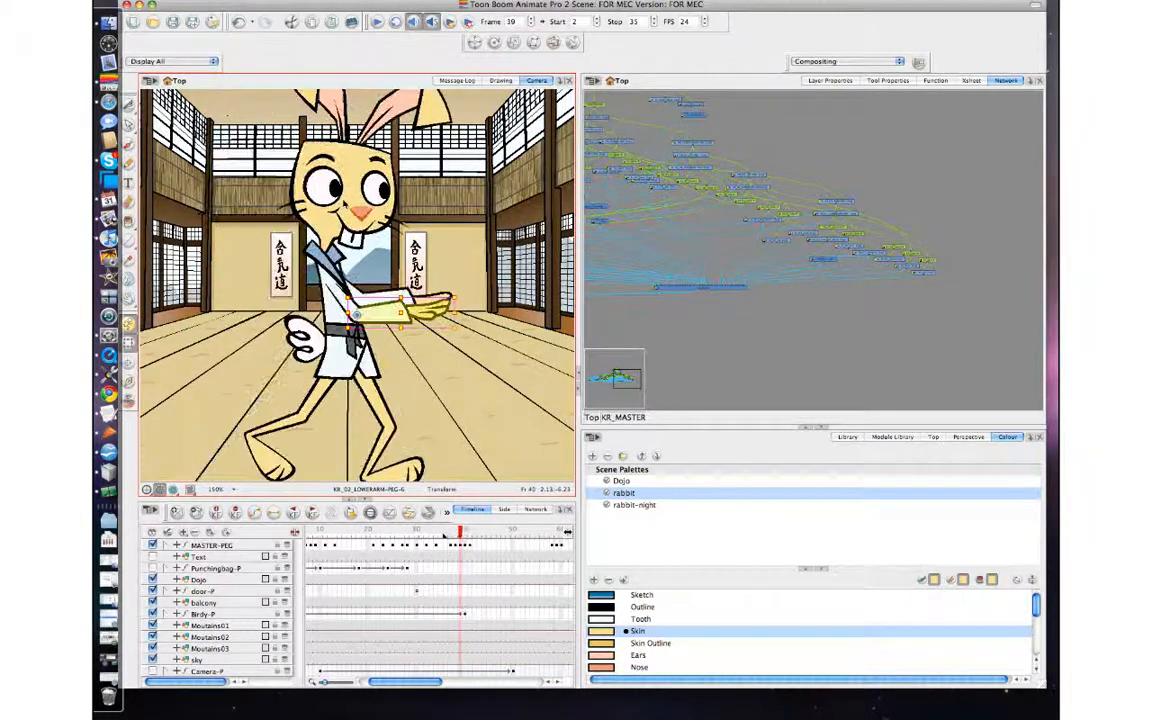
key(period)
key(period)
key(comma)
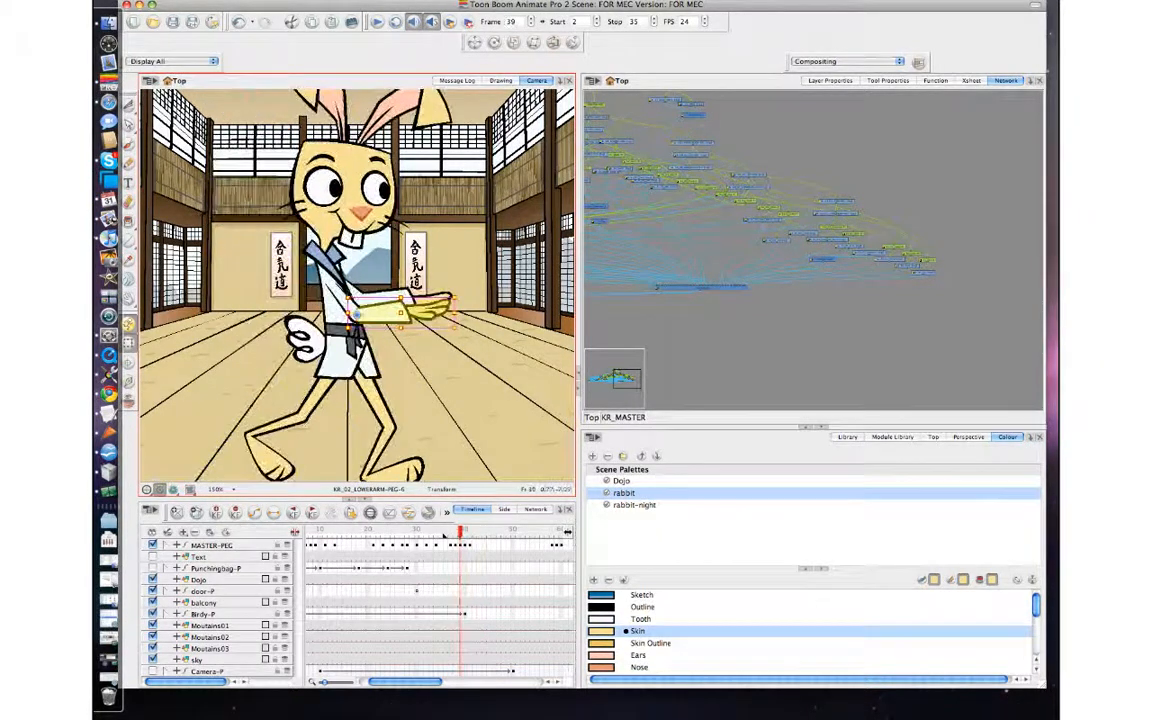
At frame 40, rotate the whole extended arm slightly downward around its shoulder, comparing it with frame 39.
click(340, 307)
key(b)
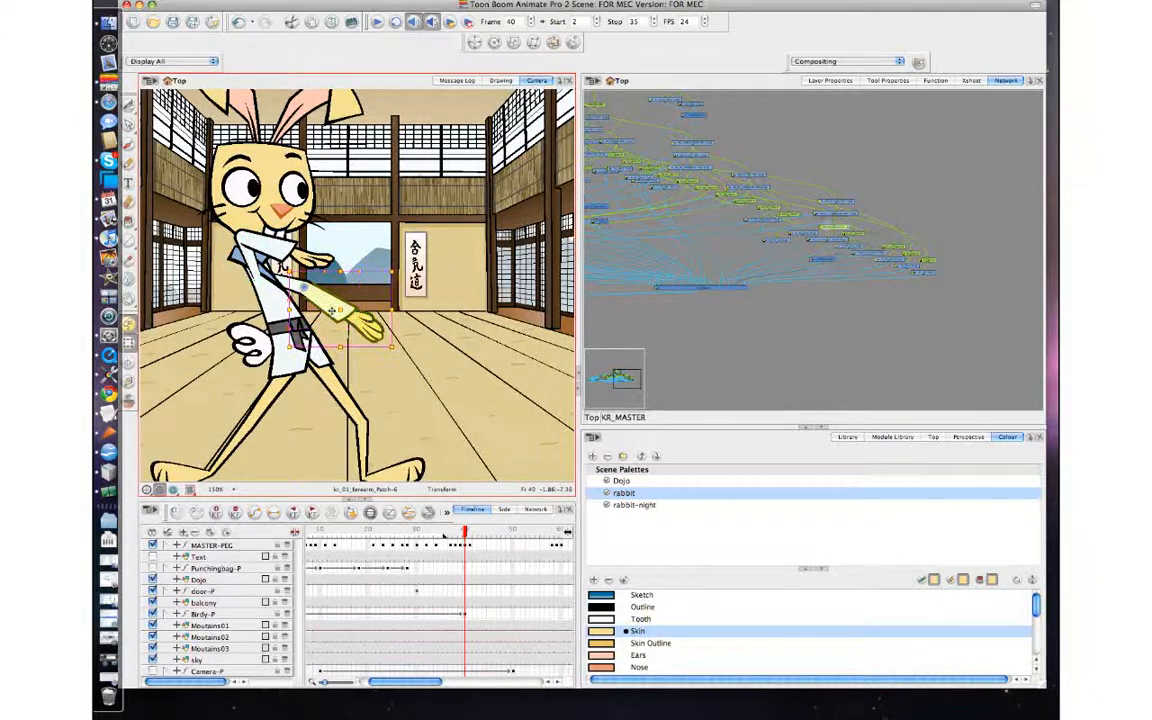
key(b)
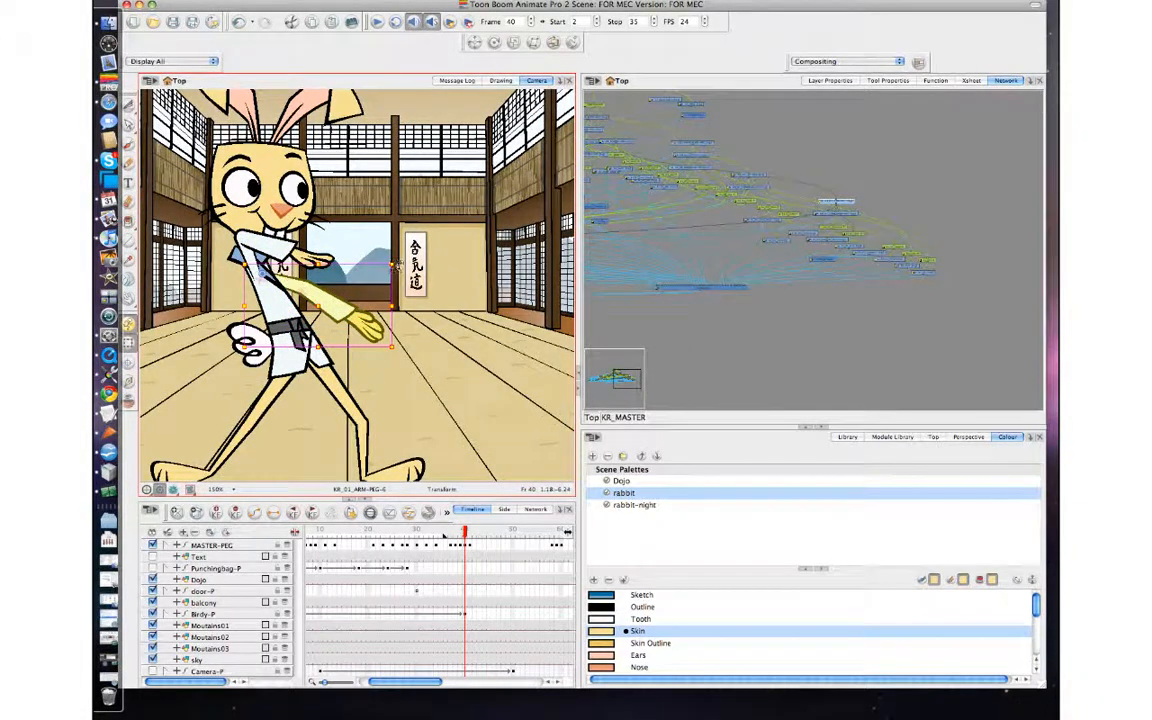
key(comma)
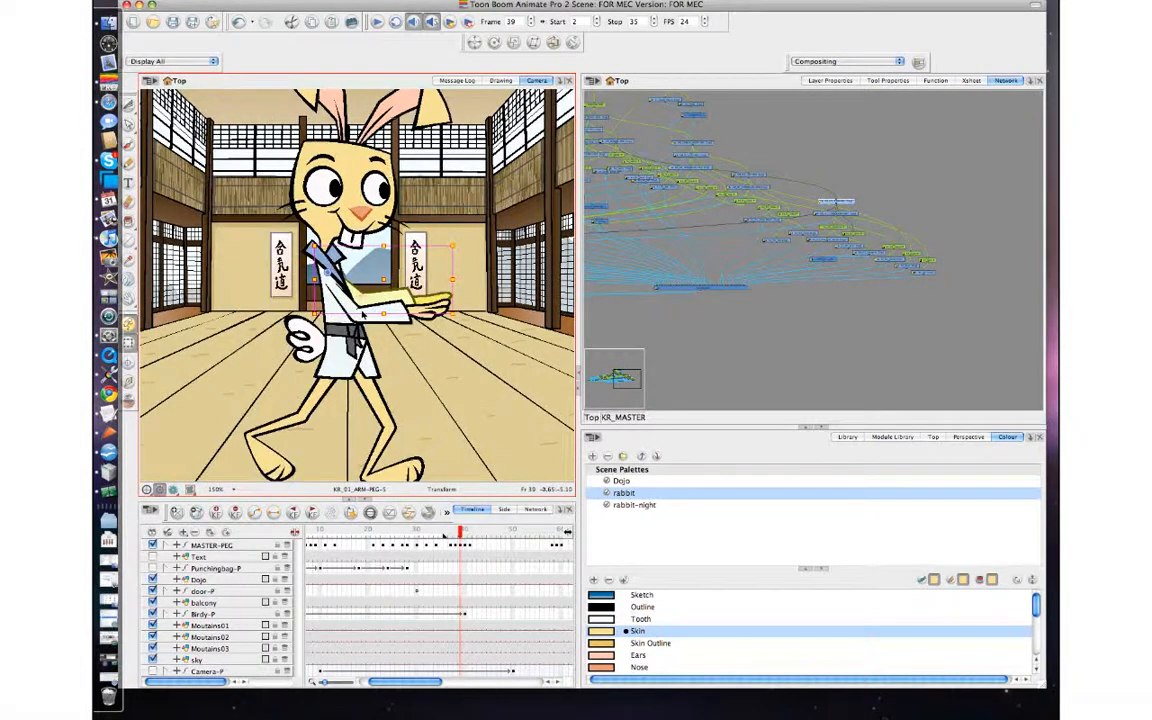
key(period)
key(comma)
key(period)
key(period)
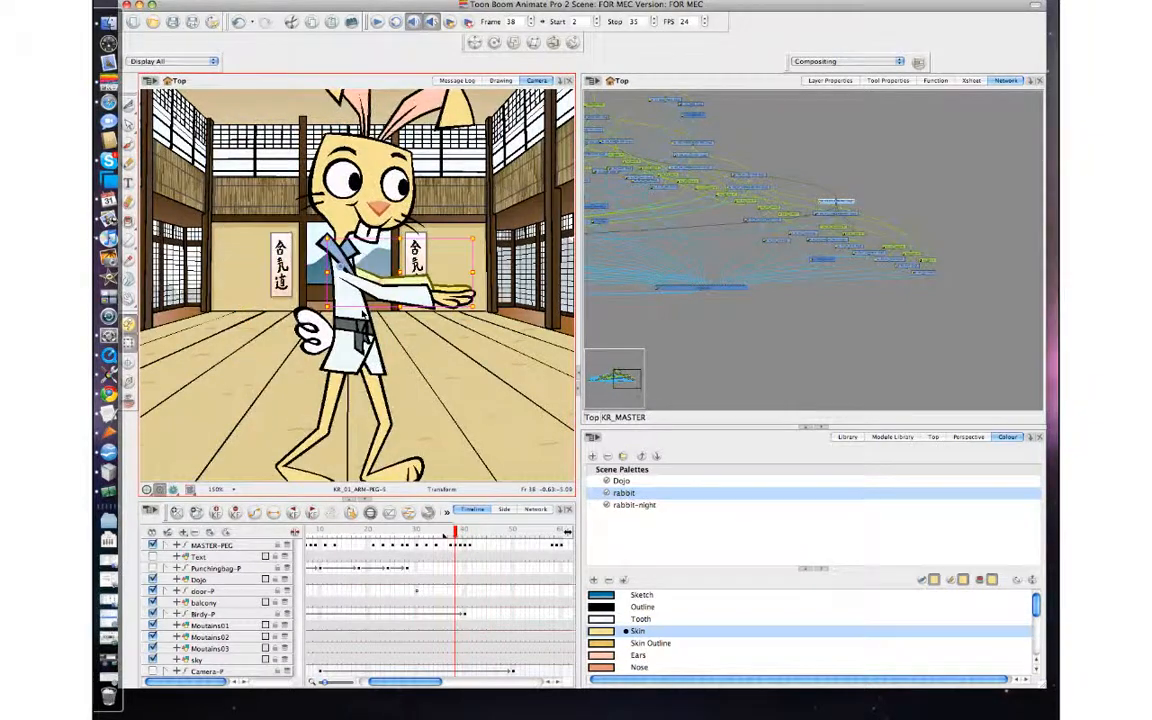
Step back and forth through frames 37 to 41 to examine the rabbit's motion into the wide stance.
key(comma)
key(comma)
key(comma)
key(comma)
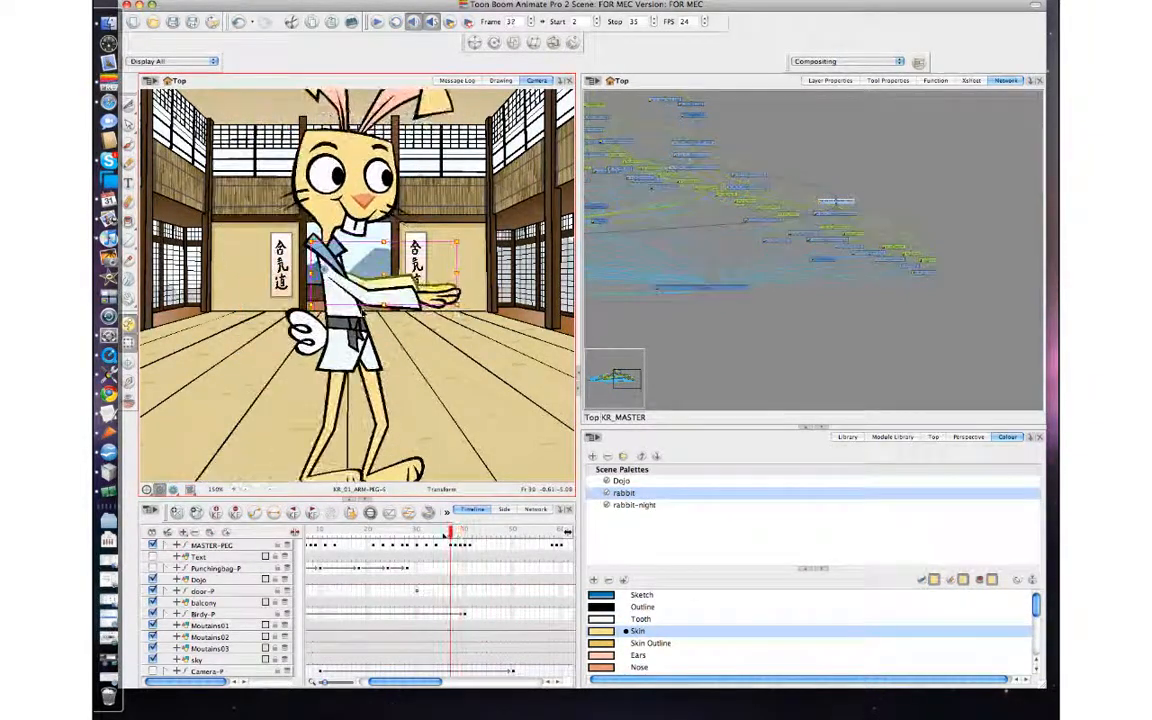
key(period)
key(period)
key(period)
key(period)
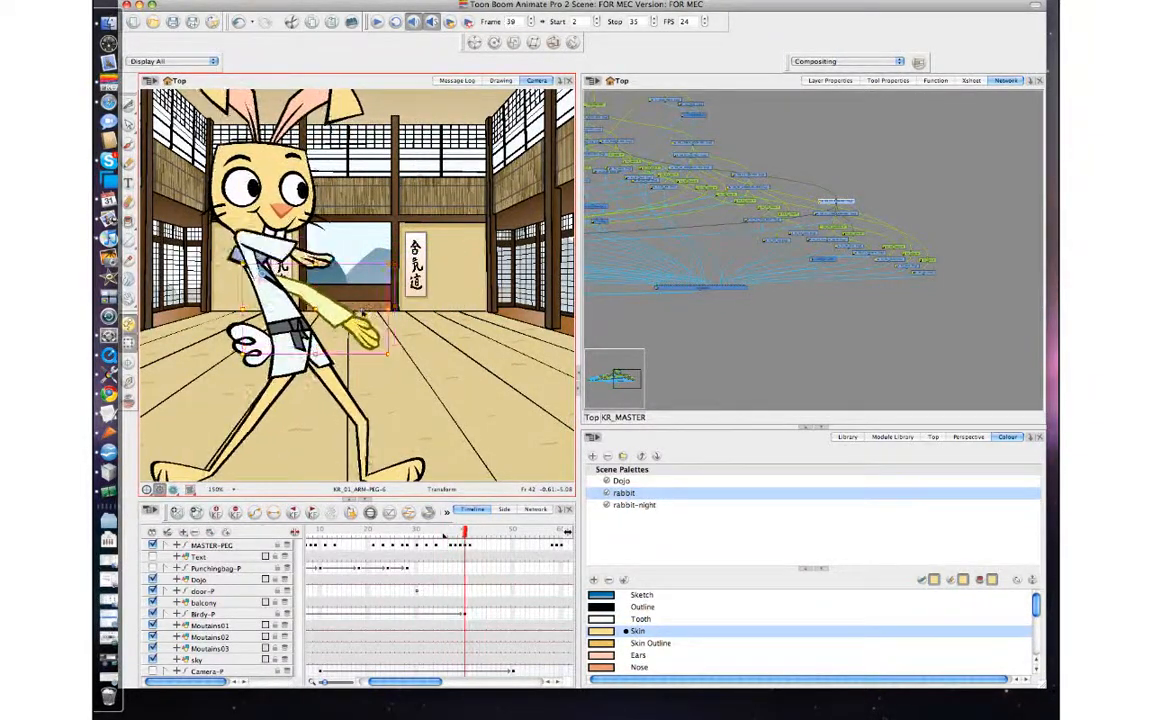
key(comma)
key(period)
key(period)
key(period)
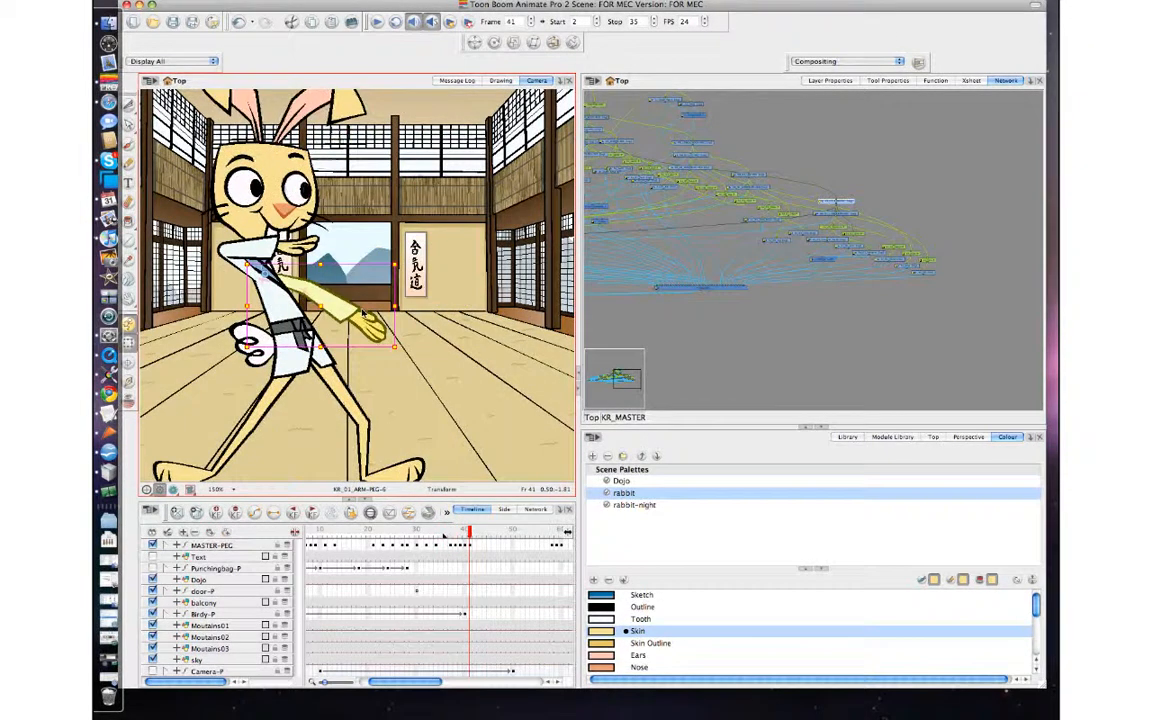
key(comma)
key(comma)
key(comma)
key(comma)
key(period)
key(period)
key(period)
key(period)
key(comma)
key(comma)
key(comma)
key(comma)
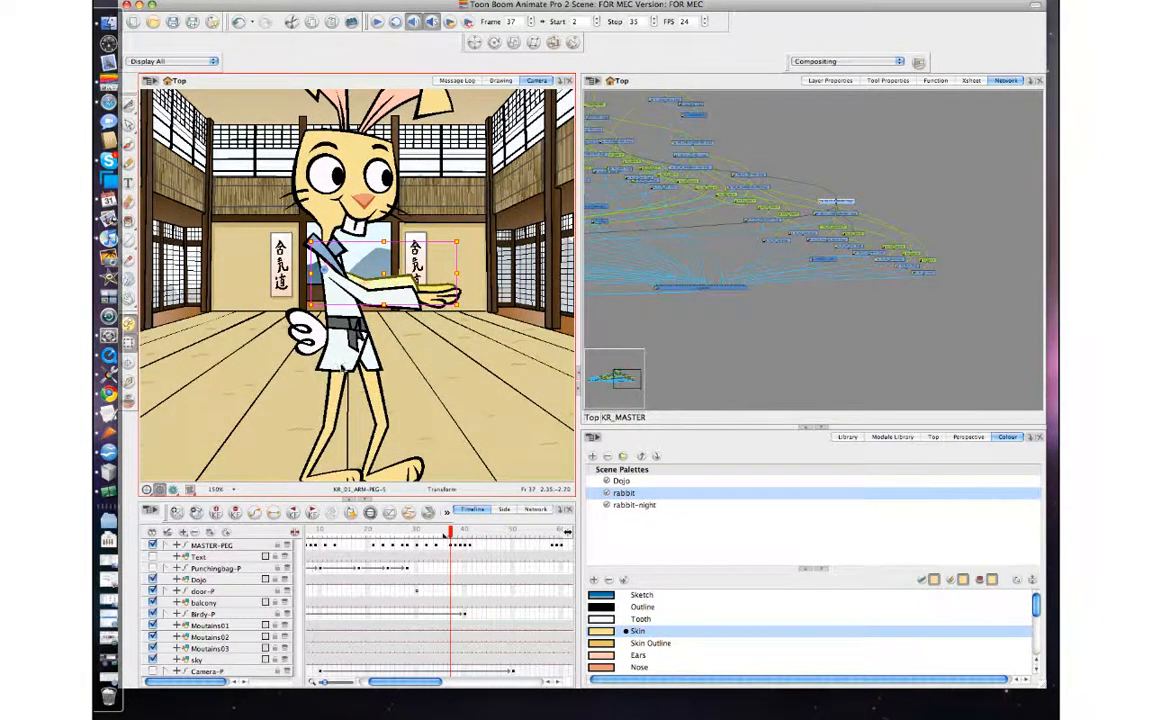
Compare frames 37 and 38 and move the MASTER-PEG keyframes at frames 38 to 41 one frame later.
key(period)
key(comma)
key(period)
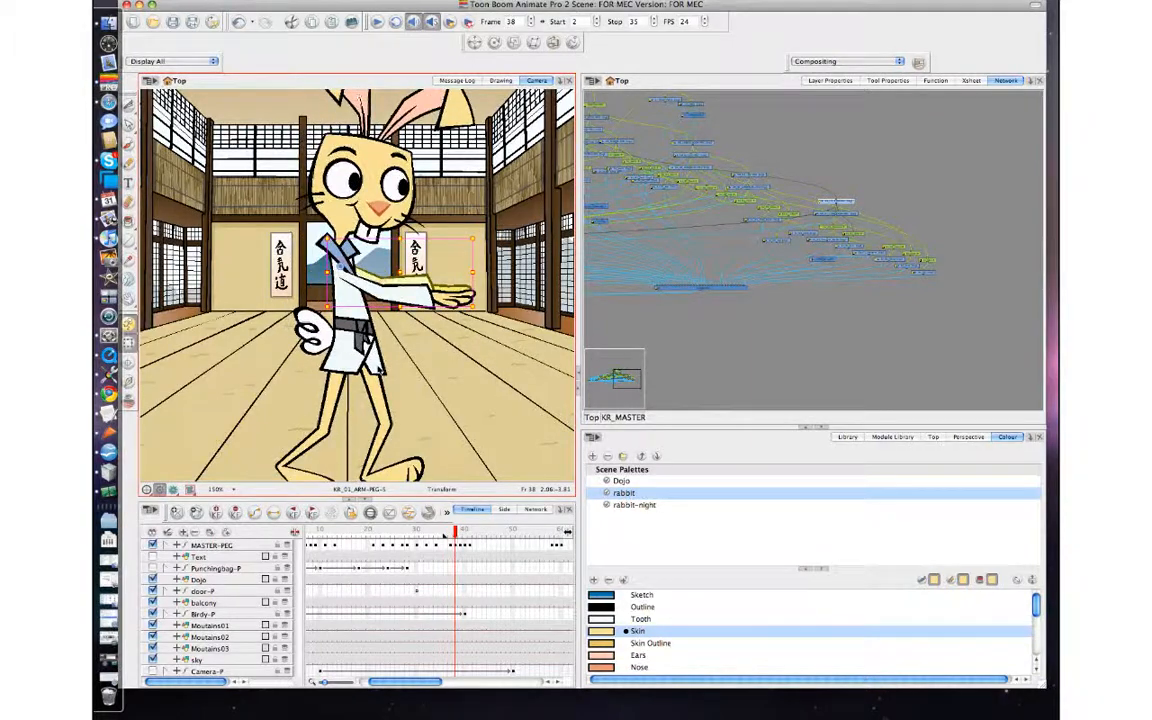
key(comma)
key(period)
key(comma)
key(period)
key(comma)
key(period)
click(456, 545)
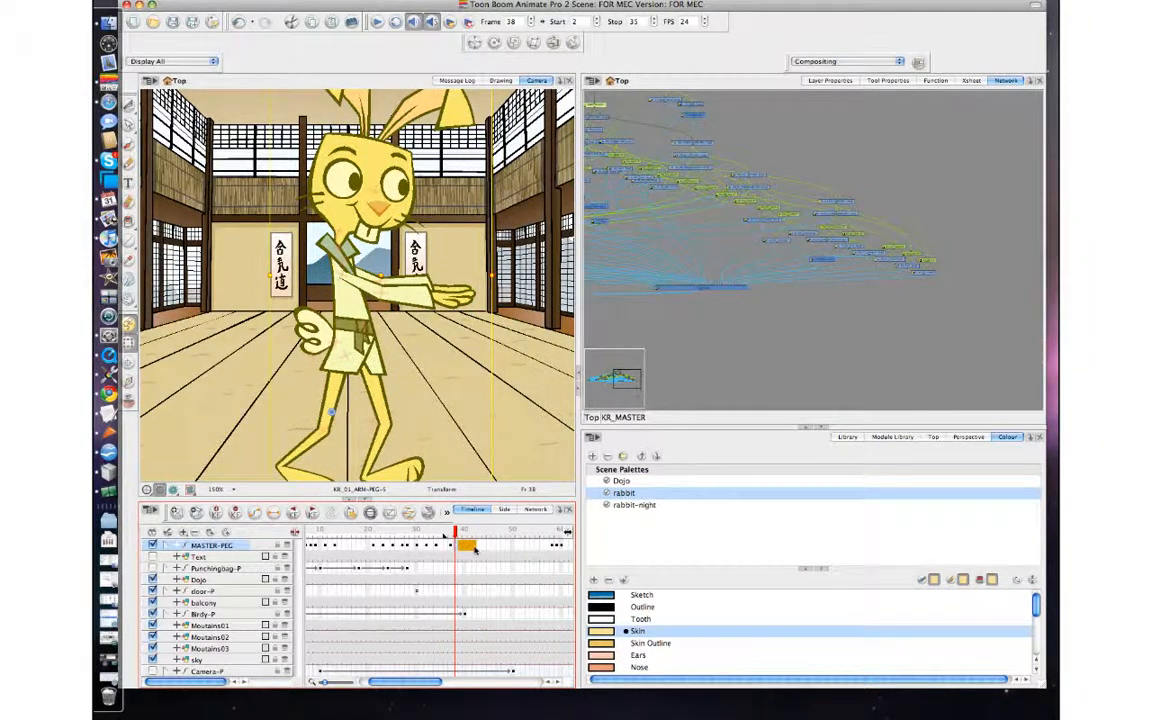
drag(475, 549, 475, 548)
Compare the pose at frame 37 with frame 38 and add a MASTER-PEG keyframe at frame 38.
click(450, 547)
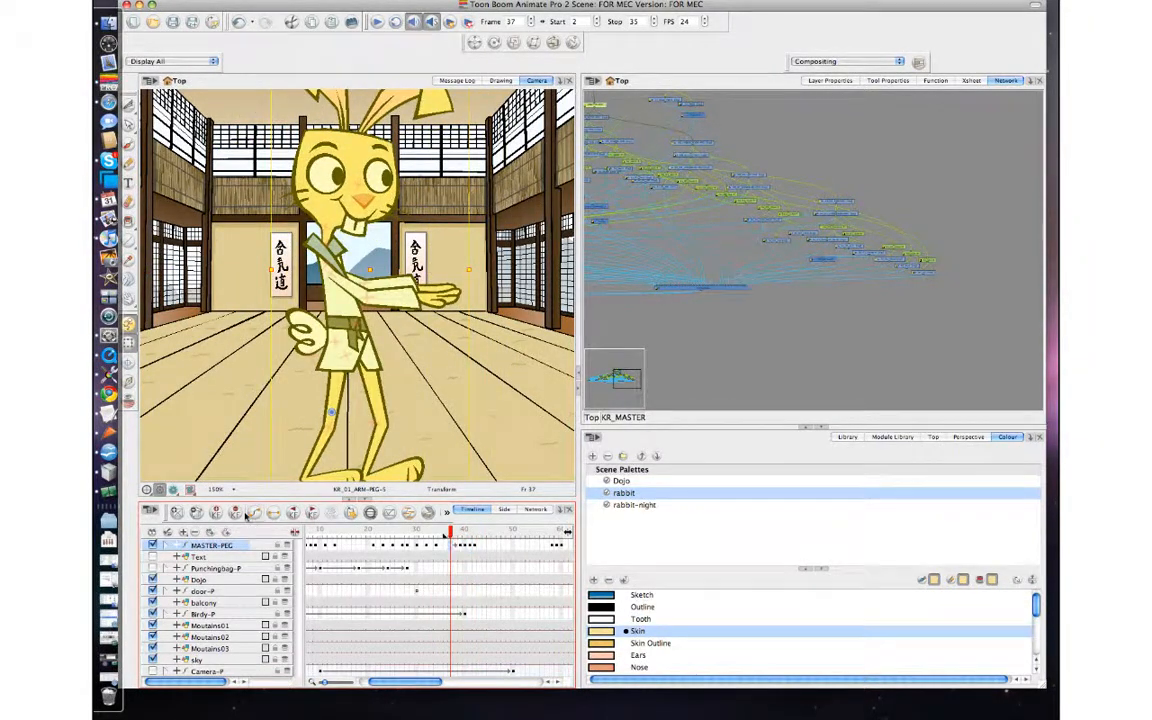
key(period)
key(comma)
key(period)
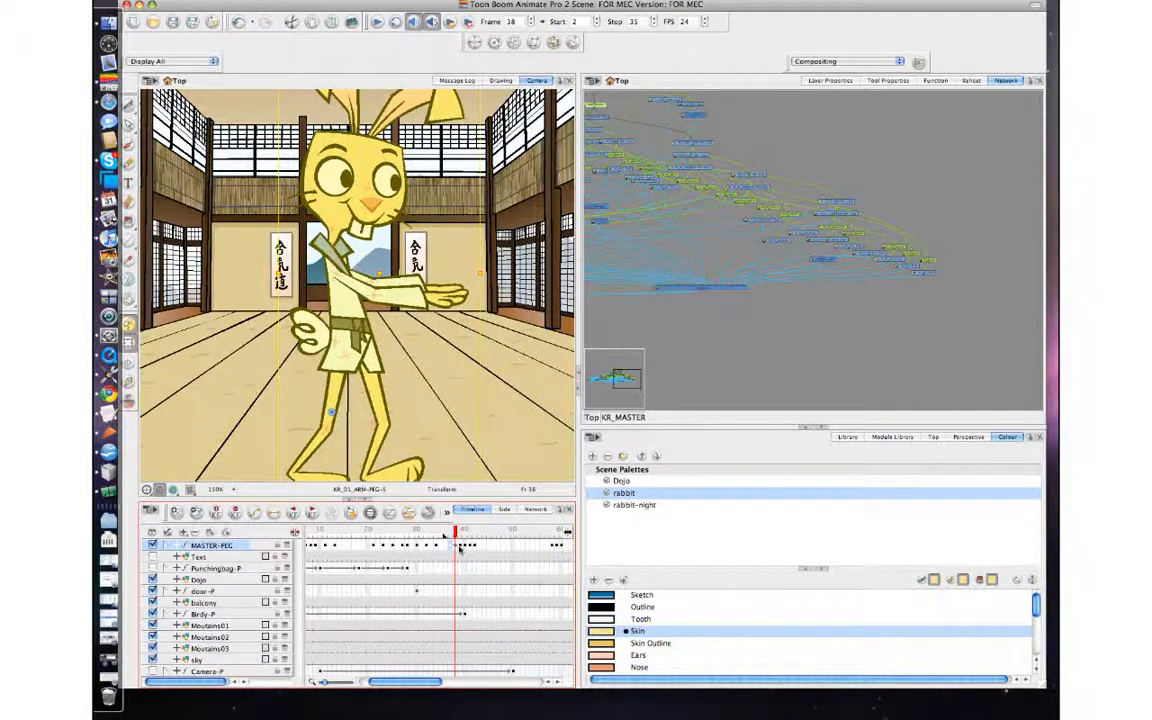
click(216, 514)
Move the MASTER-PEG keyframes at frames 38 to 42 two frames later, to frames 40 to 44.
drag(475, 548, 466, 548)
click(457, 548)
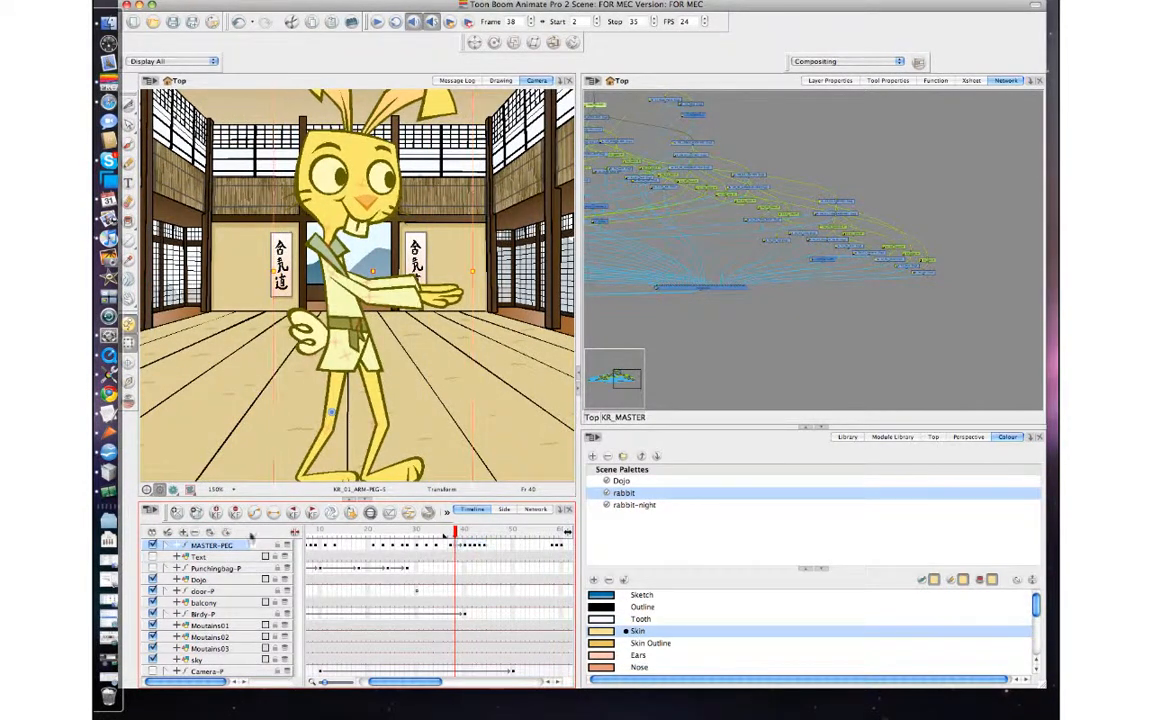
key(comma)
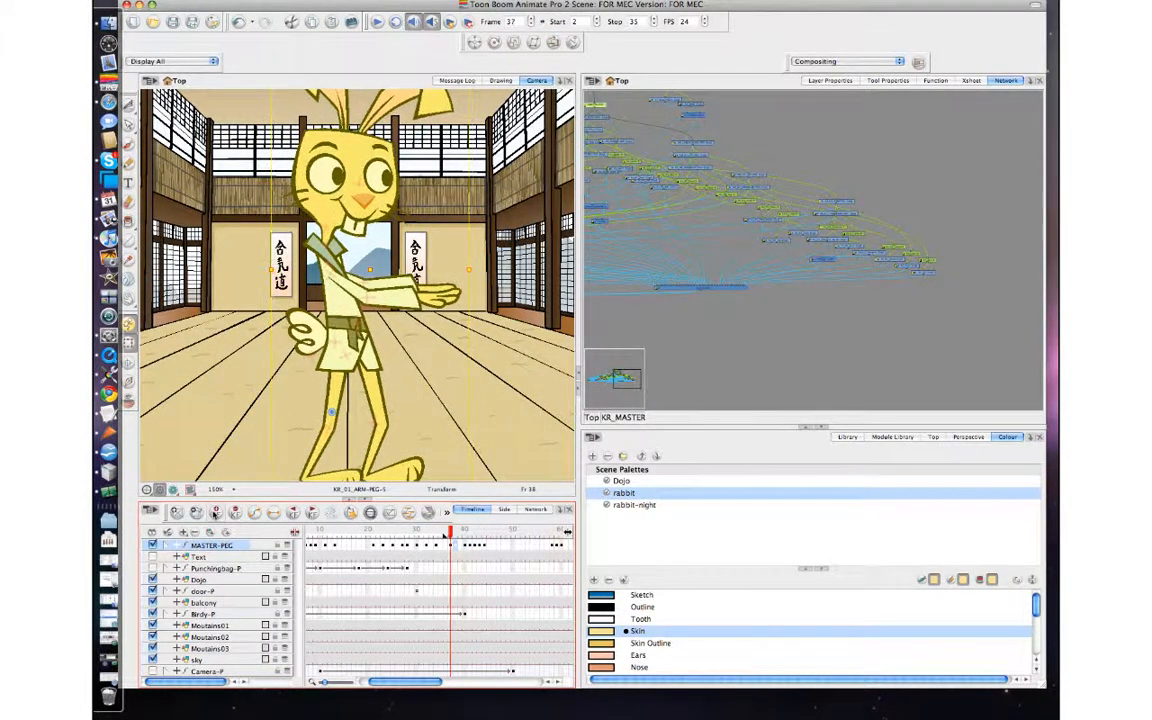
Step through frames 37 to 41 to examine the in-between poses in the widened keyframe gap.
key(period)
key(comma)
key(period)
key(comma)
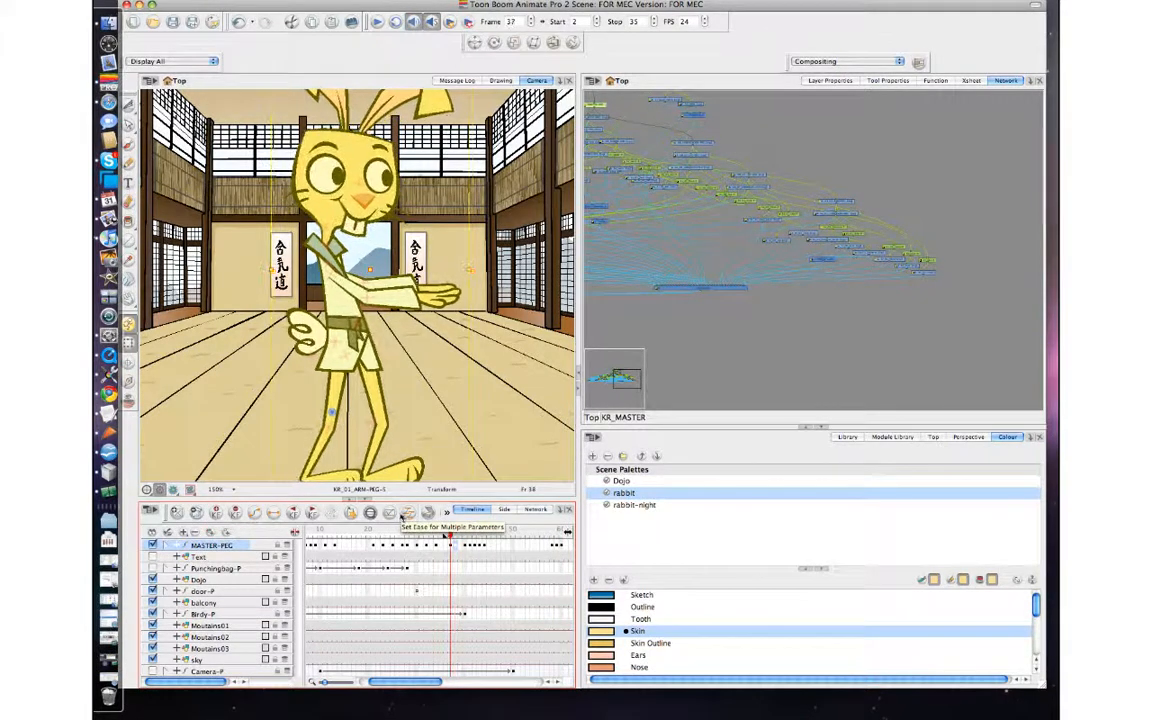
key(period)
key(period)
key(period)
key(period)
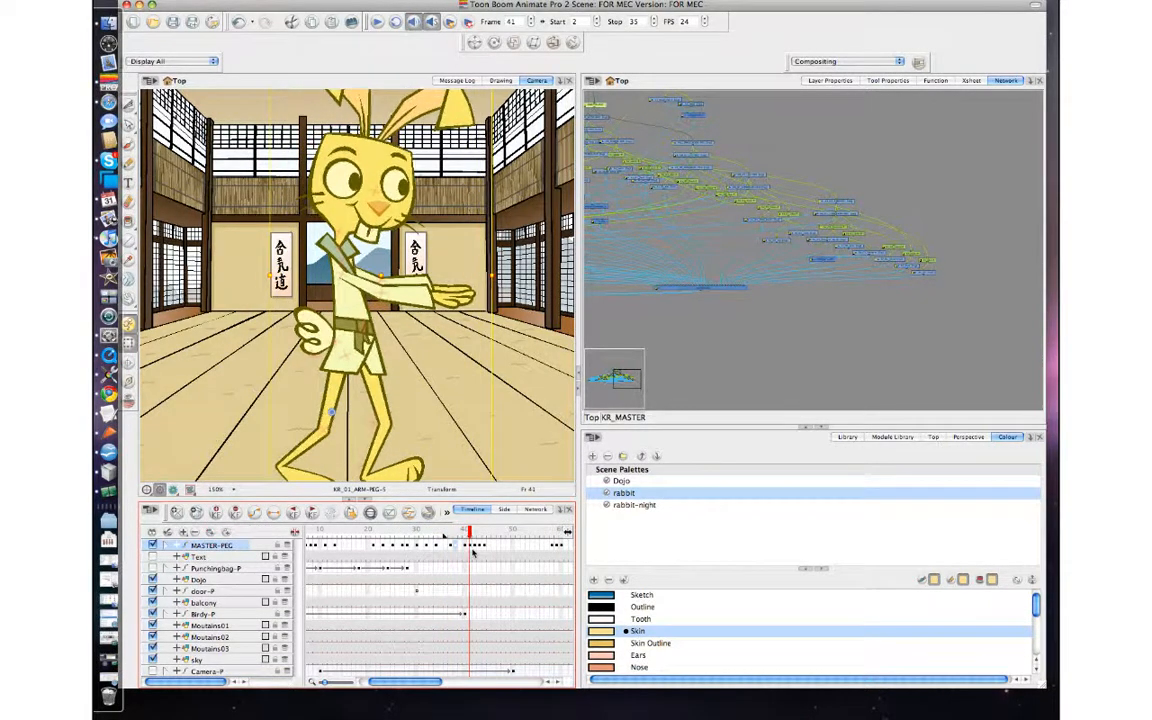
key(comma)
key(comma)
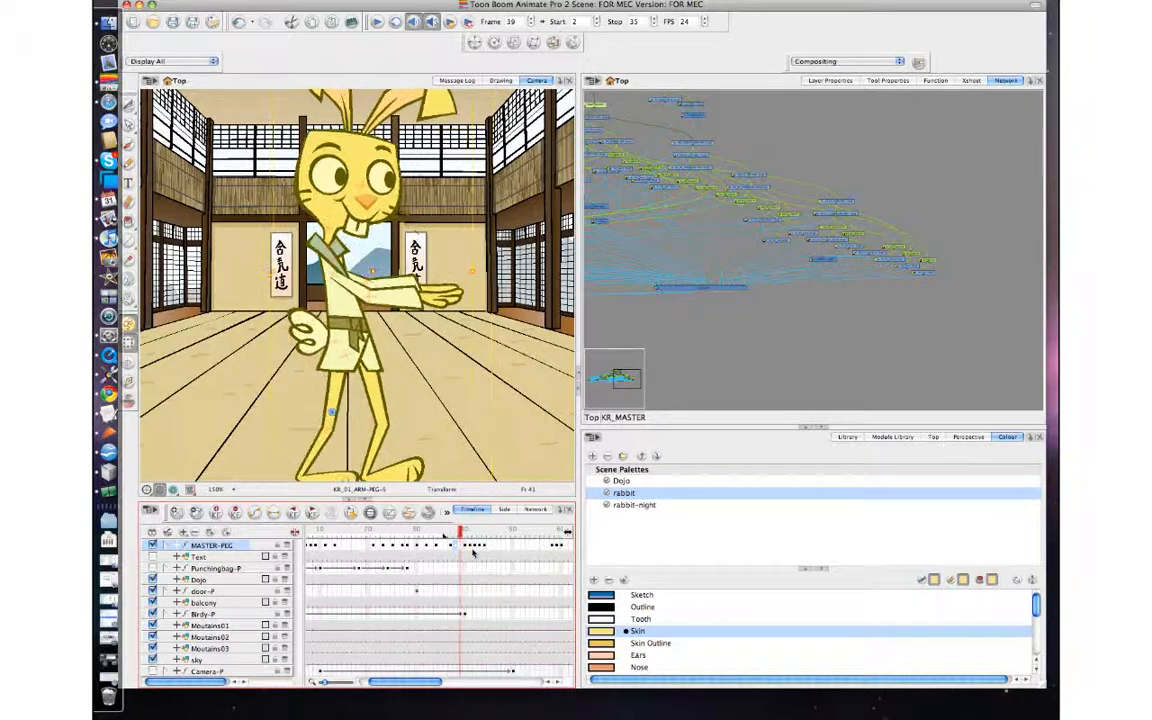
Examine the rabbit's poses from frame 39 to 42 and select its front arm (KR_02_ARM-PEG) at frame 42.
key(period)
key(period)
key(period)
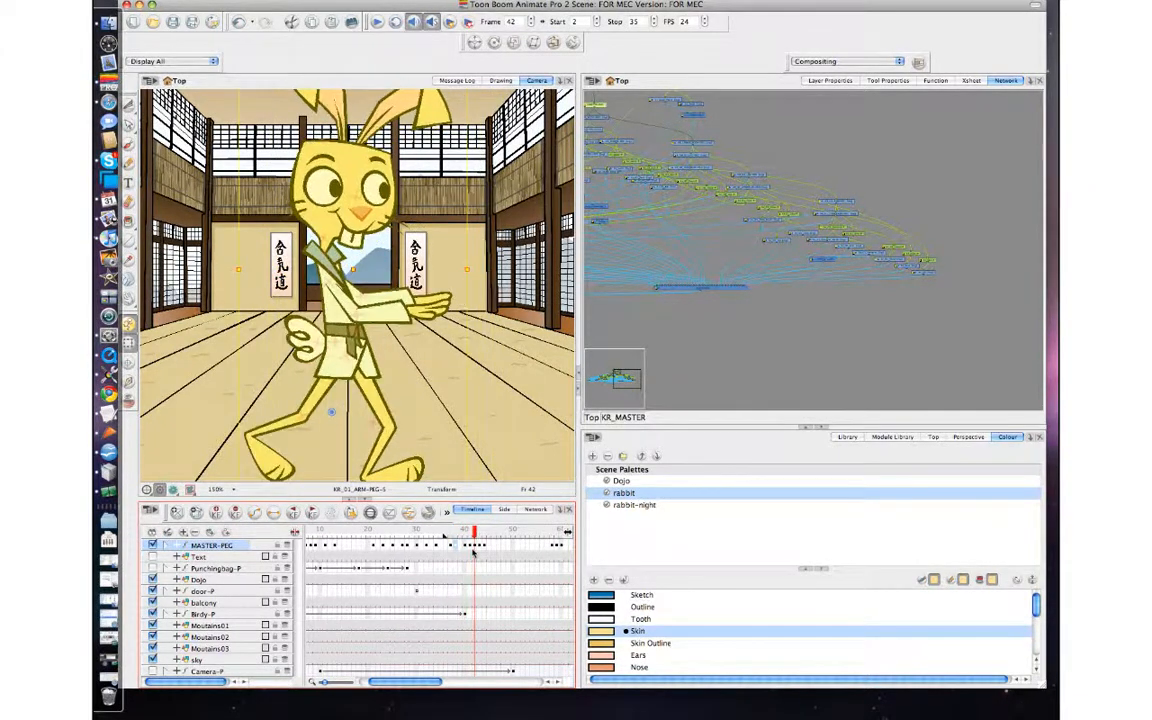
key(comma)
key(period)
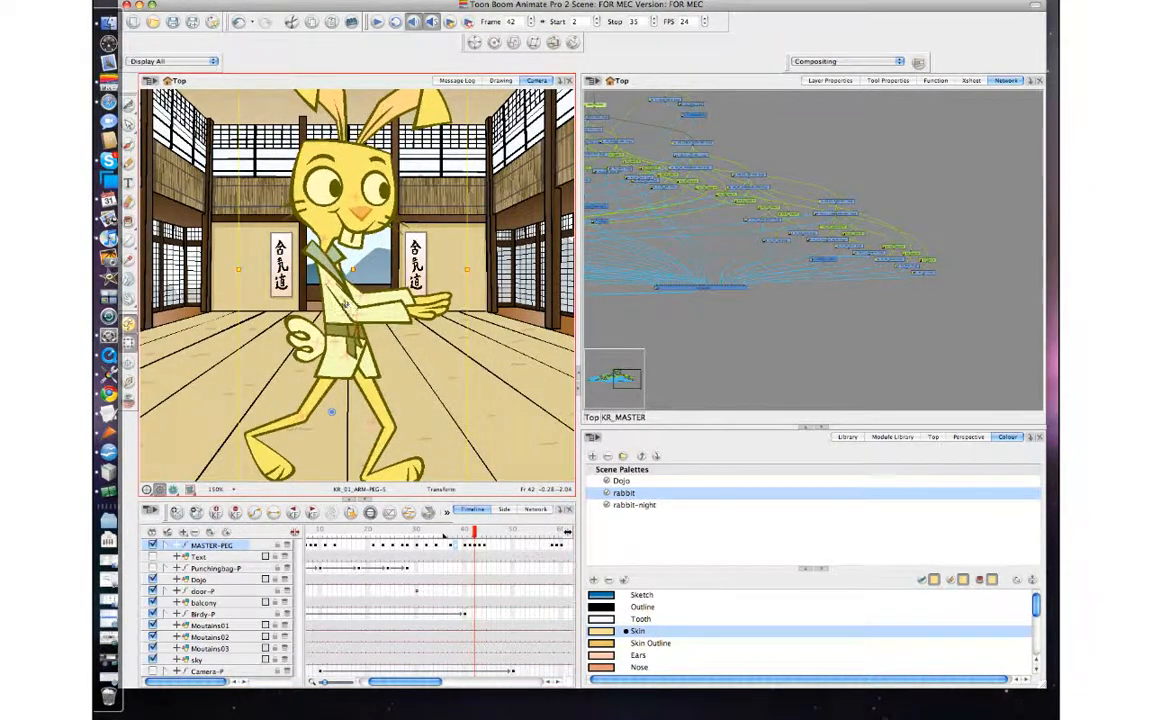
click(345, 305)
key(b)
key(comma)
key(period)
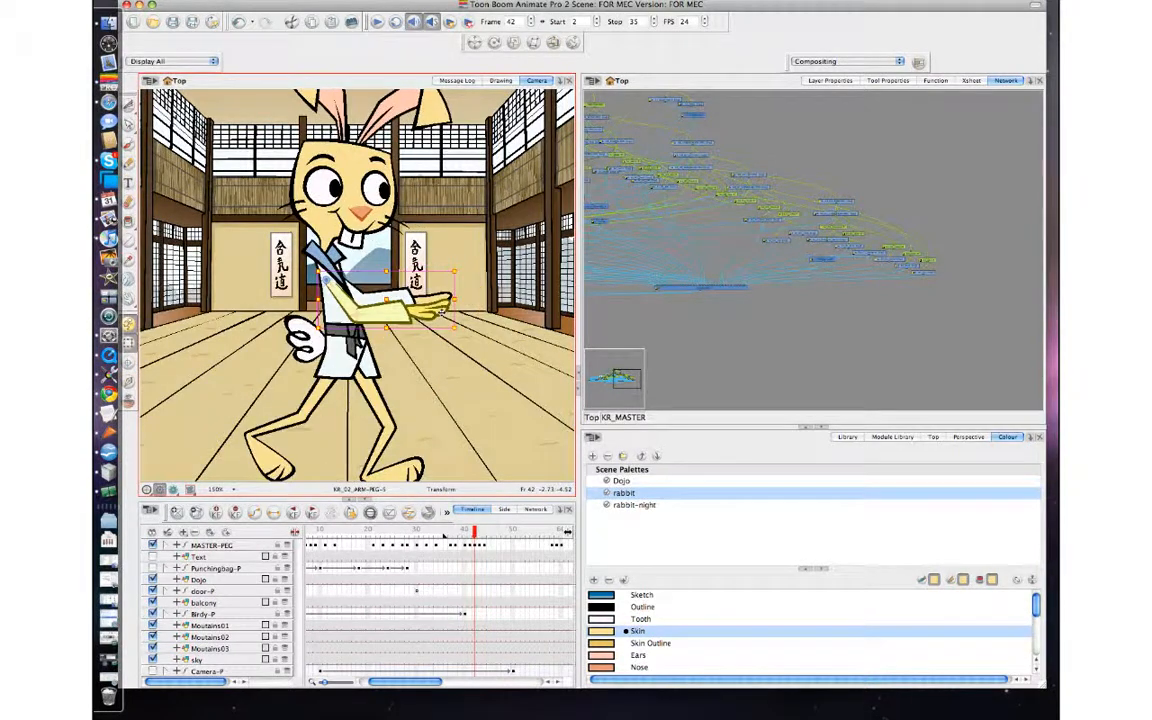
Flip back and forth through frames 38 to 43 to examine how the front arm and body move between poses.
key(comma)
key(comma)
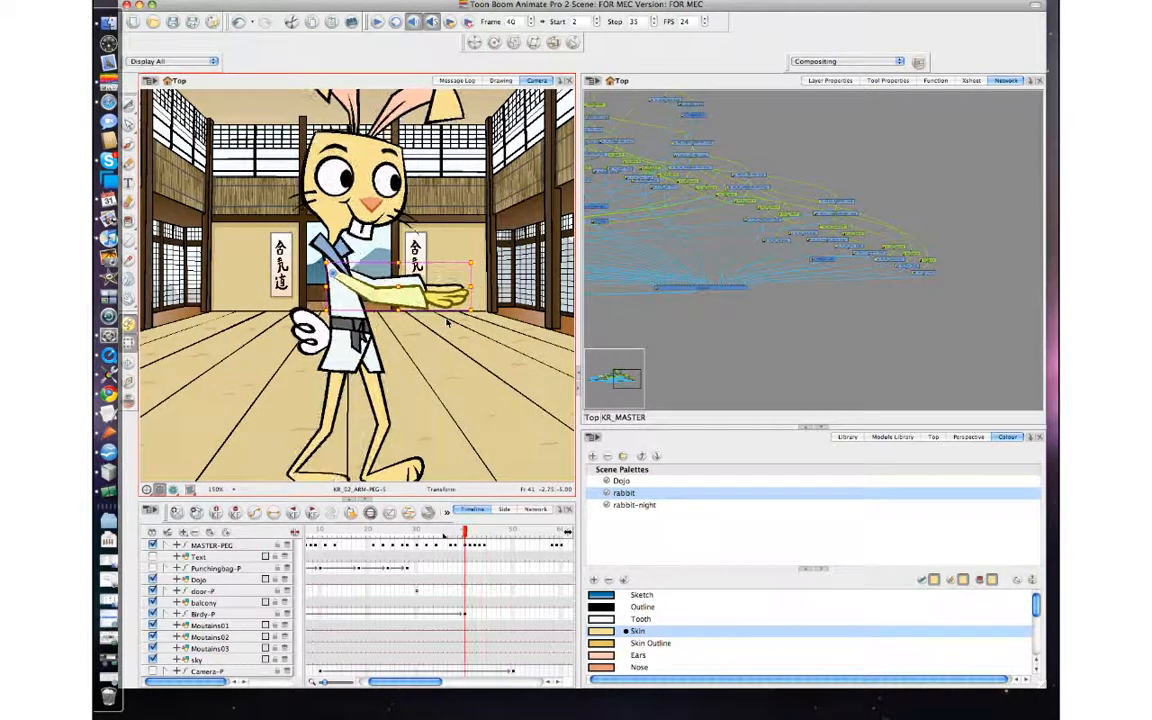
key(period)
key(period)
key(period)
key(comma)
key(comma)
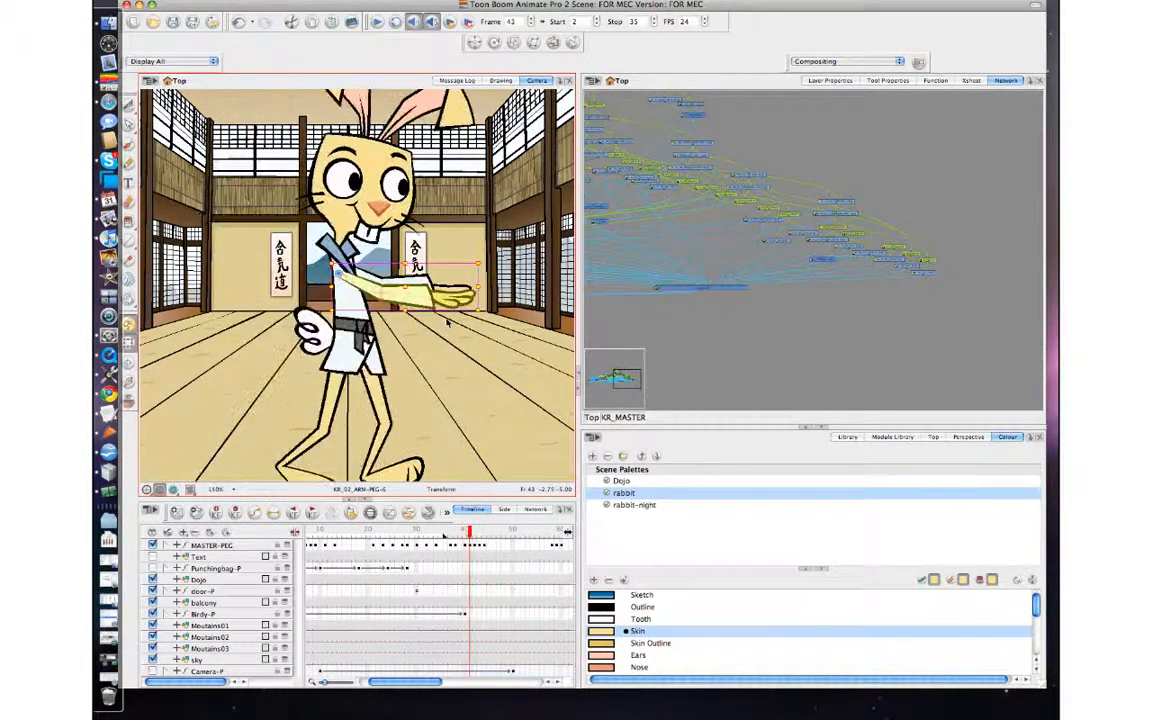
key(comma)
key(period)
key(period)
key(comma)
key(comma)
key(comma)
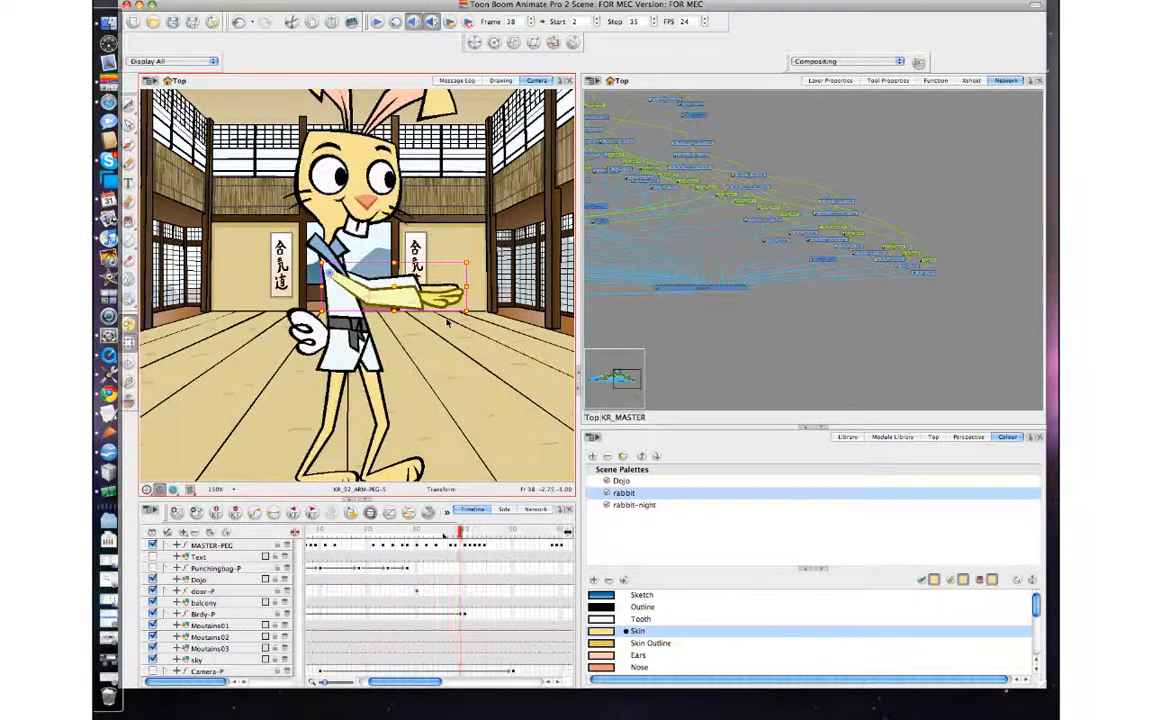
key(period)
key(period)
key(period)
key(comma)
key(comma)
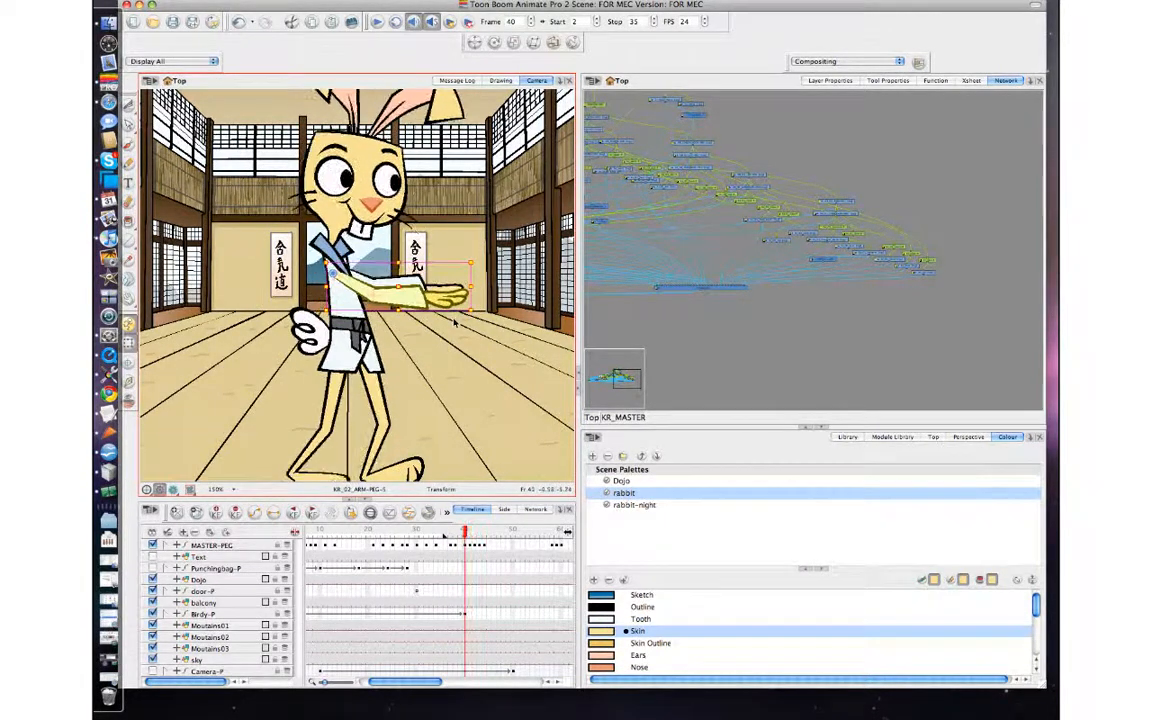
Shift the facial features slightly forward in the facing direction at frame 42 and check the motion through frames 41 to 44.
key(period)
key(period)
click(368, 200)
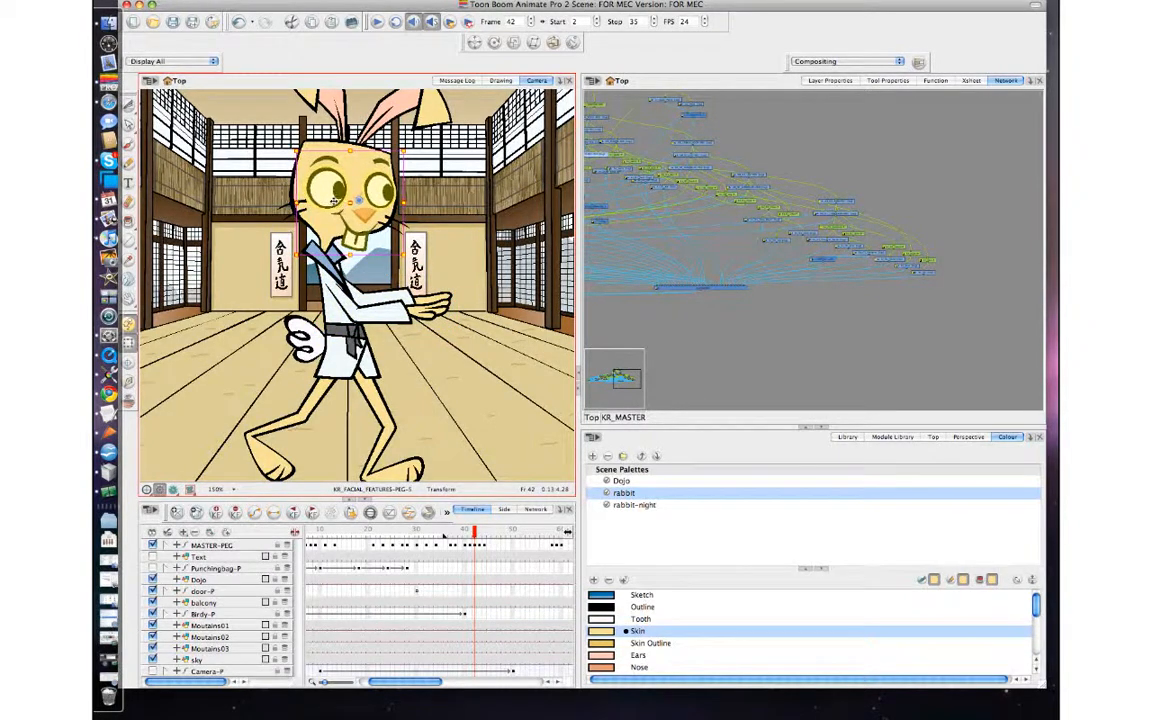
key(period)
key(period)
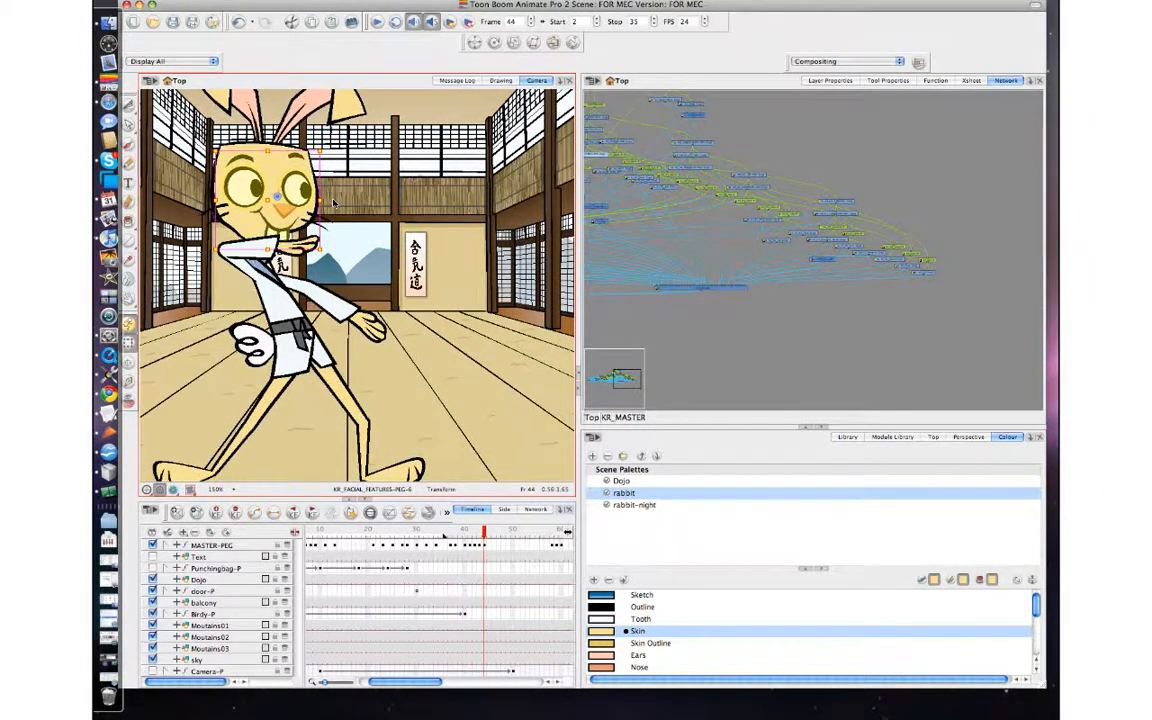
key(comma)
key(comma)
key(comma)
key(comma)
key(period)
key(period)
key(period)
key(period)
Move the MASTER-PEG keyframe at frame 44 later to widen the gap after frame 43 and create an in-between at frame 44.
click(485, 548)
click(488, 547)
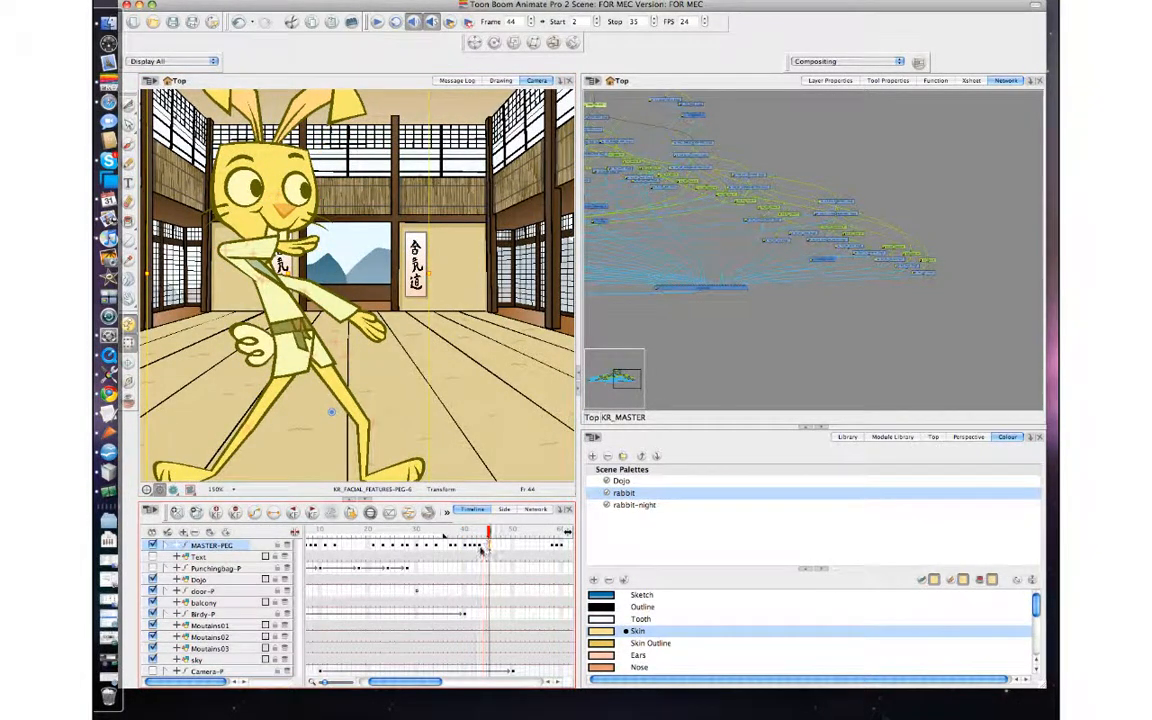
click(481, 547)
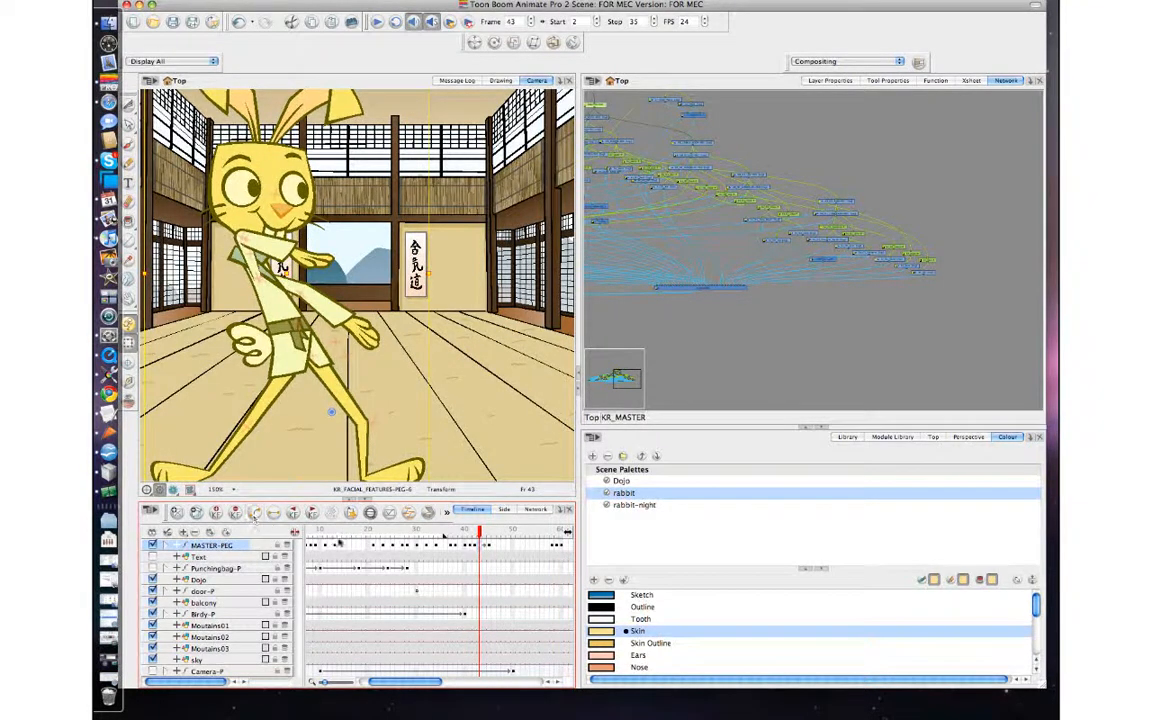
click(484, 548)
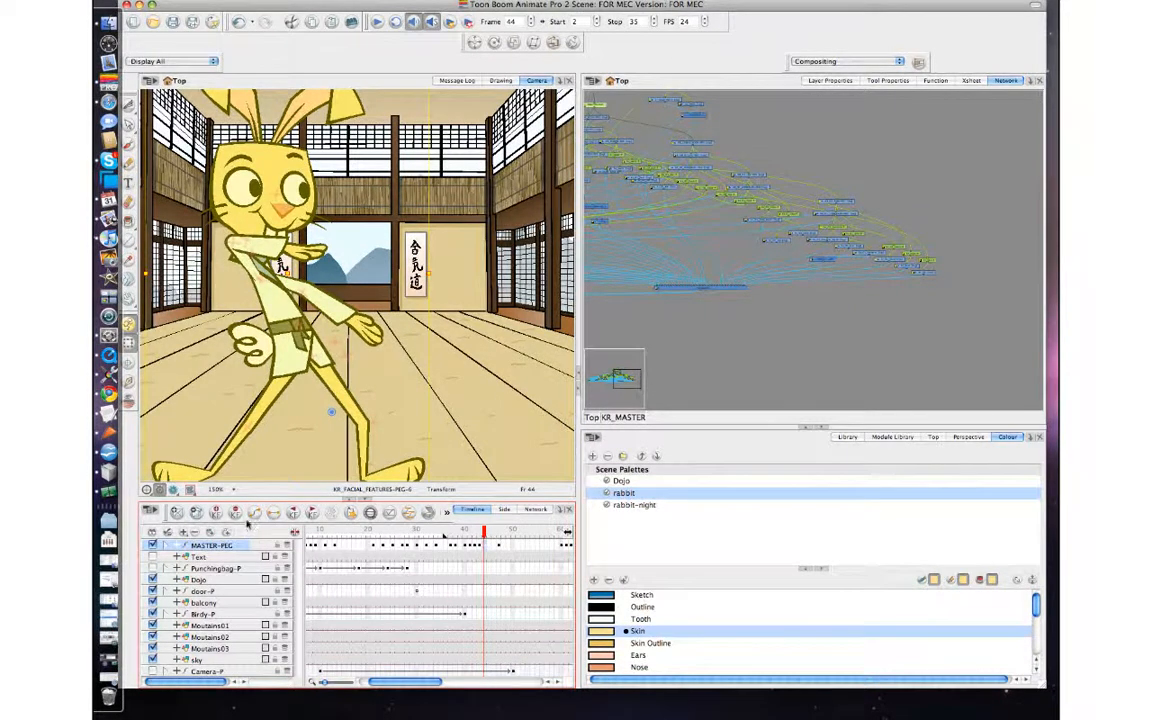
Add further MASTER-PEG in-between keyframes at frames 45 to 47 to ease into the final stance.
click(496, 549)
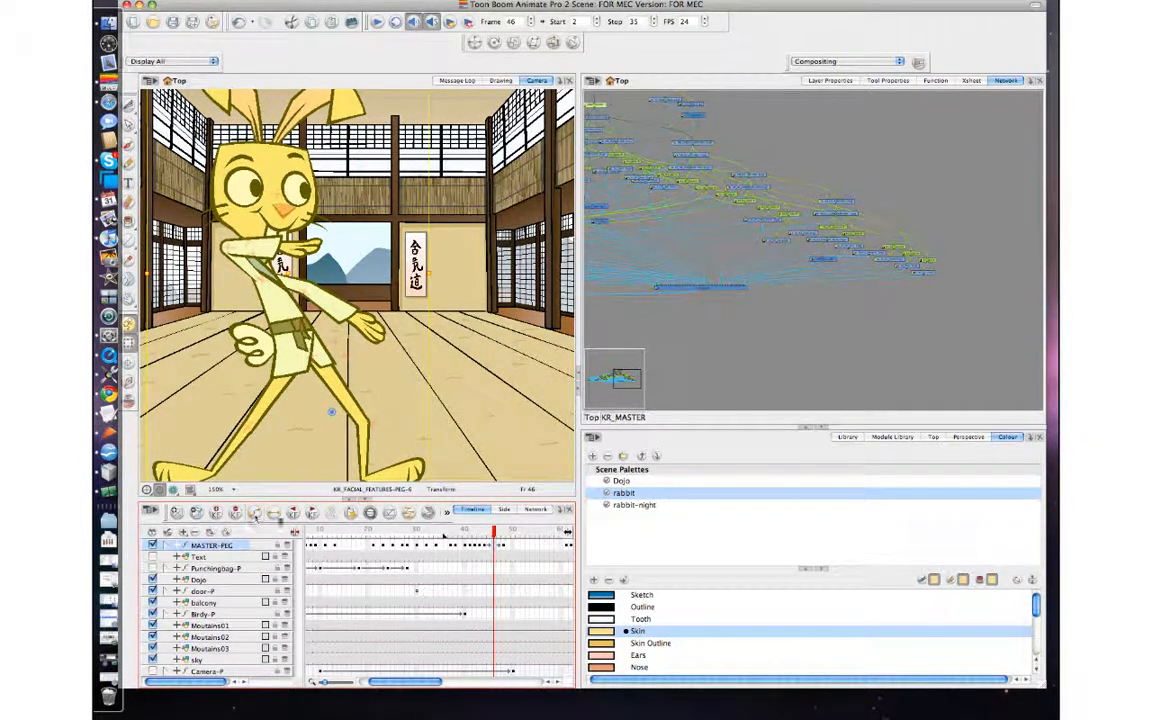
click(500, 546)
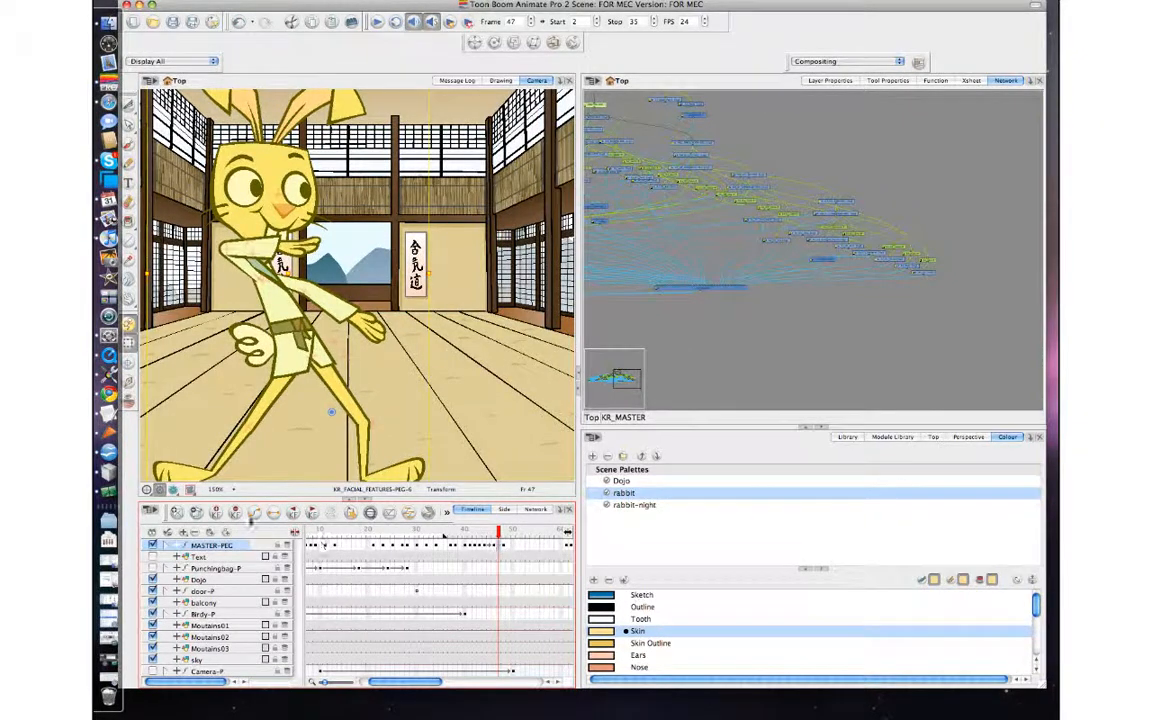
click(489, 546)
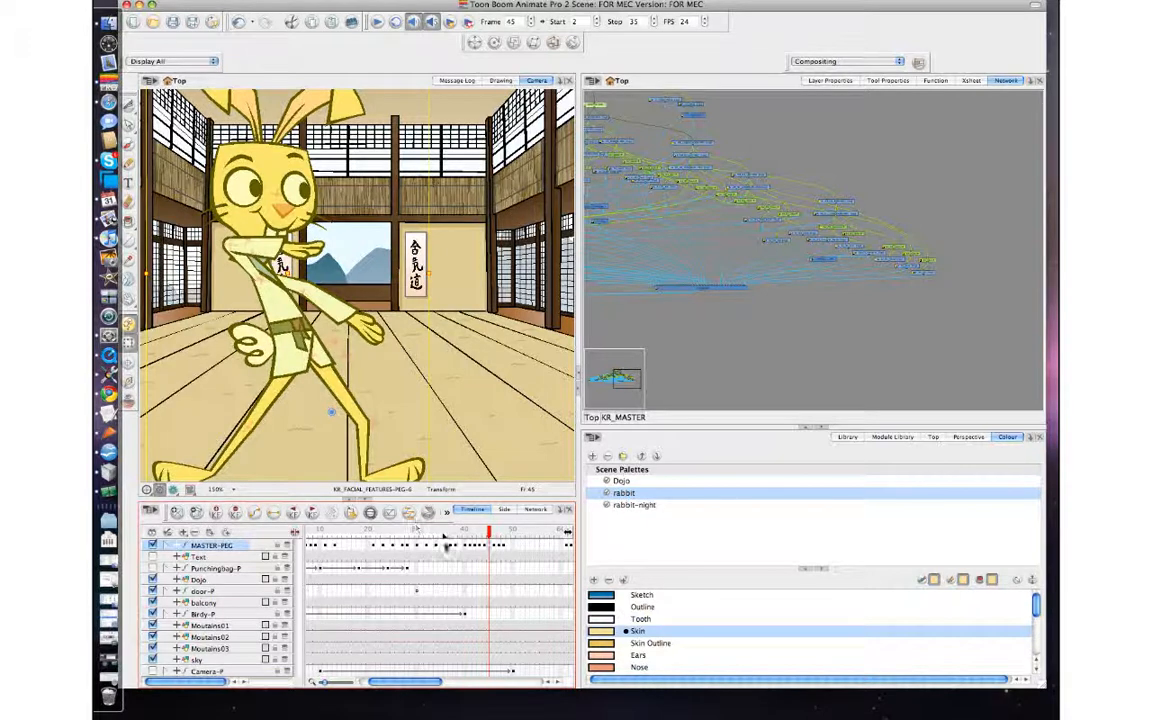
Spread the MASTER-PEG keyframes after frame 44 out to frame 51 with wider gaps and select frames 44 to 51.
click(500, 546)
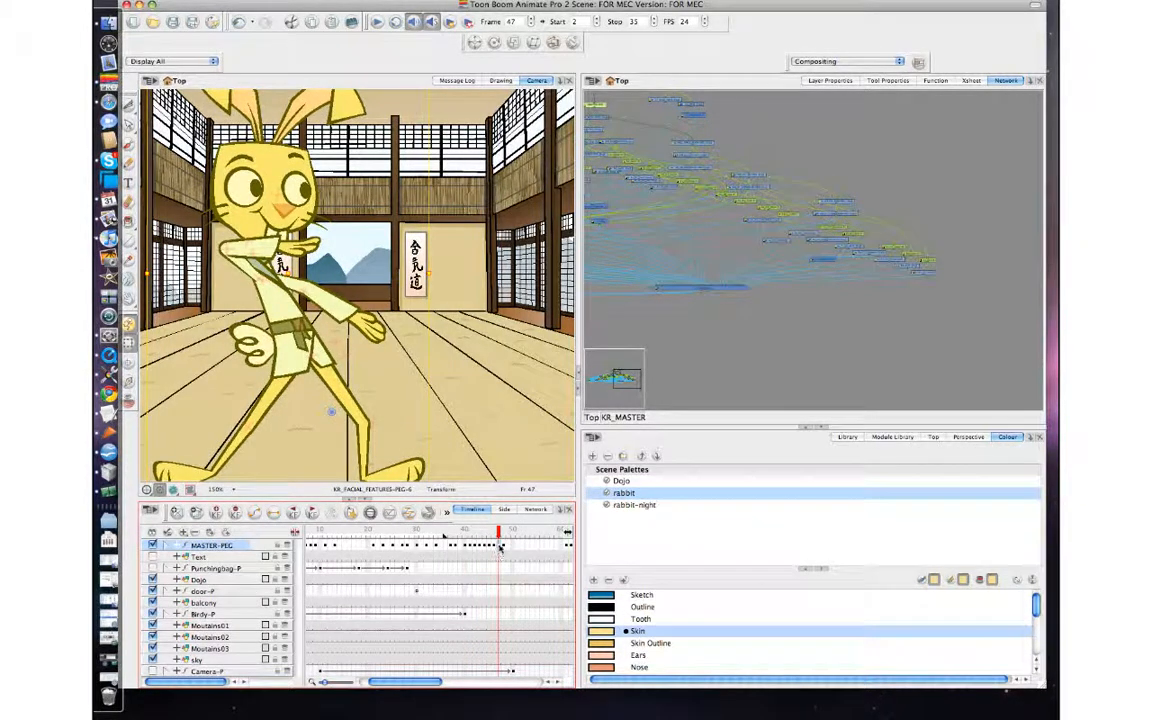
click(493, 548)
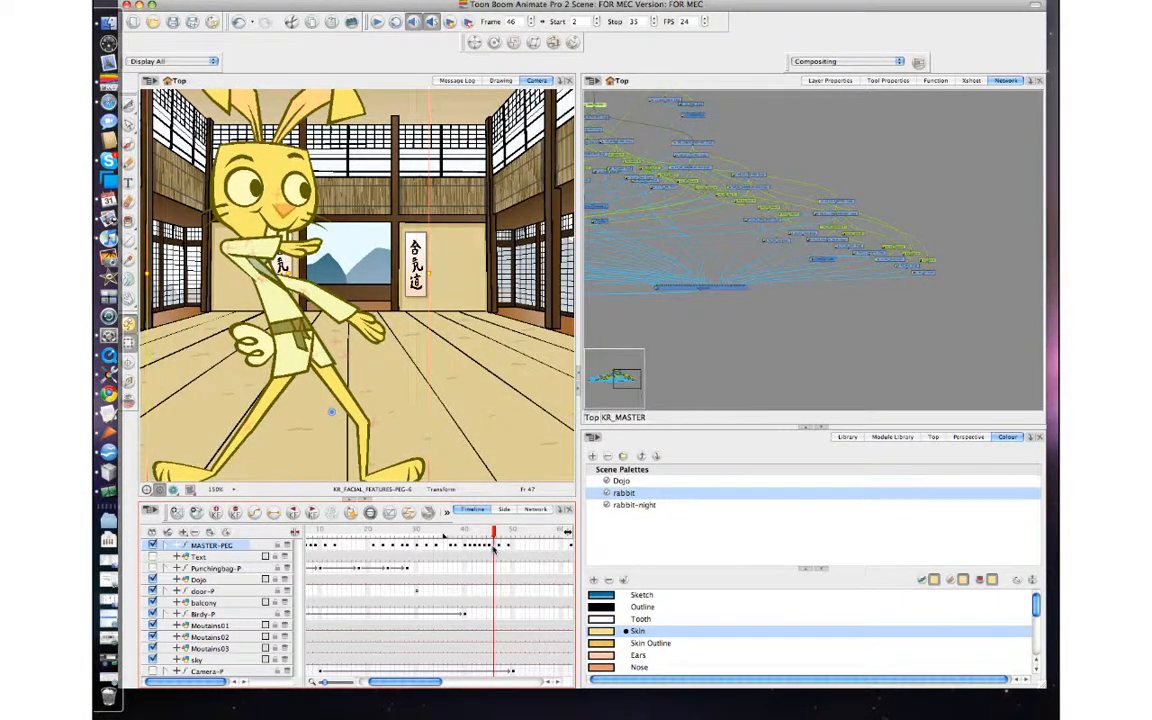
click(491, 548)
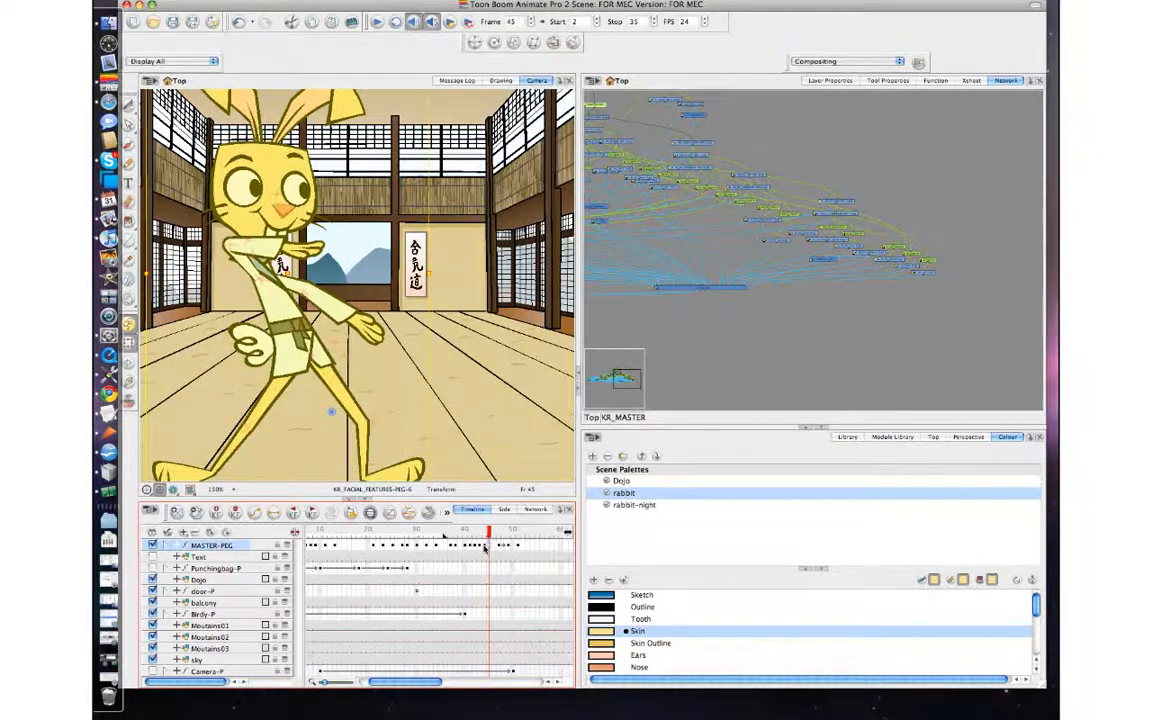
click(485, 548)
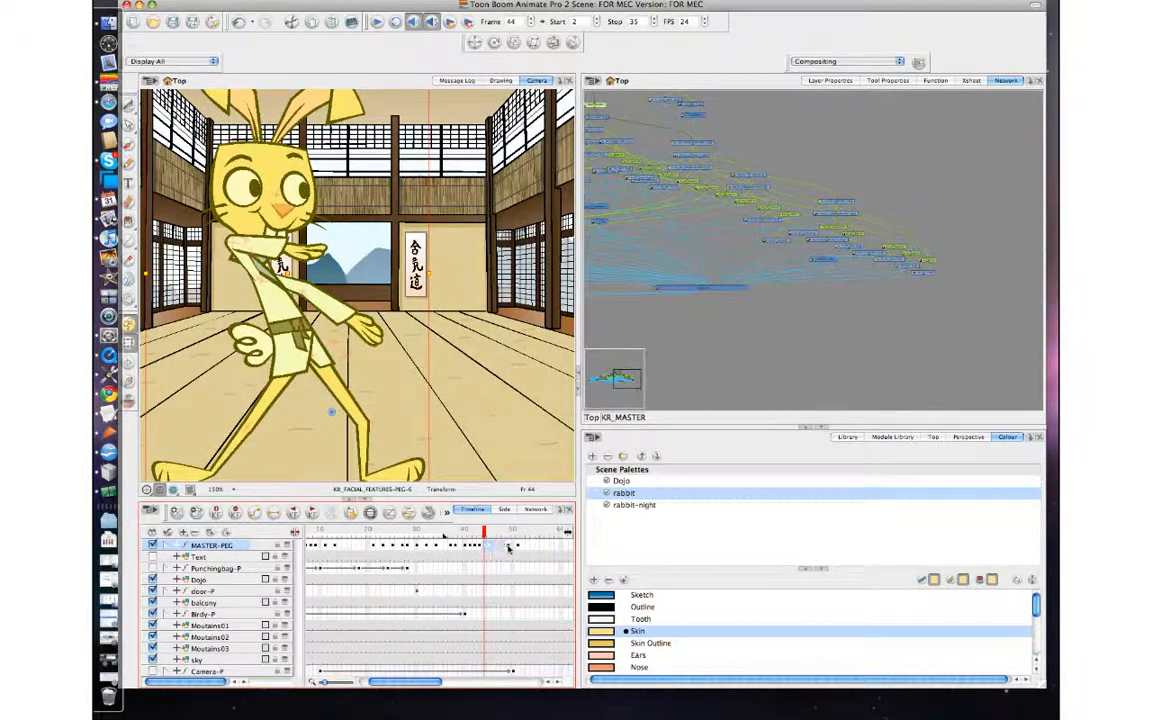
Review the motion from frame 37, then rotate the front arm downward at frame 43 and select its lower arm.
click(450, 537)
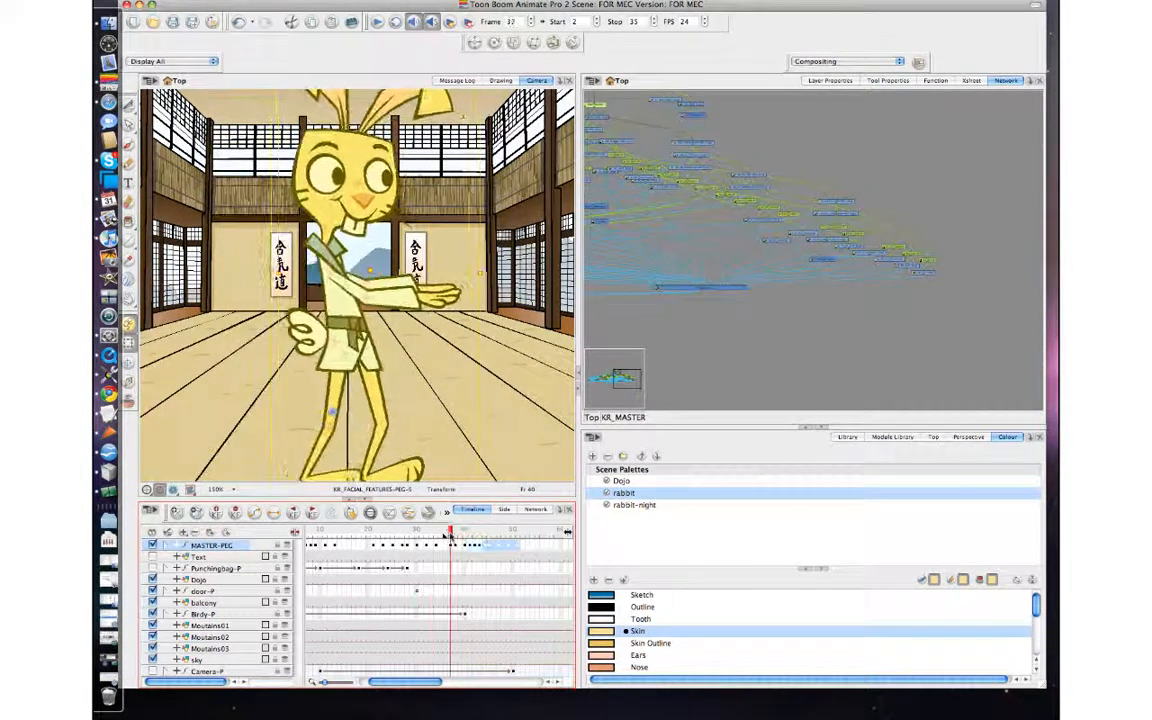
drag(448, 539, 481, 540)
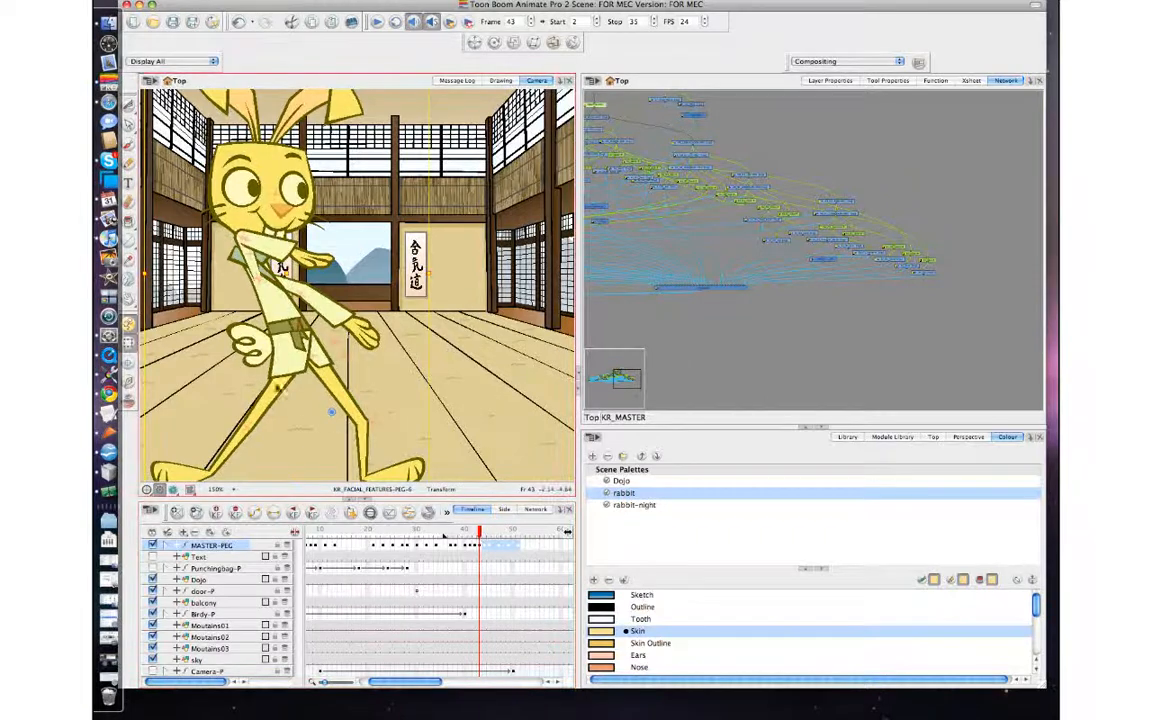
click(277, 243)
click(318, 252)
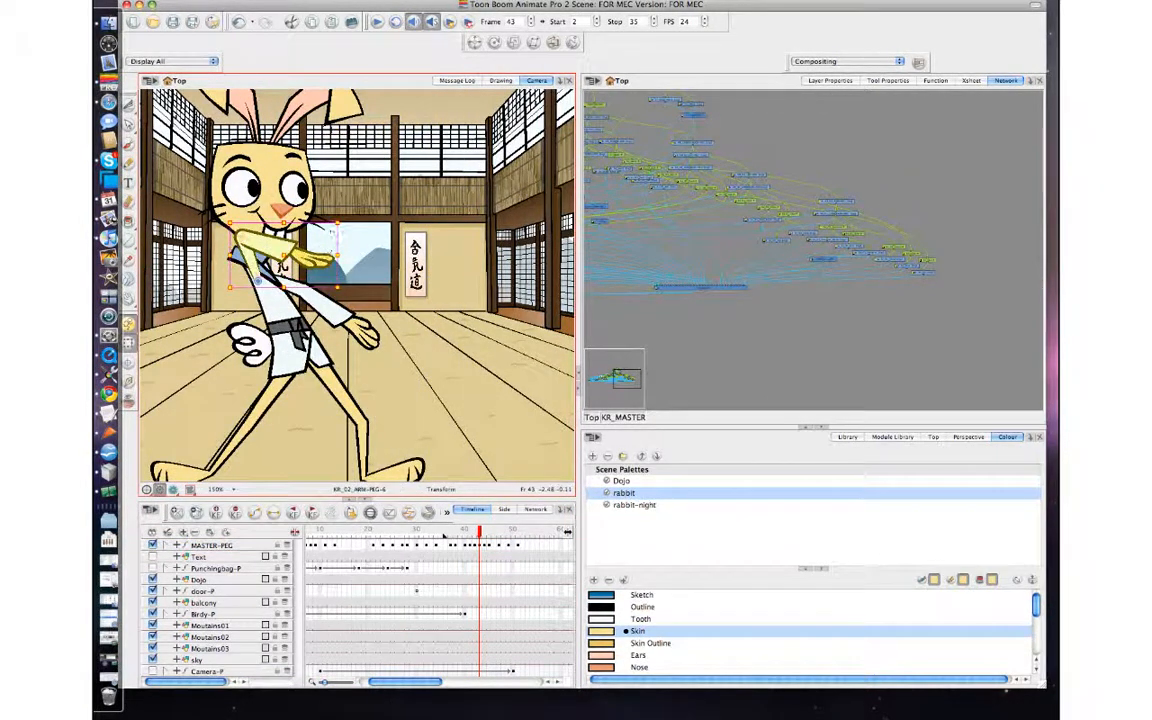
drag(346, 221, 423, 323)
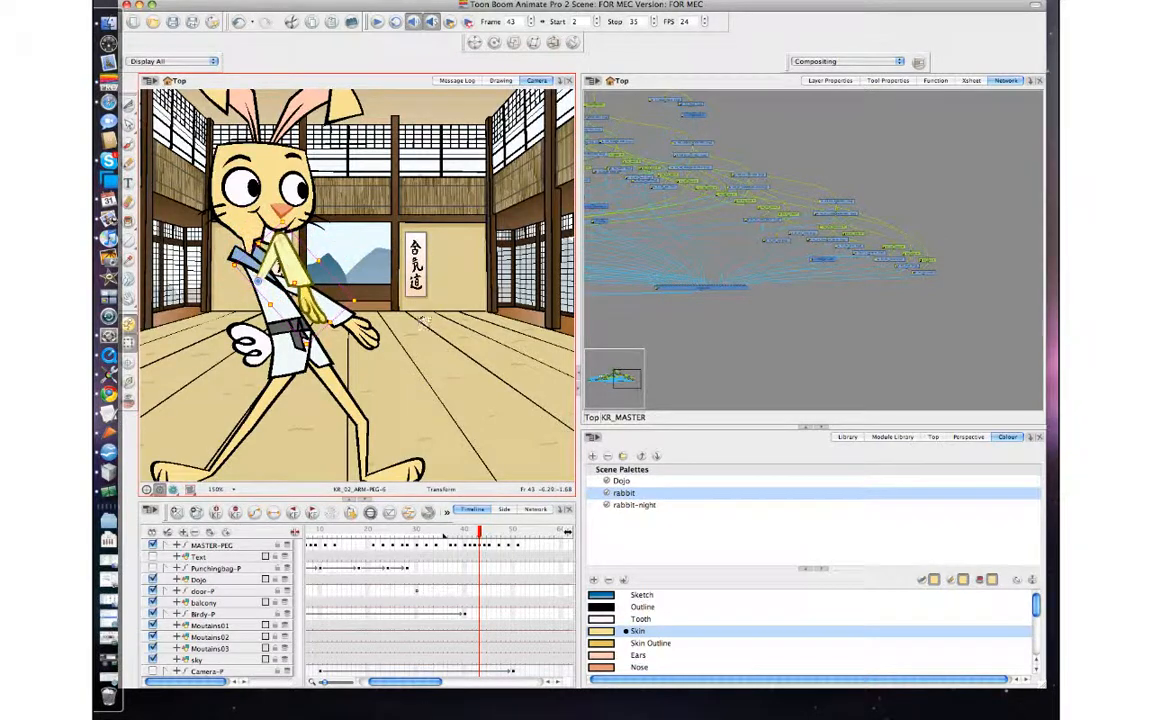
click(424, 296)
click(314, 288)
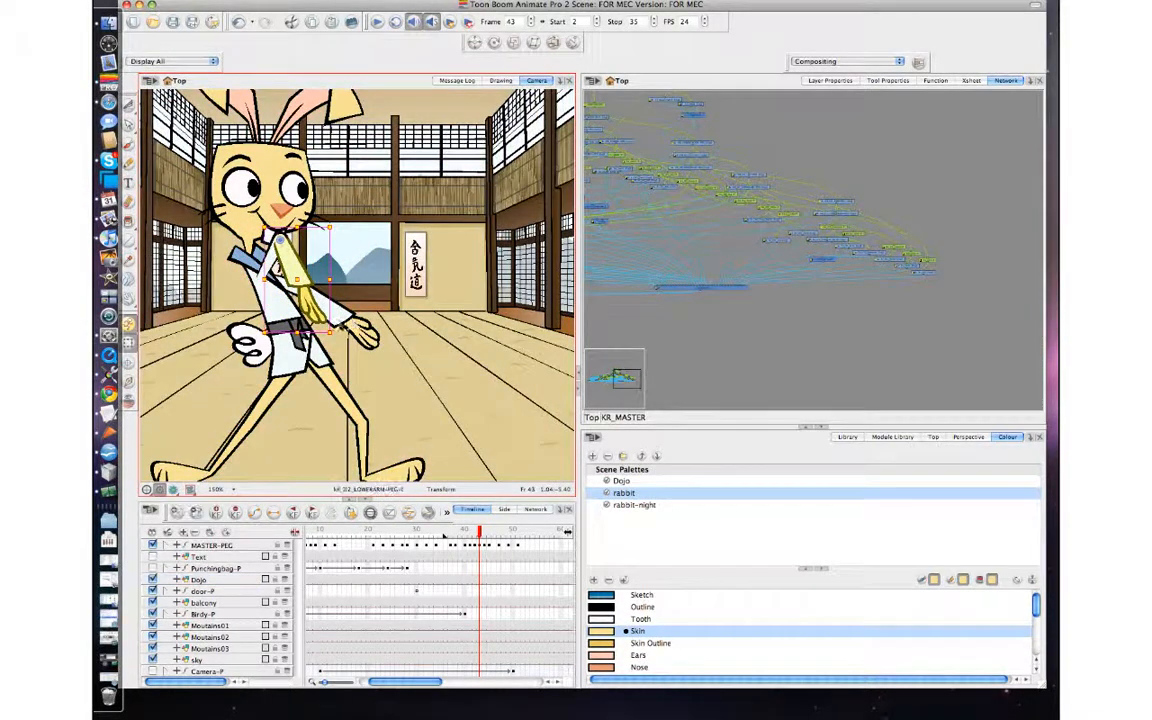
Compare frame 43 with its neighbouring frames and rotate the whole front arm further down at frame 43.
key(comma)
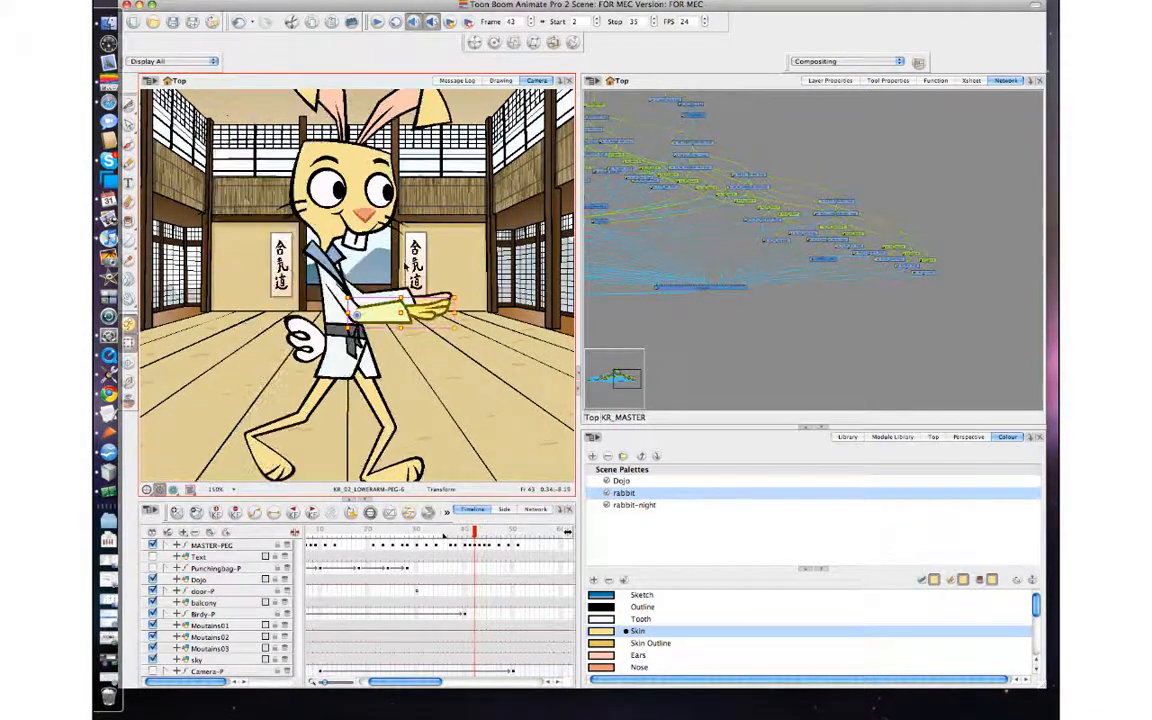
key(period)
key(period)
key(comma)
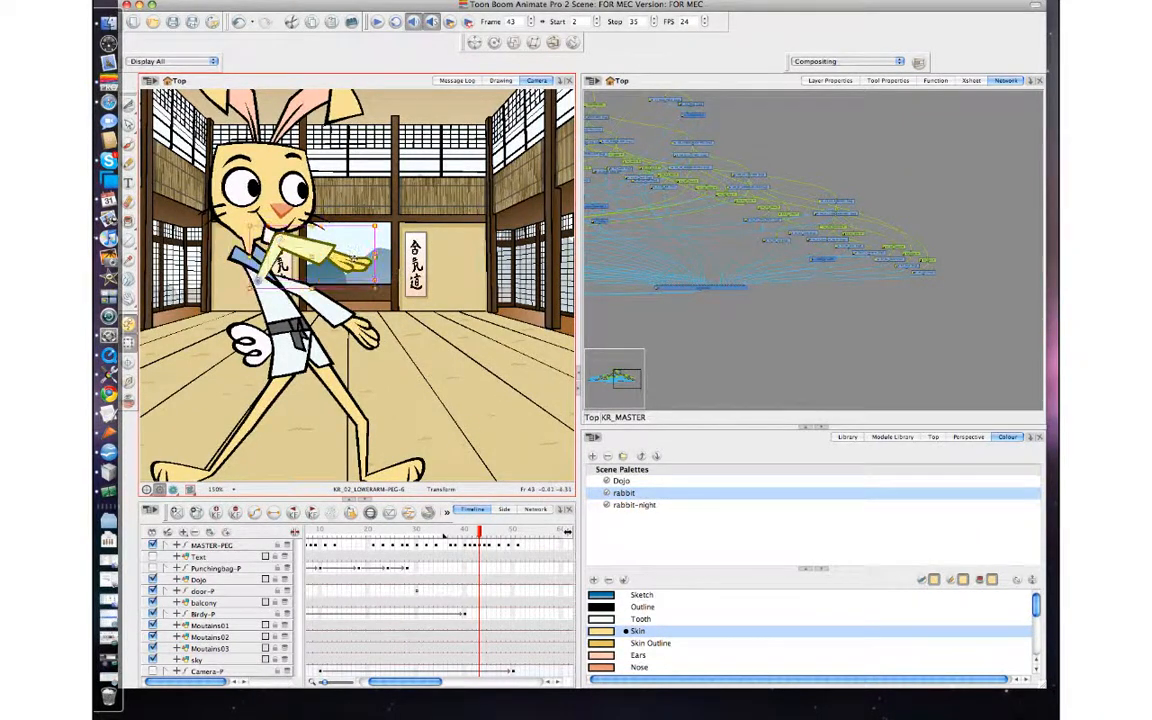
drag(386, 221, 395, 272)
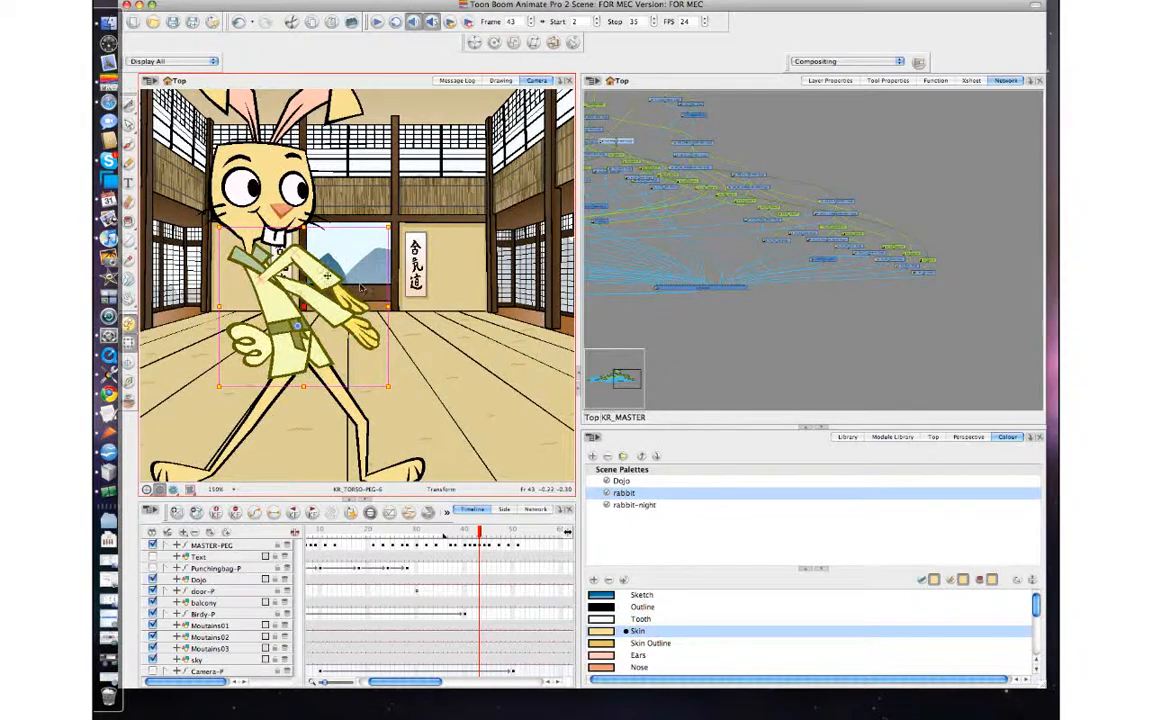
Raise the front lower arm toward horizontal at frame 43, then rotate the whole front arm downward.
click(324, 280)
click(324, 278)
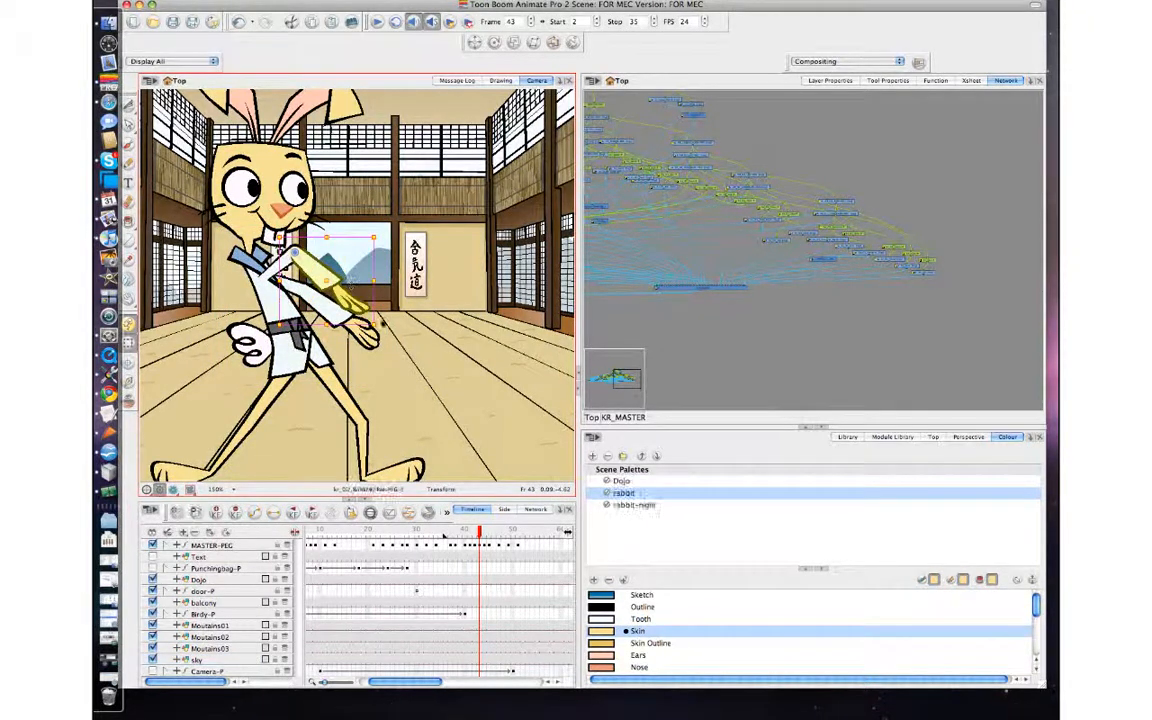
key(comma)
key(period)
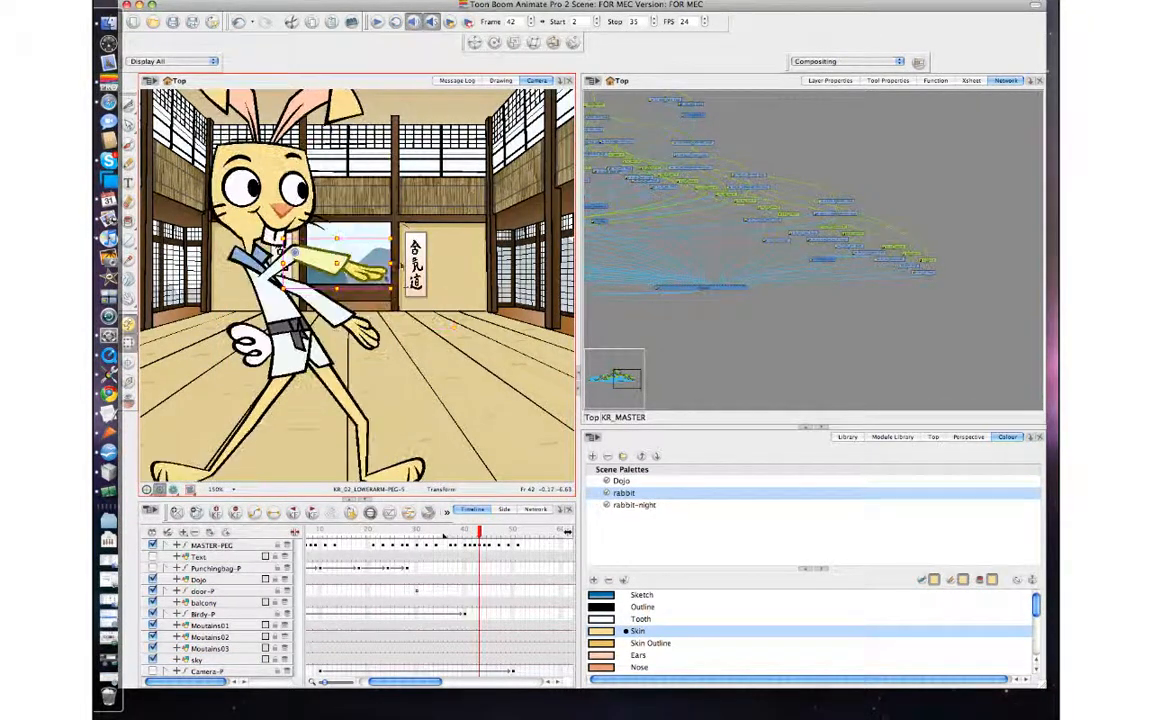
key(b)
drag(400, 237, 404, 281)
Flip through the frames around 43 to examine the adjusted front arm's swing into the wide stance.
key(comma)
key(period)
key(period)
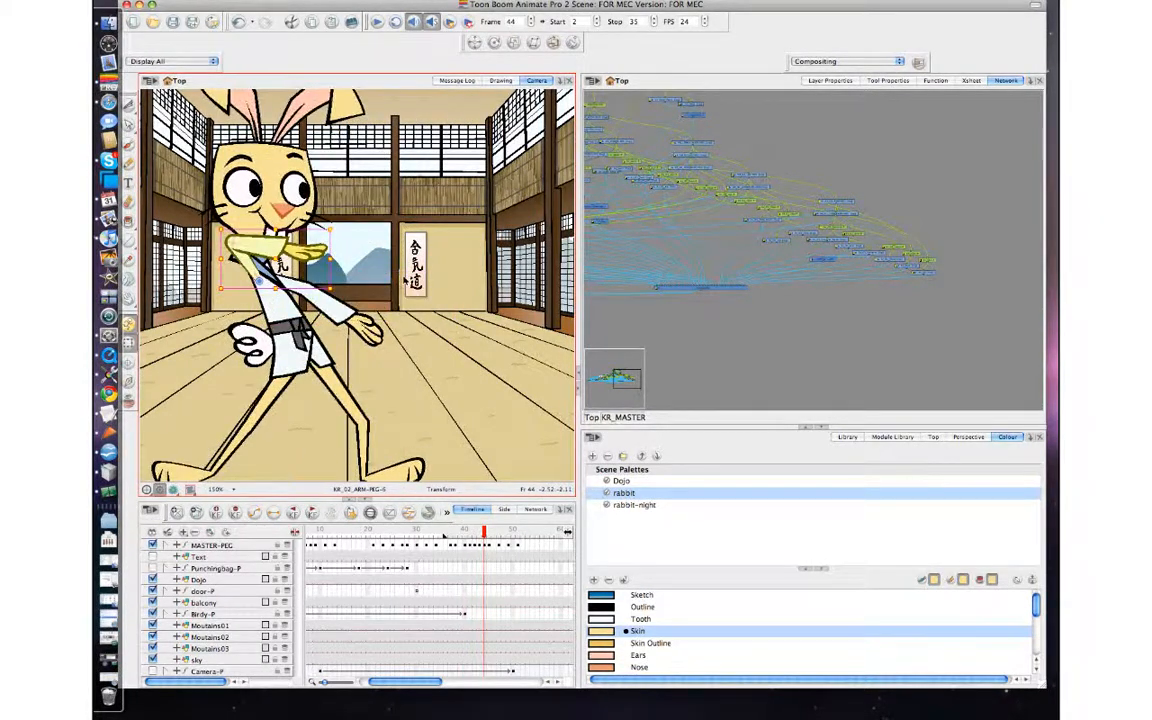
key(comma)
key(comma)
key(comma)
key(period)
key(period)
key(period)
key(period)
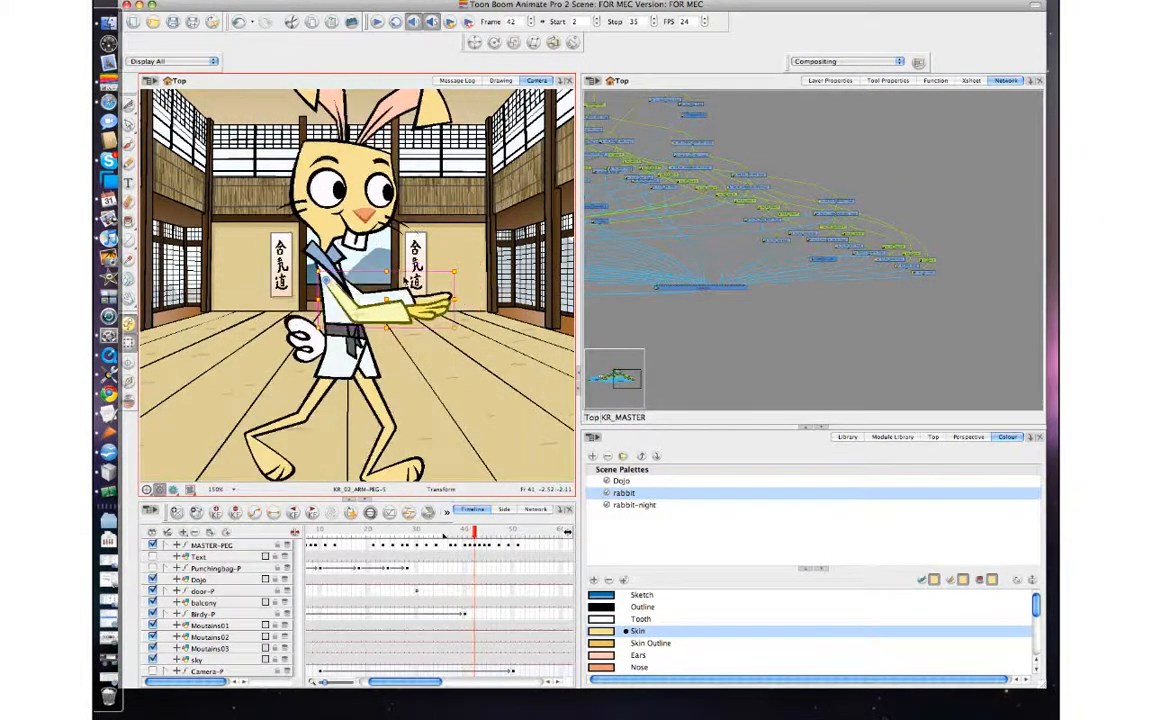
key(period)
key(period)
key(period)
key(period)
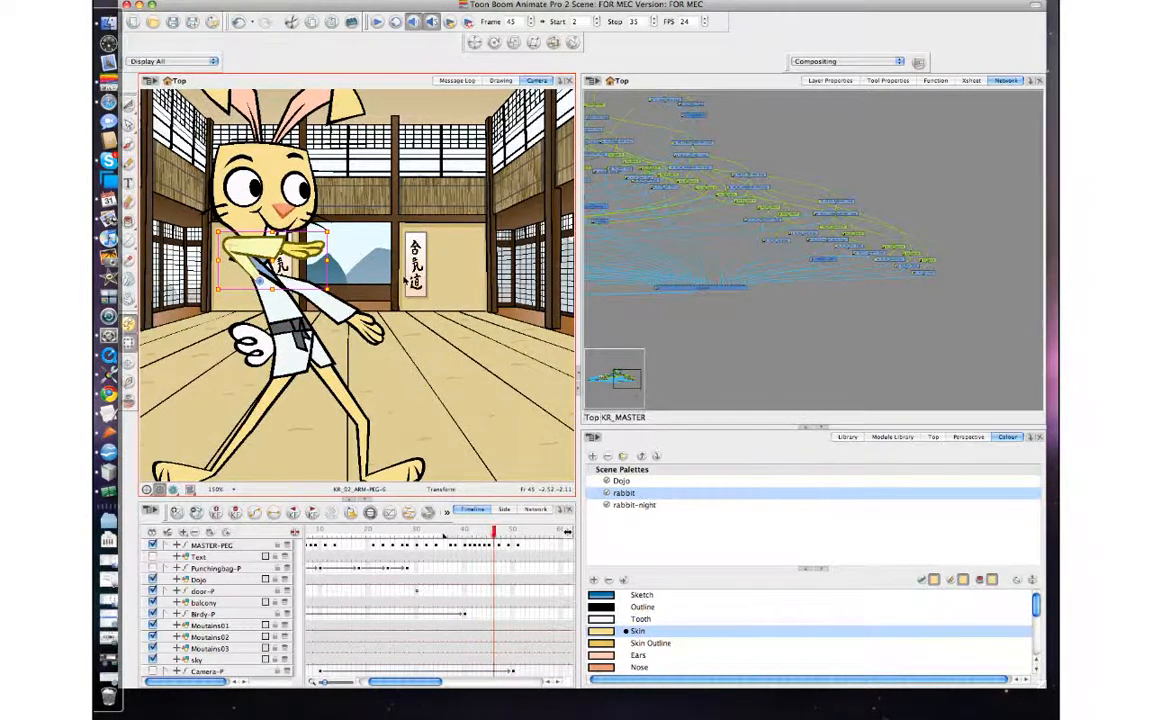
Move the final wide-stance keyframe on MASTER-PEG to frame 49.
click(511, 557)
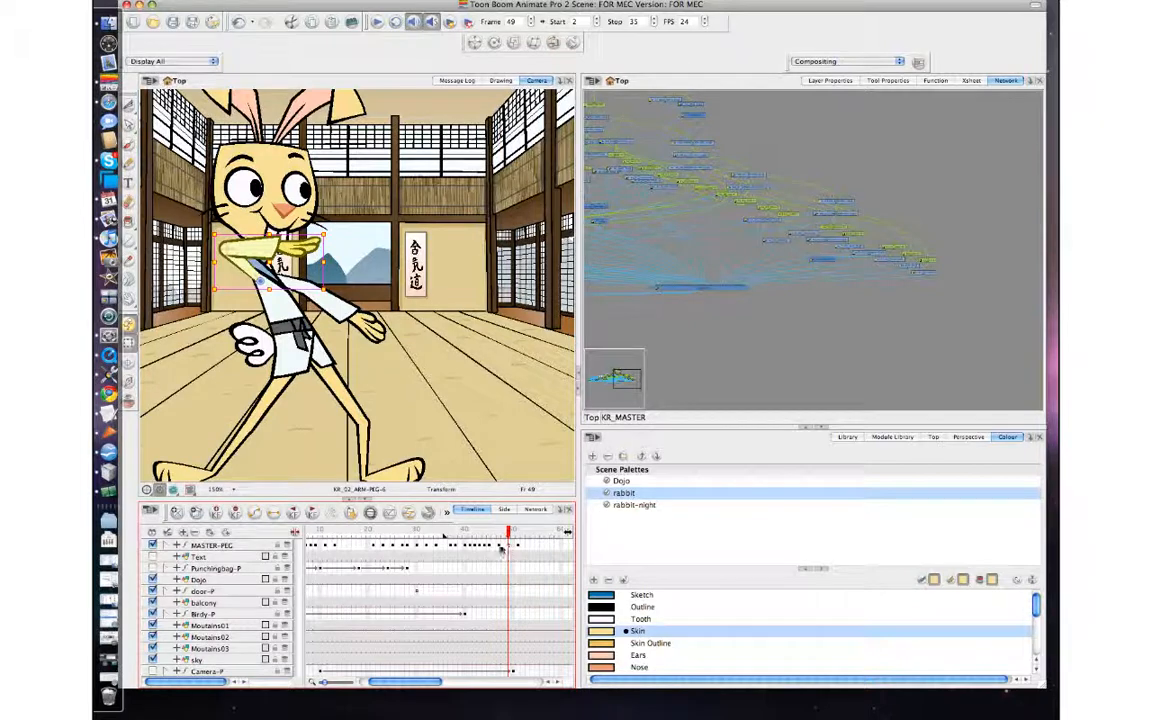
click(500, 548)
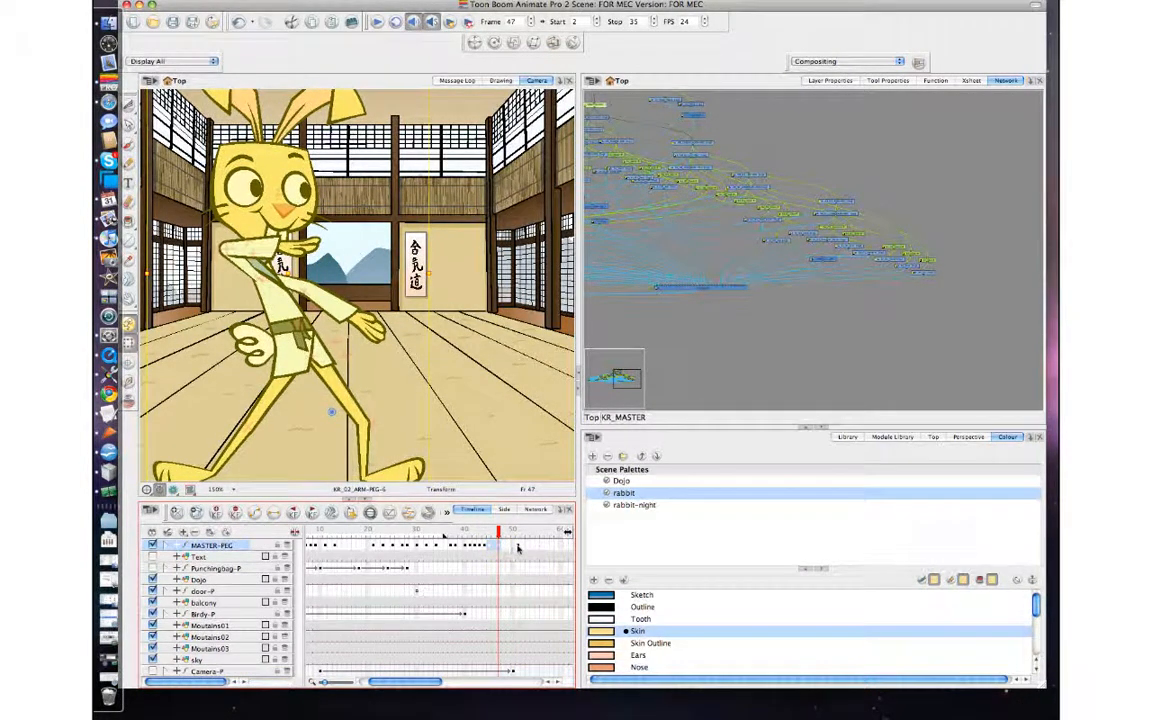
click(518, 548)
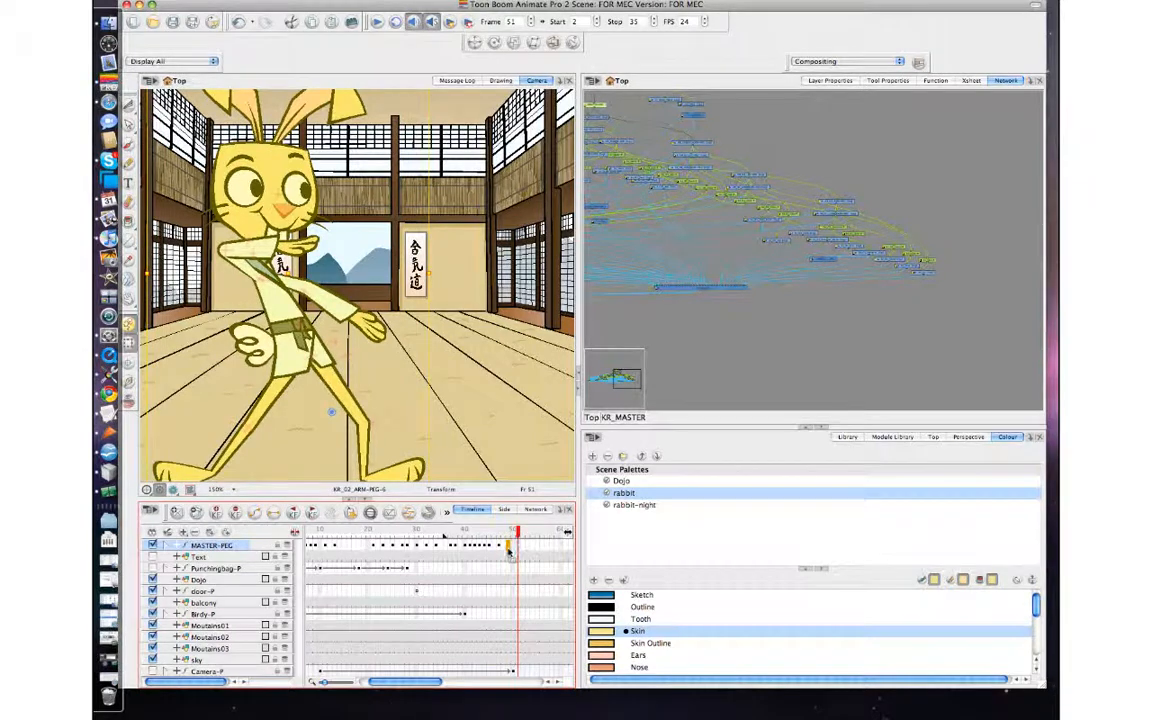
click(509, 550)
Space out the MASTER-PEG keyframes from about frame 42 so they end at frame 52, and play the animation with the stop frame at 52.
click(466, 537)
key(comma)
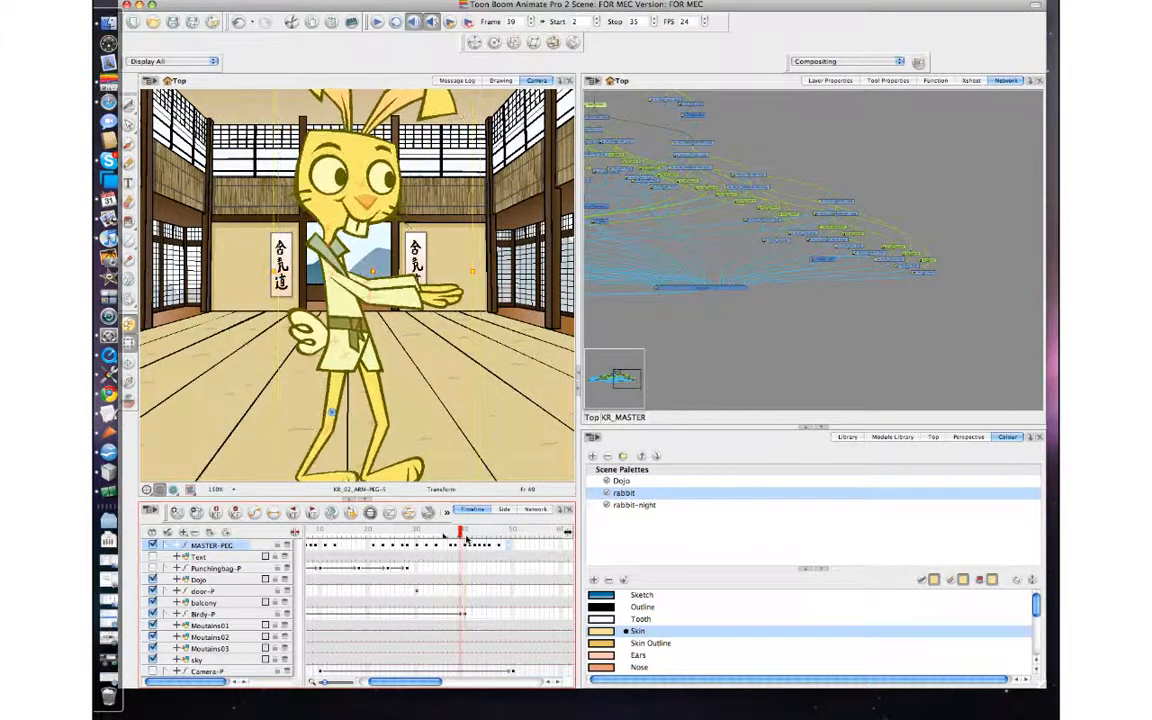
drag(466, 537, 470, 538)
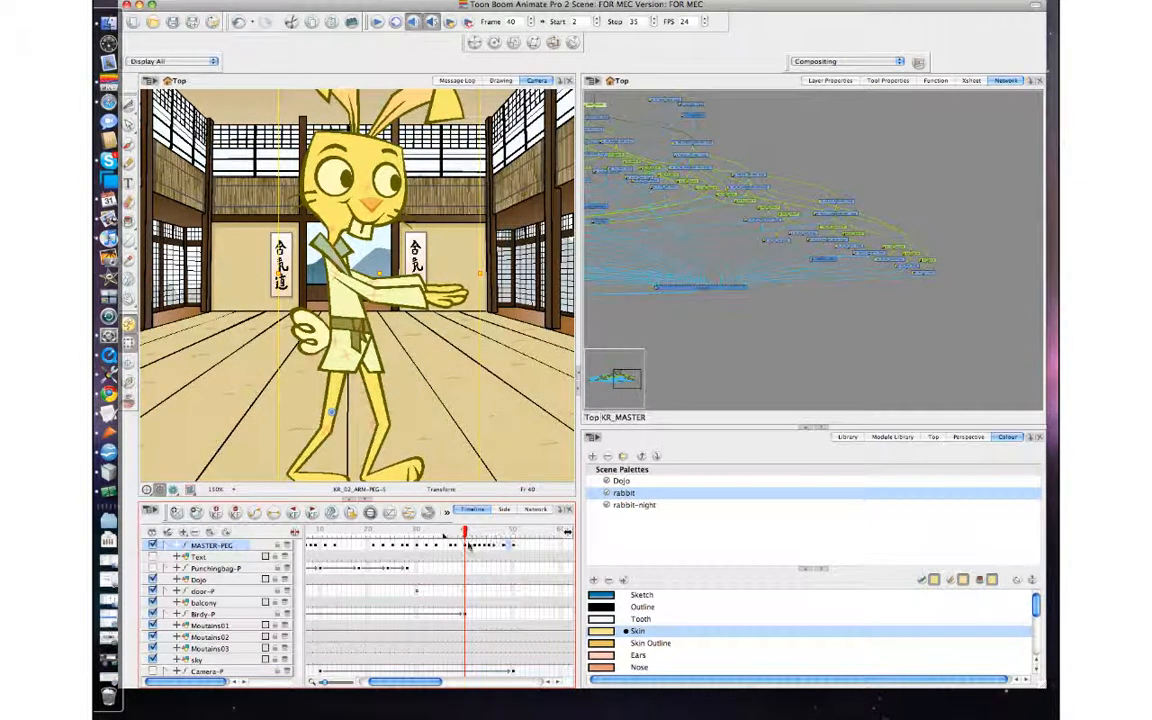
click(475, 547)
key(plus)
key(plus)
click(487, 549)
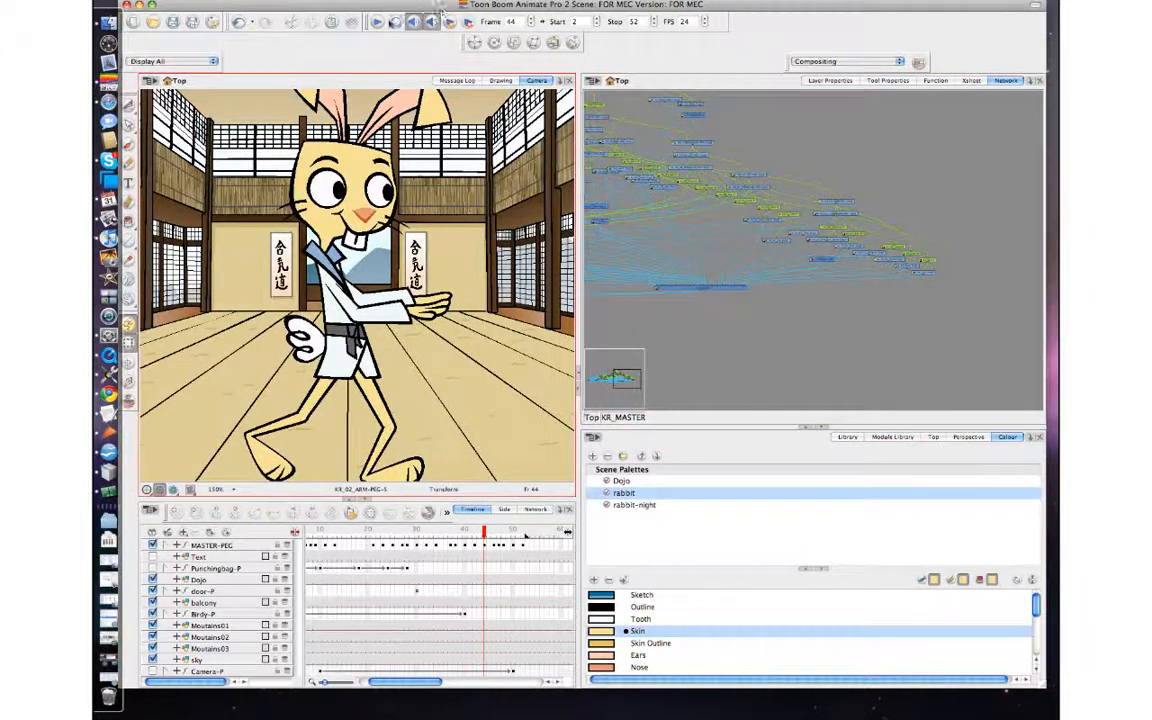
click(376, 22)
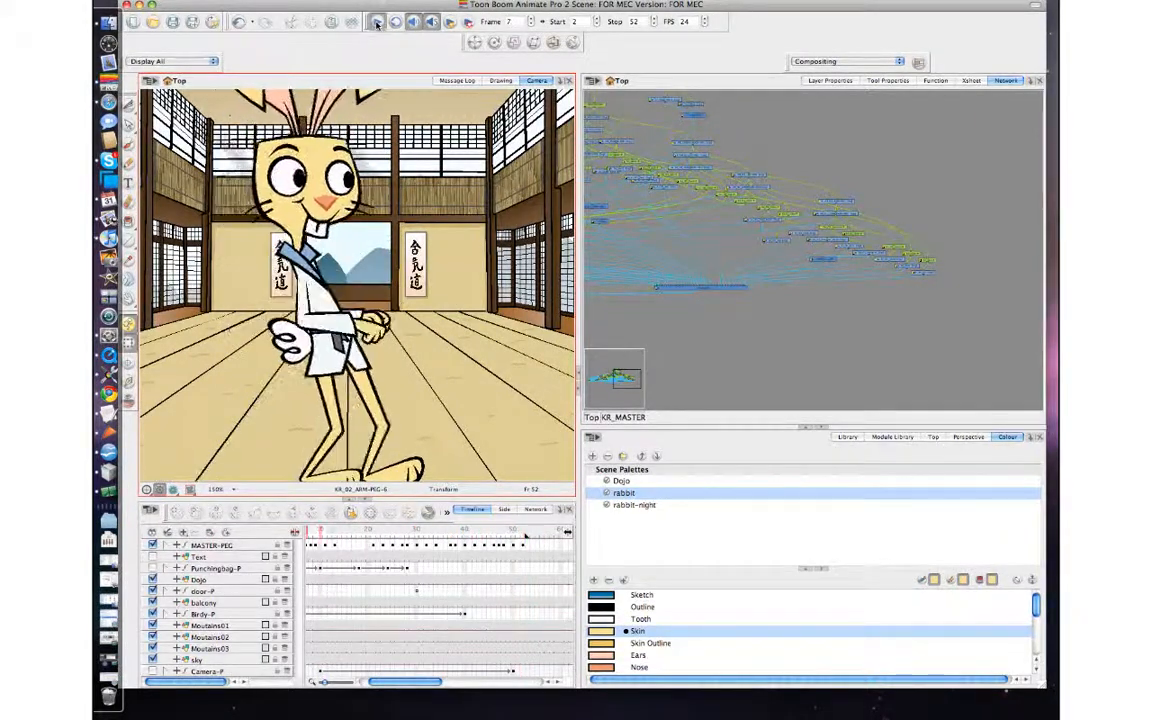
click(377, 22)
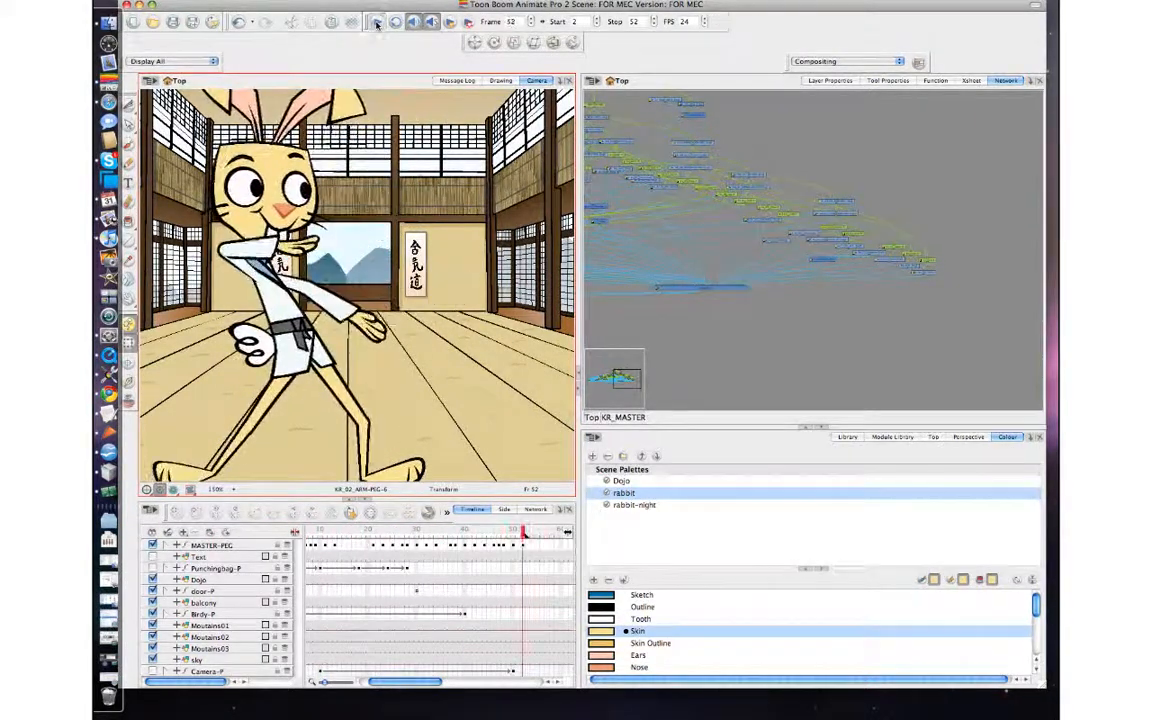
Insert extra MASTER-PEG frames and keyframes from frame 32 onward to lengthen the rabbit's arms-forward hold.
click(404, 534)
mouse_move(404, 533)
mouse_down()
mouse_move(443, 532)
mouse_move(394, 532)
mouse_move(465, 532)
mouse_move(395, 532)
mouse_move(425, 532)
mouse_up()
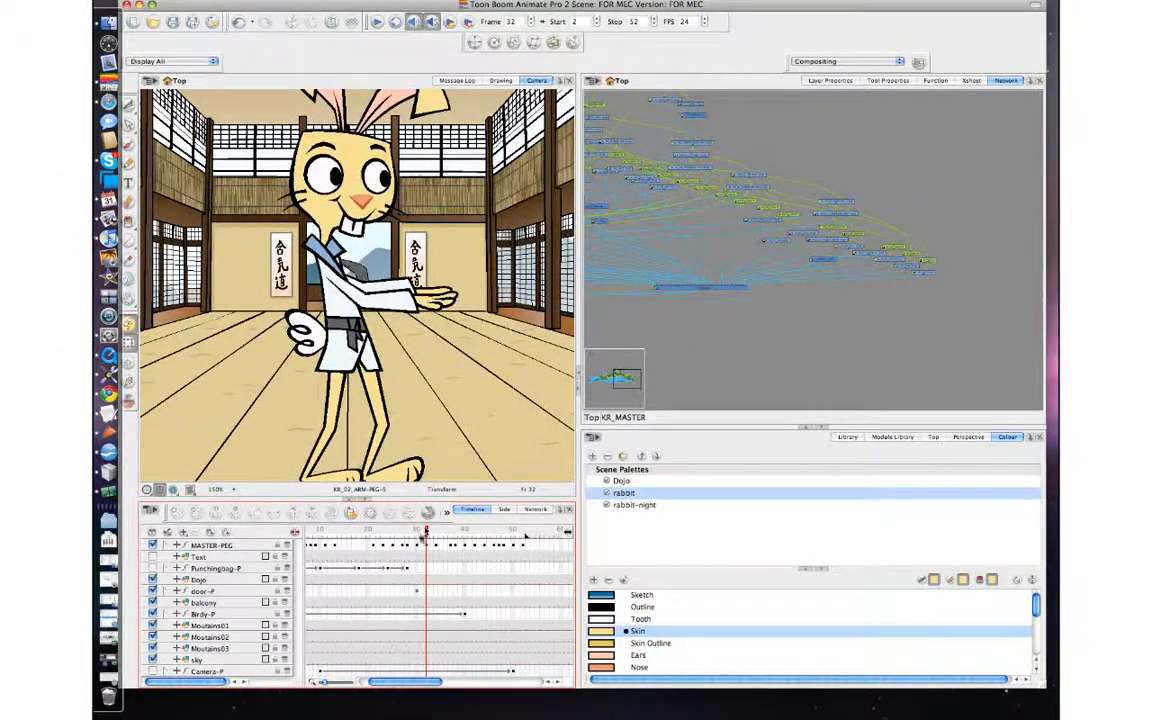
click(427, 545)
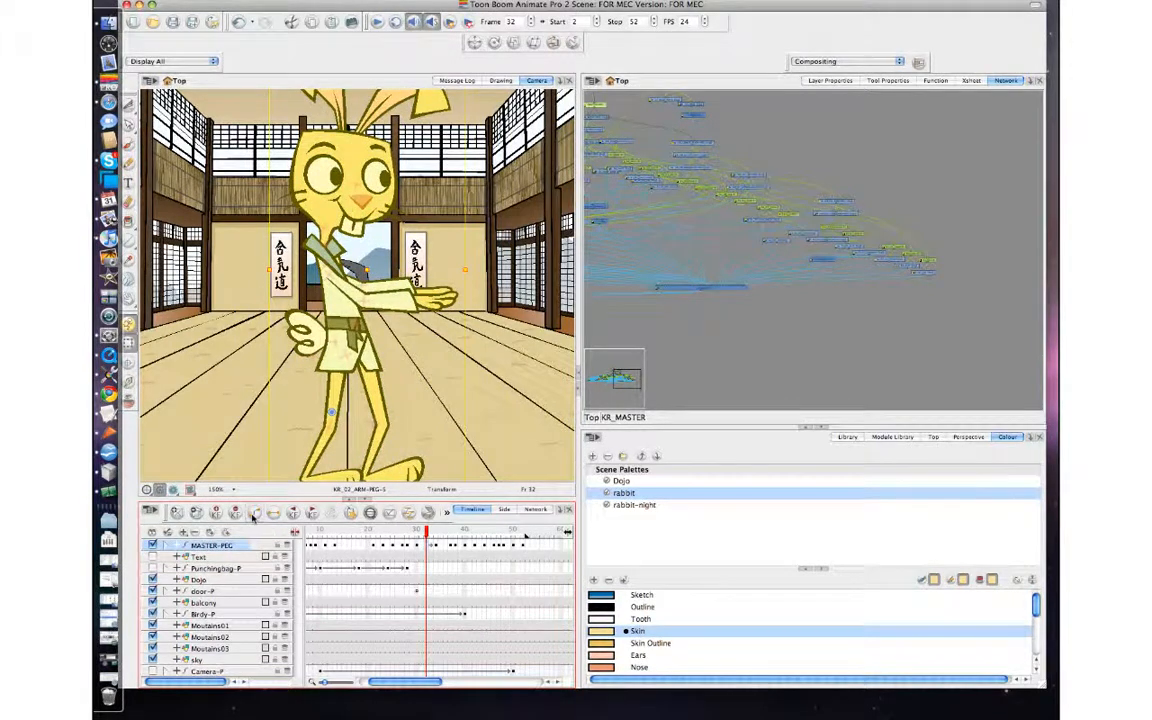
key(period)
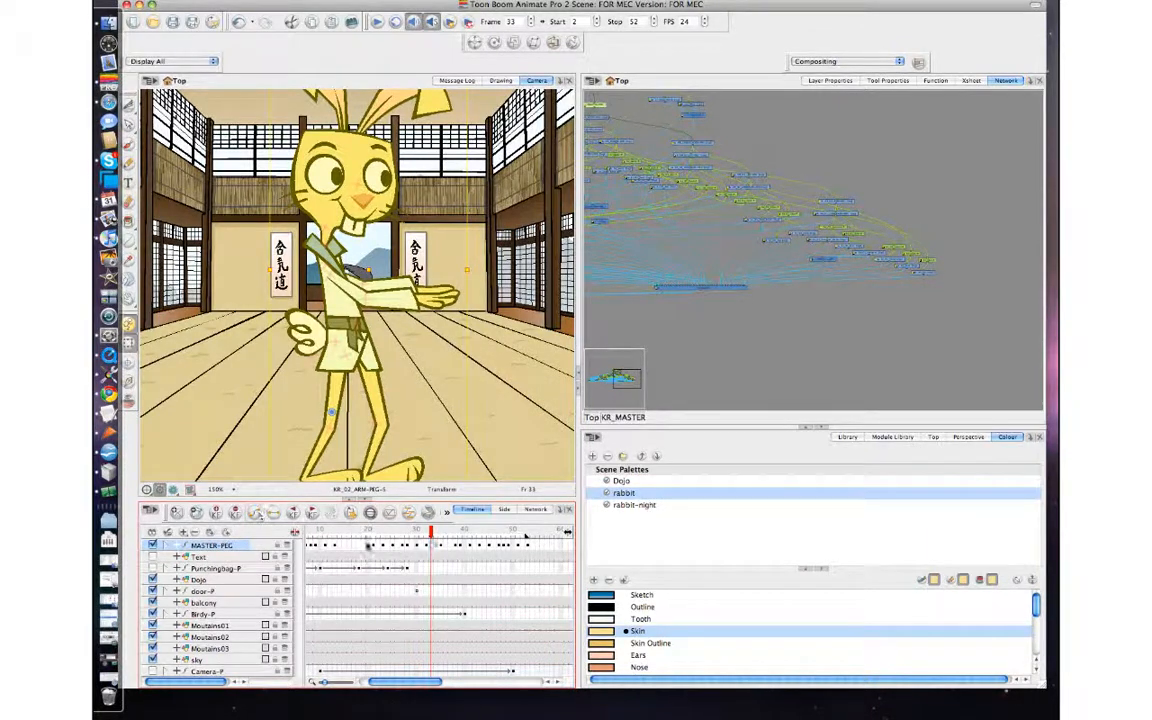
key(period)
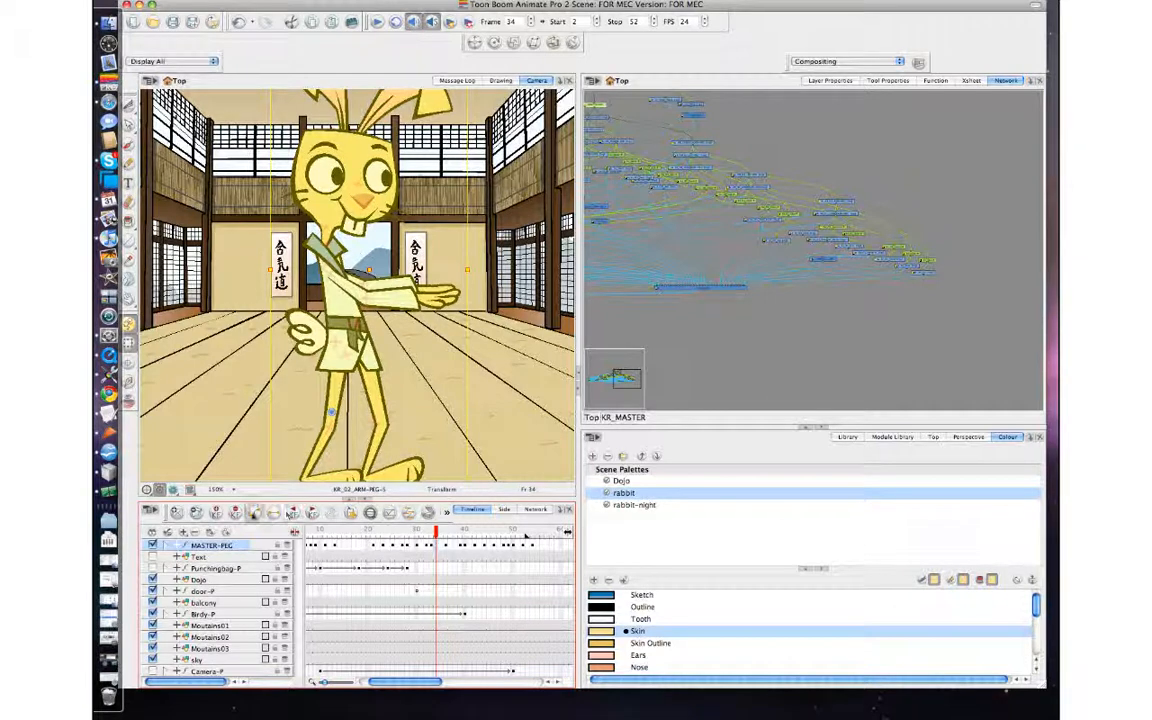
key(period)
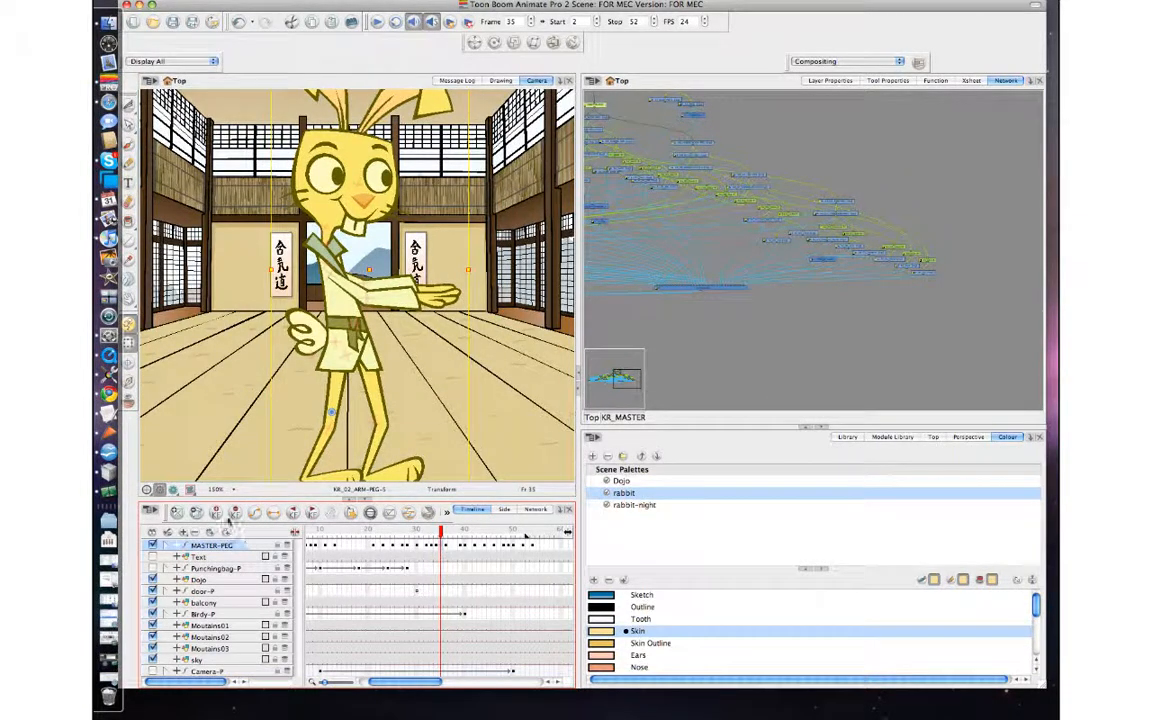
click(433, 546)
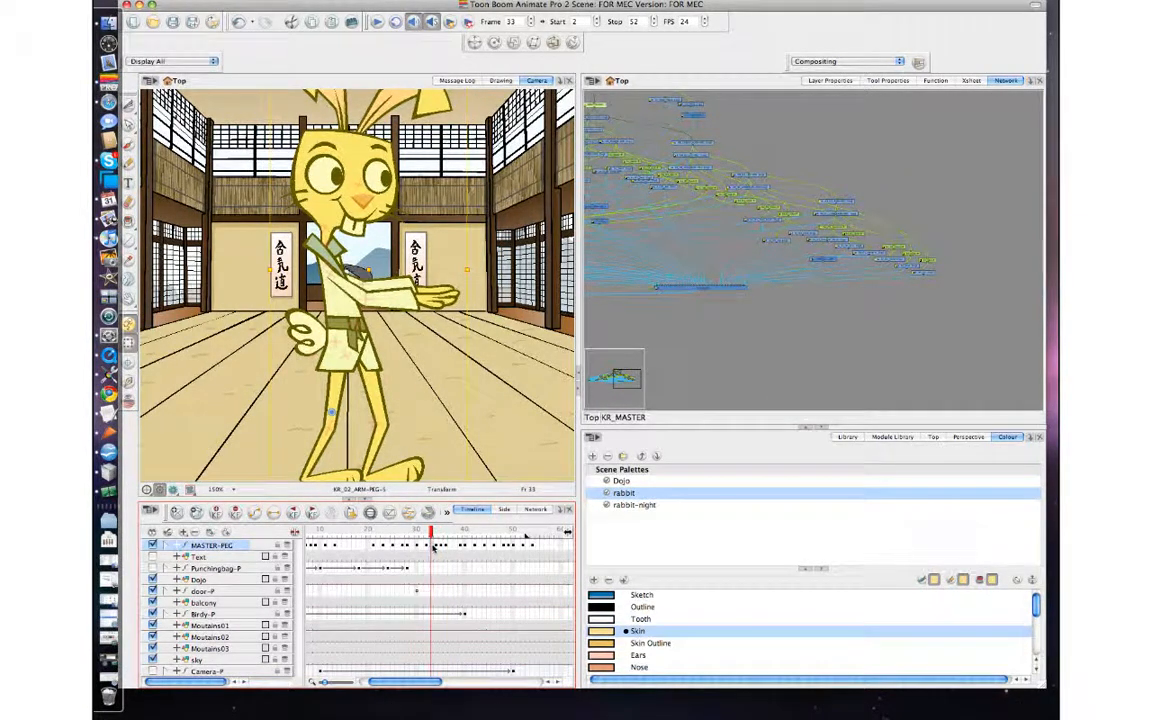
key(period)
key(period)
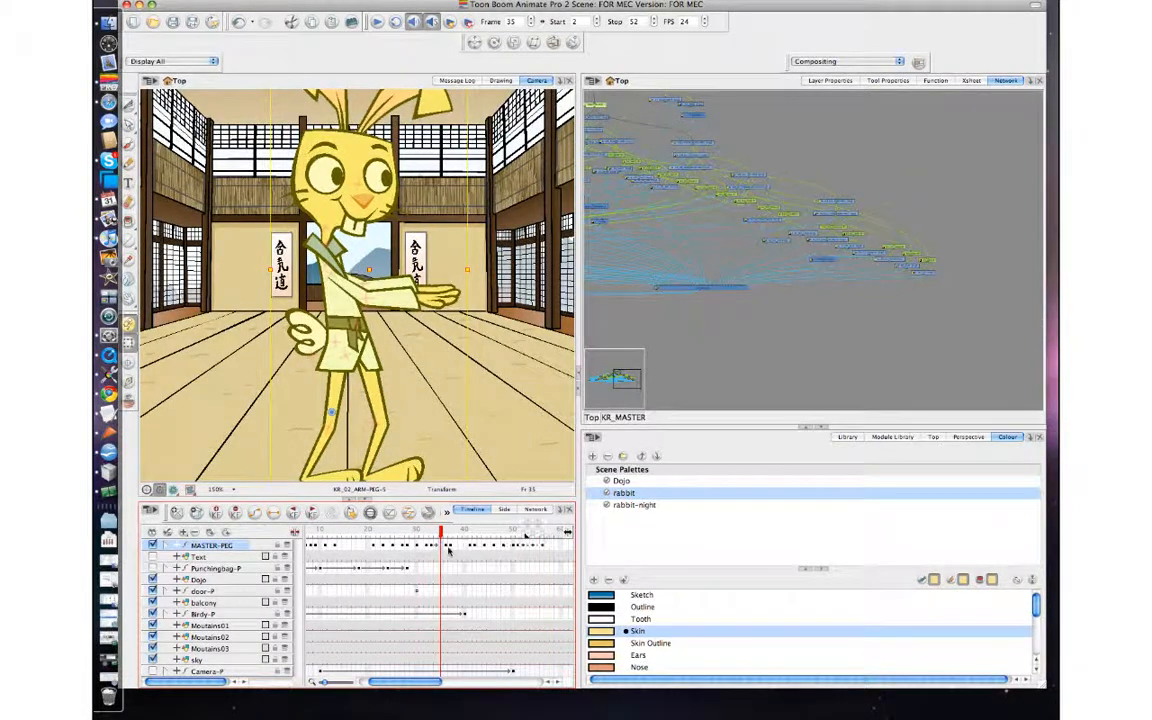
key(comma)
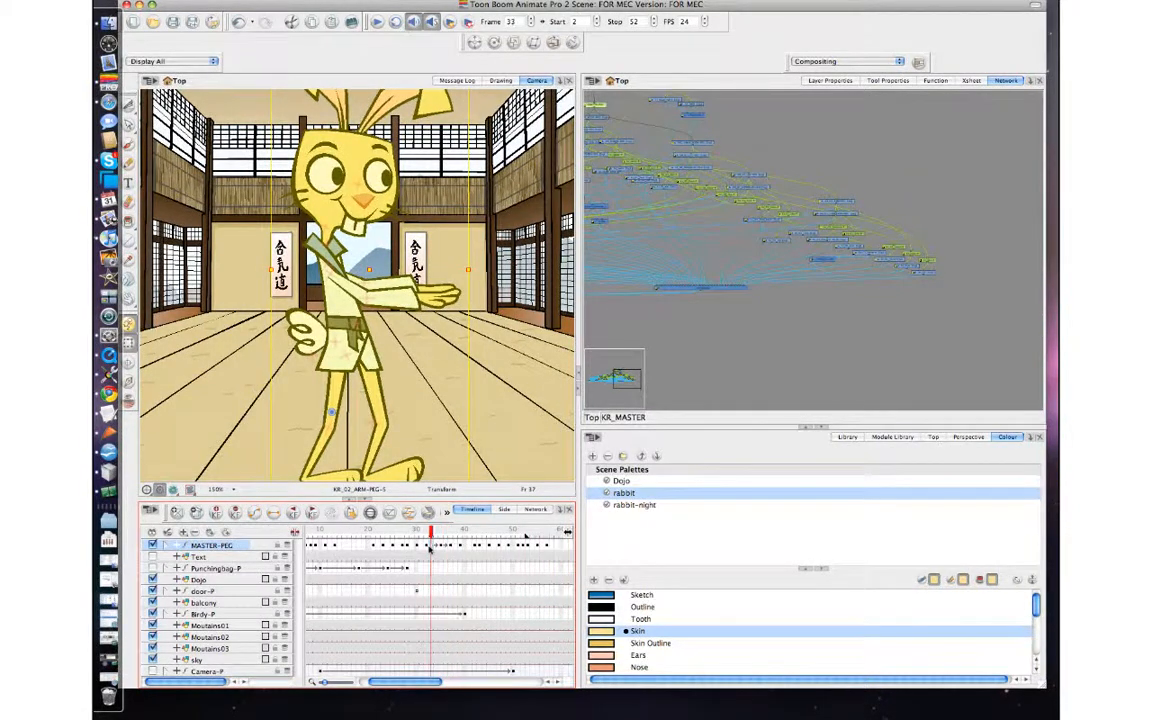
key(comma)
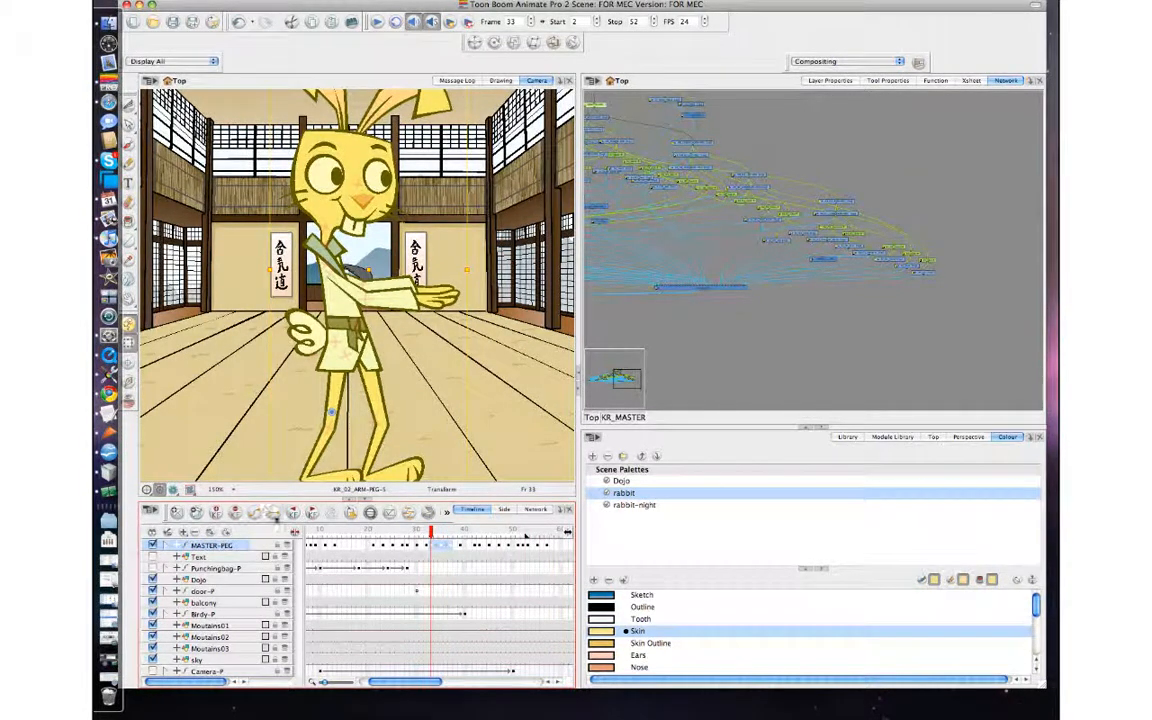
Shift the later MASTER-PEG keyframes to frames 48 through 63, and set the stop frame to 63 for playback.
click(475, 532)
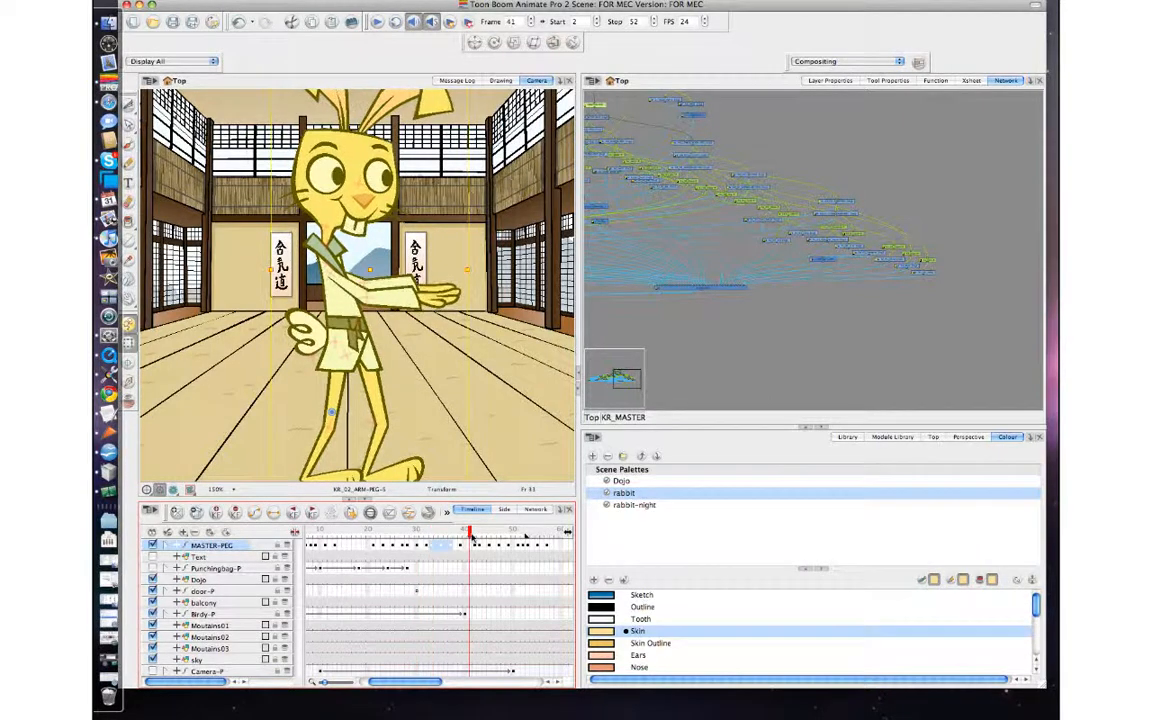
drag(477, 548, 536, 535)
scroll(545, 549, right, 2)
click(503, 534)
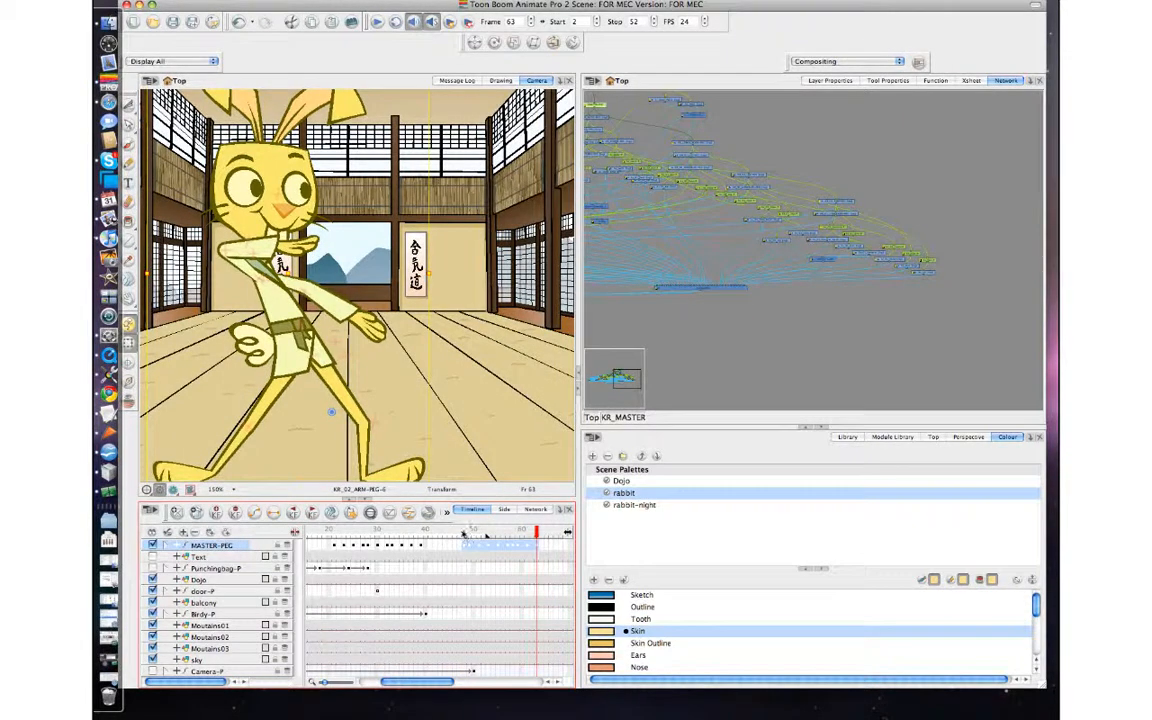
key(1)
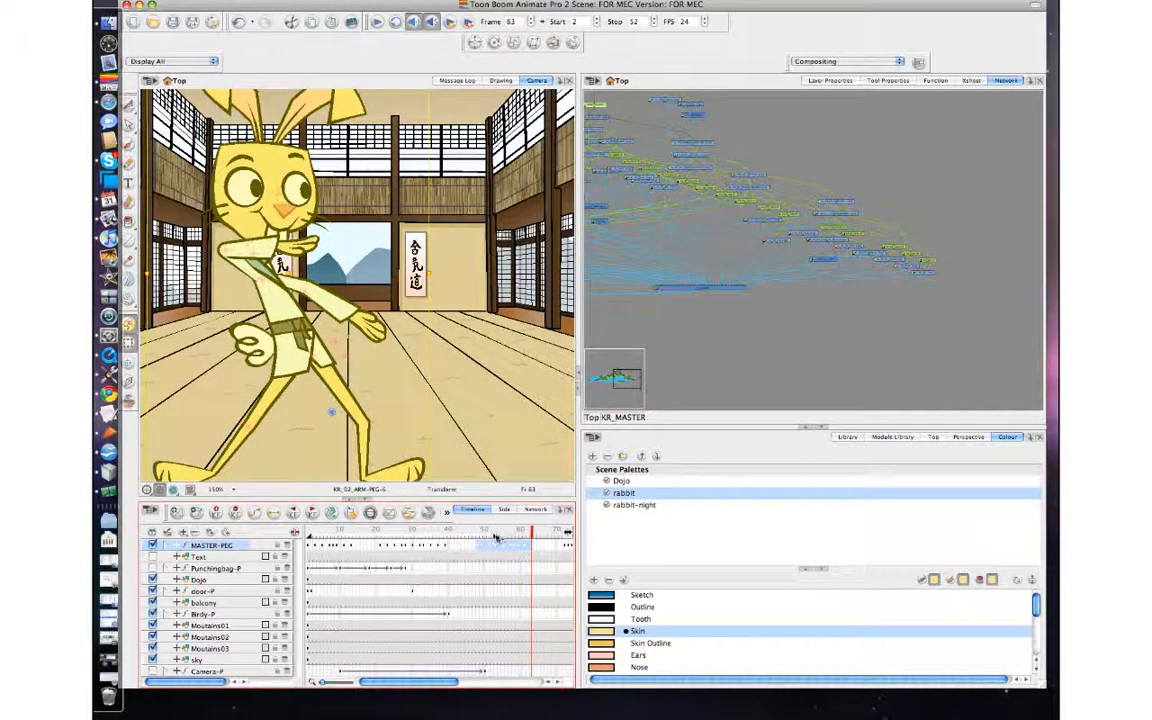
click(756, 324)
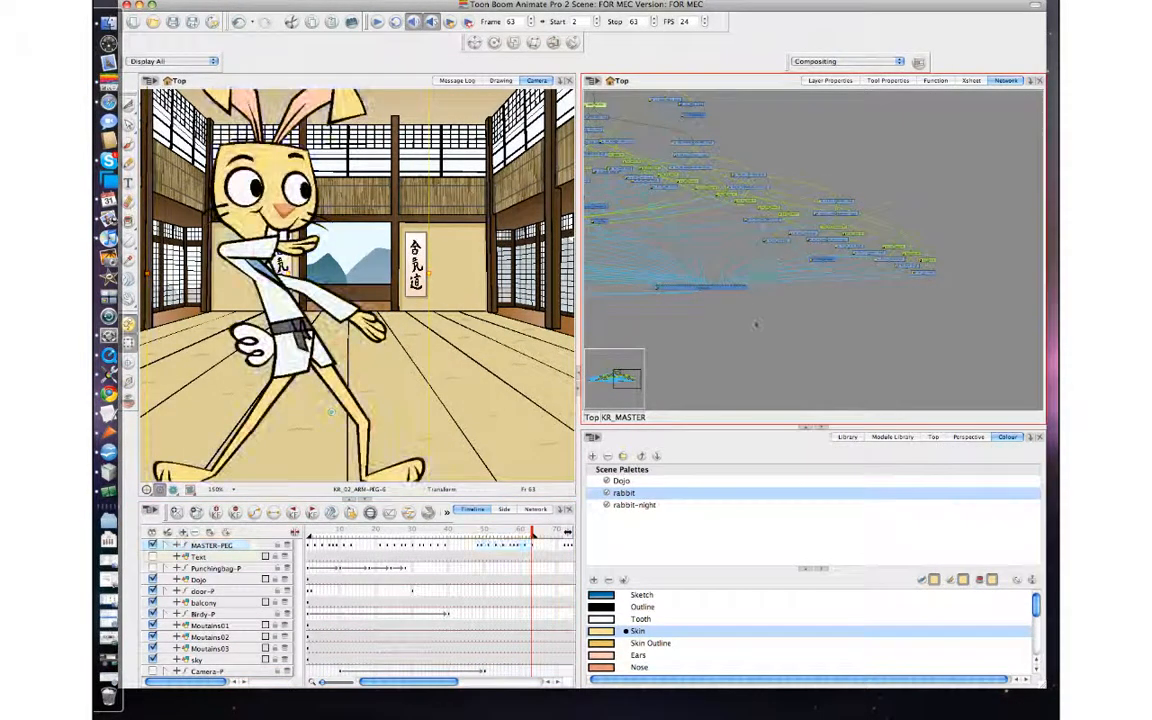
click(377, 22)
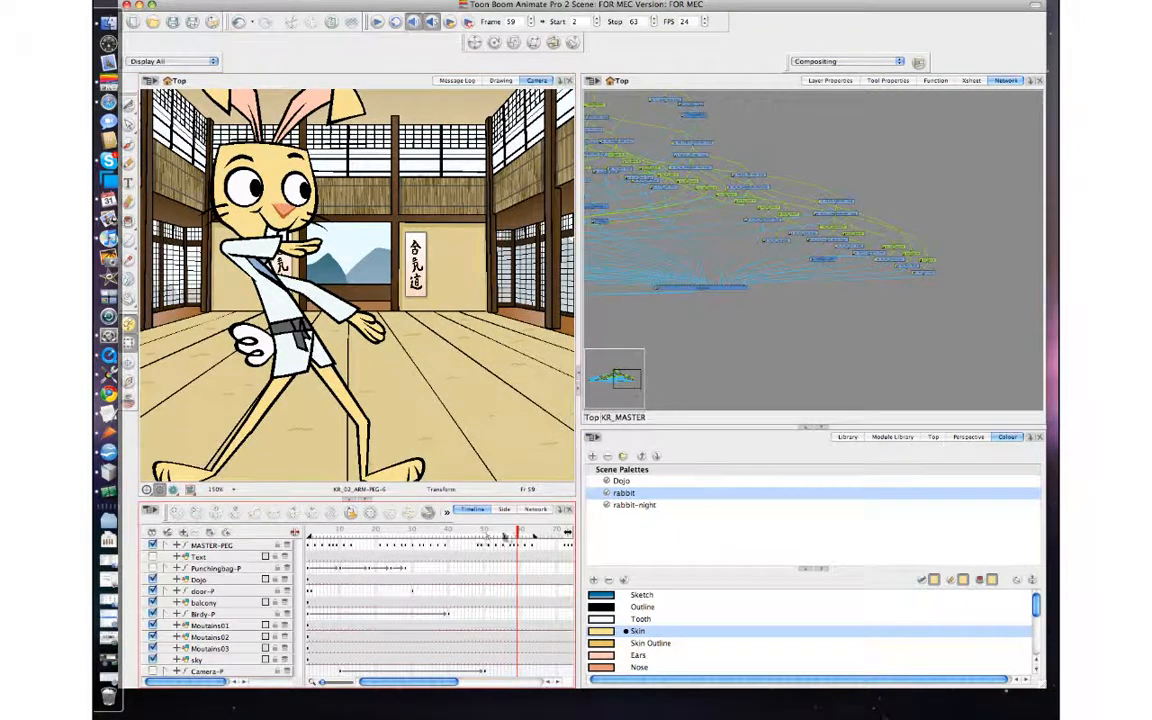
Tighten the wide-stance keyframes on MASTER-PEG between frames 55 and 63, placing the last one at frame 61.
click(519, 549)
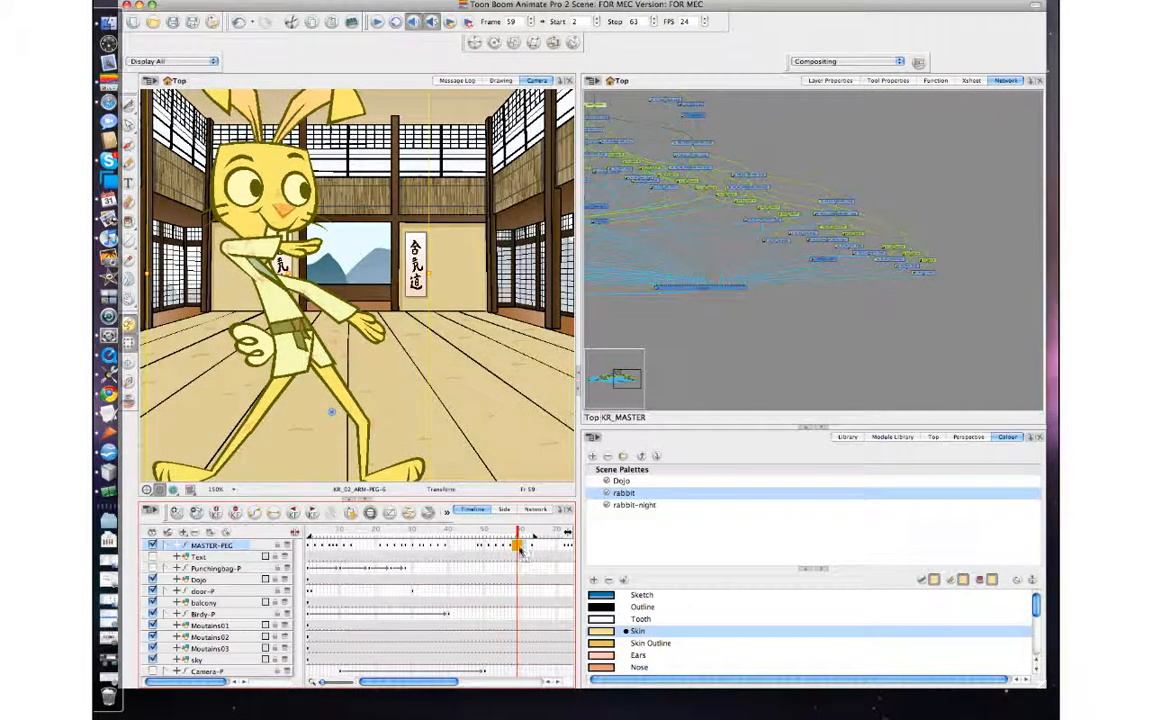
click(520, 549)
click(505, 549)
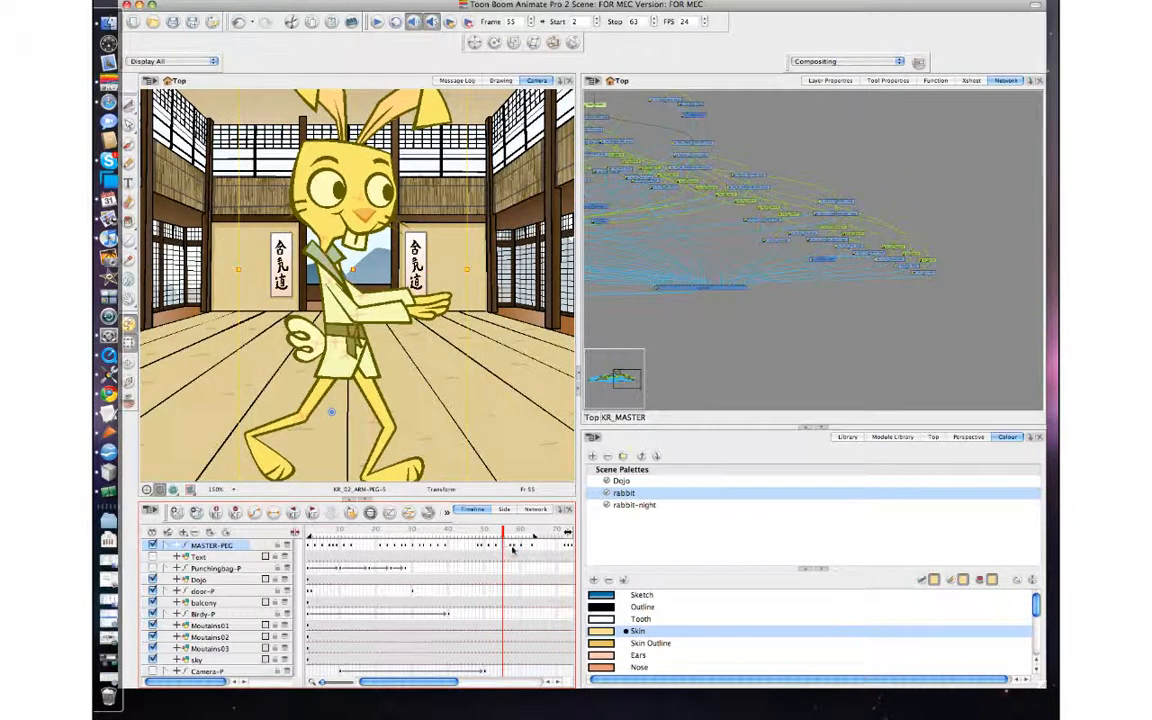
click(511, 549)
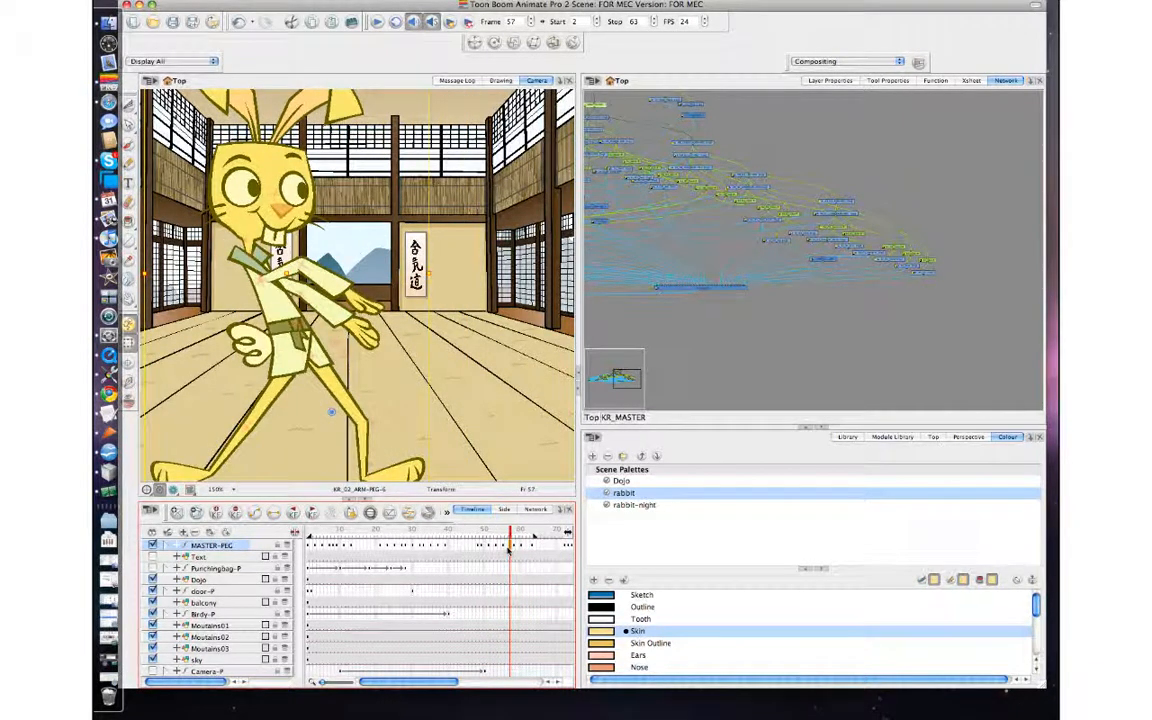
click(507, 549)
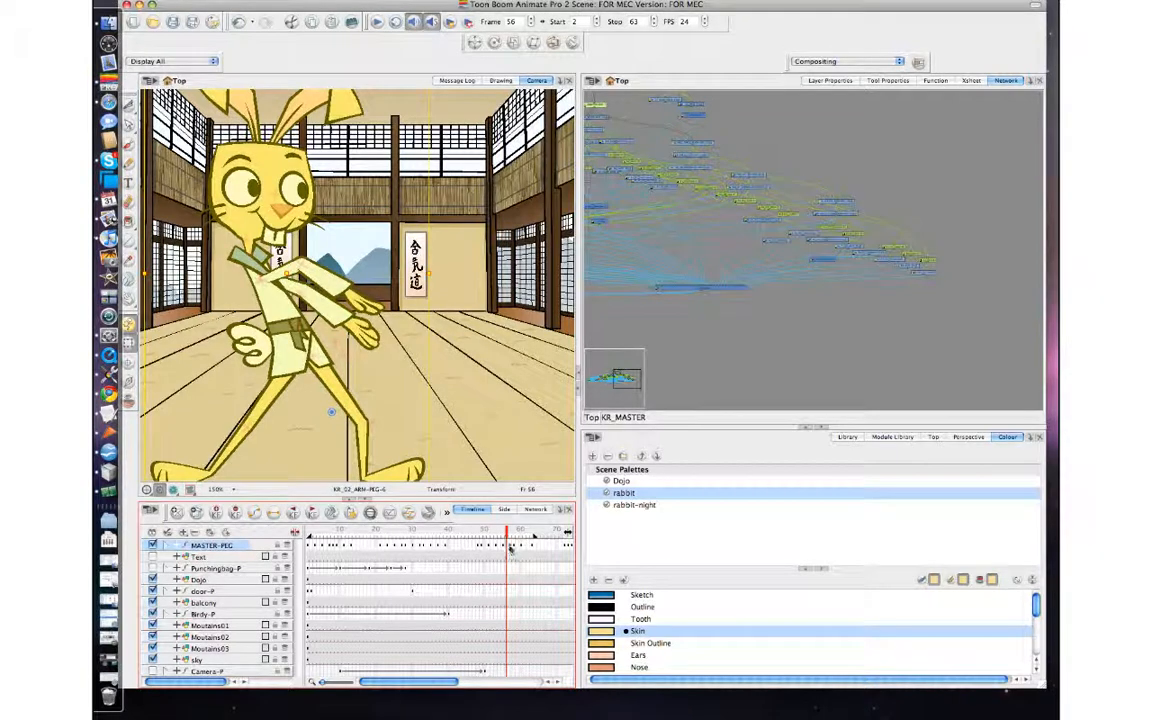
click(514, 548)
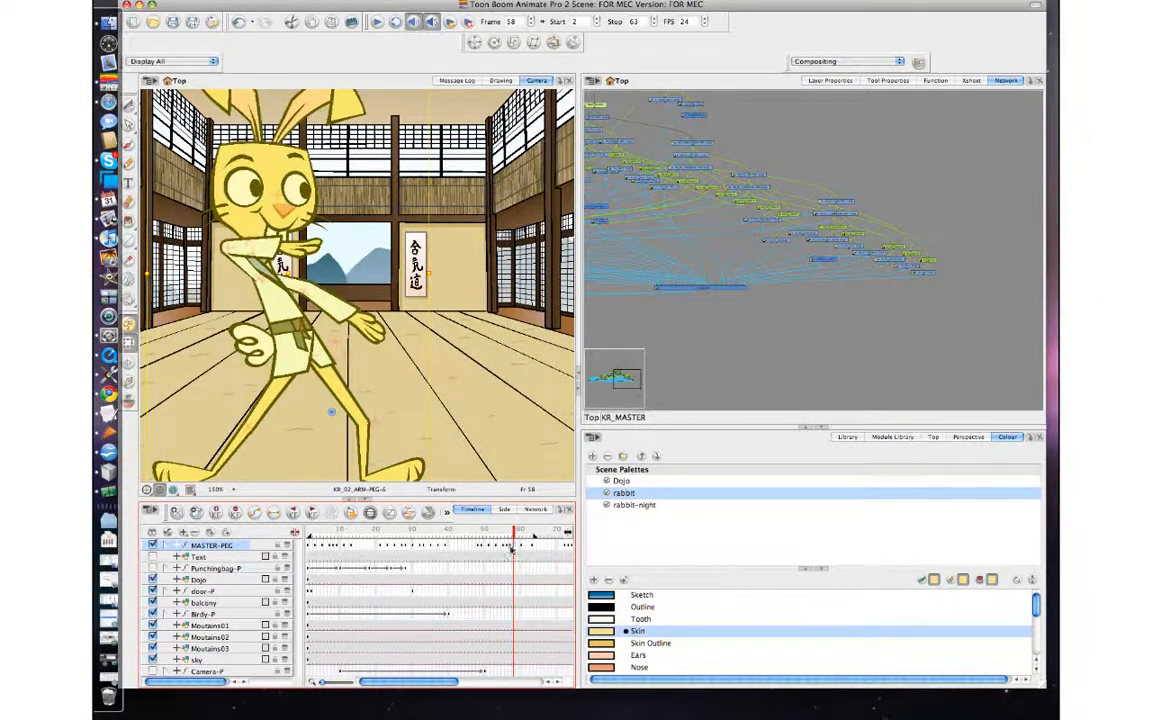
key(comma)
click(531, 548)
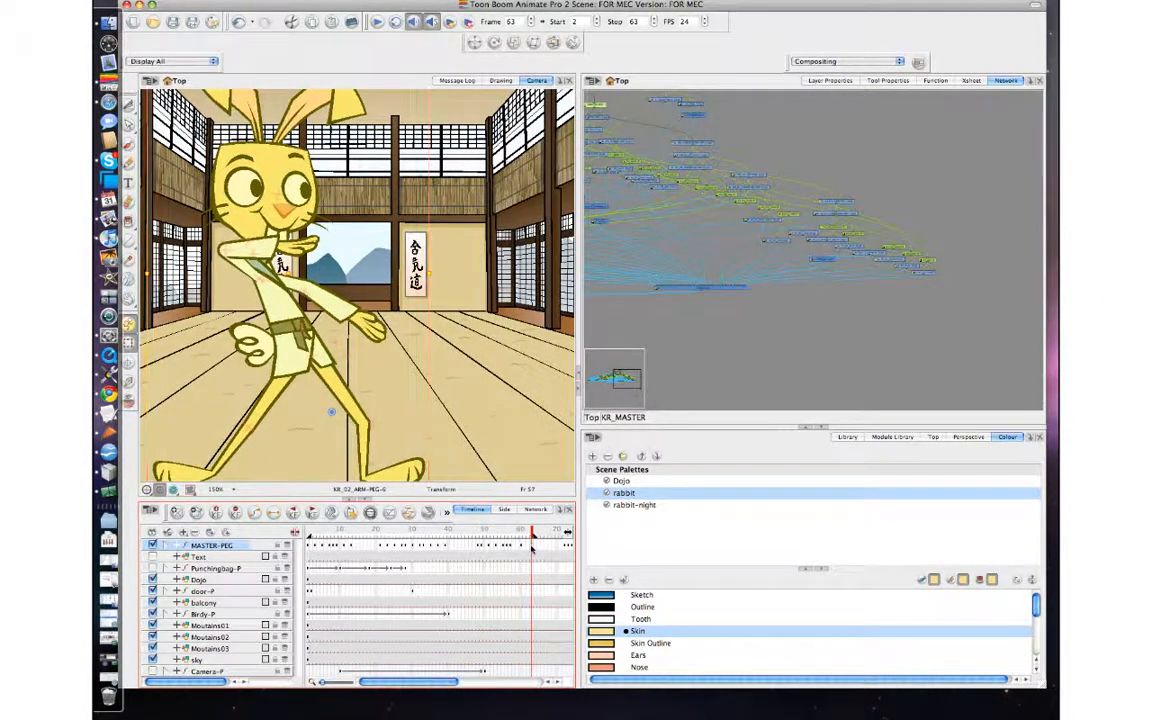
click(520, 548)
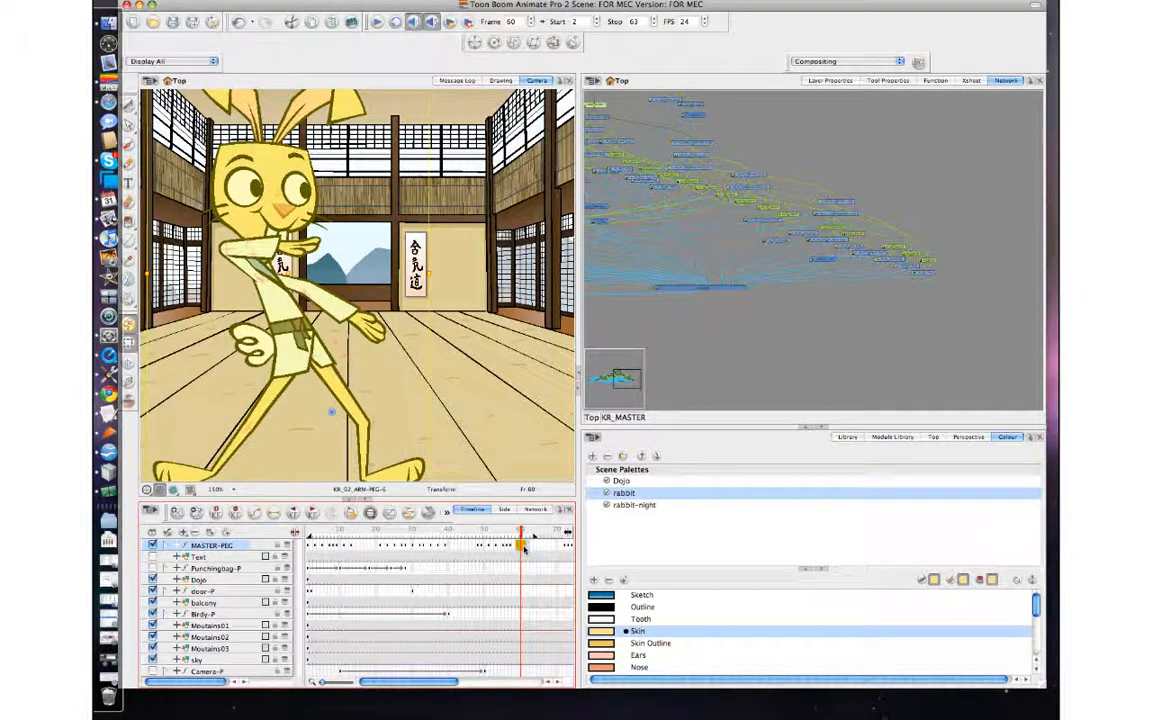
click(524, 548)
click(735, 375)
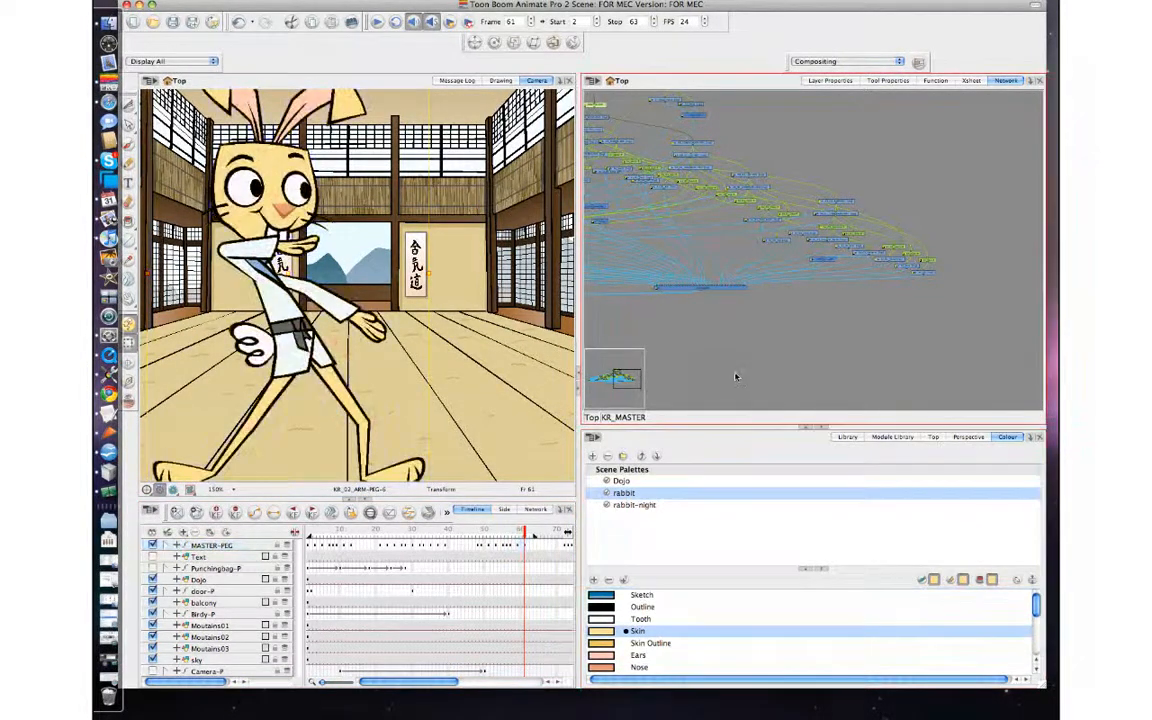
Play the animation from frame 2 to 63 repeatedly to examine the retimed hold and step into the wide stance.
click(381, 22)
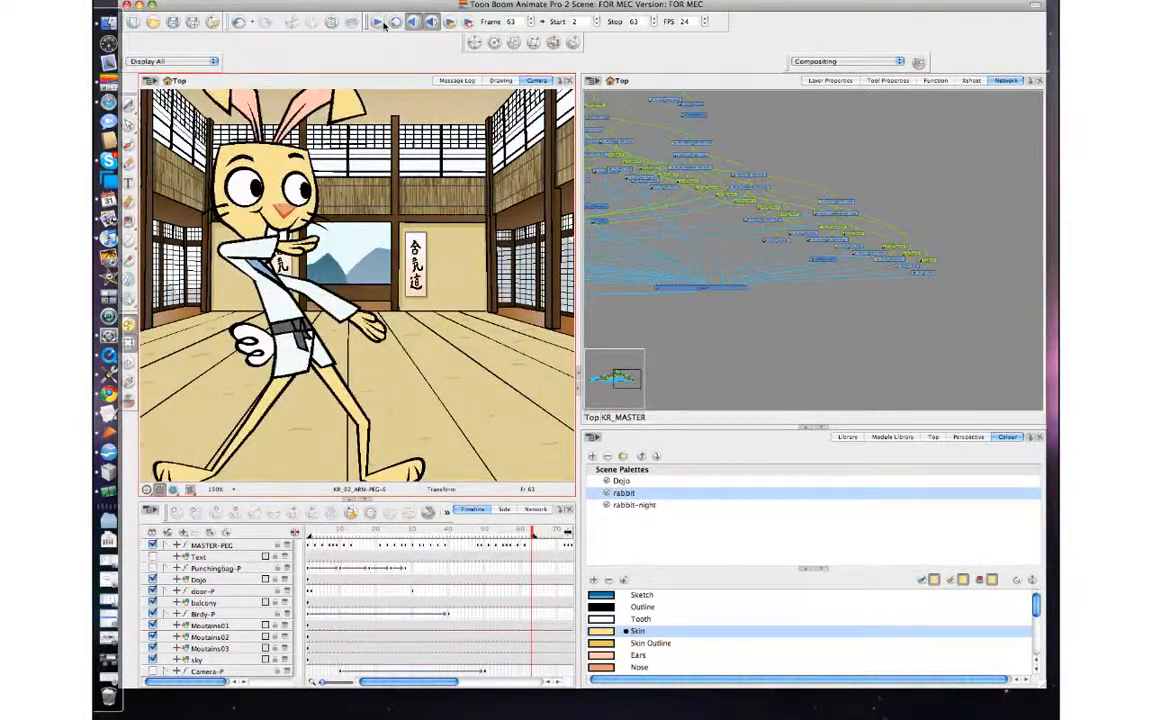
click(381, 22)
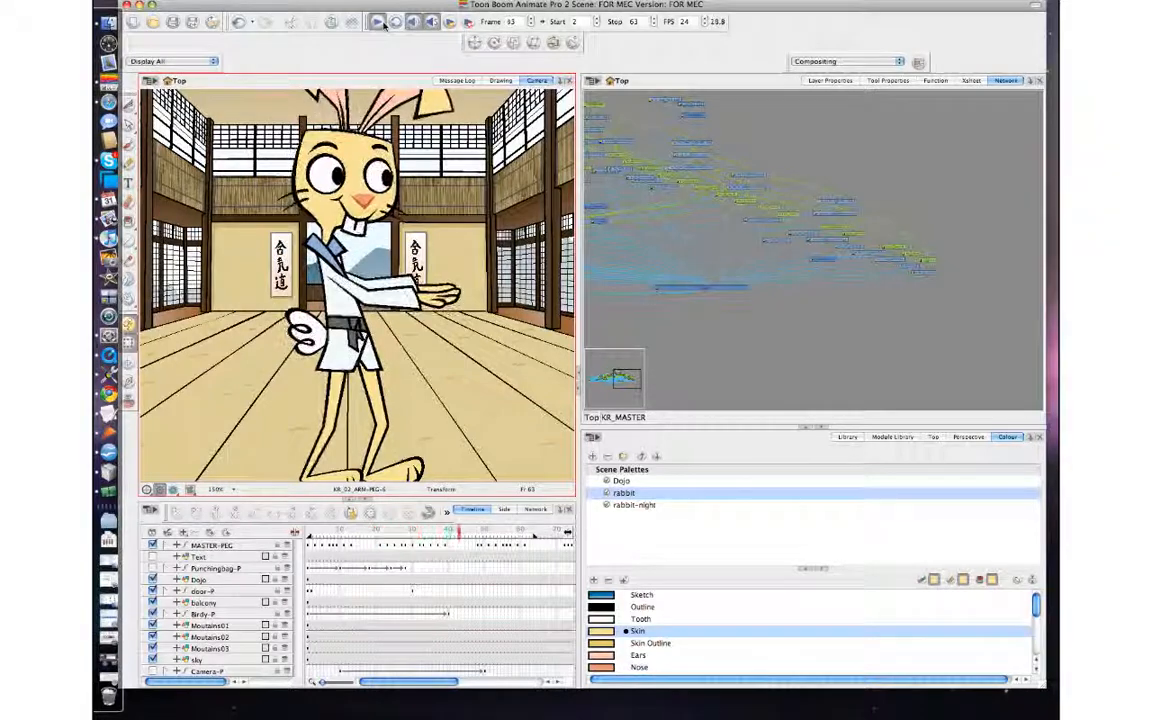
click(384, 25)
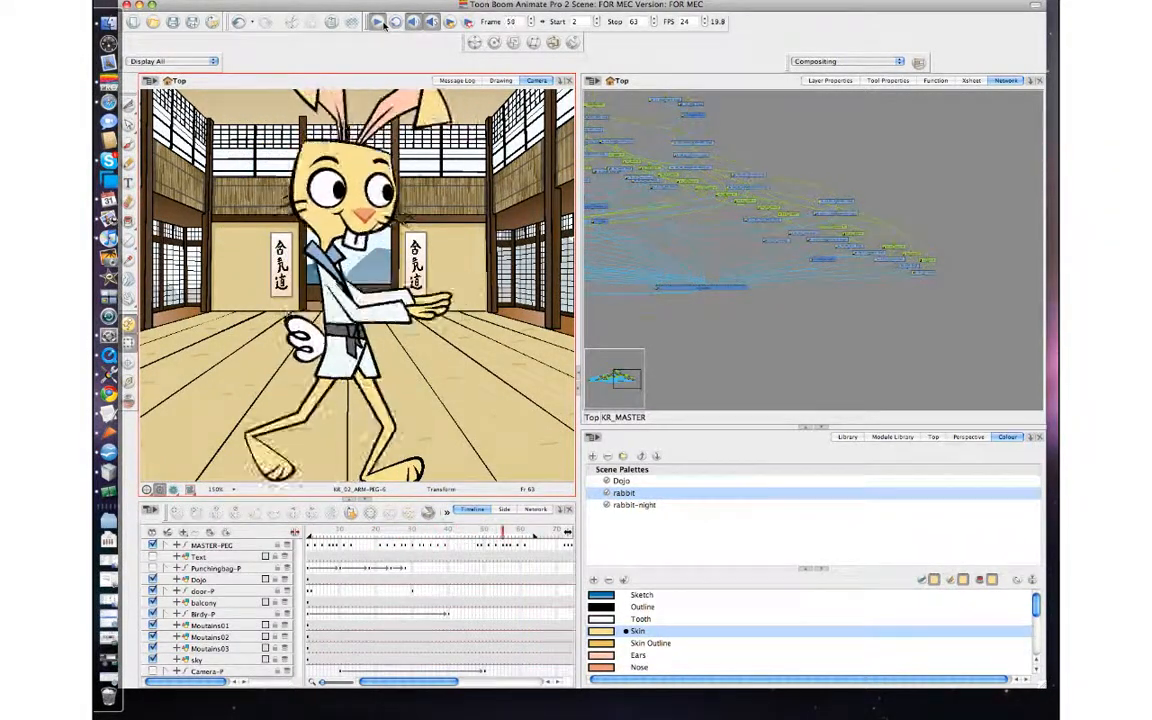
click(384, 25)
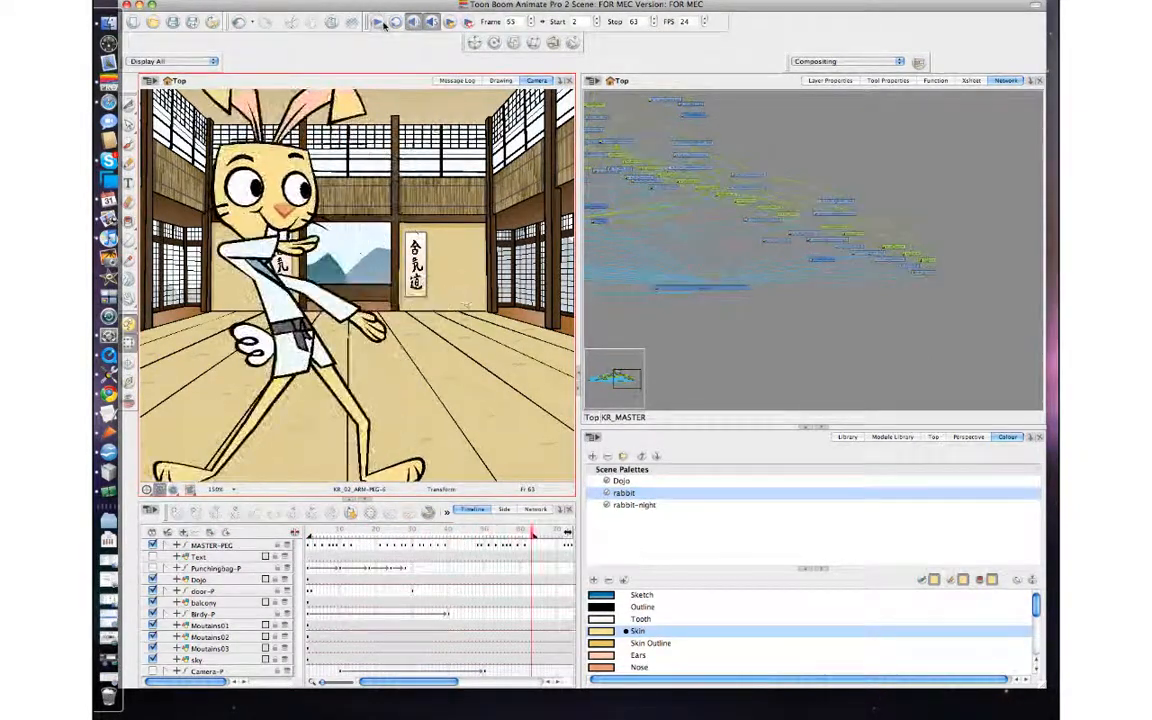
click(384, 25)
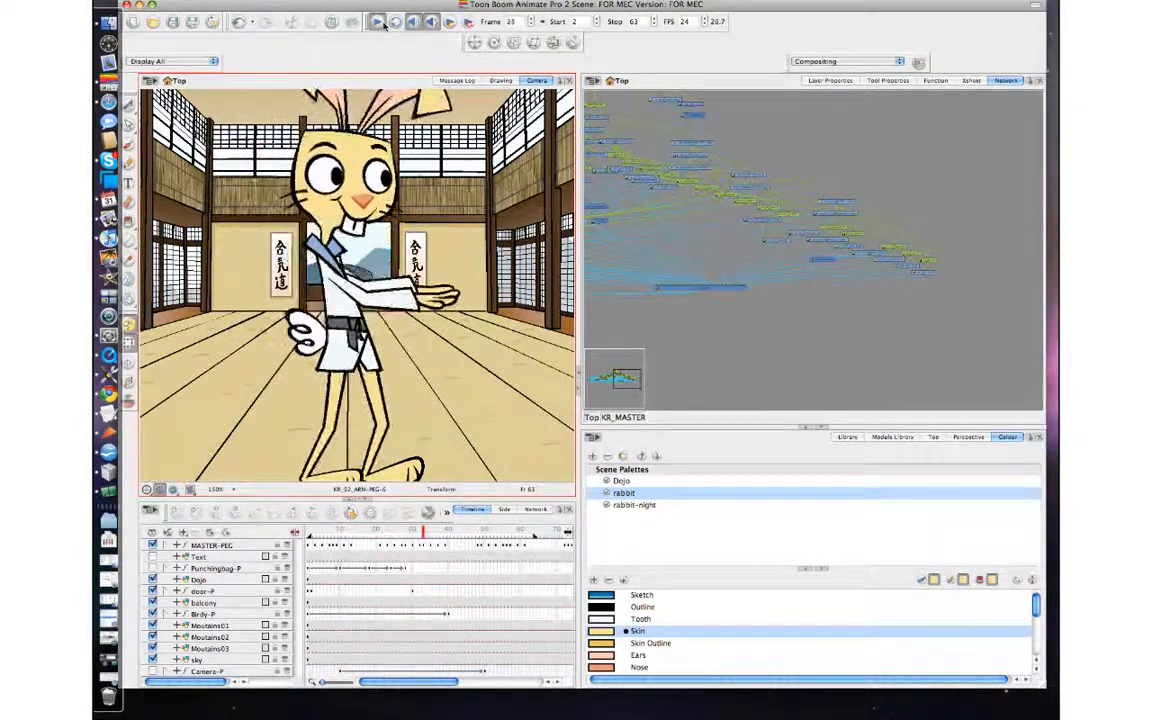
Step back and forth through frames 53 to 56 to examine how the lower arm moves into the wide stance.
click(384, 25)
key(comma)
key(comma)
key(comma)
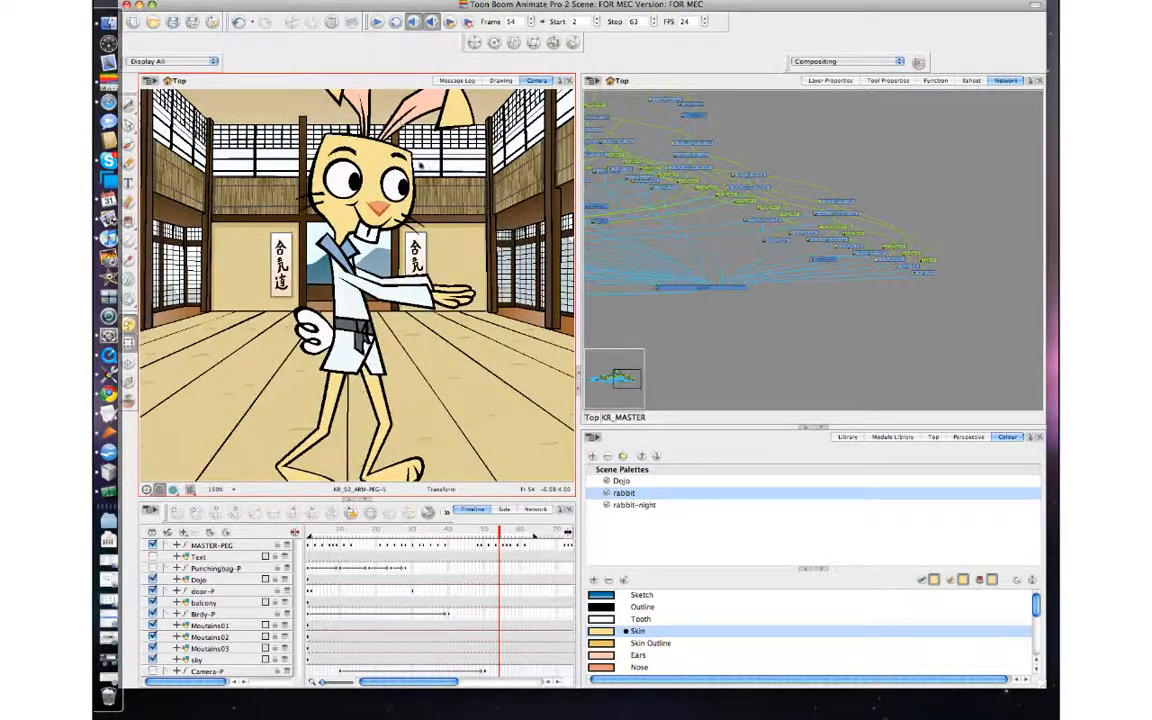
key(period)
click(424, 309)
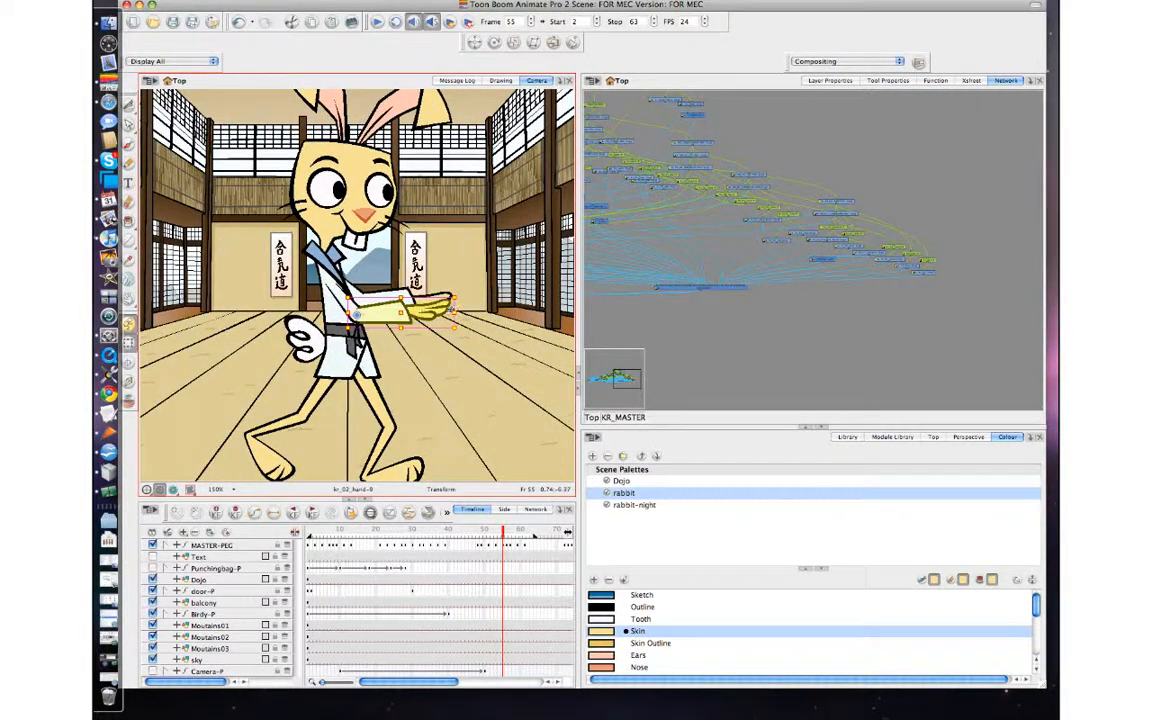
key(b)
key(b)
key(comma)
key(period)
key(comma)
key(period)
key(period)
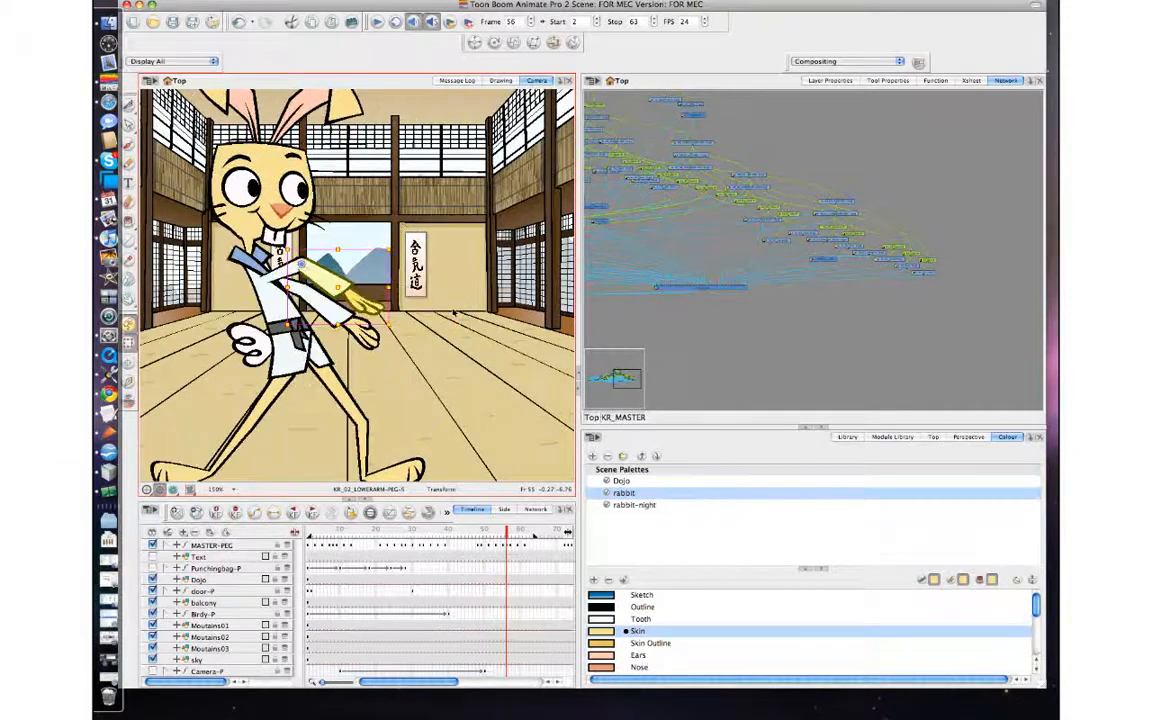
key(comma)
key(comma)
key(comma)
key(period)
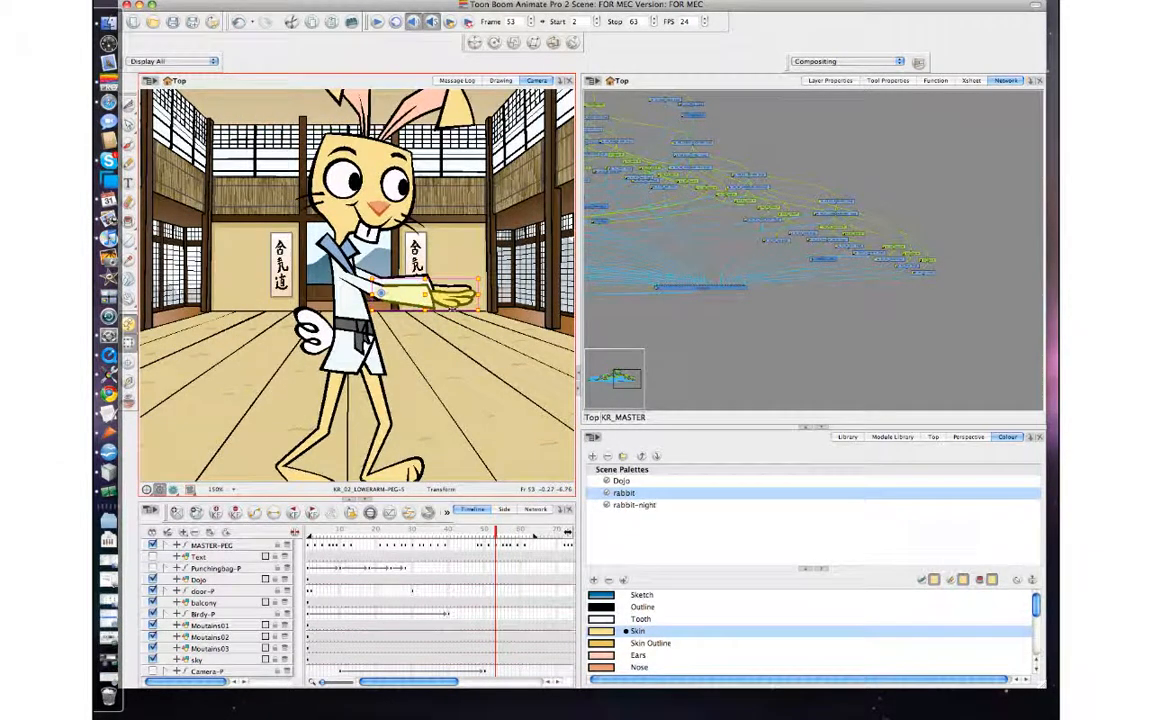
key(period)
Turn on onion skinning at frame 55 and rotate the whole KR_02 arm upward toward the previous frame's arm position.
key(b)
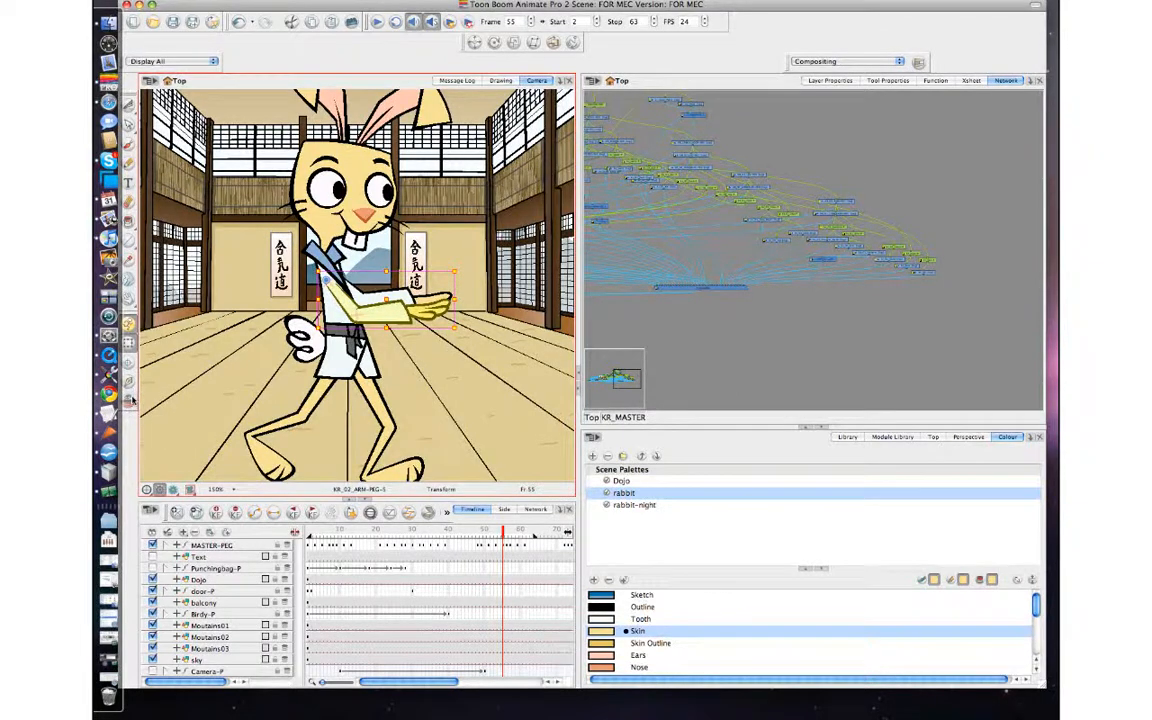
click(129, 401)
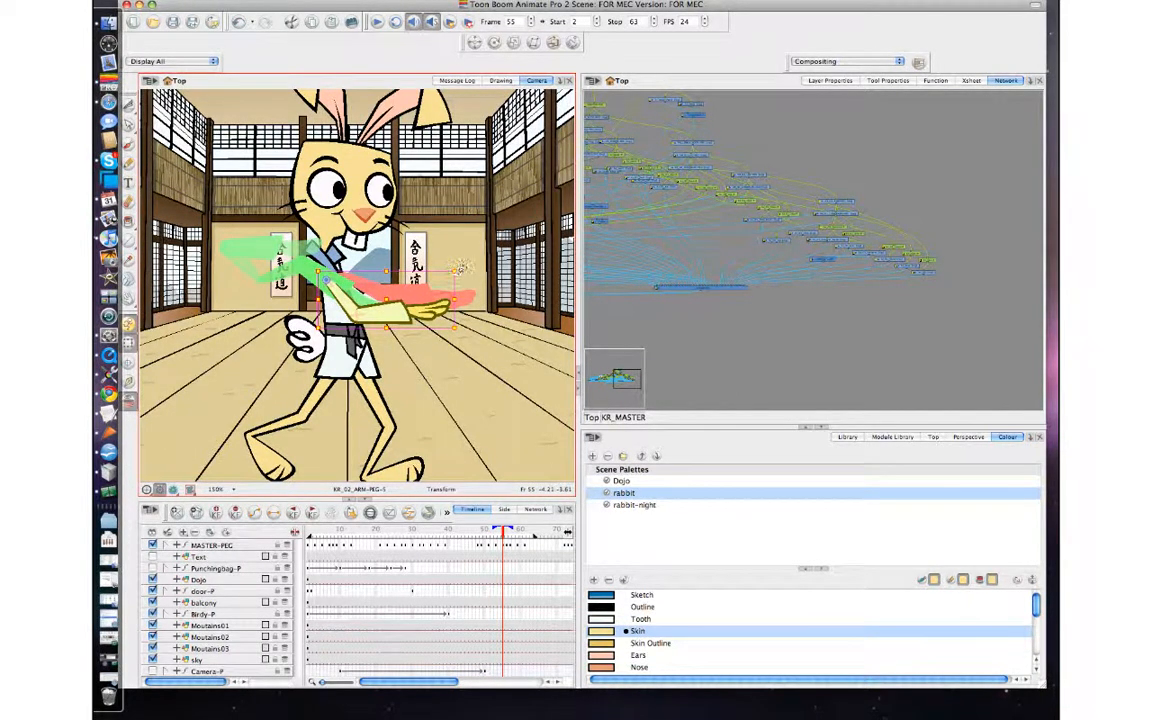
drag(460, 268, 457, 250)
click(410, 254)
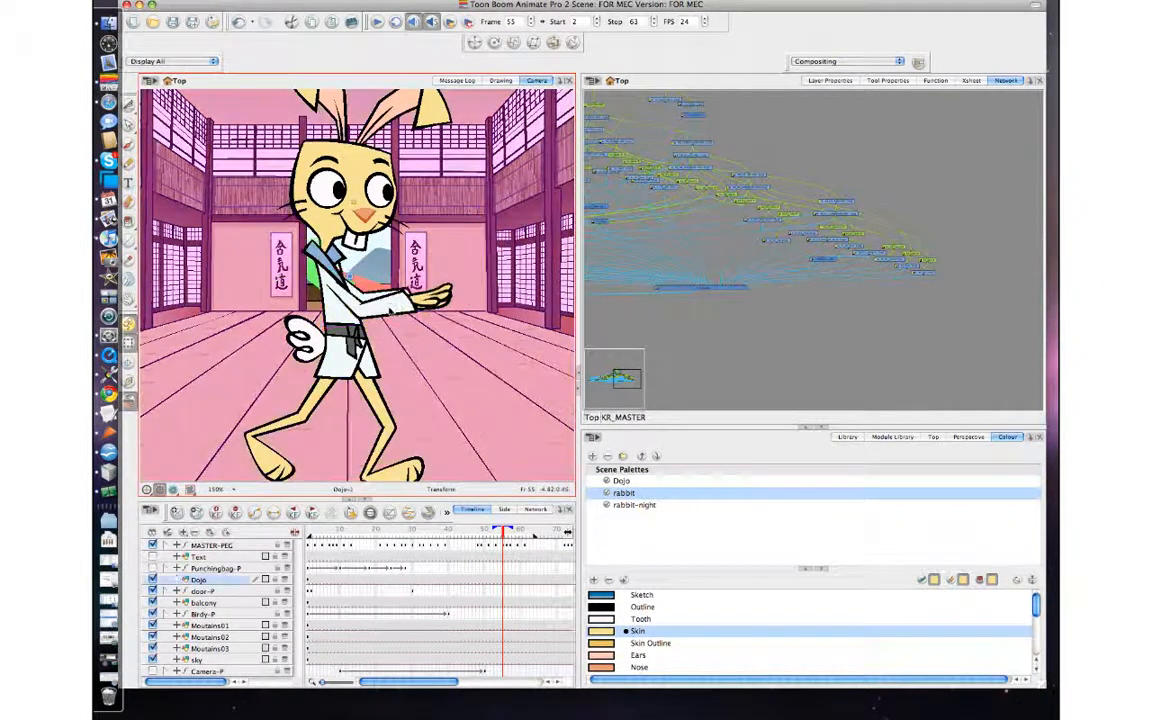
click(391, 310)
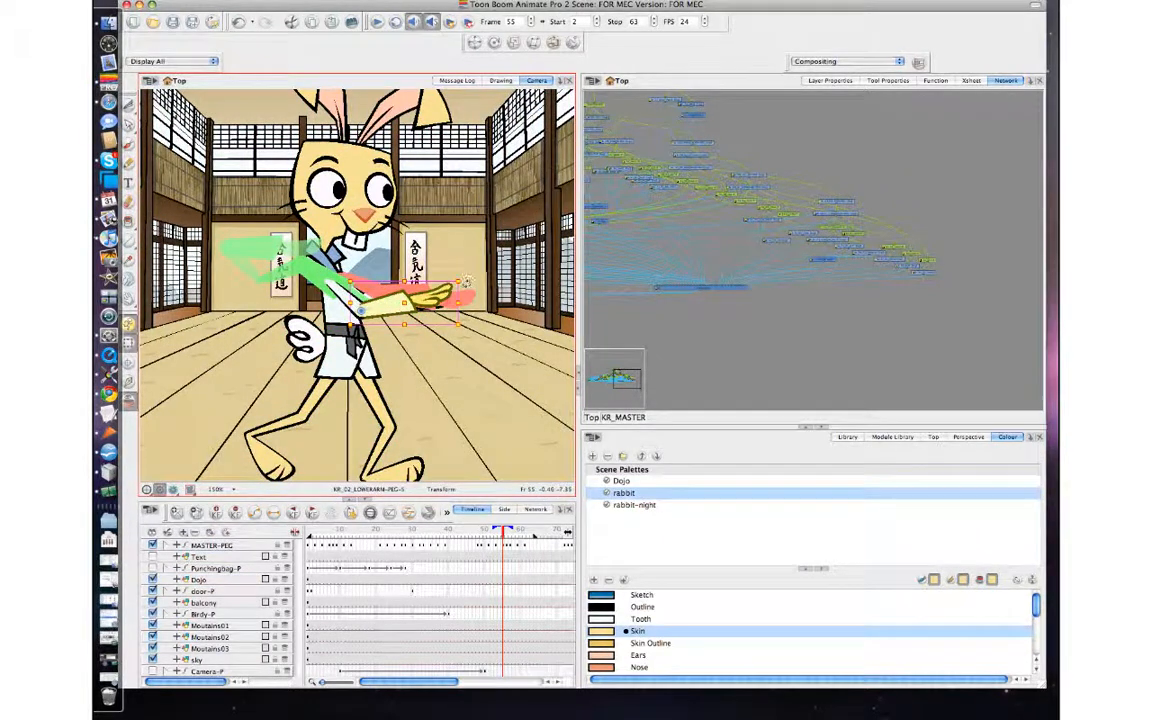
drag(466, 283, 472, 316)
Rotate the KR_02 lower arm at frame 55 so the hand points nearly horizontally along the onion-skinned arm.
click(425, 313)
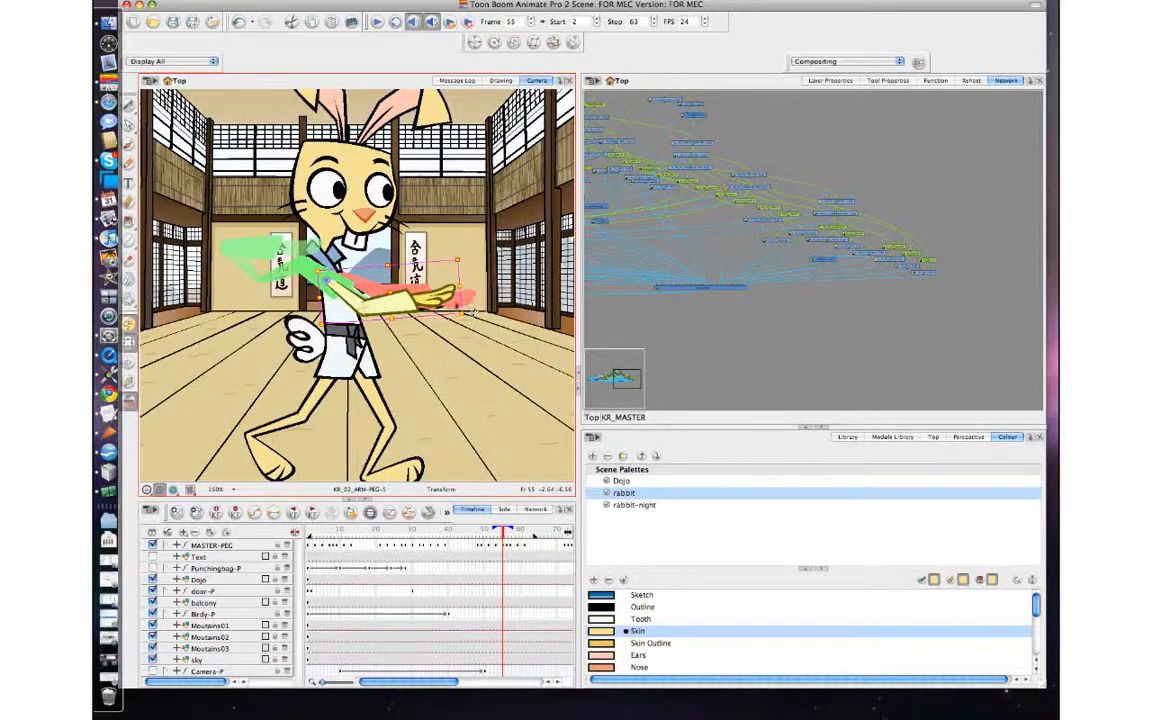
click(441, 319)
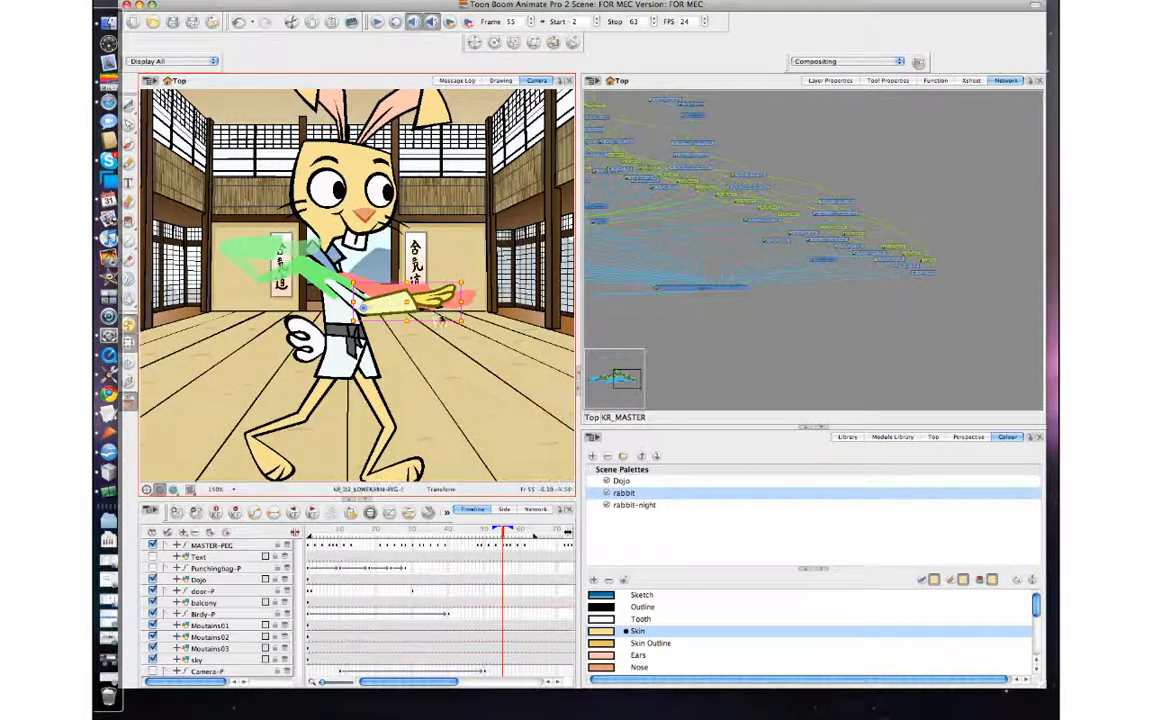
click(461, 318)
drag(467, 320, 472, 293)
click(368, 290)
click(400, 294)
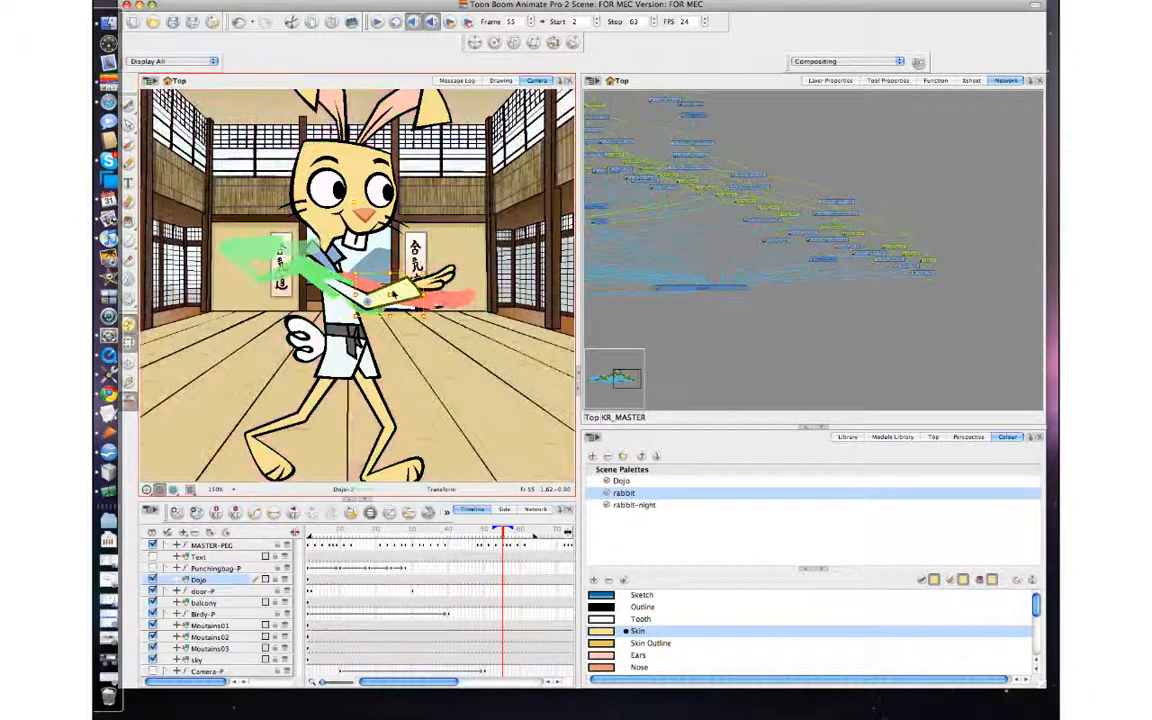
key(b)
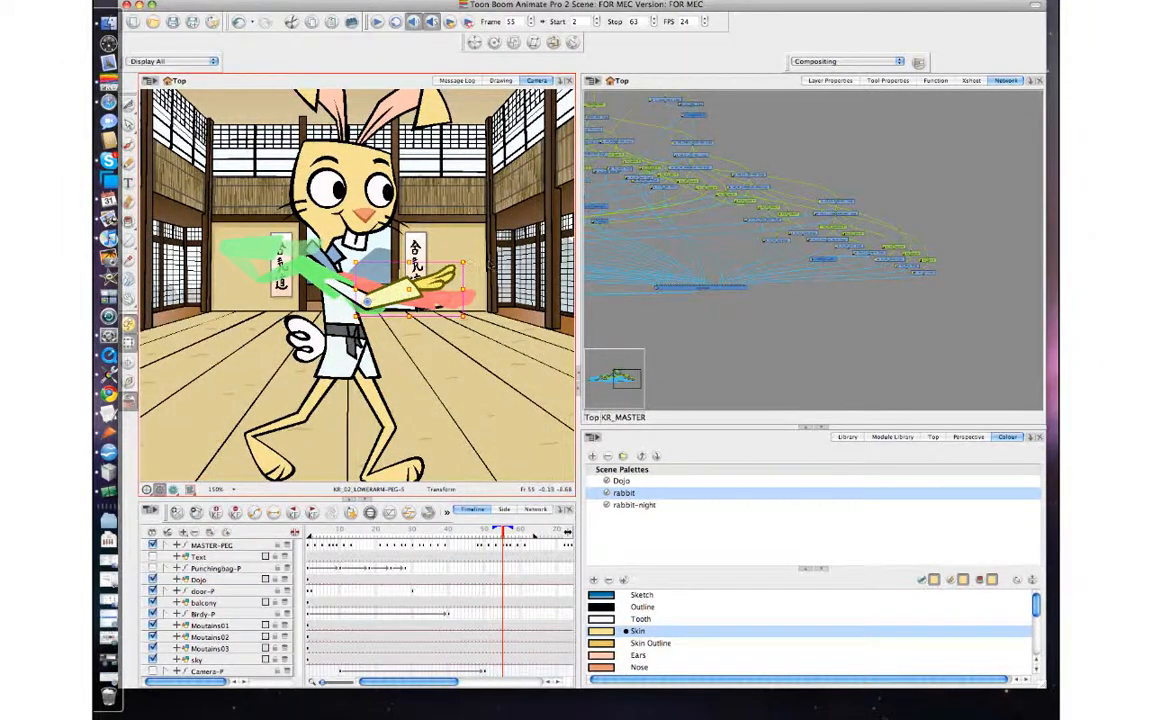
drag(465, 270, 477, 296)
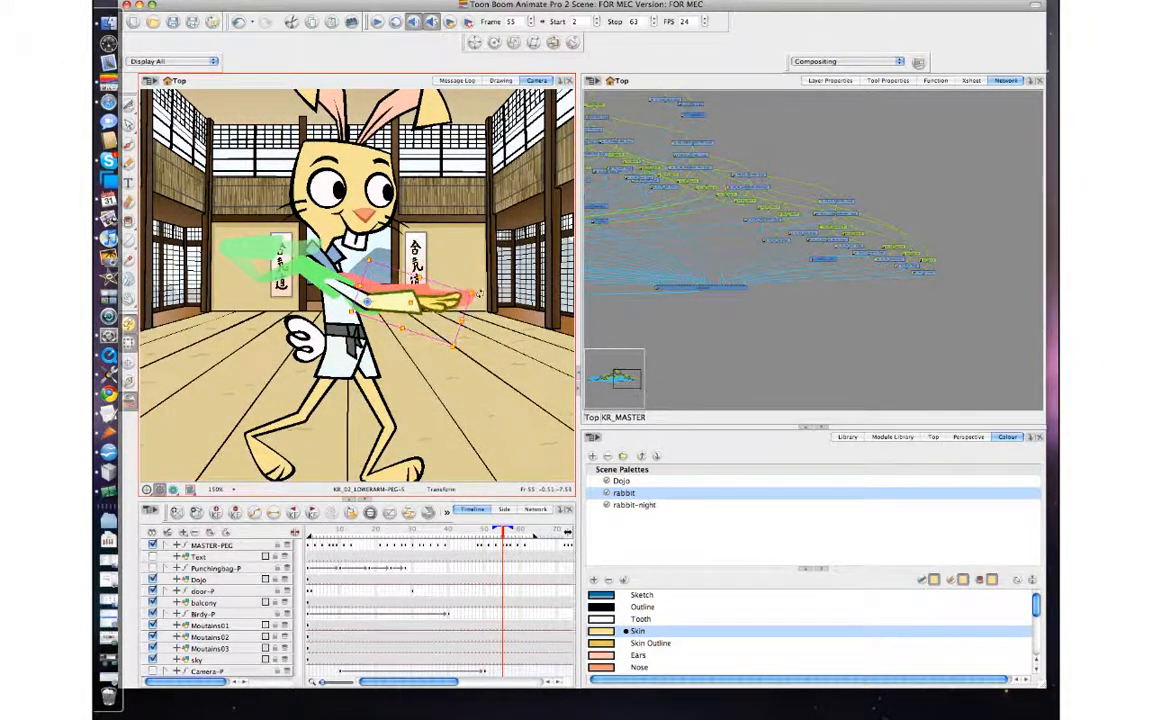
Stretch the lower arm forward at frame 55 to reach the previous frame's hand, and turn off onion skinning.
key(comma)
key(period)
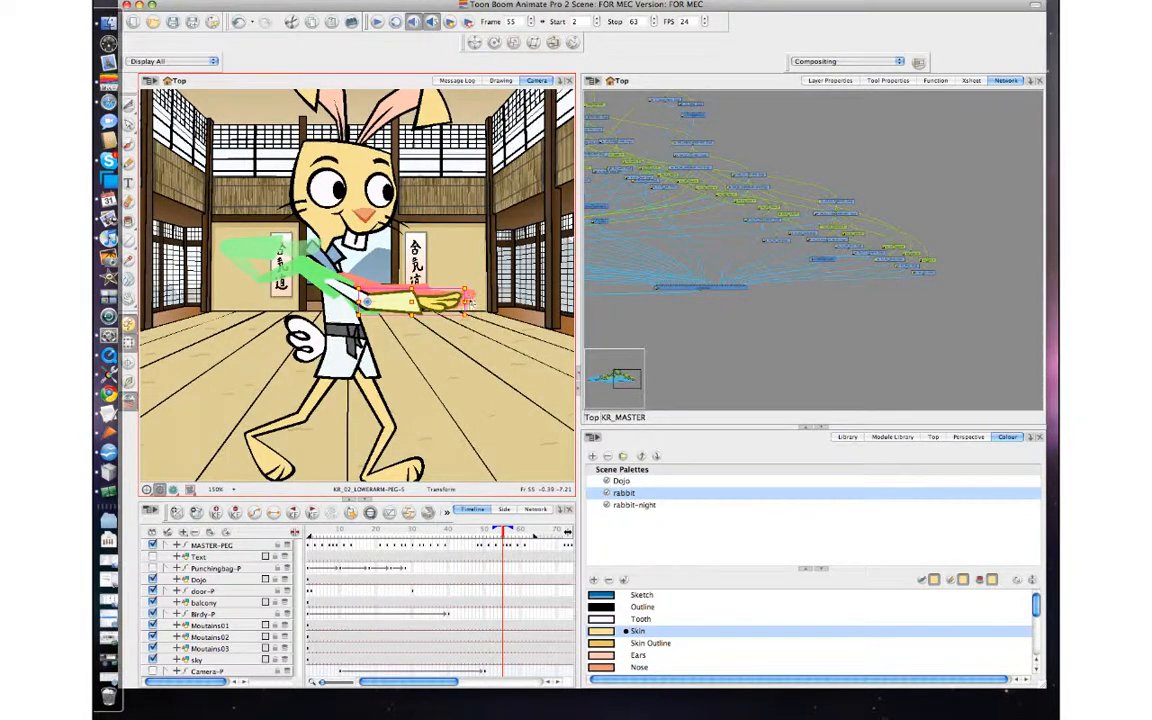
drag(469, 299, 477, 301)
key(comma)
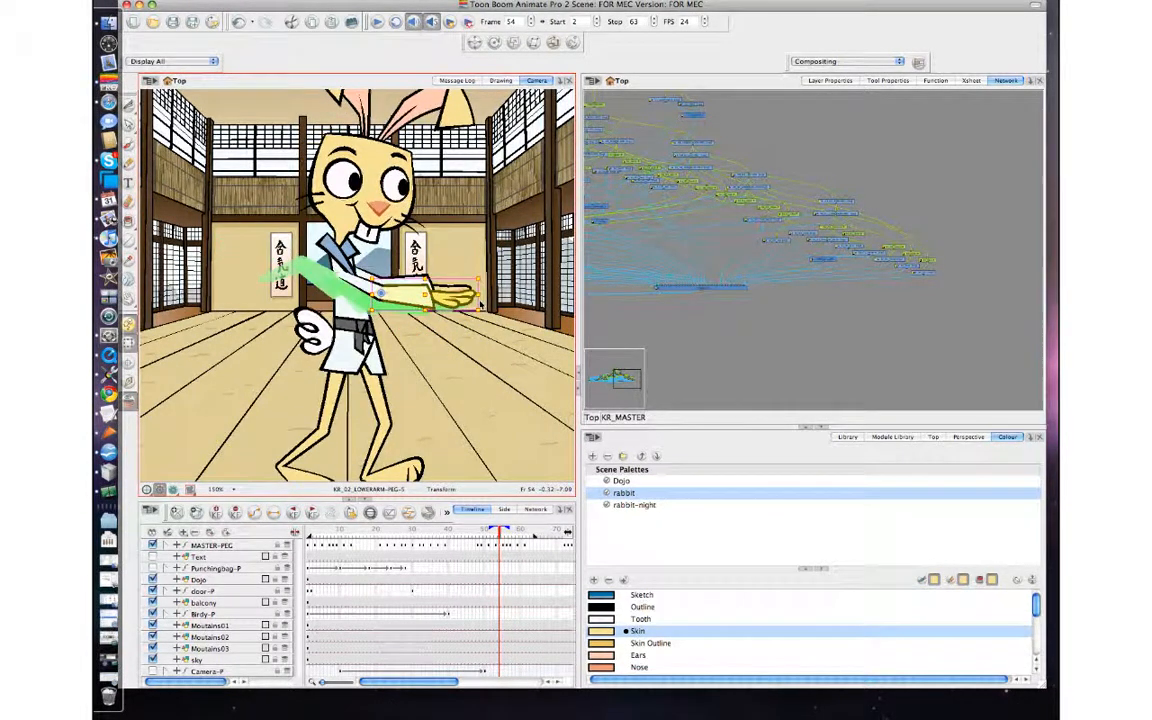
key(period)
key(comma)
key(period)
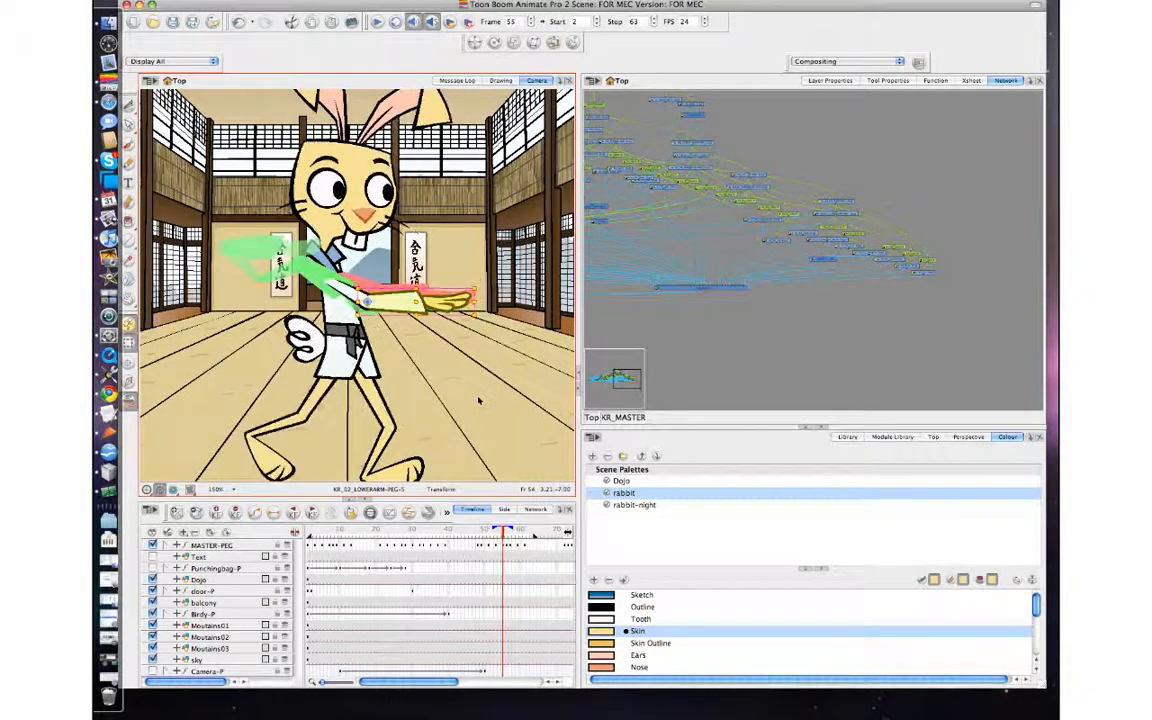
click(131, 405)
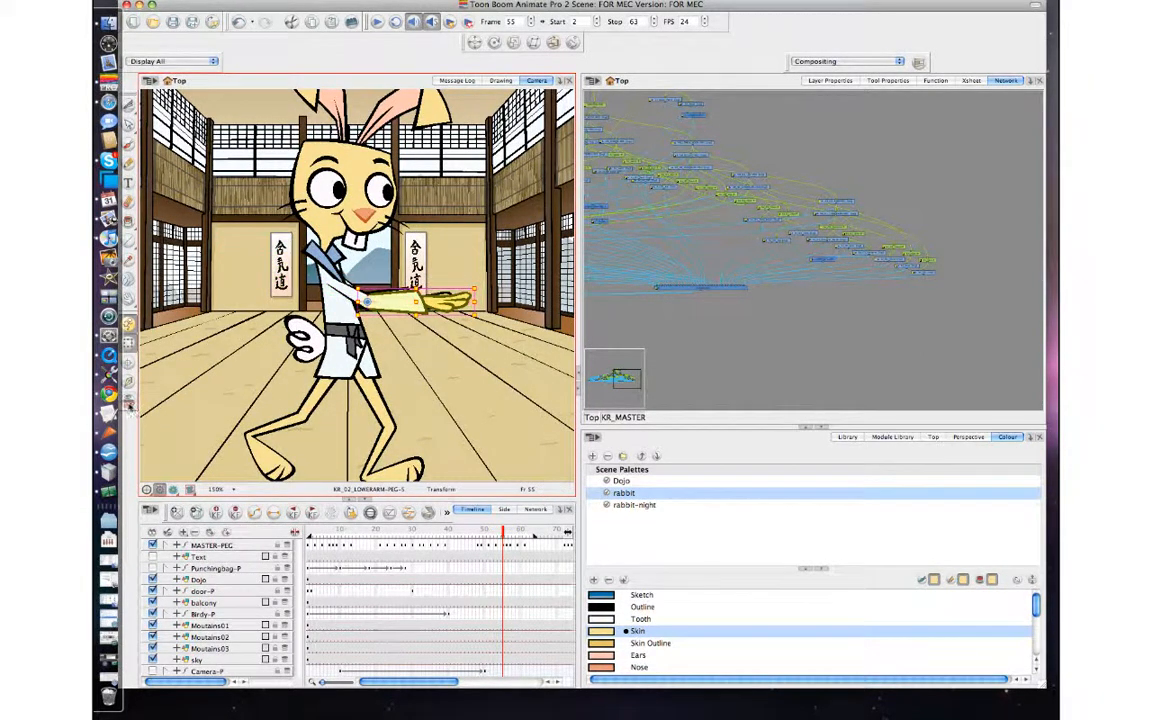
Flip through frames 54 to 57 to check the arm's path from the forward pose to the bent guard pose.
key(comma)
key(period)
key(period)
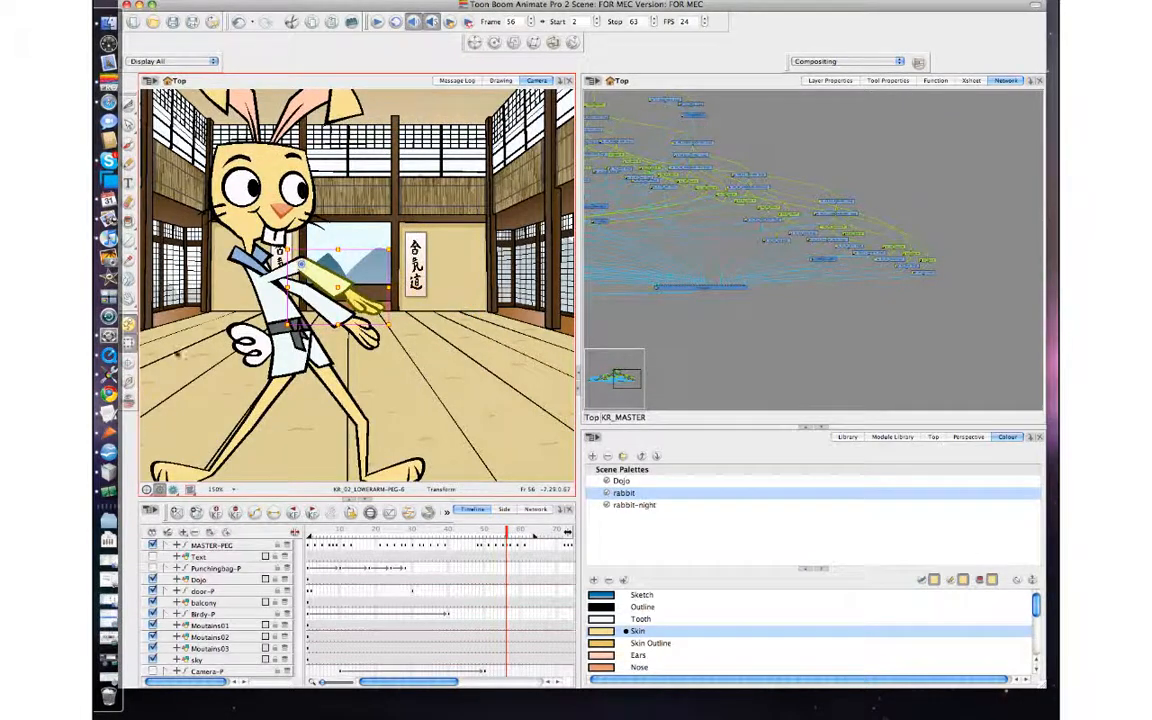
key(comma)
key(period)
key(period)
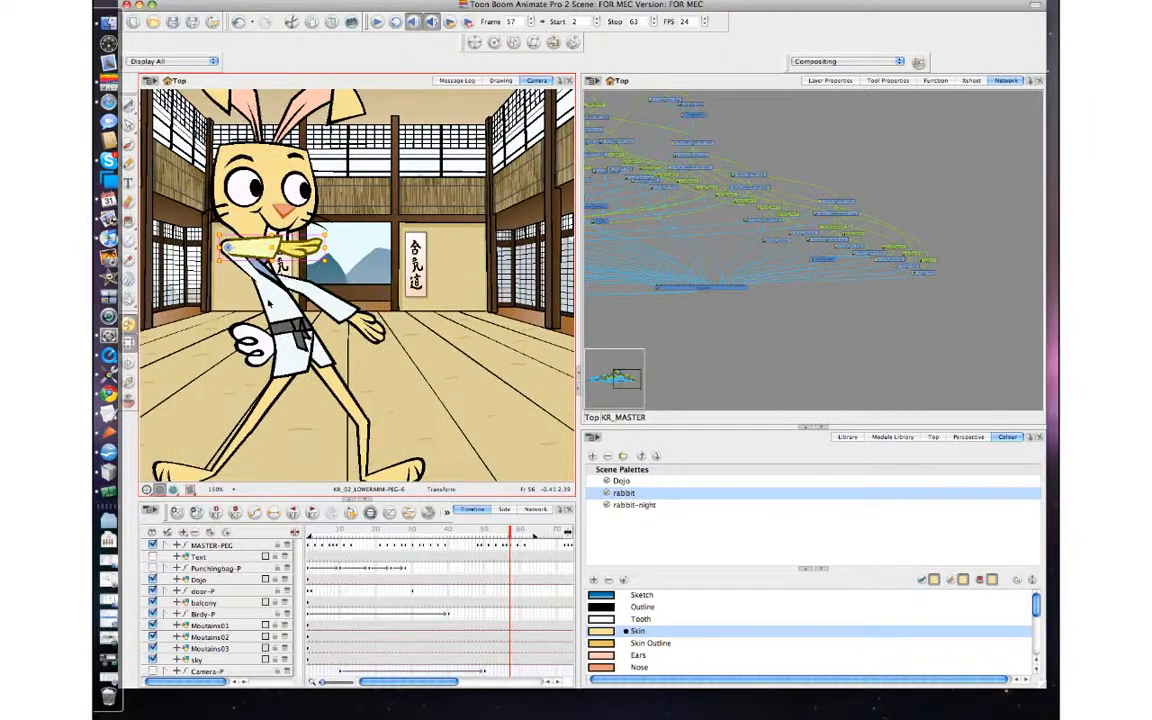
key(comma)
key(comma)
key(period)
Rotate and stretch the whole KR_02 arm at frame 56 so it extends straight forward, flattening it slightly.
key(b)
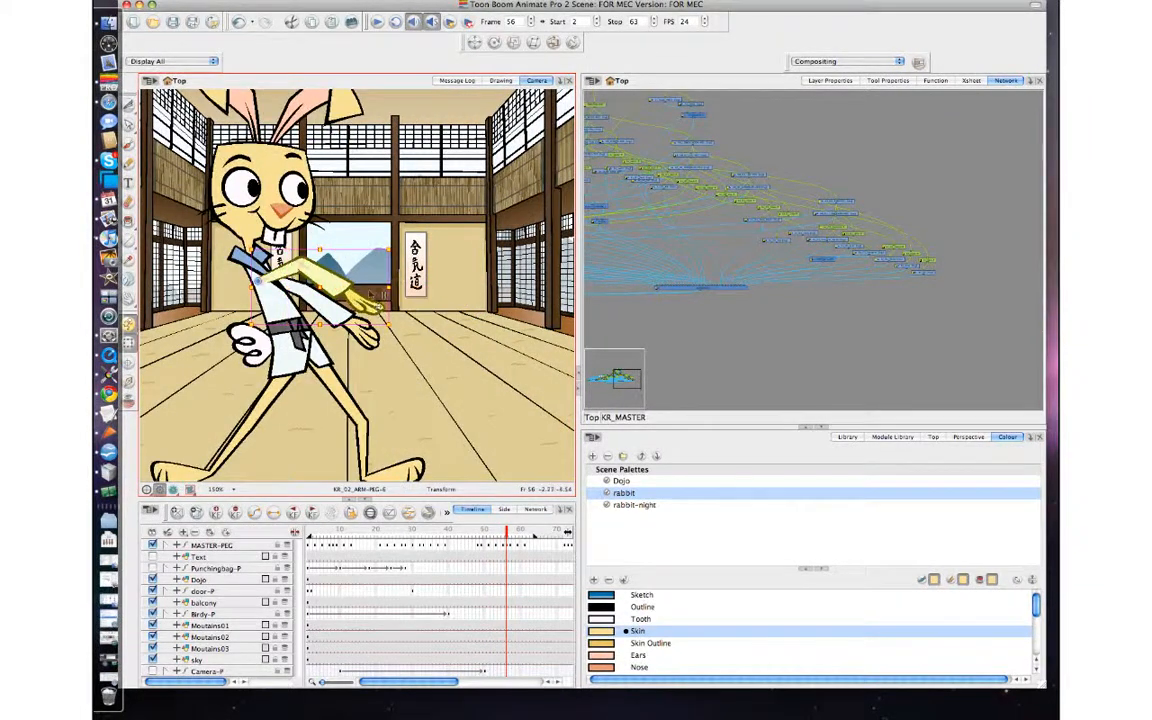
drag(399, 251, 398, 296)
click(860, 348)
click(336, 302)
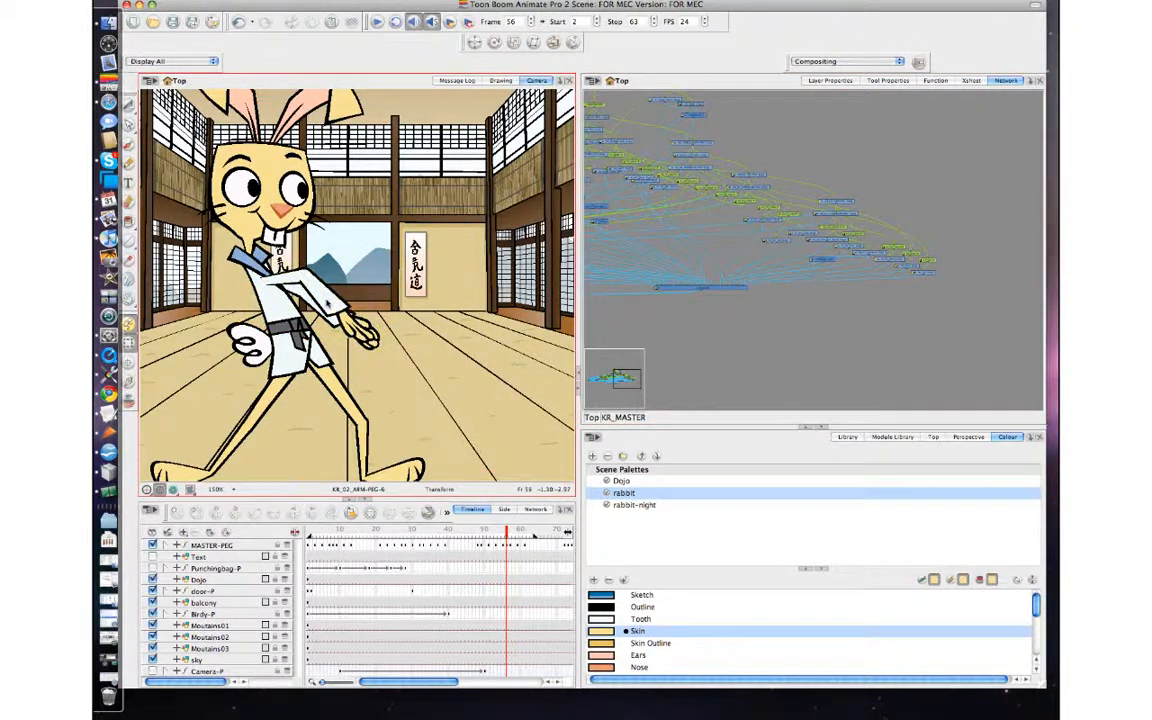
key(b)
drag(385, 352, 432, 285)
key(comma)
key(period)
drag(342, 260, 342, 268)
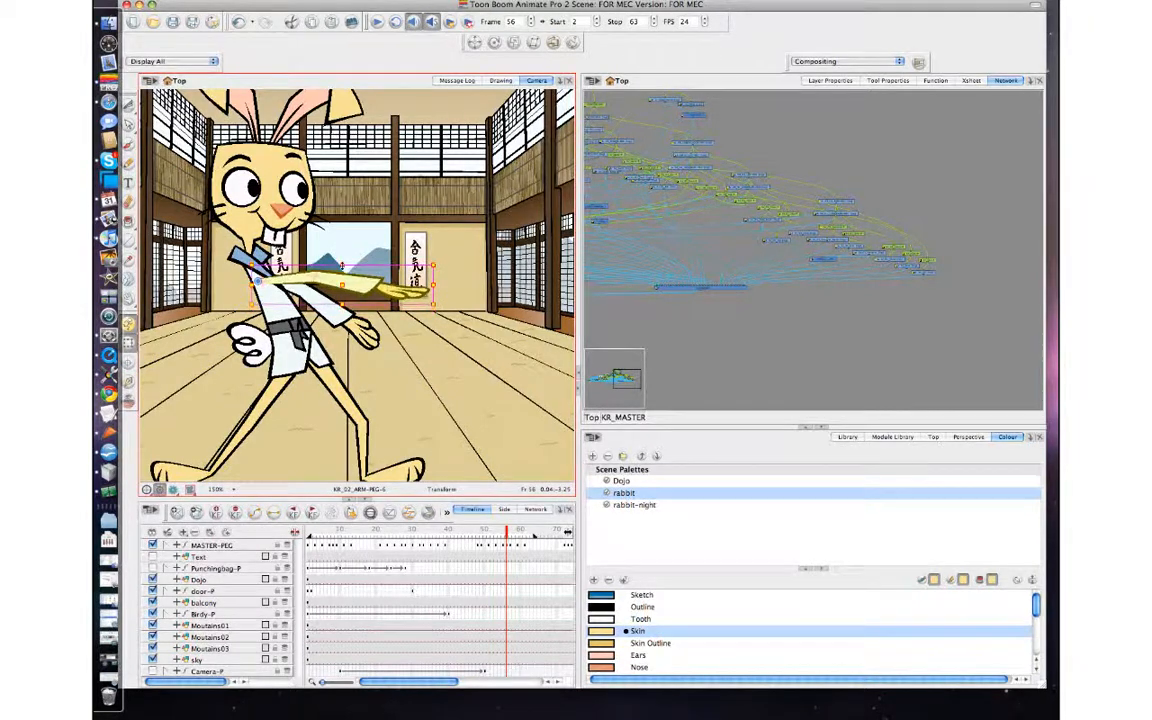
Compare the neighbouring arm poses and rotate the whole KR_02 arm slightly downward at frame 57.
key(comma)
key(period)
key(period)
key(comma)
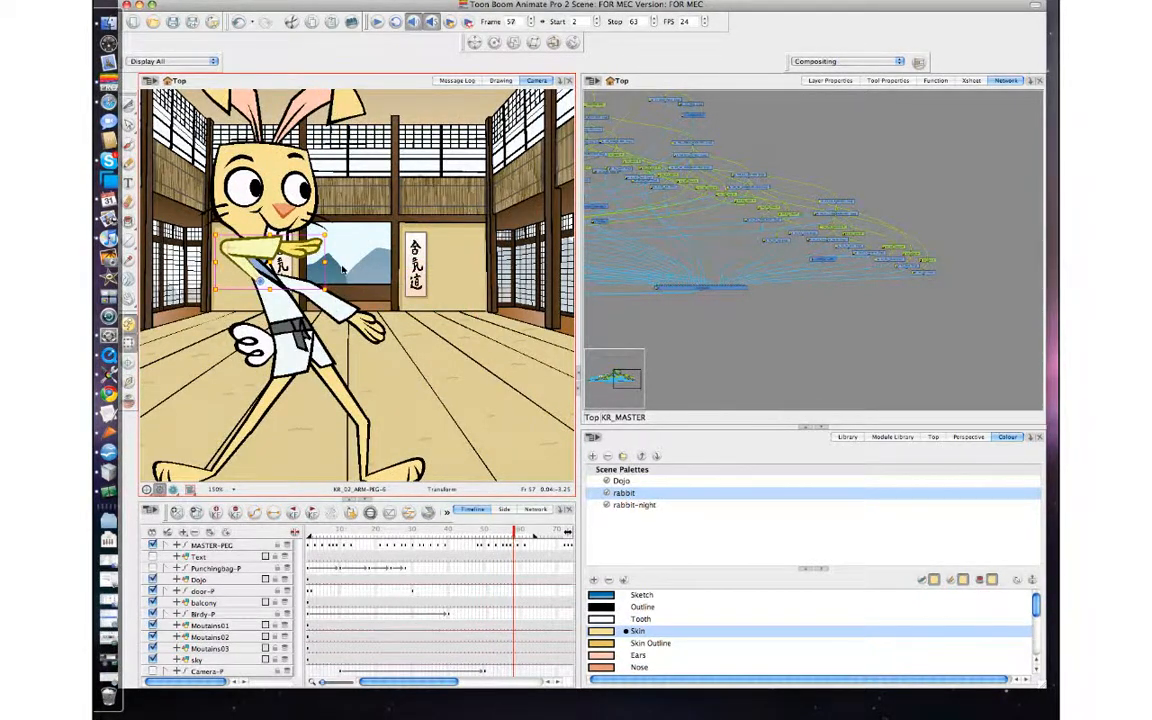
key(period)
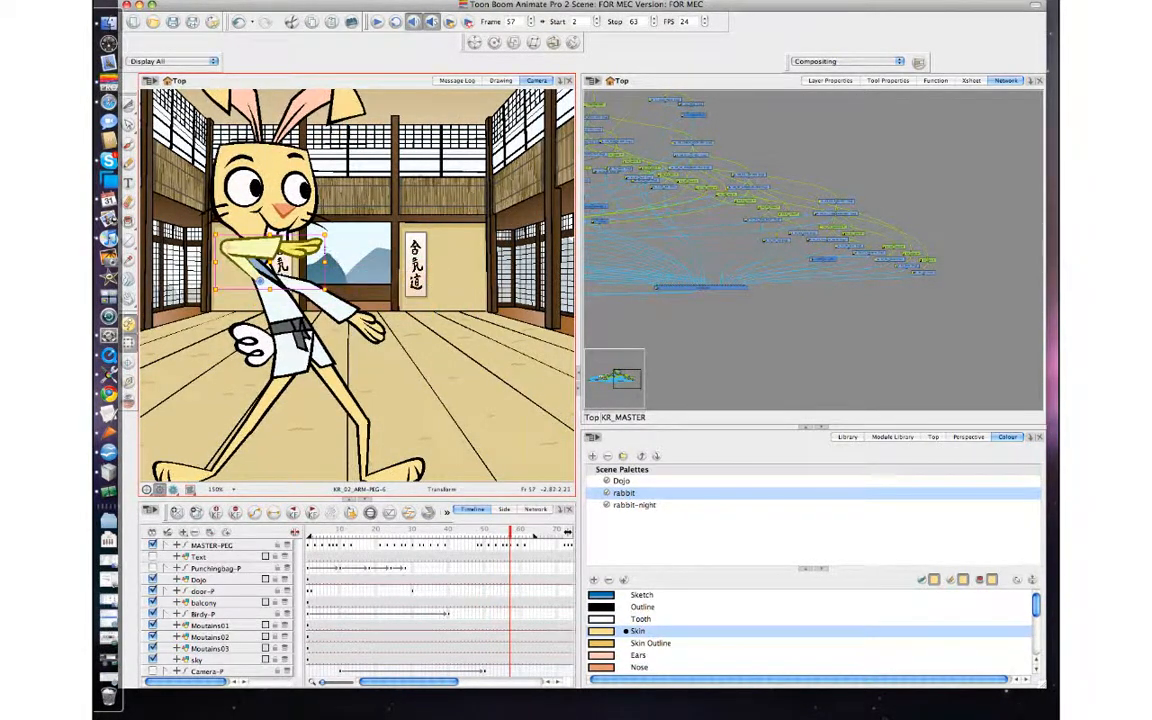
click(286, 260)
click(272, 247)
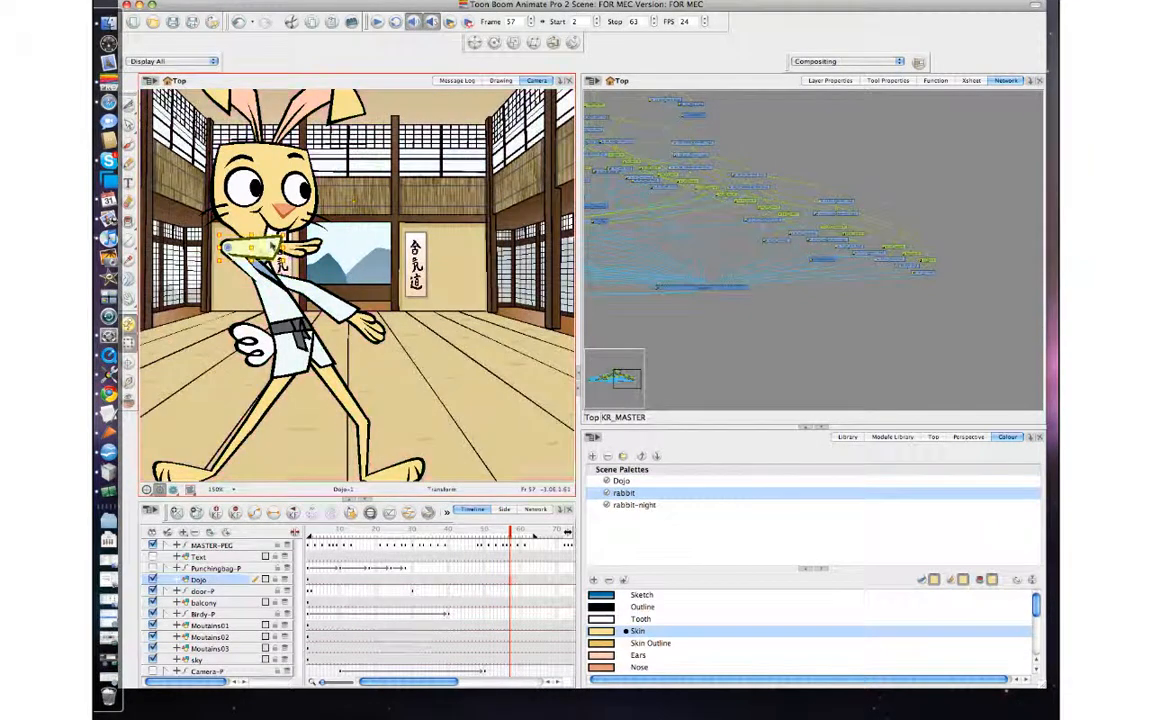
key(b)
key(b)
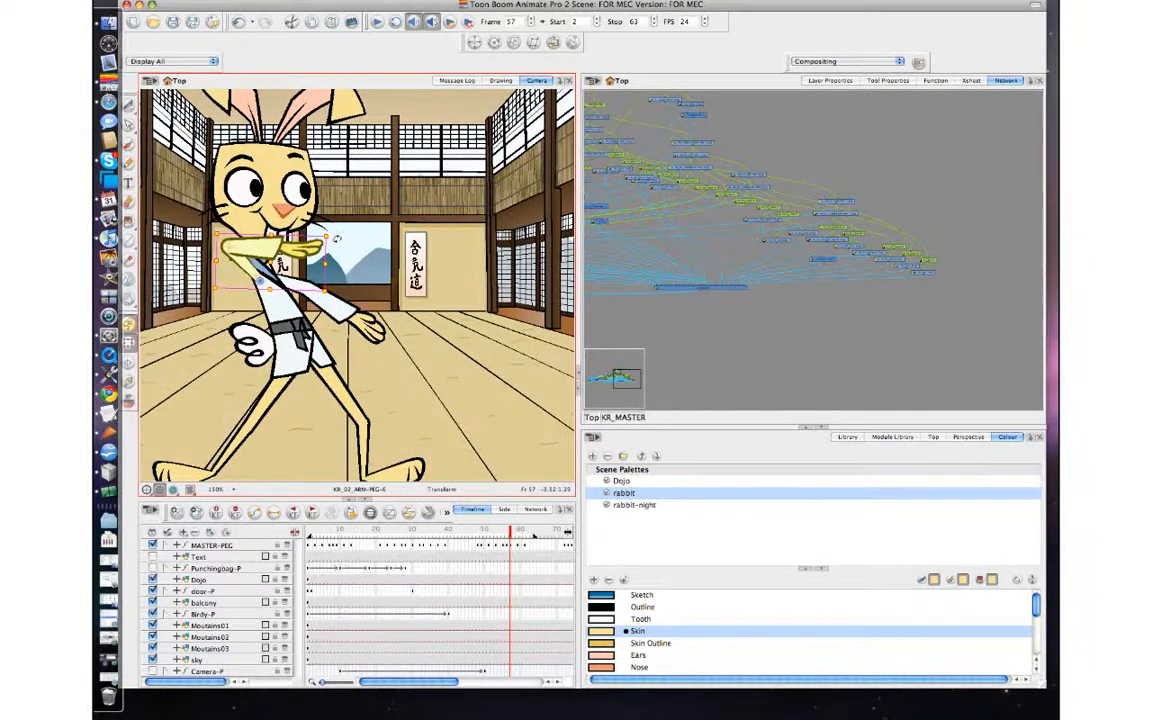
click(346, 246)
Play the animation from frame 2 to 63 and step through the frames around 57 to review the arm swing.
key(period)
key(period)
key(period)
key(period)
key(period)
key(period)
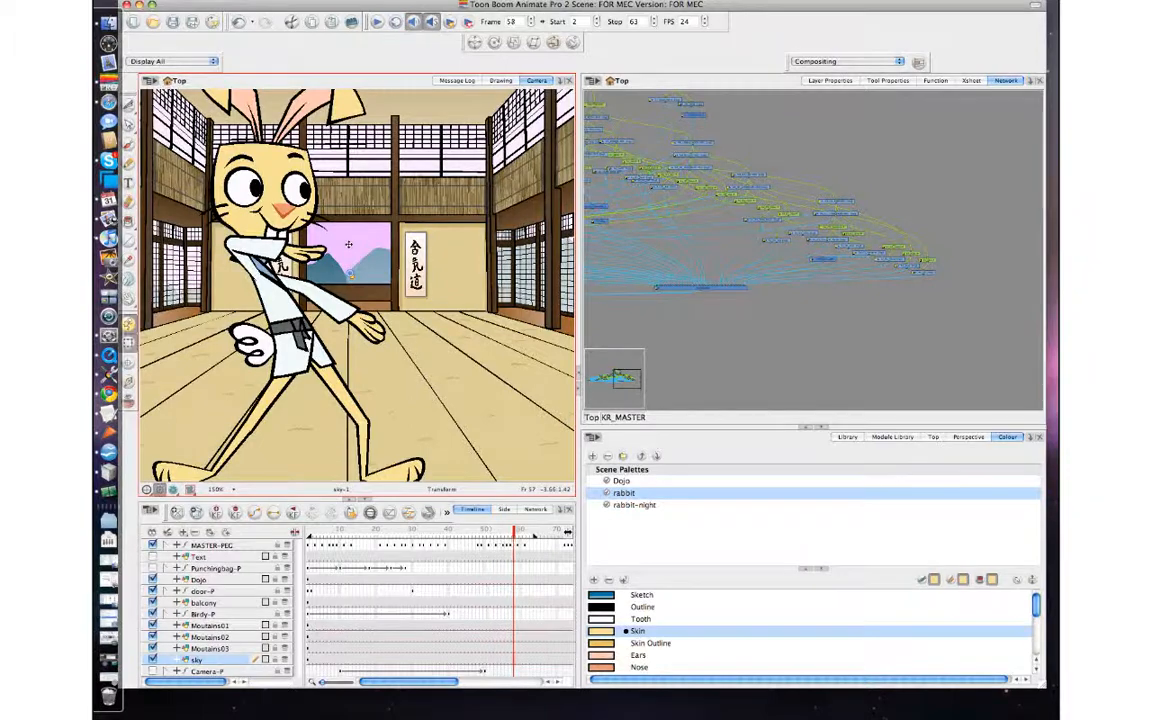
click(658, 332)
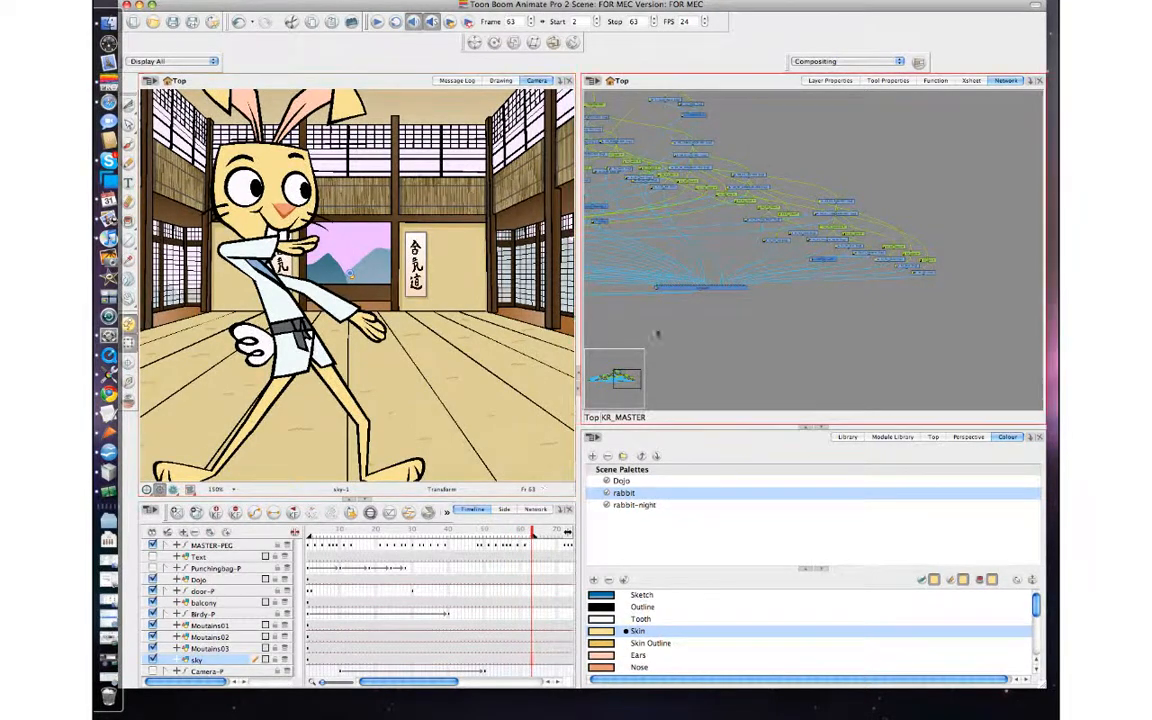
click(377, 25)
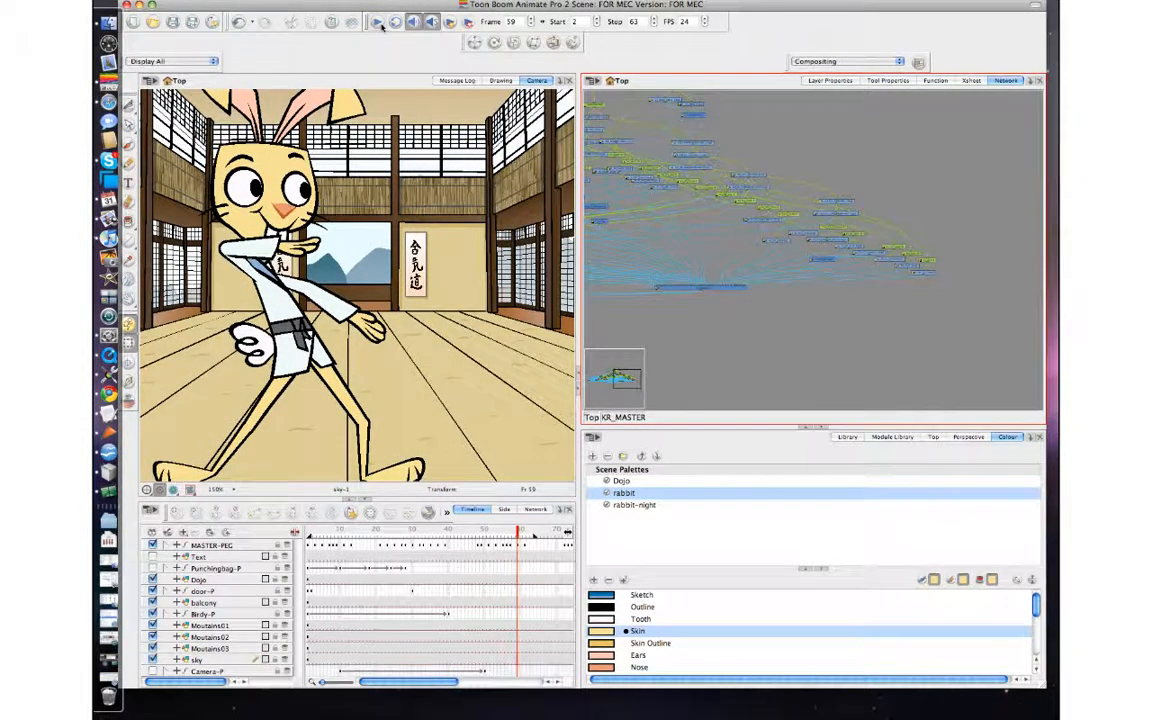
key(comma)
key(comma)
key(comma)
key(period)
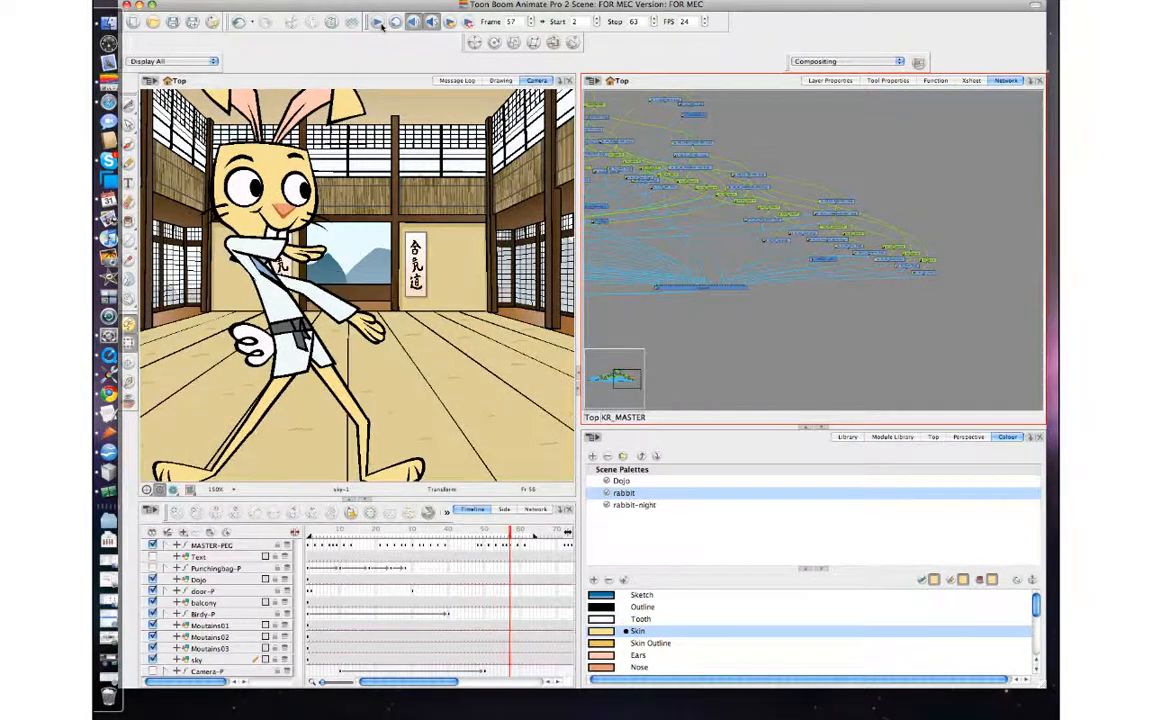
Move the final wide-stance keyframes on MASTER-PEG slightly earlier so the last is at frame 60, and play the result.
click(379, 224)
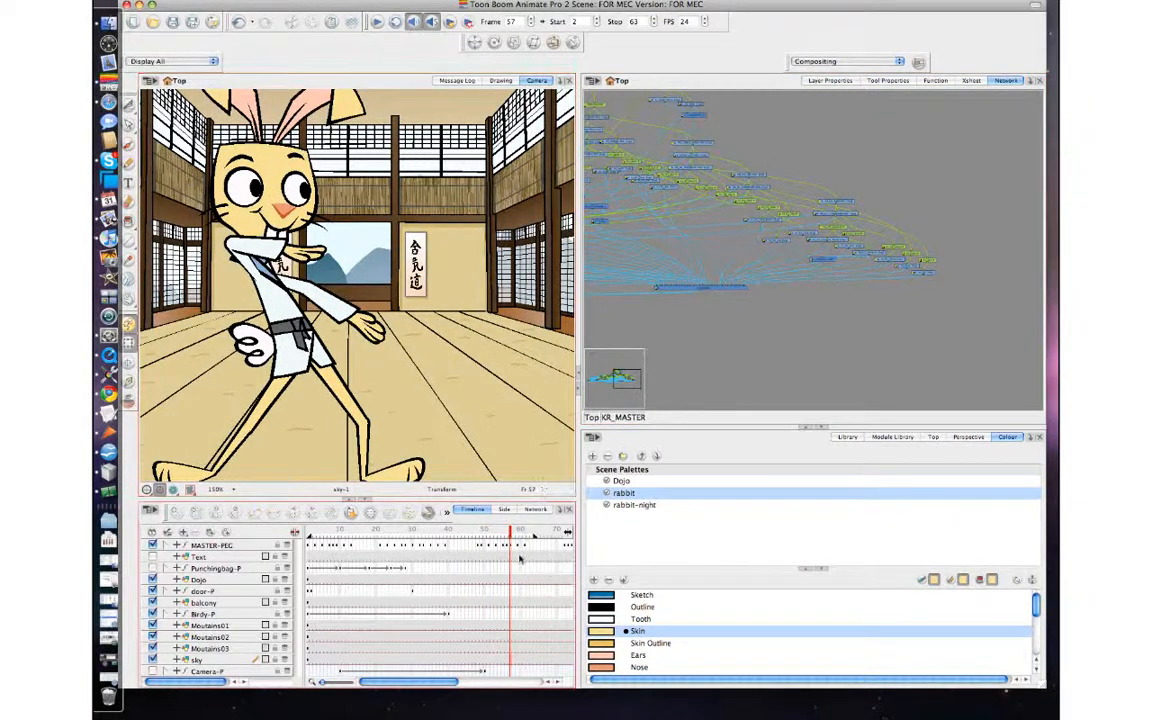
click(519, 546)
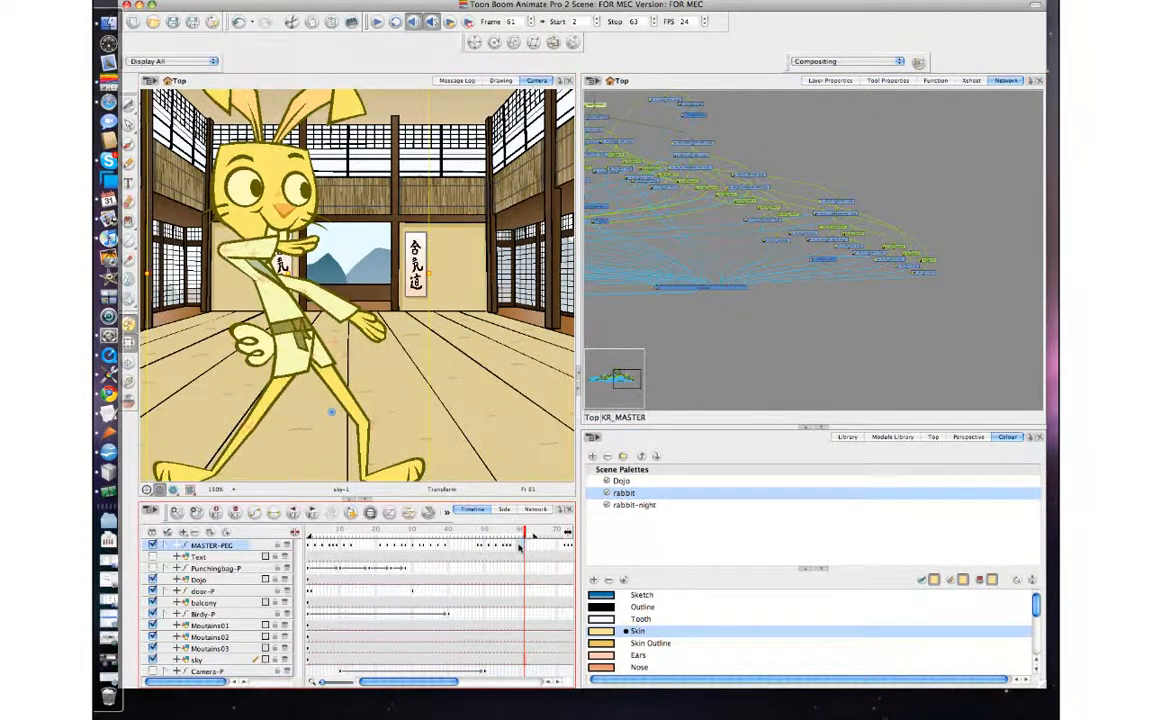
click(377, 21)
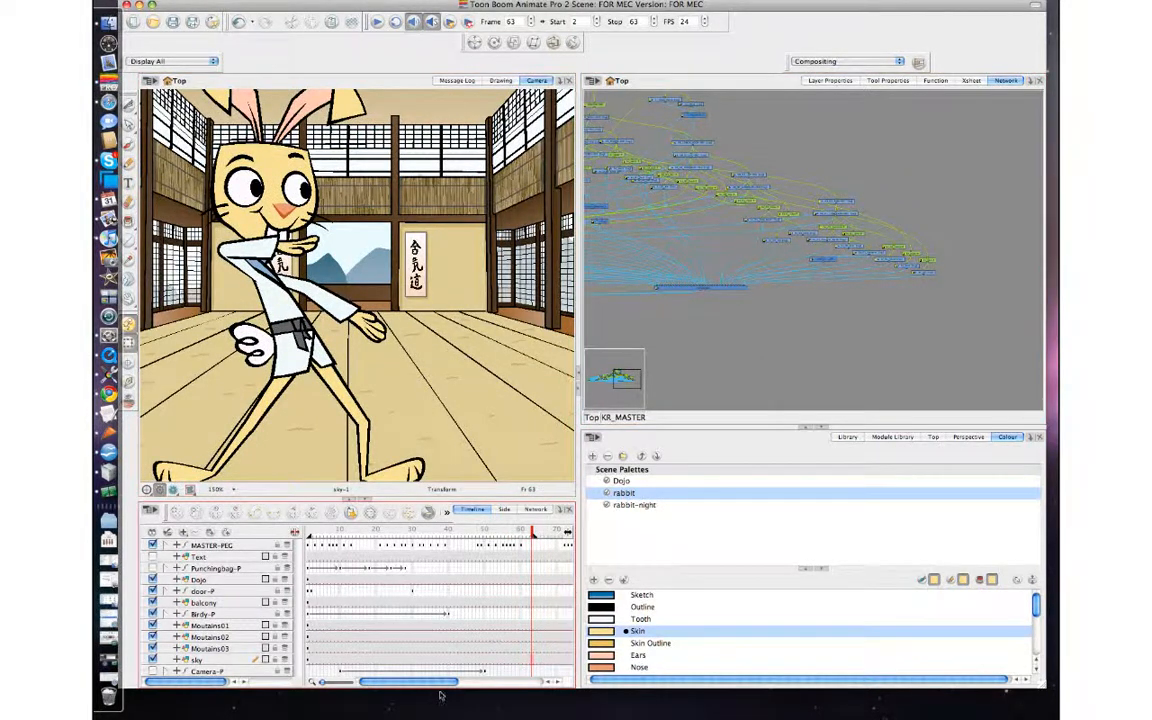
Move the last MASTER-PEG keyframe, after the crouch and raised-fist poses, later to about frame 83.
drag(437, 681, 484, 681)
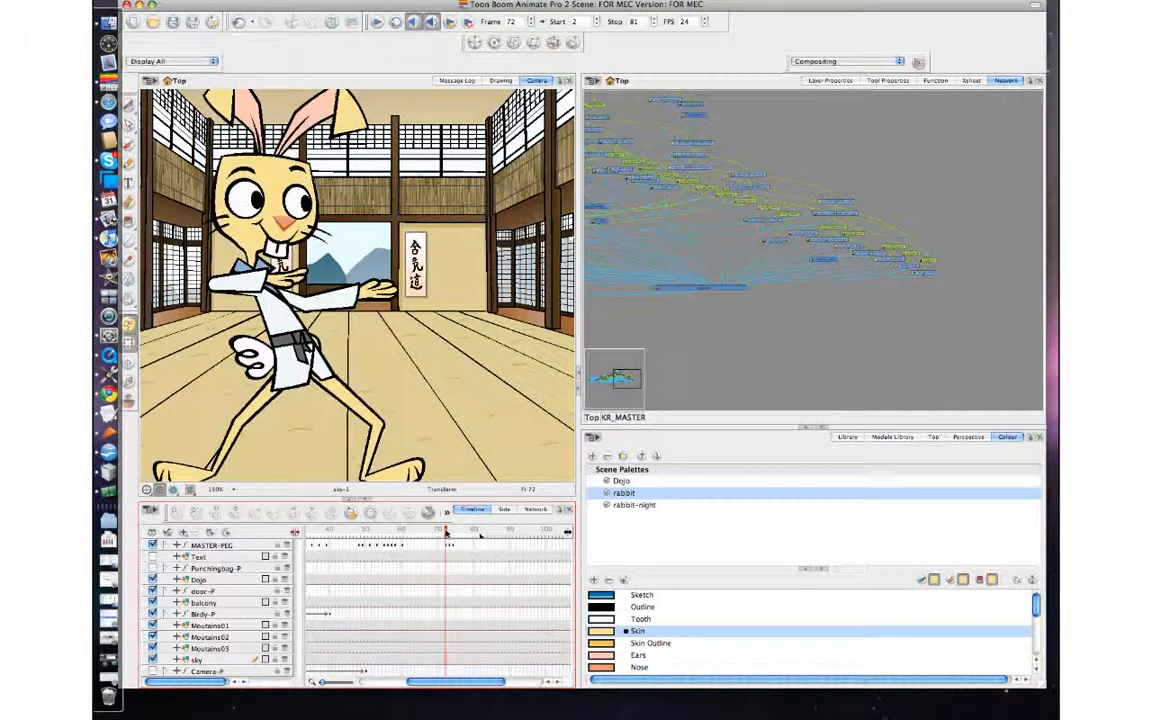
click(452, 549)
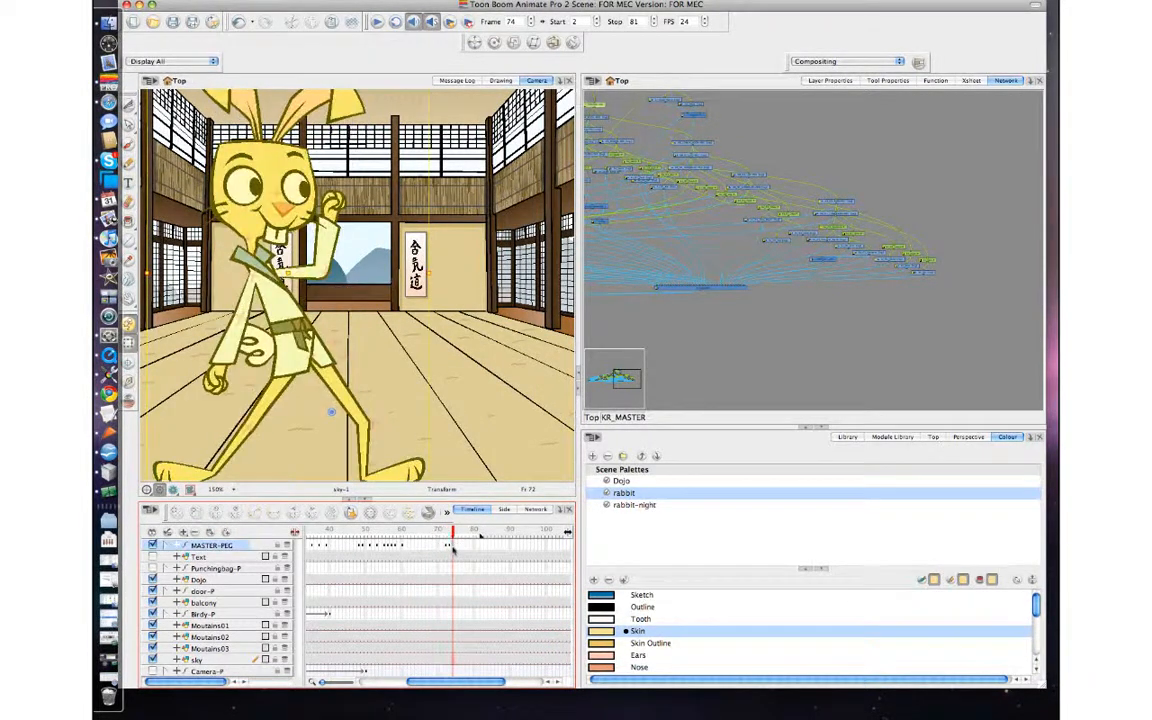
drag(483, 549, 441, 533)
click(467, 547)
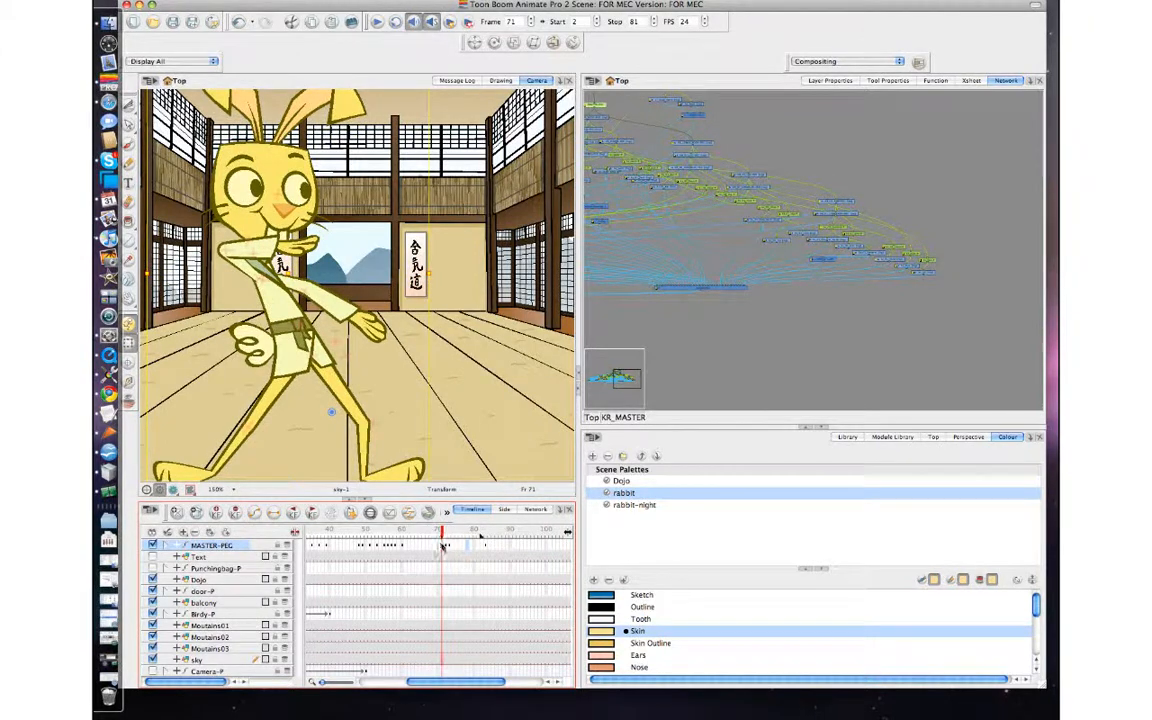
Step back and forth between frames 70 and 73 to compare the wide-stance, crouch and raised-fist poses.
key(comma)
key(period)
key(period)
key(comma)
key(comma)
key(period)
key(period)
key(comma)
key(comma)
key(period)
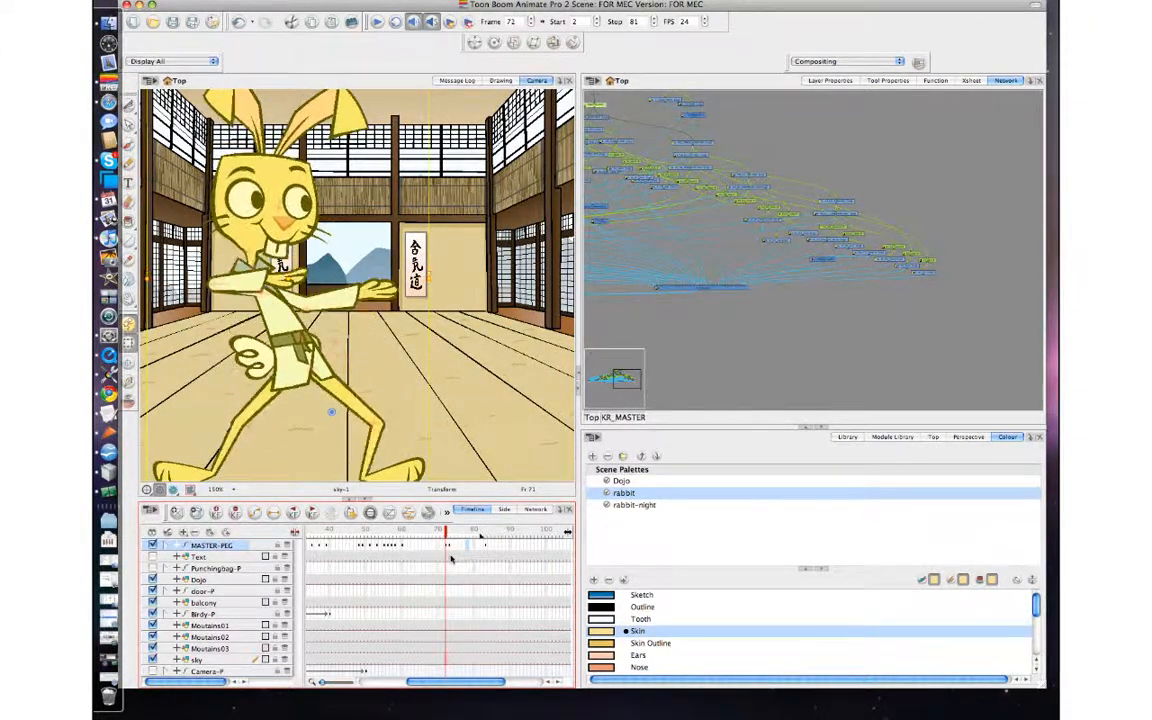
key(comma)
key(comma)
key(period)
key(period)
key(period)
Retime the wide-stance hold keyframe on MASTER-PEG ahead of the crouch and add an in-between keyframe at frame 69.
key(comma)
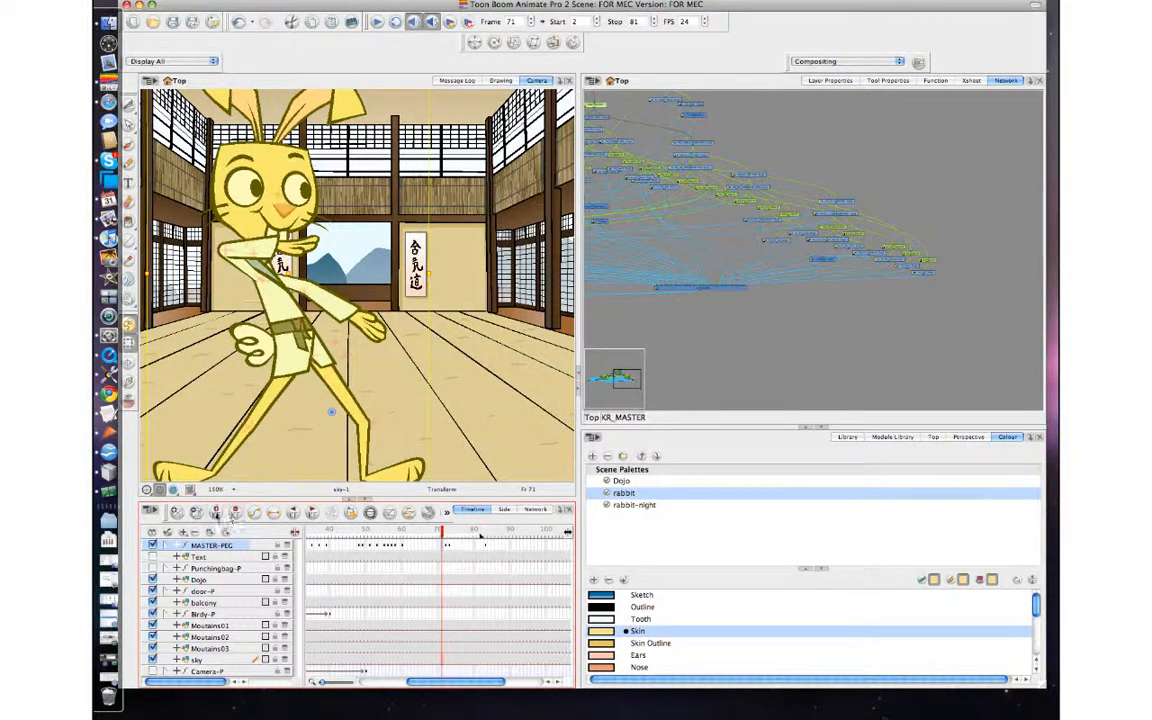
key(period)
key(comma)
key(comma)
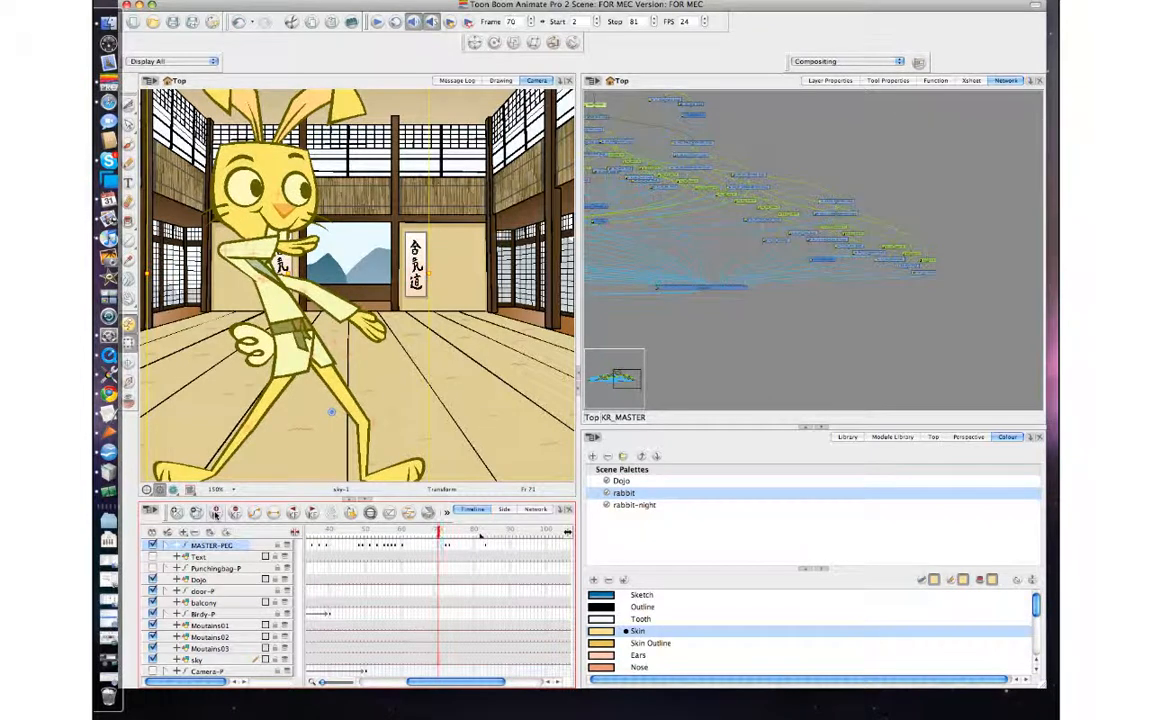
key(period)
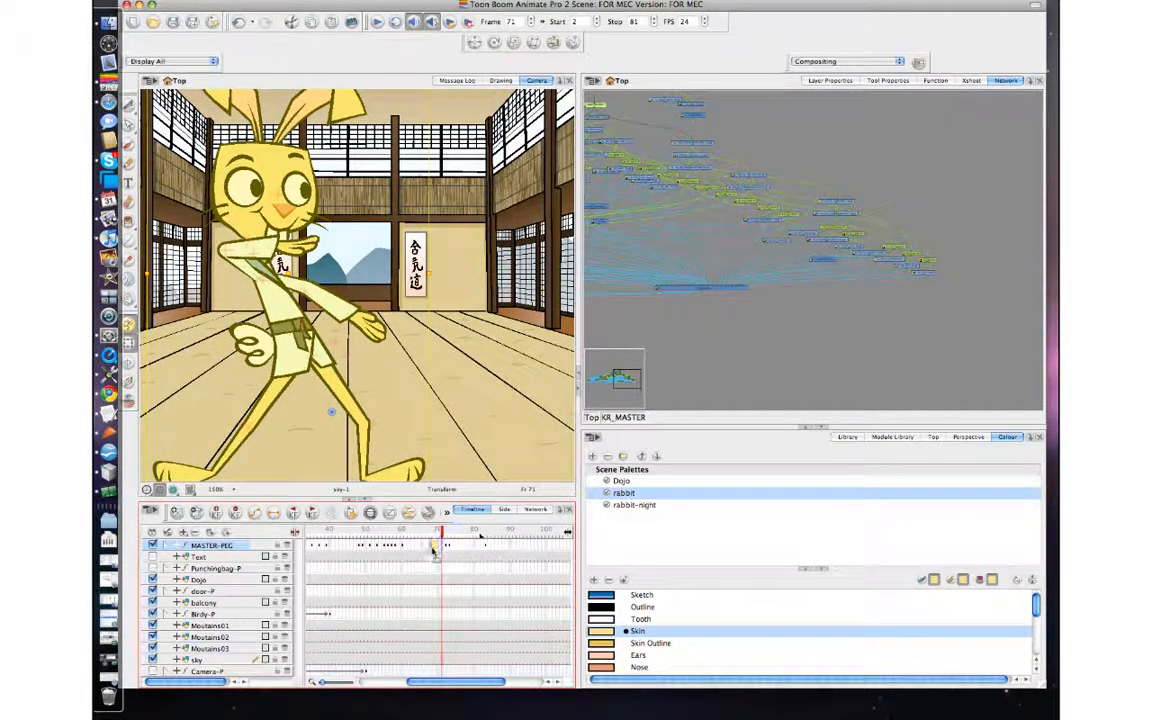
click(432, 547)
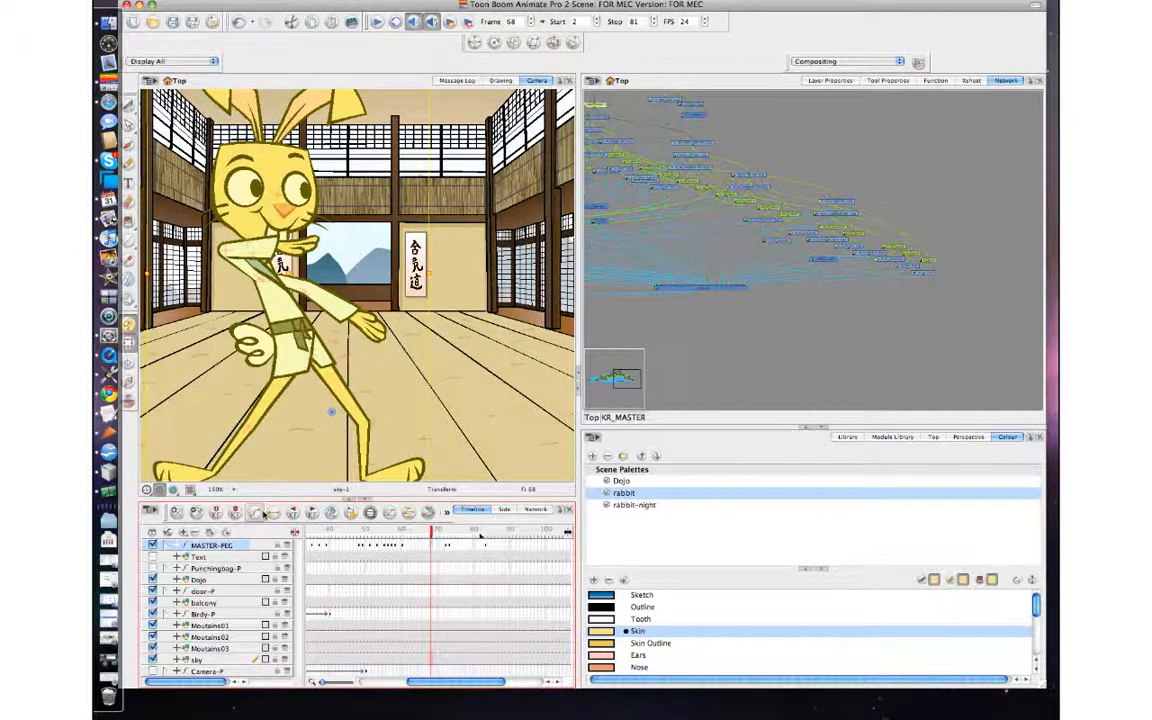
key(period)
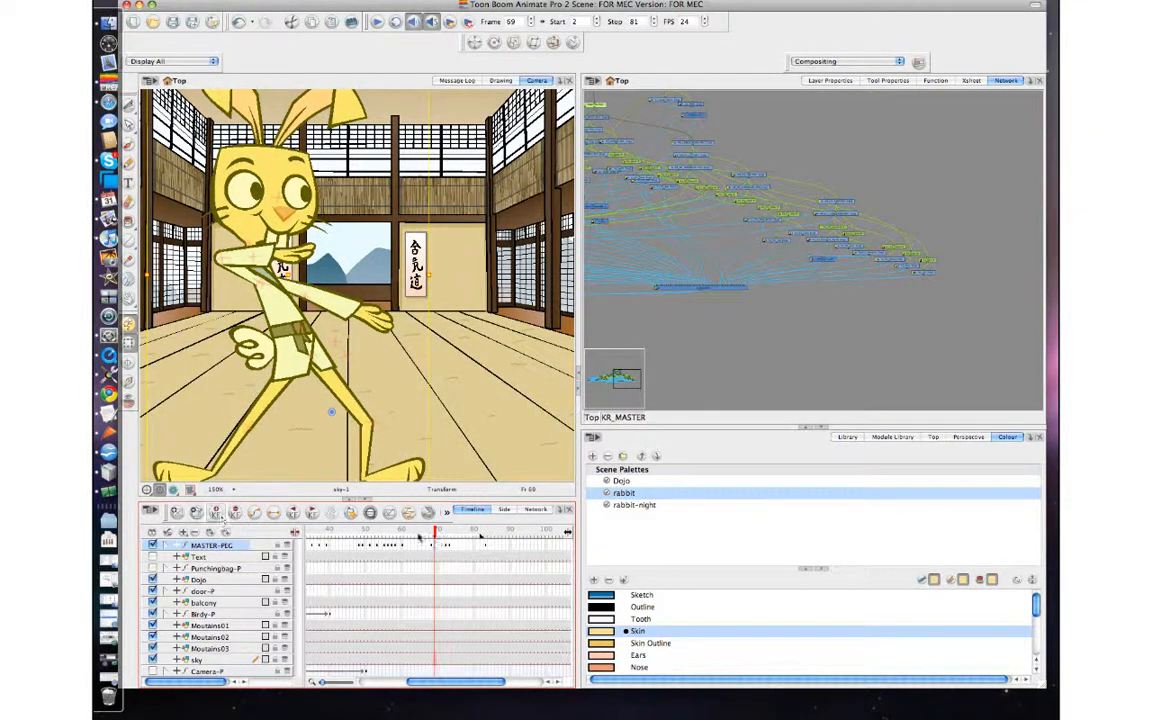
click(432, 548)
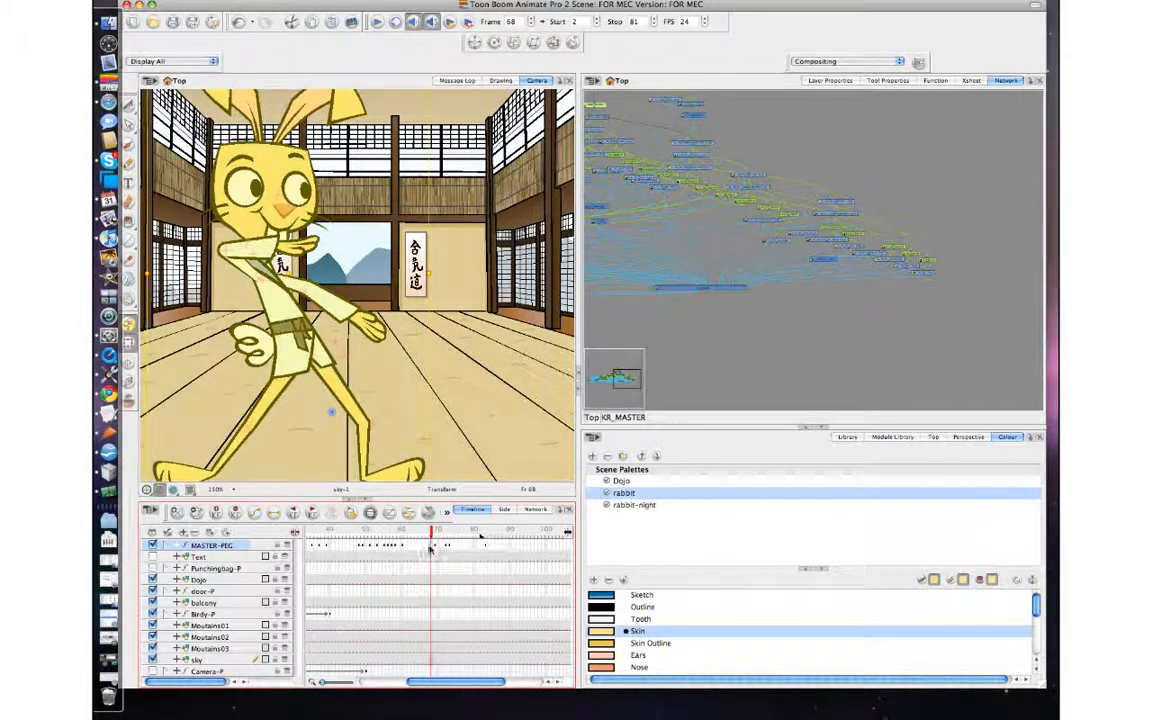
key(period)
key(comma)
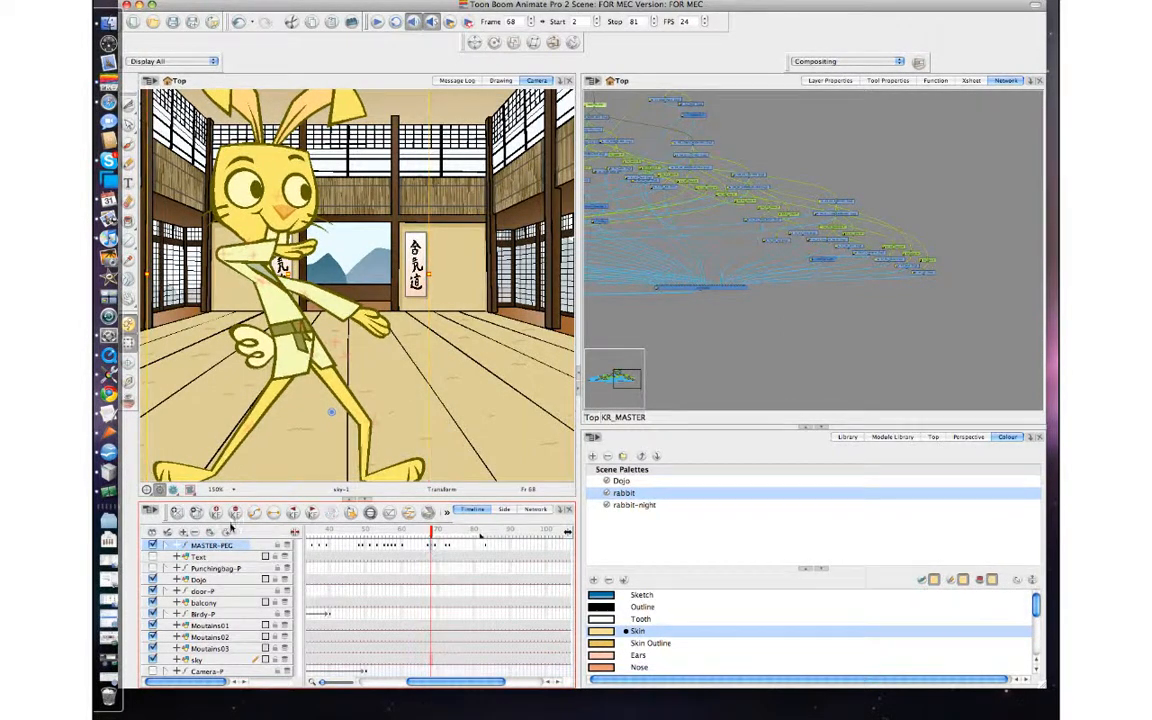
Space the anticipation keyframes on MASTER-PEG at frames 65 and 67, ahead of the in-between at frame 69.
click(429, 548)
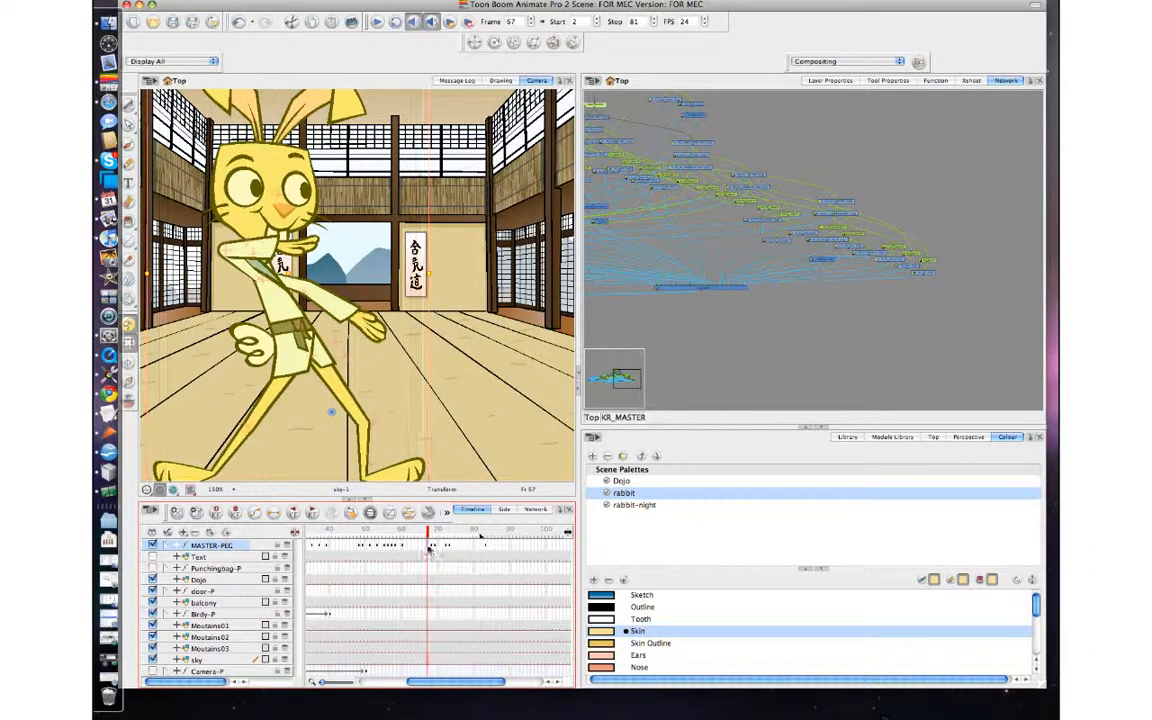
key(period)
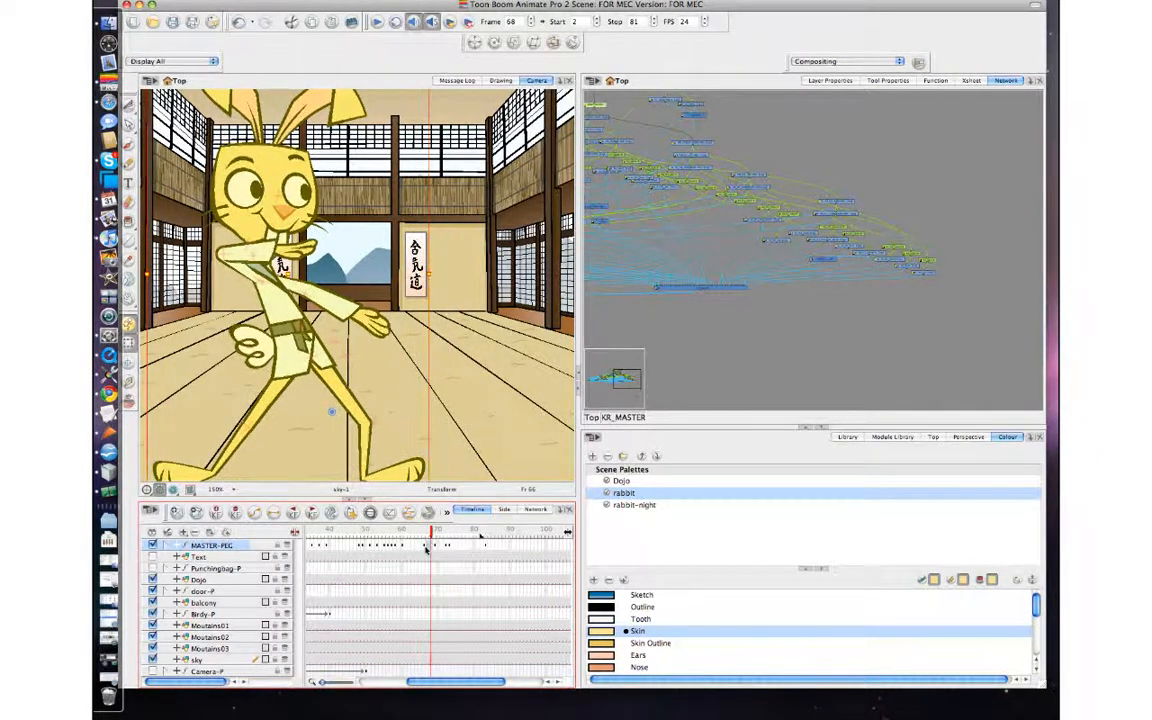
key(comma)
key(comma)
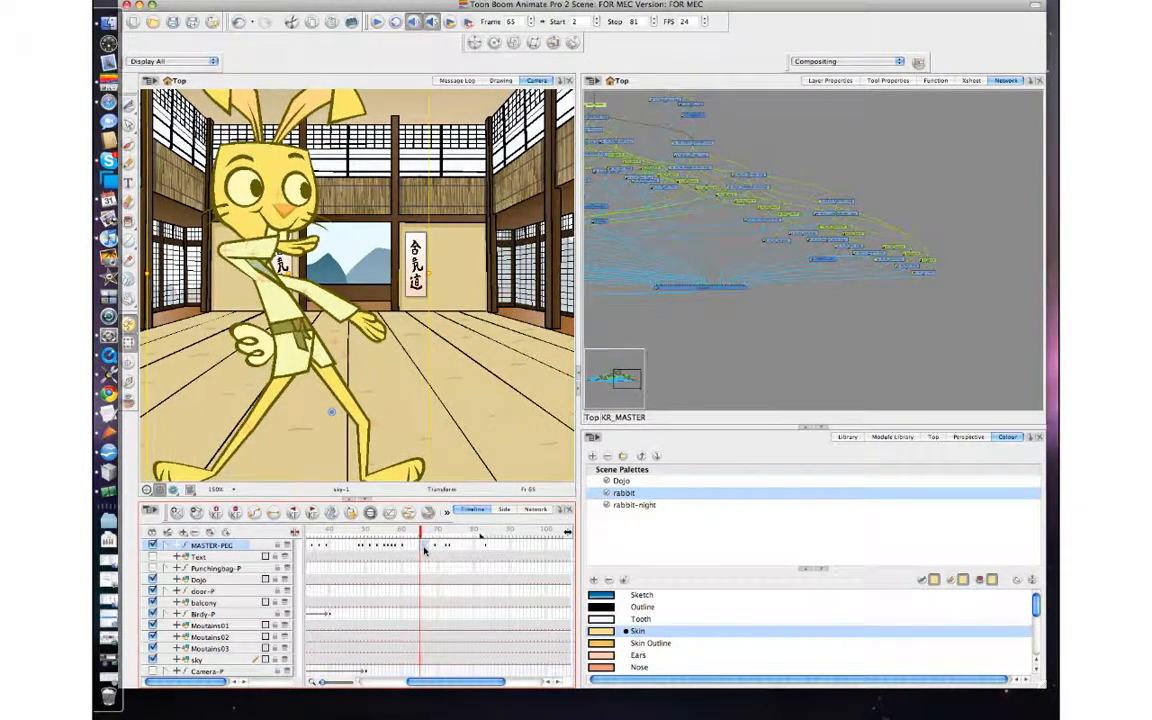
key(period)
key(period)
key(period)
key(period)
key(period)
key(period)
key(period)
key(period)
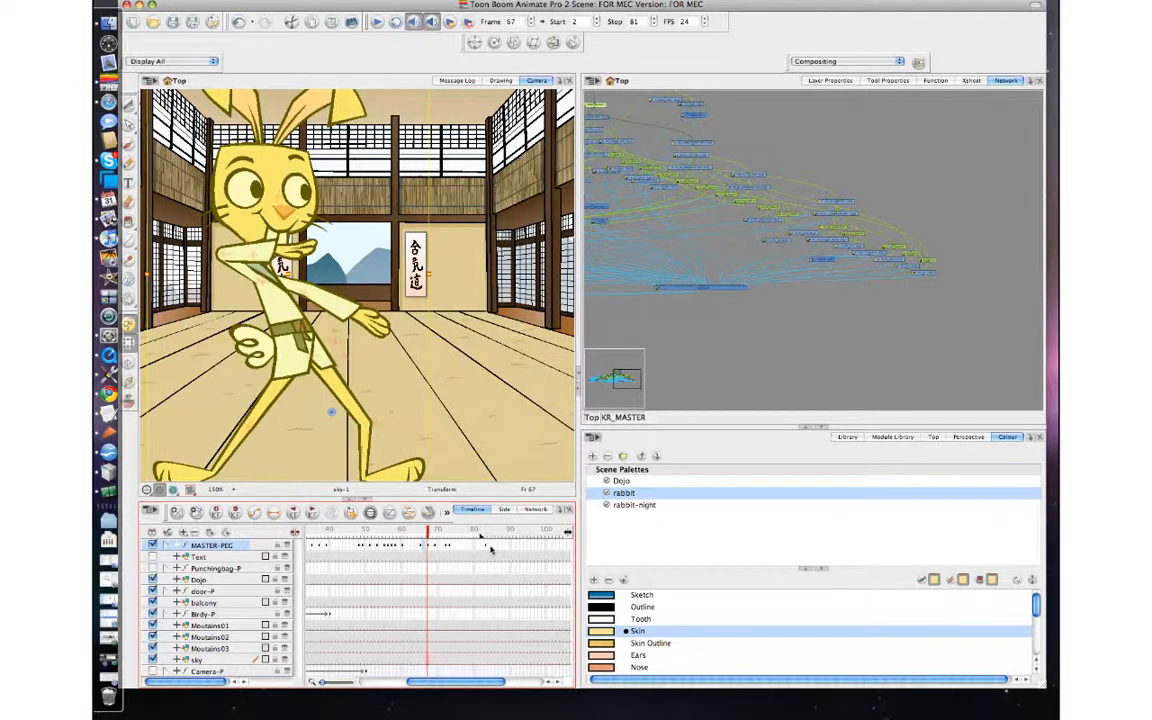
Step through the respaced keyframes up to frame 74 to examine the change from crouch to raised fist.
key(comma)
key(comma)
key(comma)
key(comma)
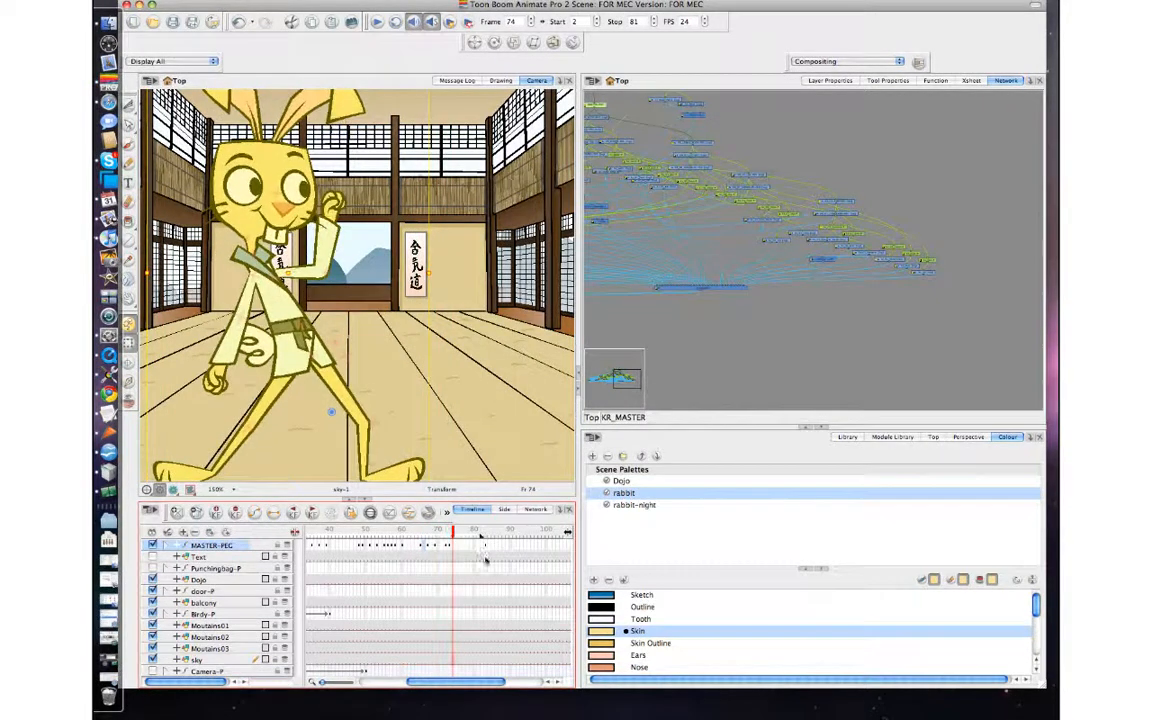
key(period)
key(period)
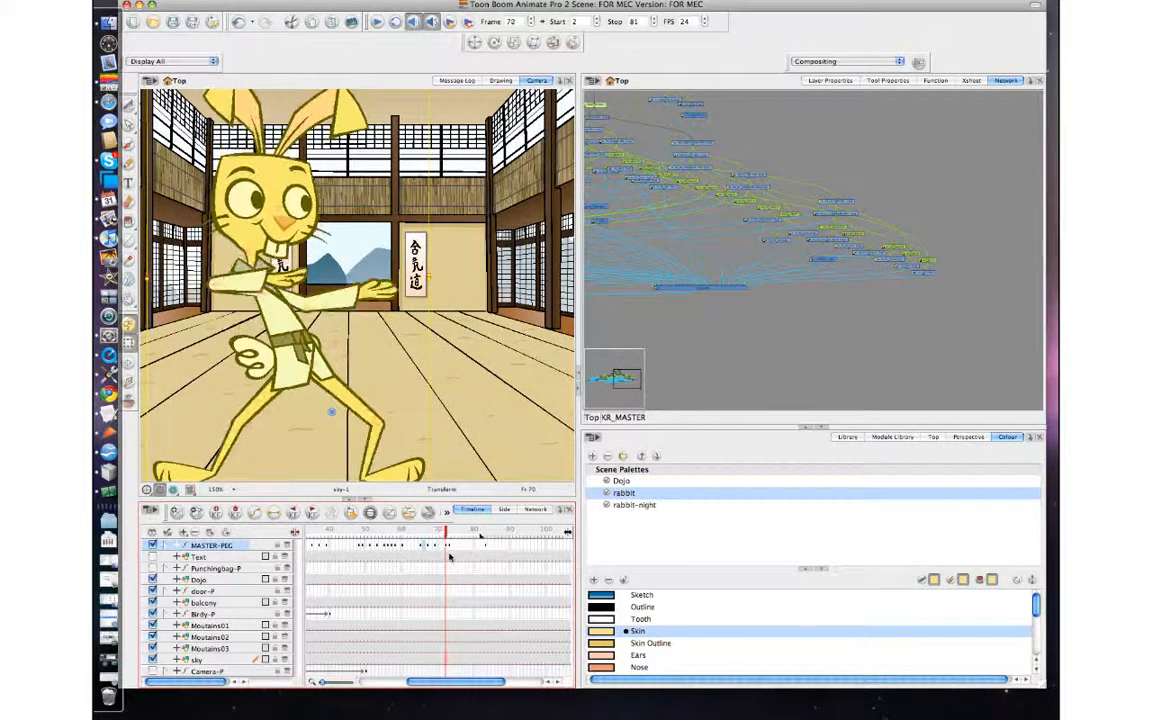
key(period)
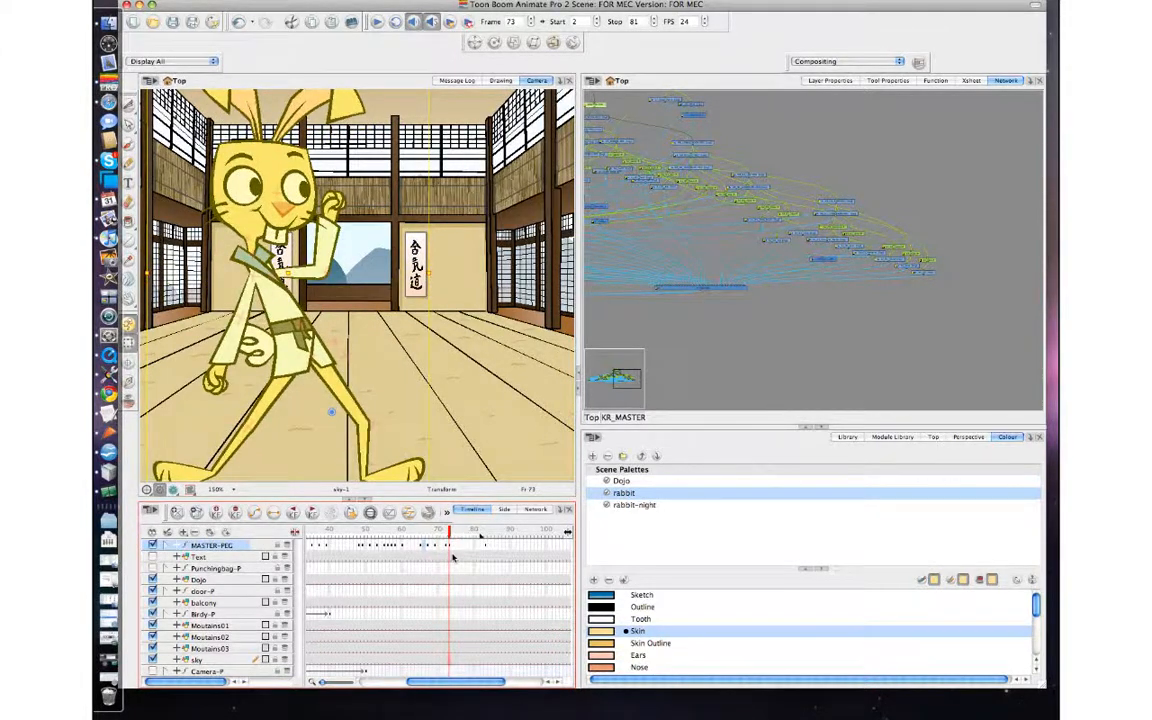
key(comma)
key(period)
key(comma)
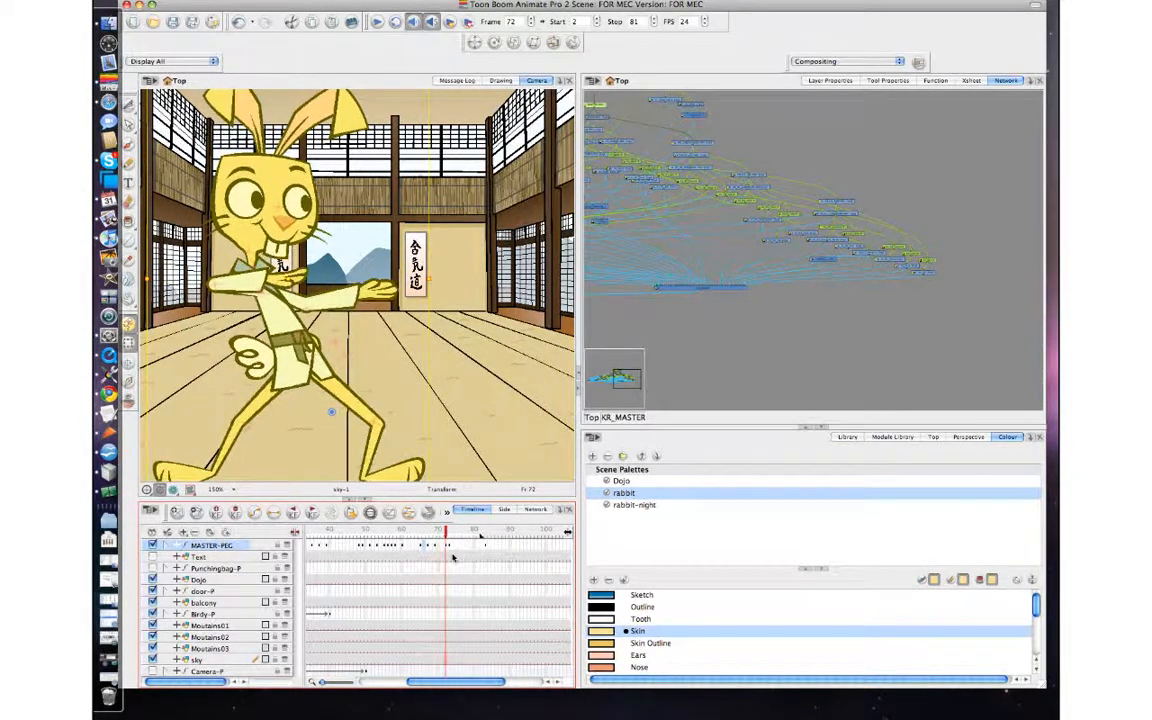
key(period)
key(comma)
key(comma)
key(comma)
key(comma)
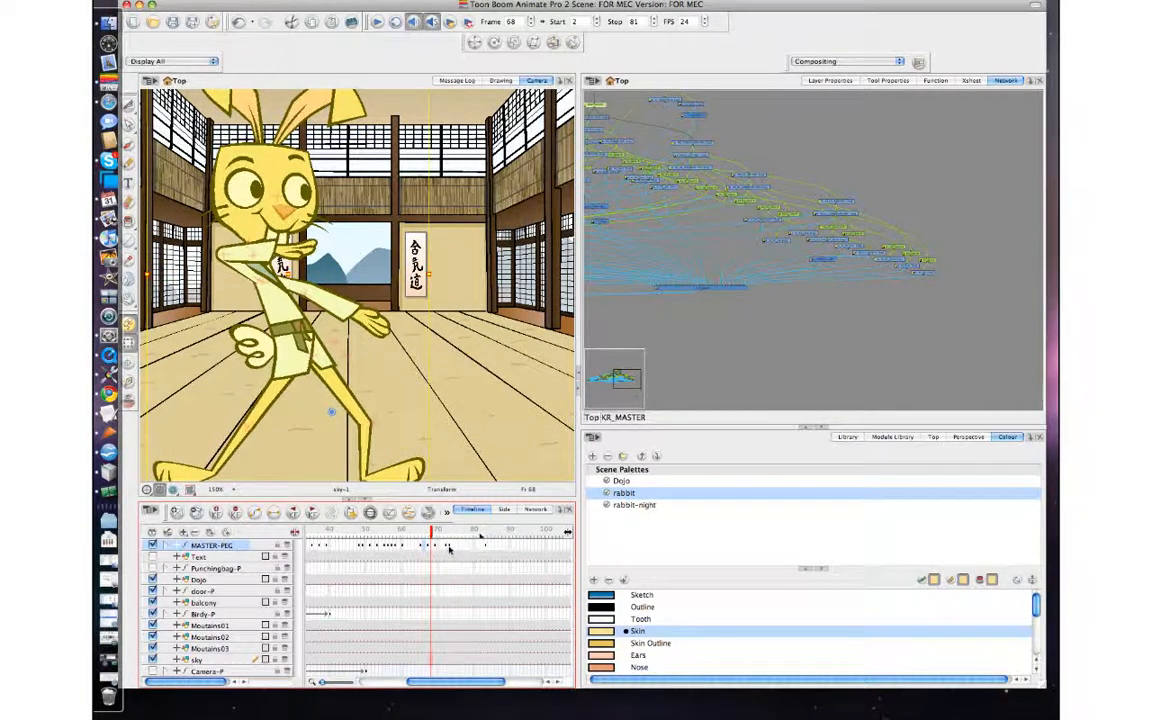
Move the raised-fist keyframe on MASTER-PEG to frame 74 and add an in-between keyframe at frame 73.
click(449, 546)
key(comma)
key(period)
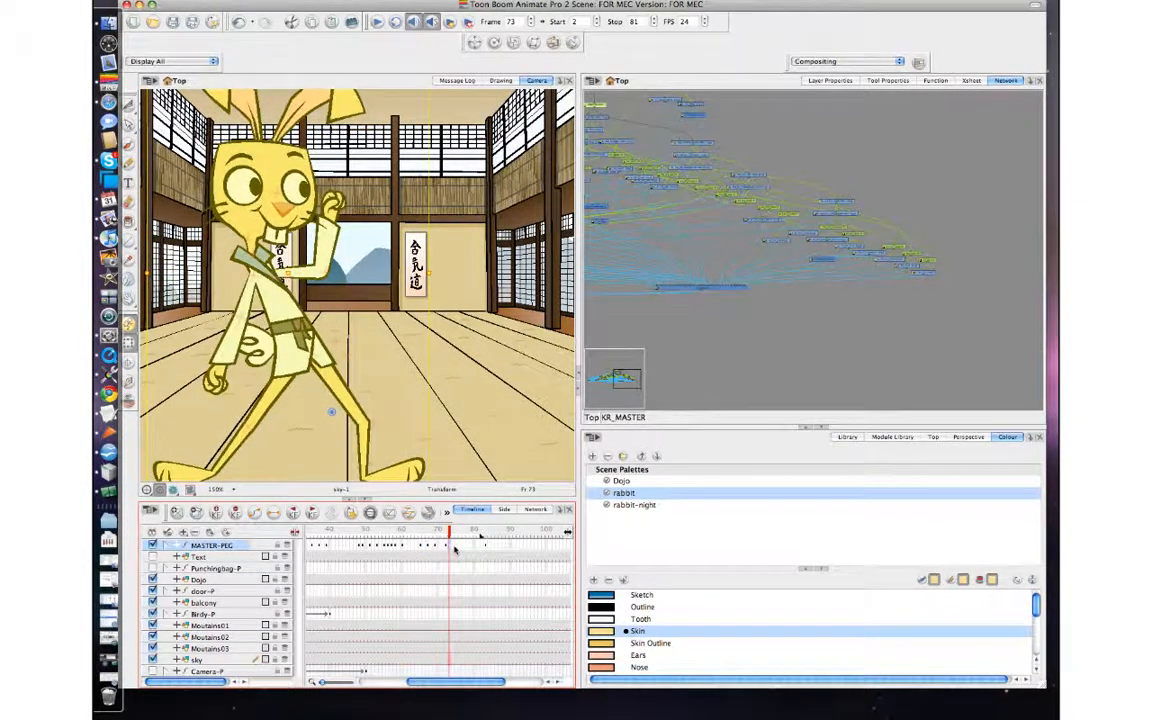
key(period)
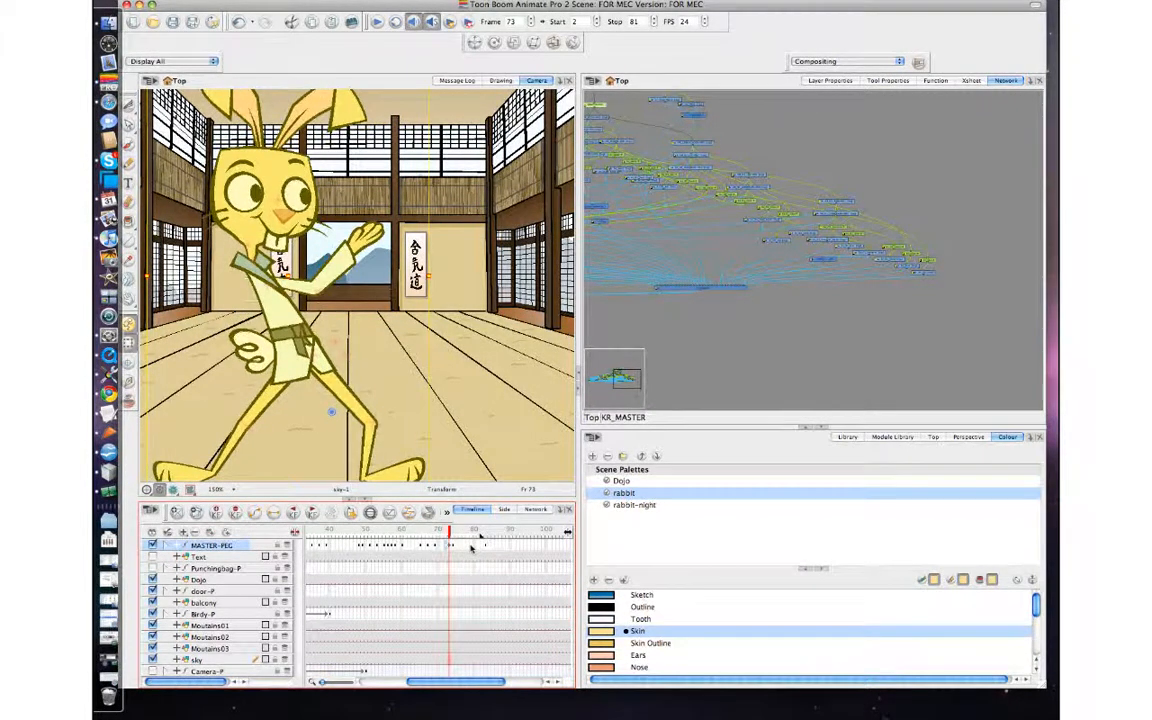
key(period)
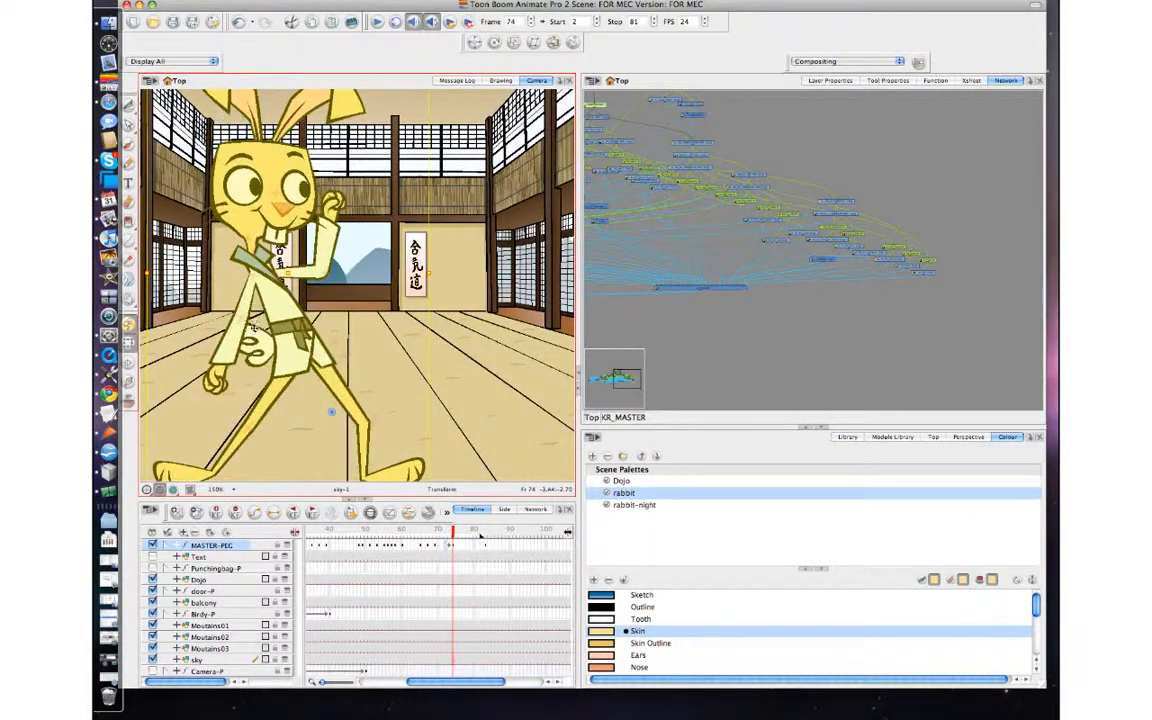
Select the whole KR_02 arm, add a keyframe for it at frame 73, and compare its poses in the neighbouring frames.
click(246, 313)
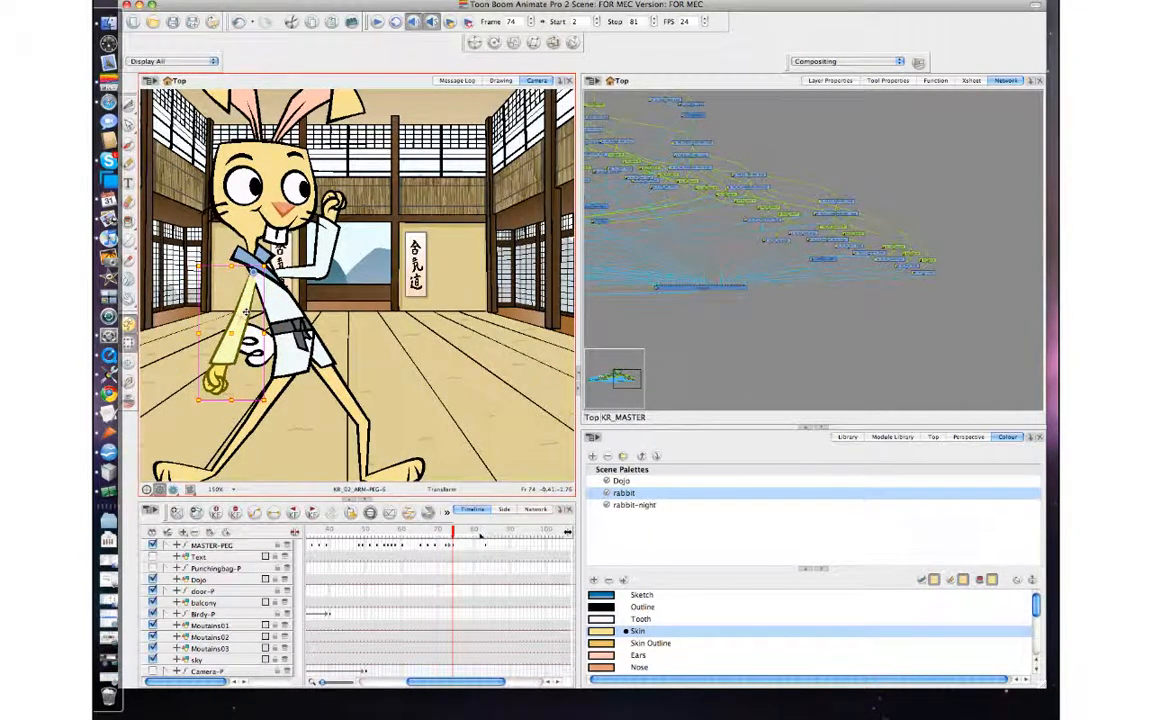
key(comma)
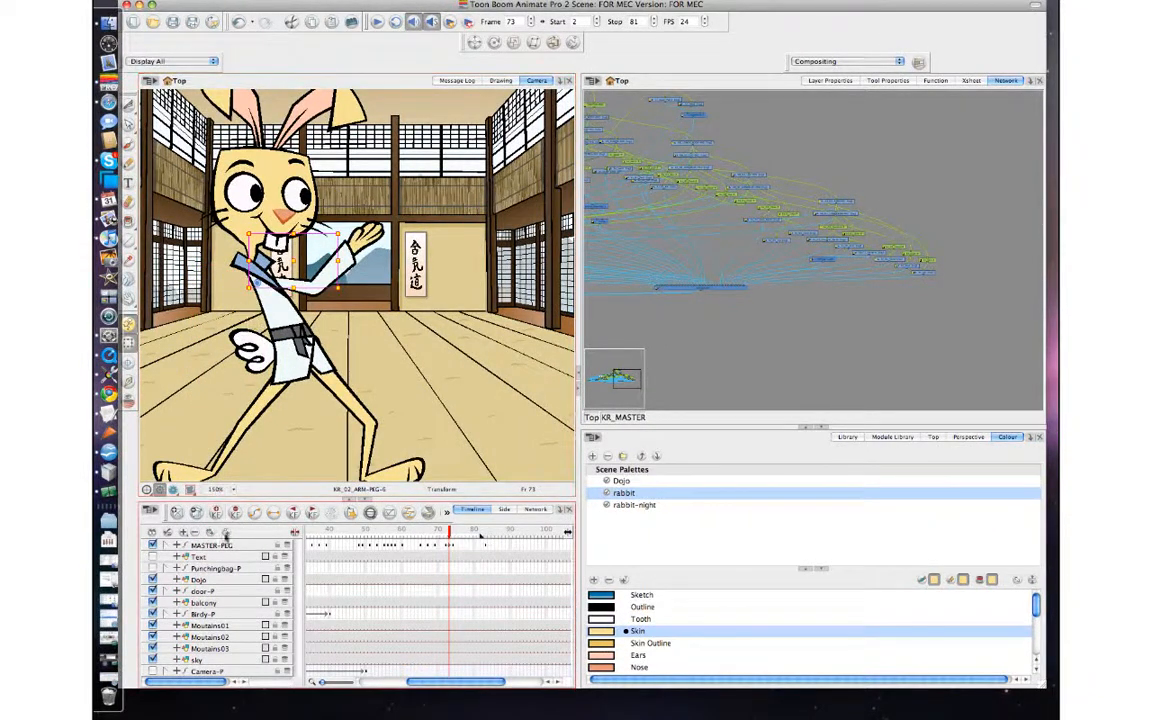
click(217, 512)
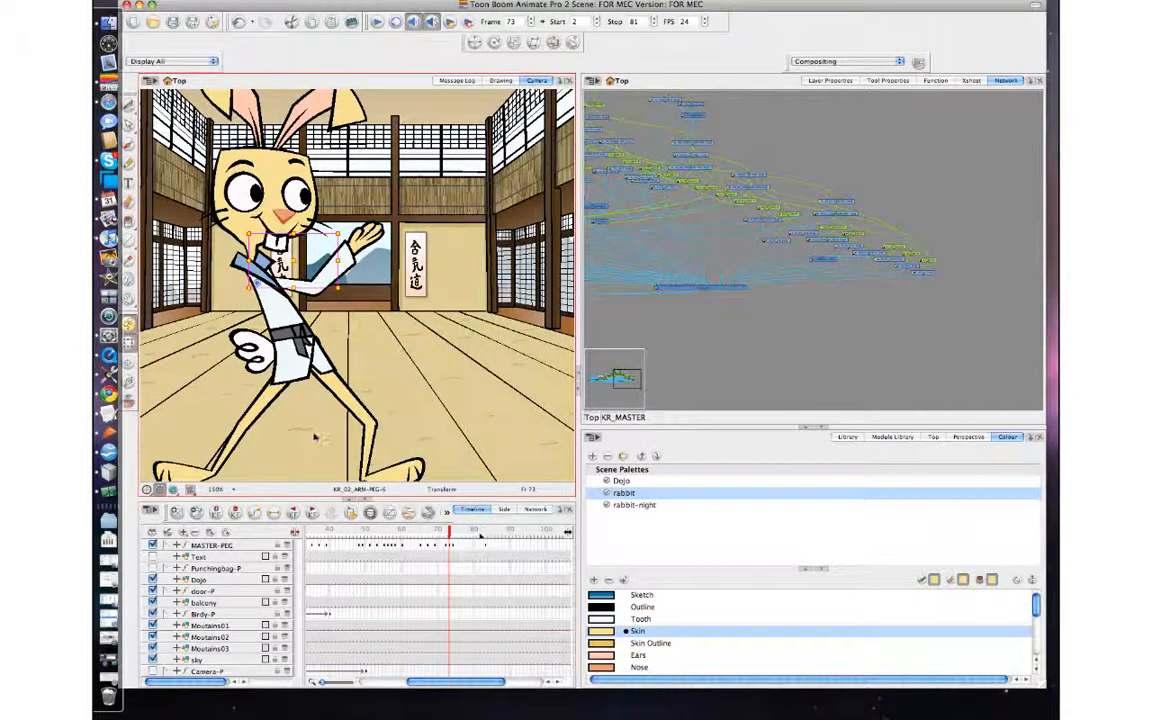
key(comma)
key(comma)
key(period)
key(period)
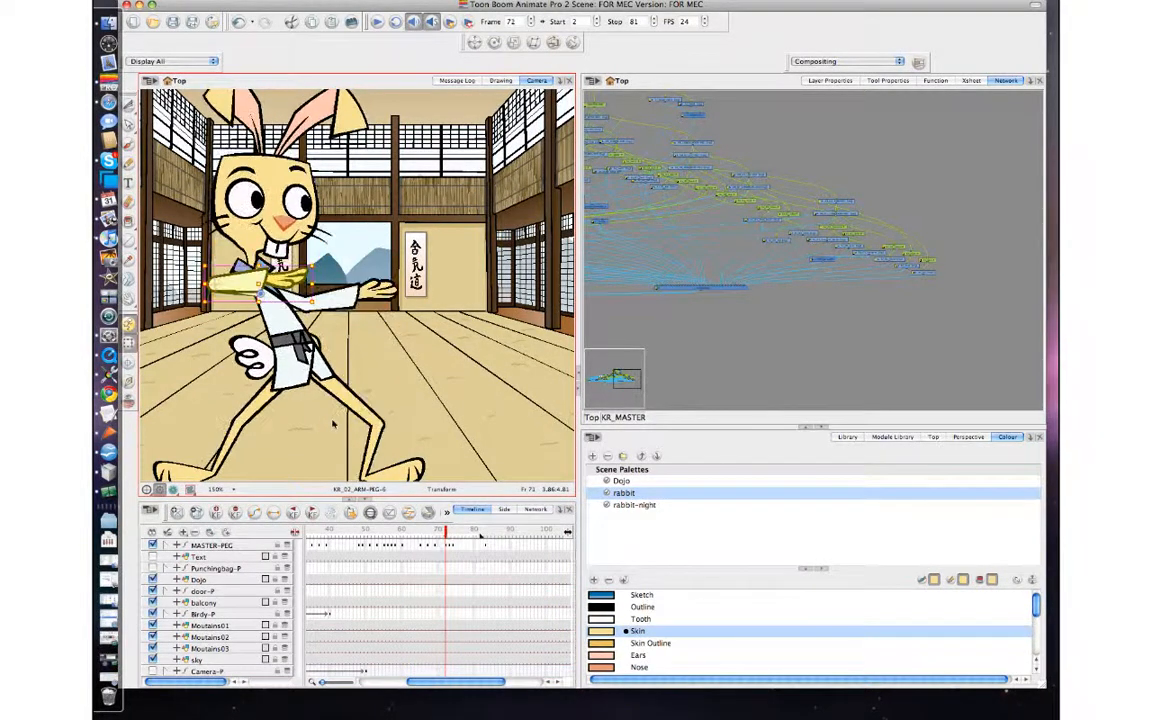
key(period)
key(period)
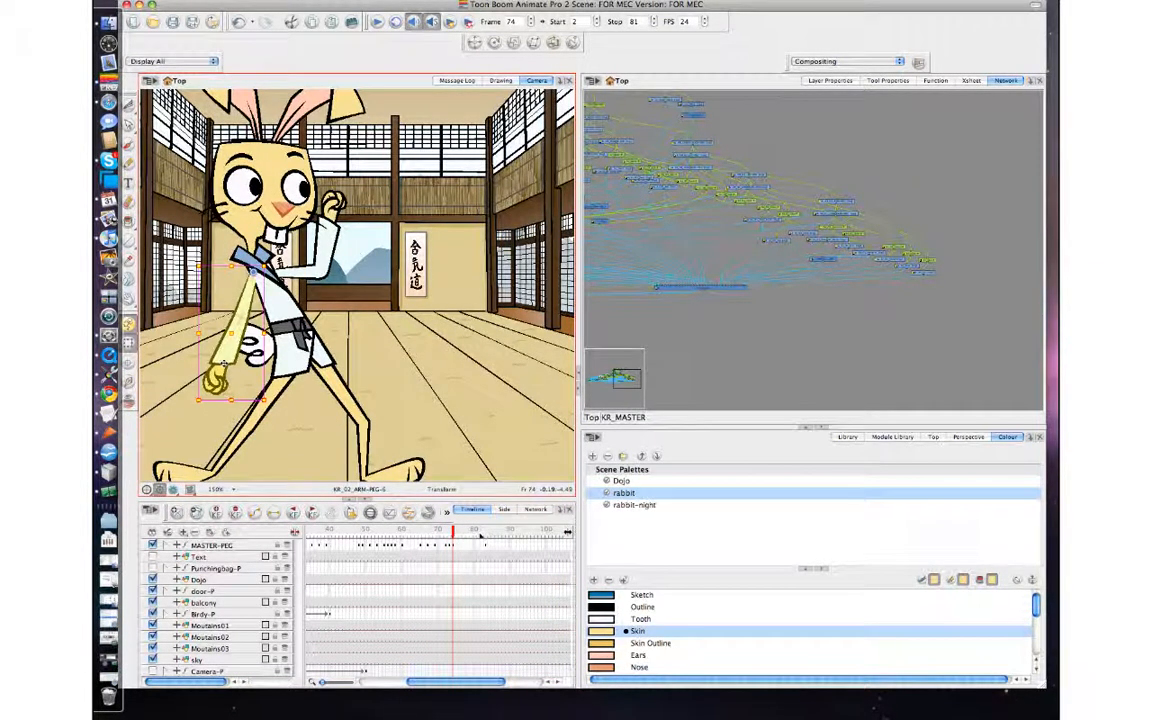
Rework the whole KR_02 arm at frame 73 so it swings down toward the hip, checking it against frames 72 and 74.
click(247, 387)
click(219, 377)
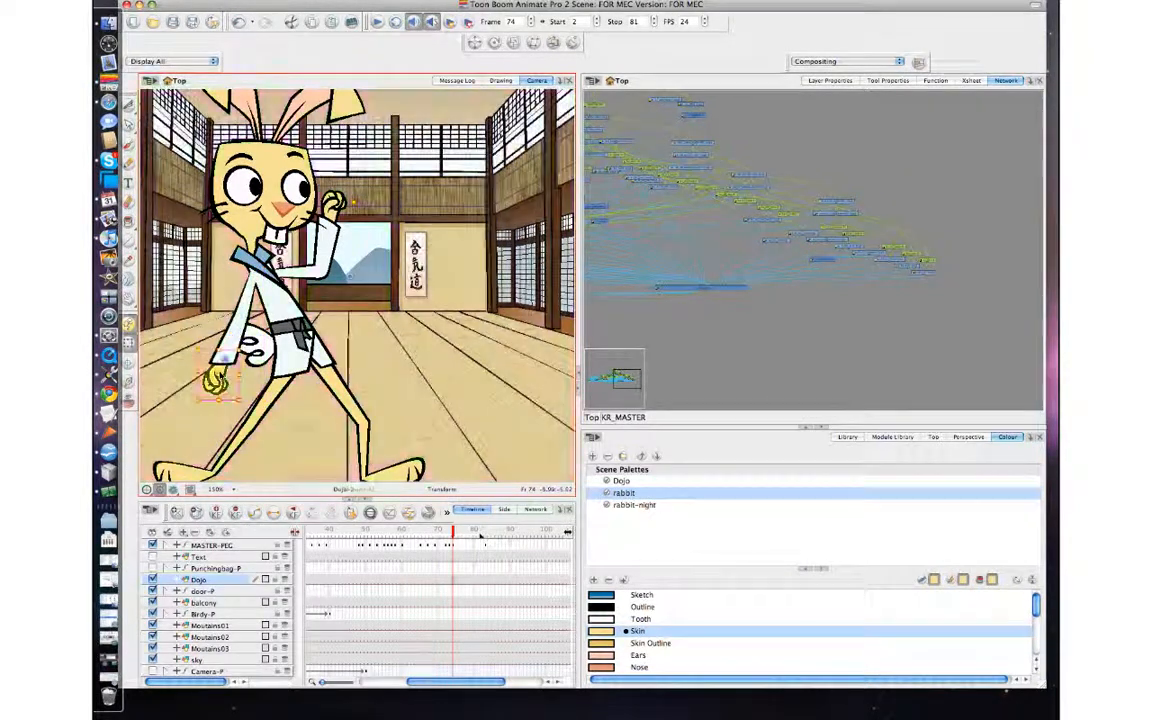
key(b)
key(b)
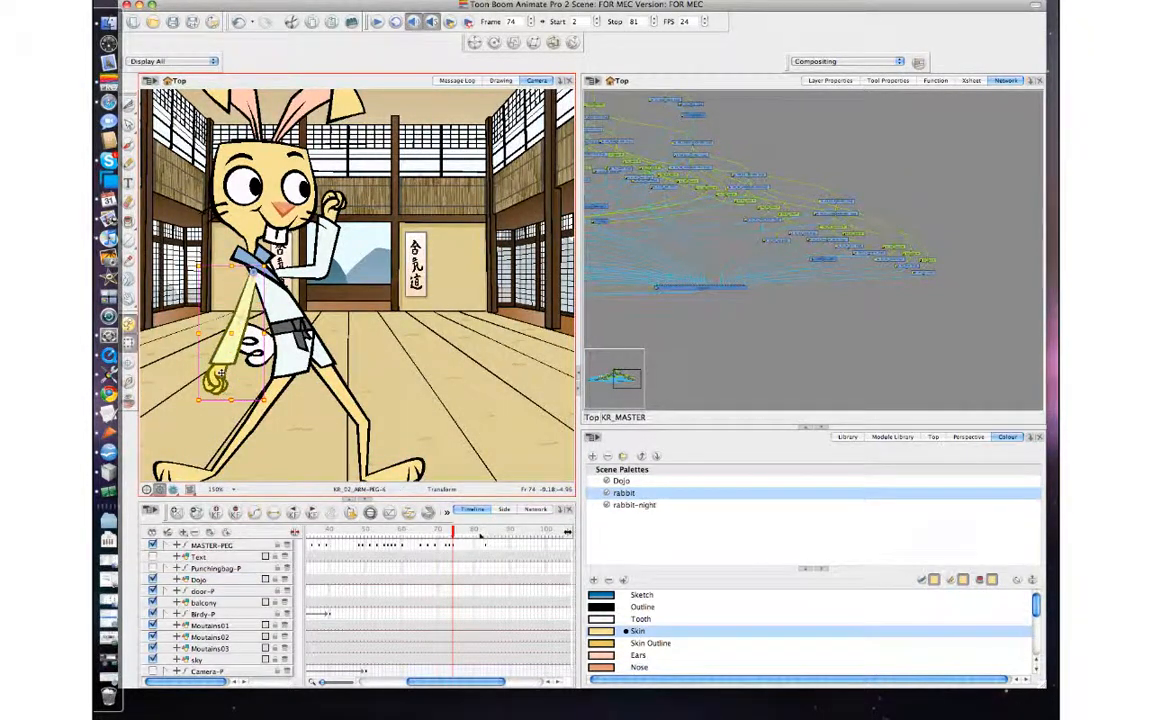
key(comma)
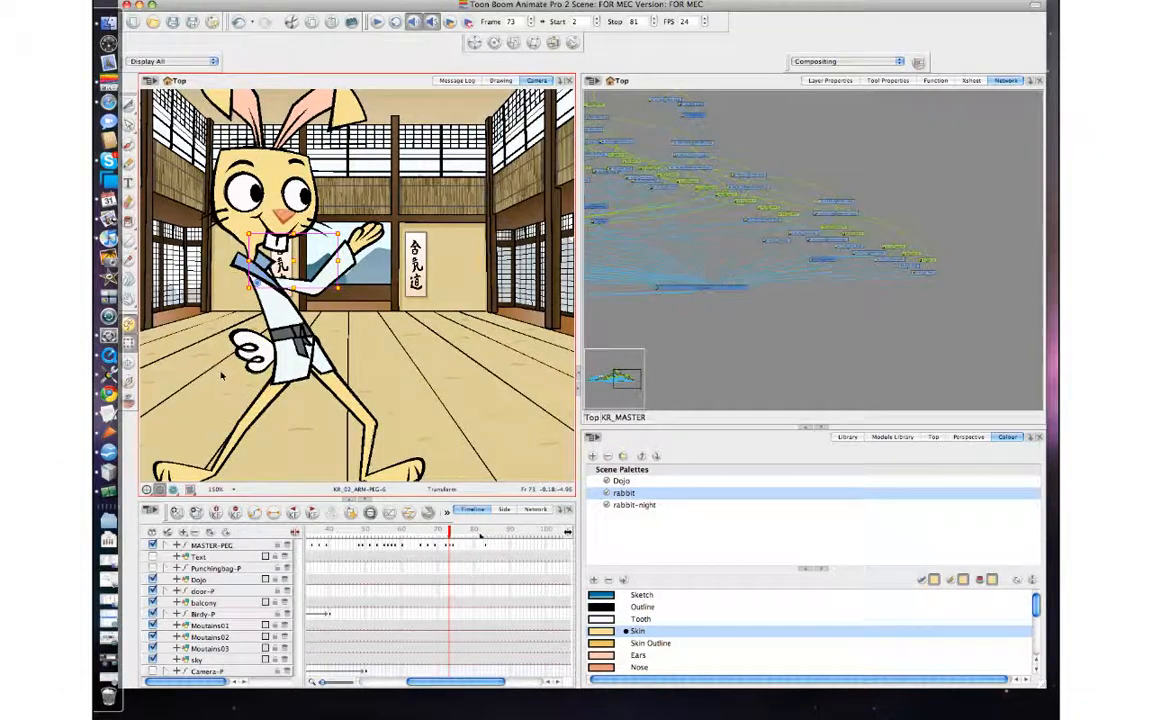
key(super+v)
key(comma)
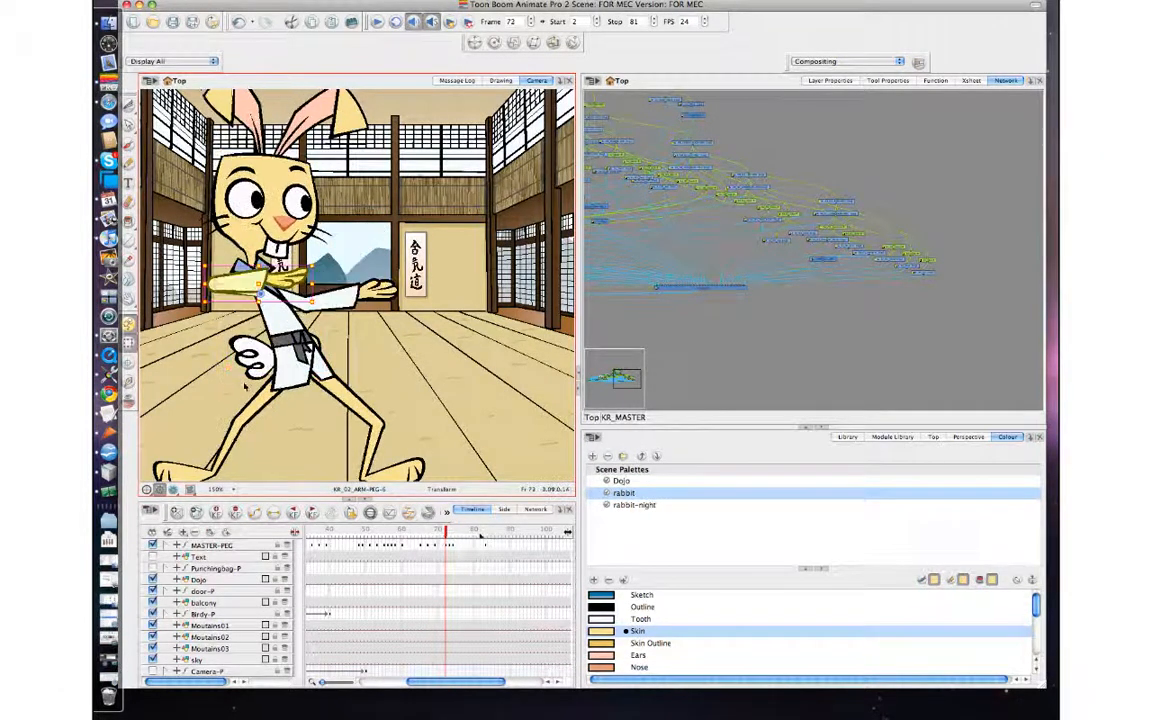
key(period)
key(period)
key(comma)
key(comma)
key(period)
key(period)
Select the KR_02 hand and swap its drawing at frame 73 for the open hand.
click(223, 381)
click(222, 381)
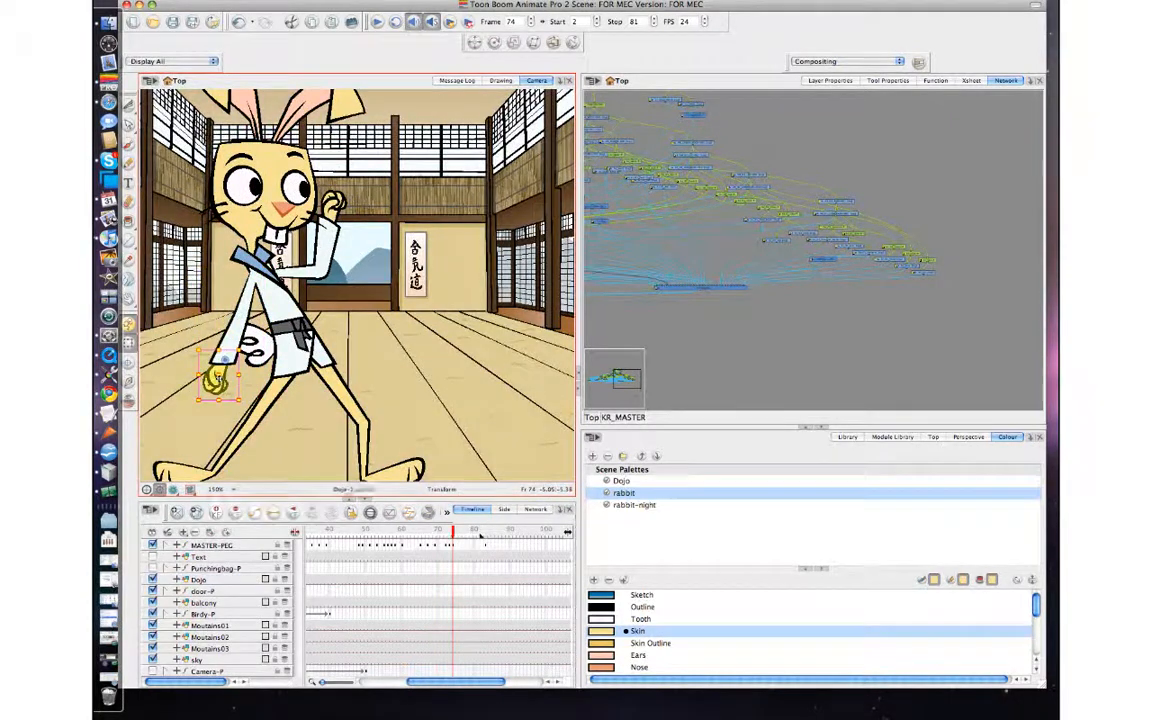
key(period)
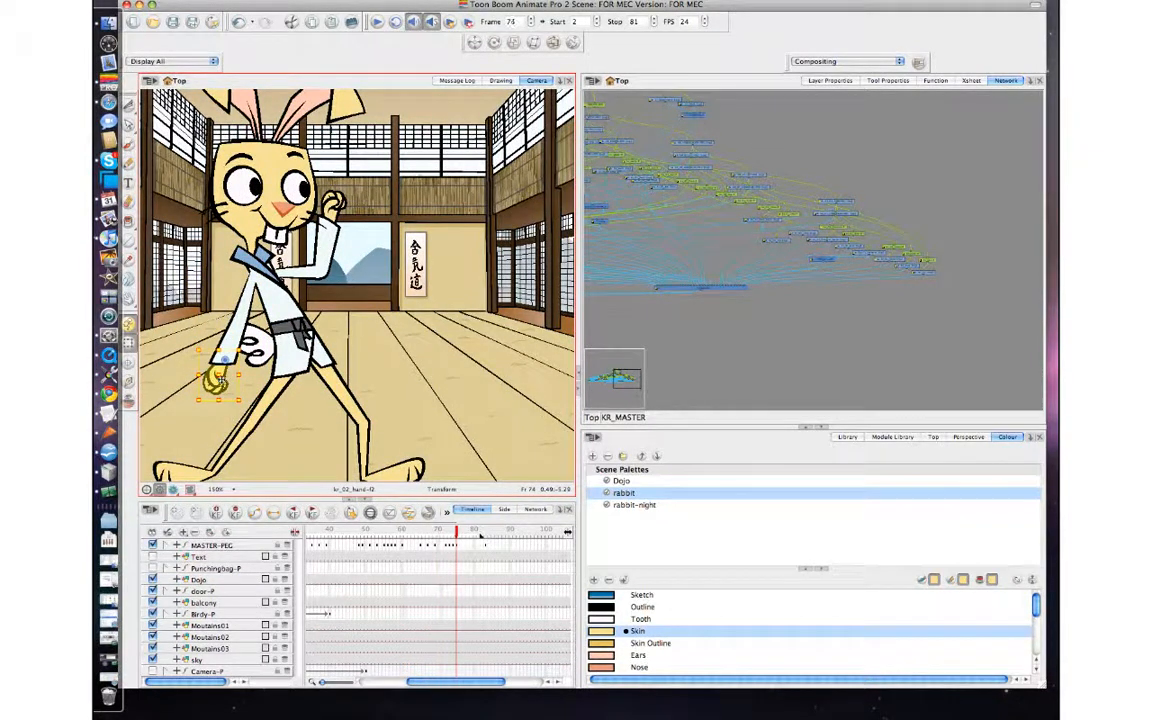
key(comma)
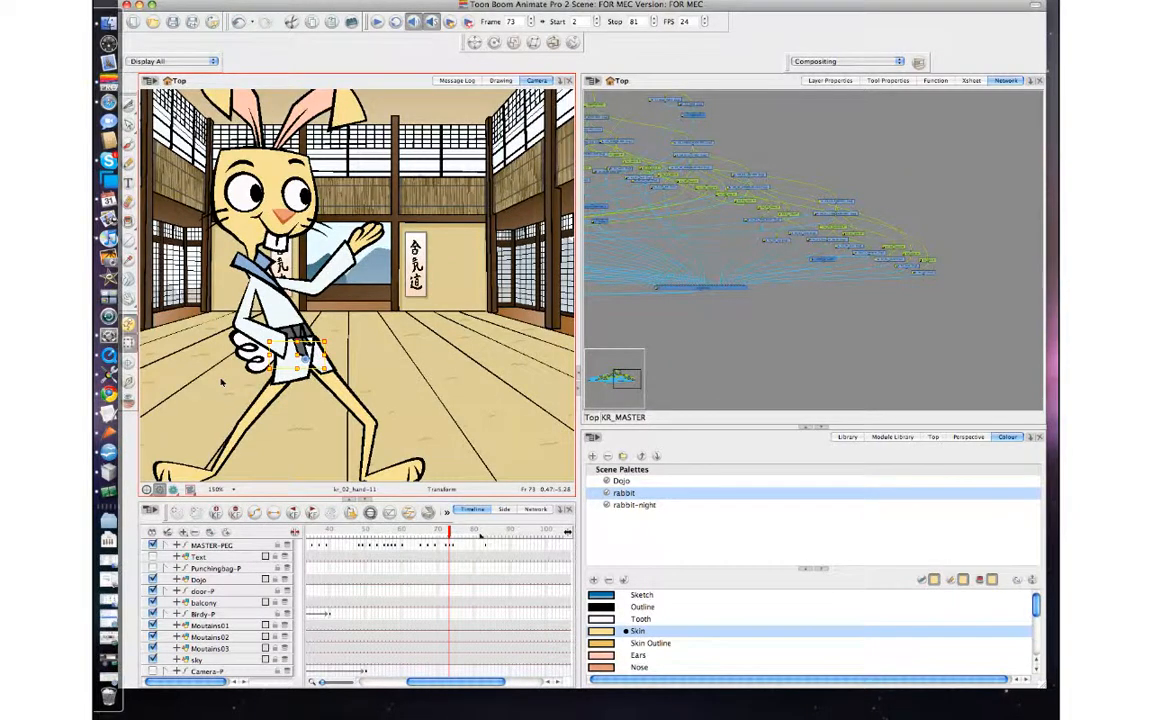
key(bracketright)
key(comma)
key(period)
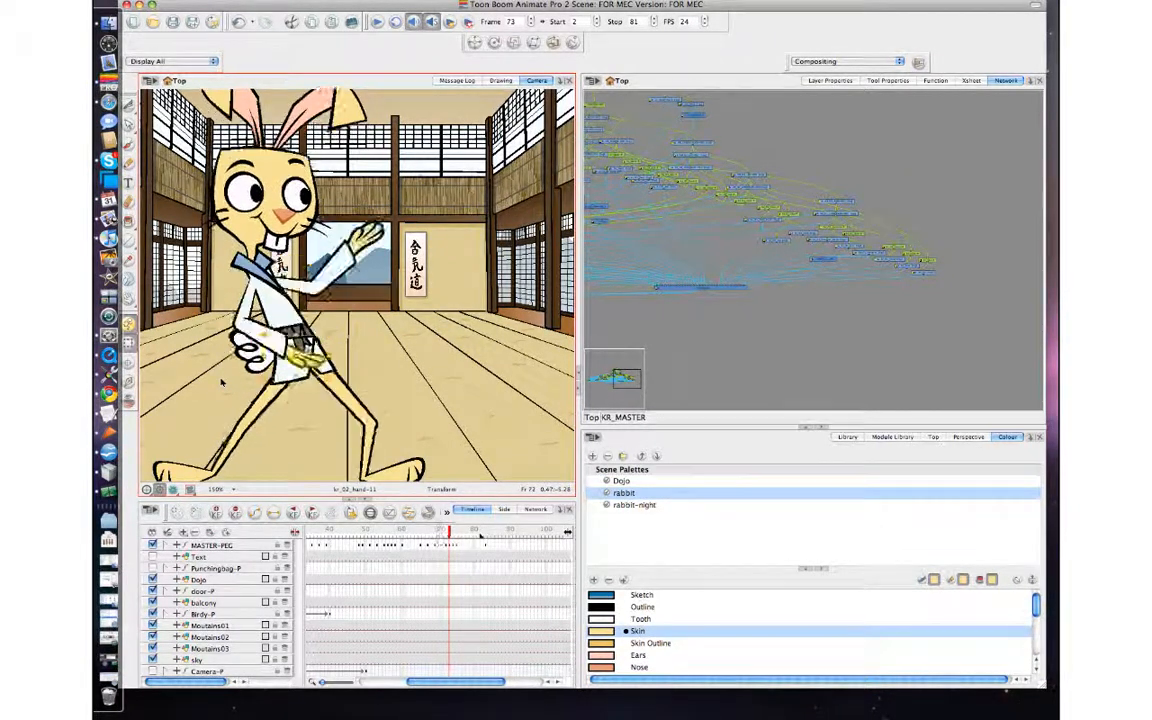
Flip back and forth through frames 69 to 75 to examine the arms' swing into the raised-fist pose.
key(period)
key(comma)
key(comma)
key(comma)
key(period)
key(period)
key(period)
key(period)
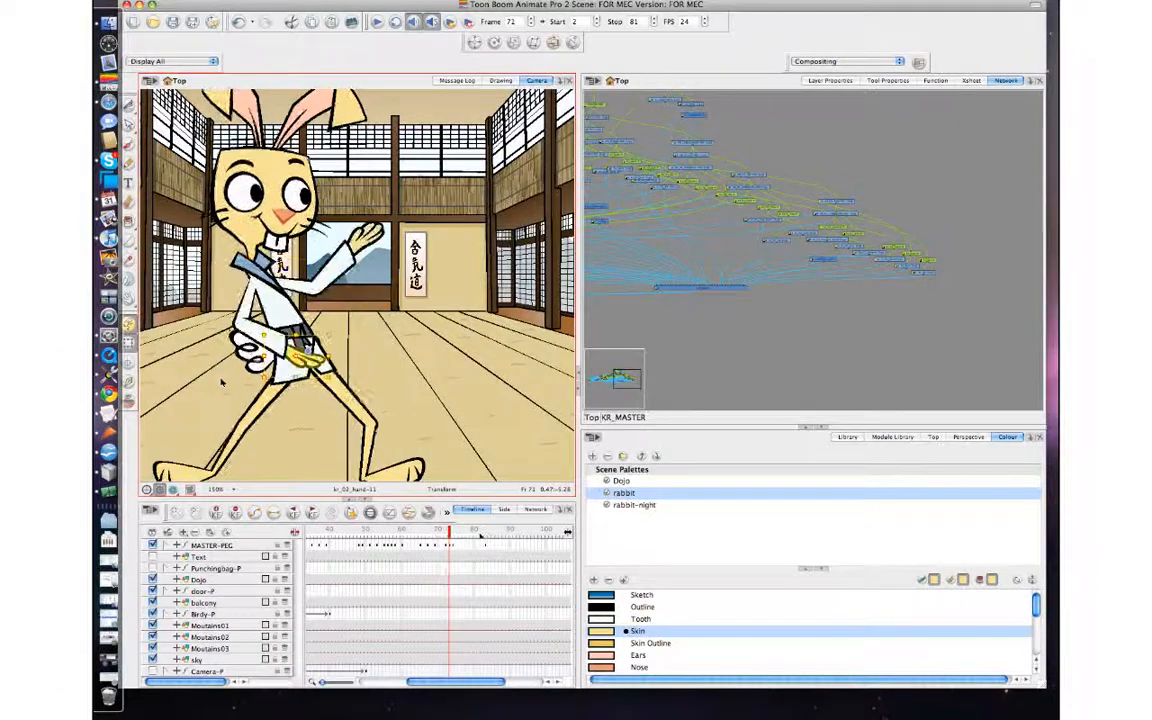
key(comma)
key(comma)
key(comma)
key(comma)
key(comma)
key(comma)
key(comma)
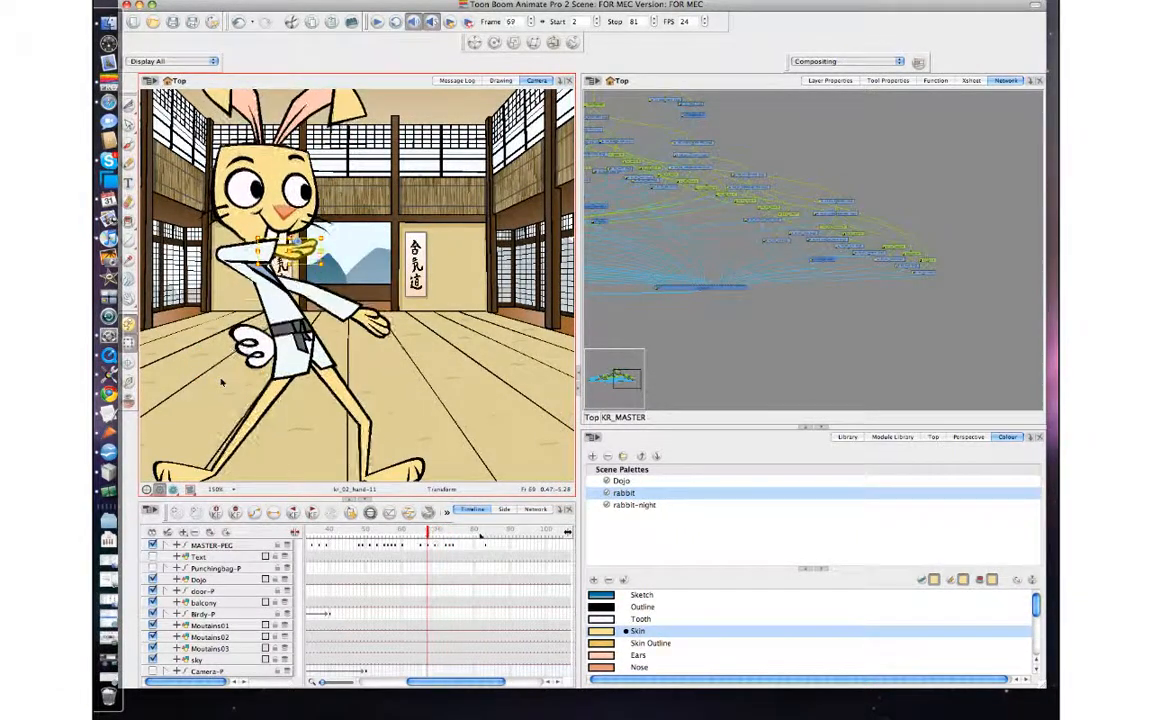
key(period)
key(period)
key(period)
key(period)
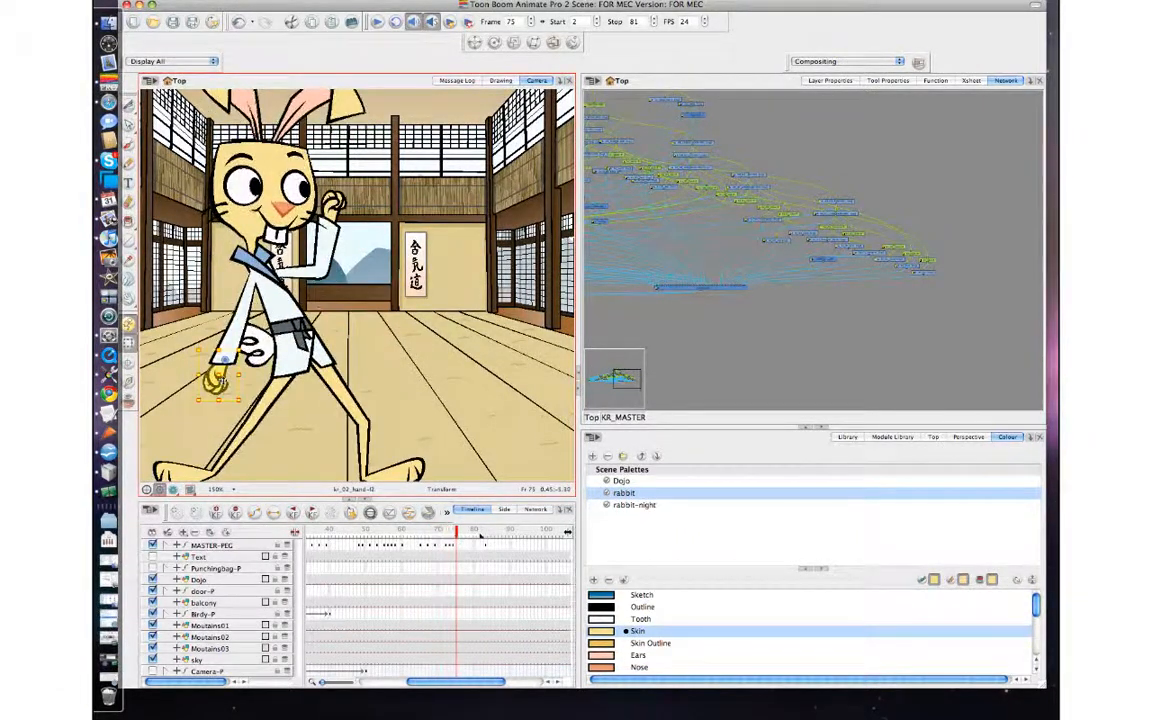
key(comma)
key(comma)
key(period)
key(comma)
key(comma)
key(comma)
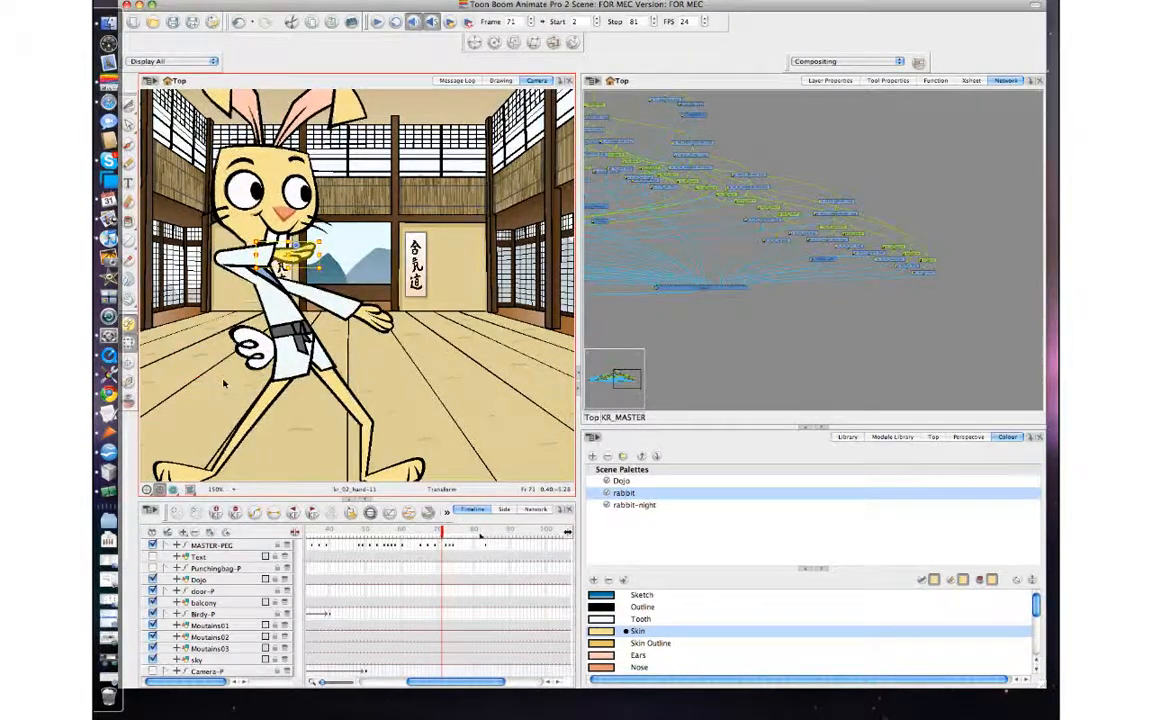
key(period)
key(period)
Add a keyframe for the whole rabbit on MASTER-PEG at frame 75 and compare it with the preceding frames.
key(period)
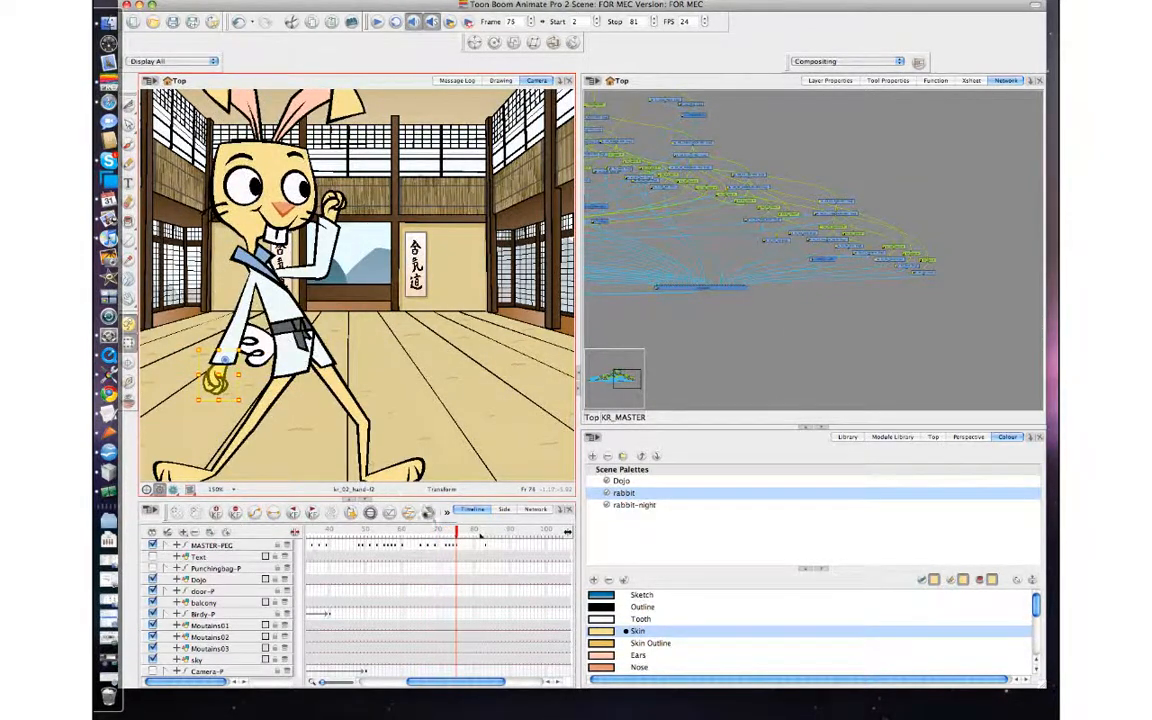
key(period)
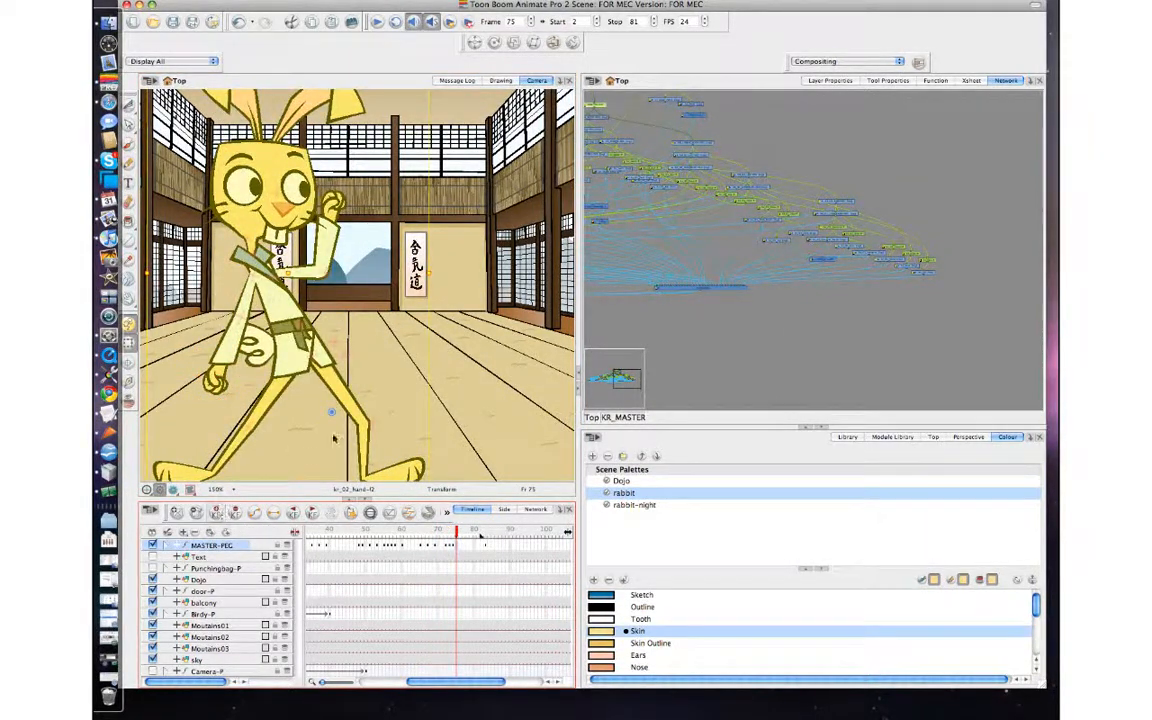
key(comma)
key(comma)
key(comma)
key(period)
key(period)
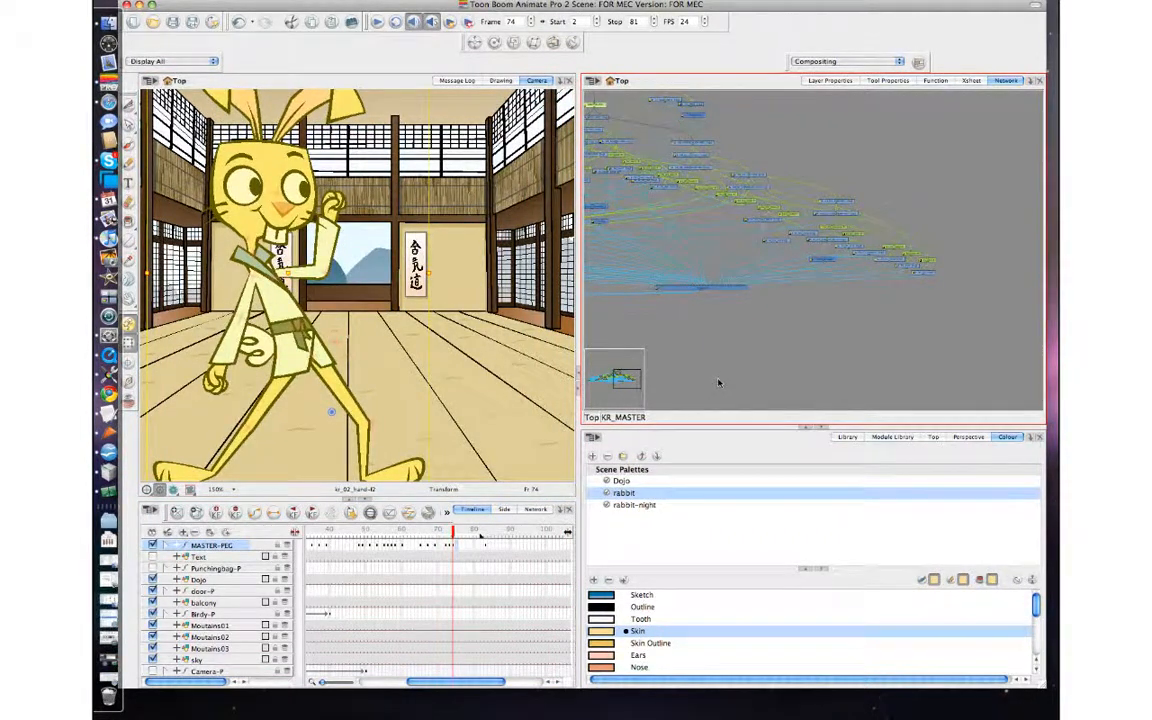
key(comma)
key(period)
key(period)
key(period)
key(comma)
key(comma)
key(comma)
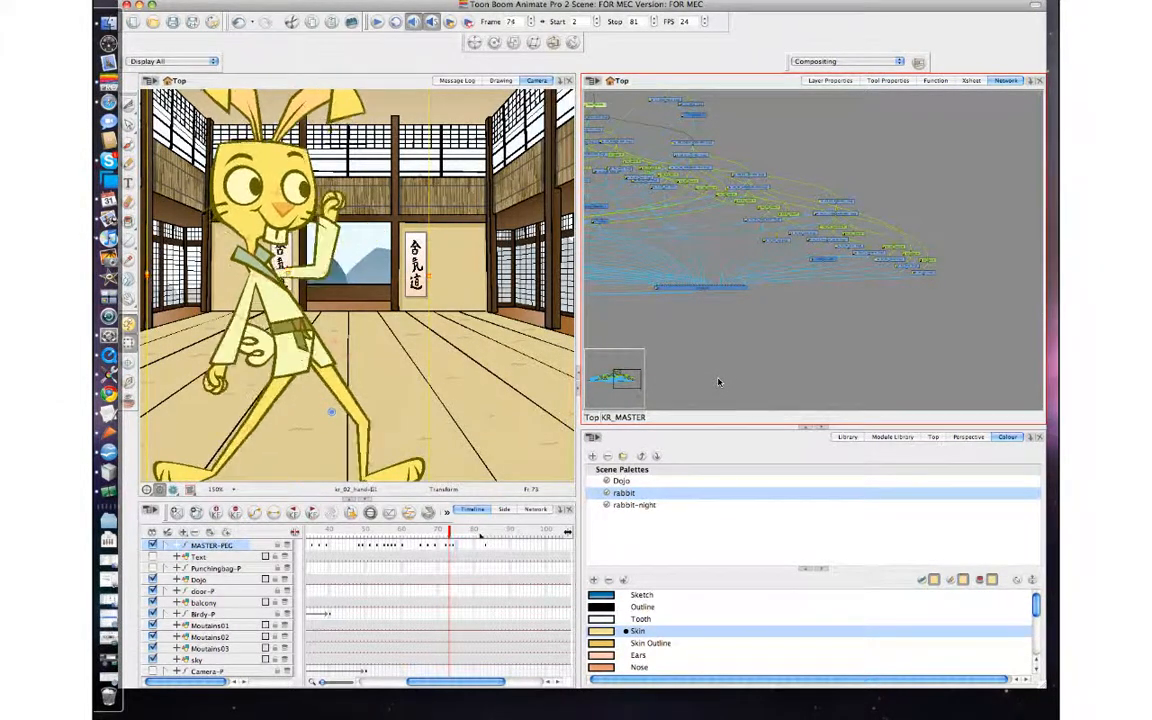
key(period)
Select the rabbit's whole upper body at frame 74 and lower its pivot to the bottom of the jacket.
click(292, 215)
key(b)
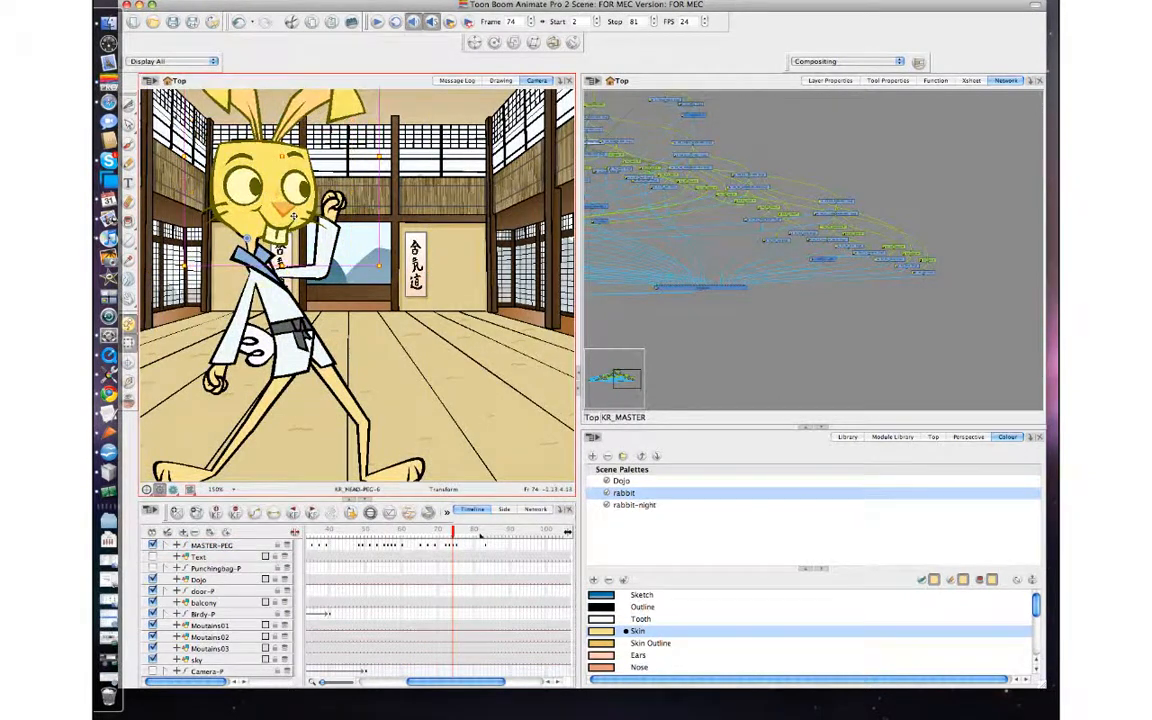
key(b)
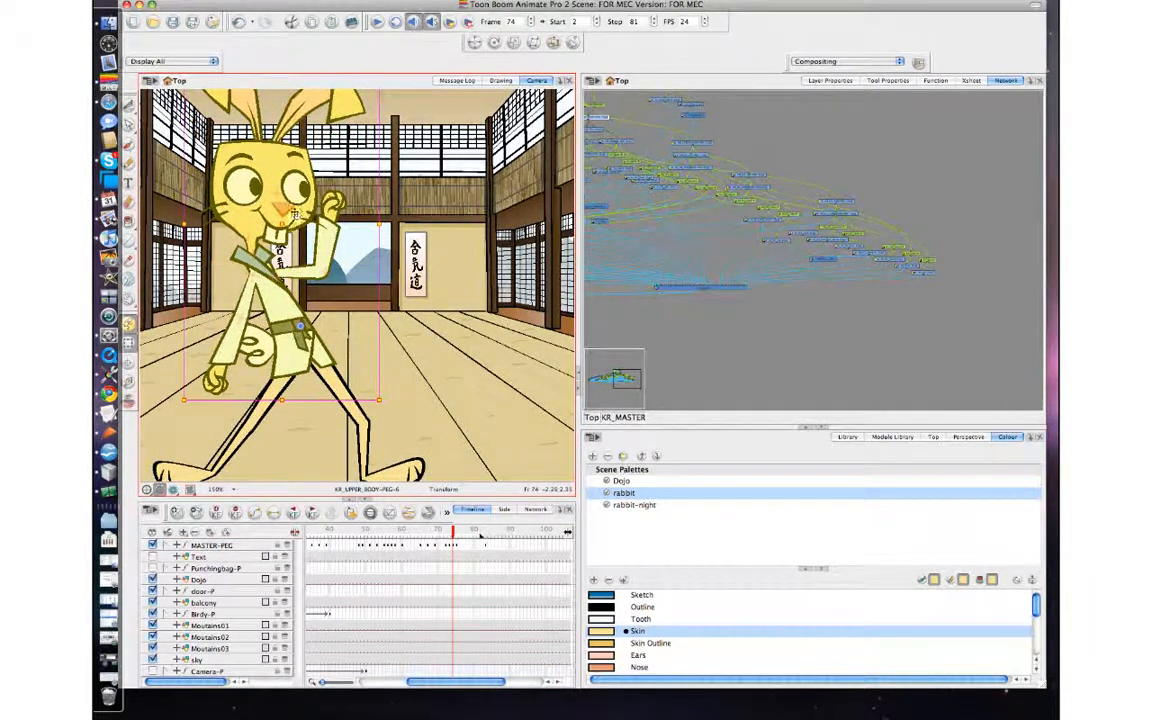
drag(301, 326, 301, 365)
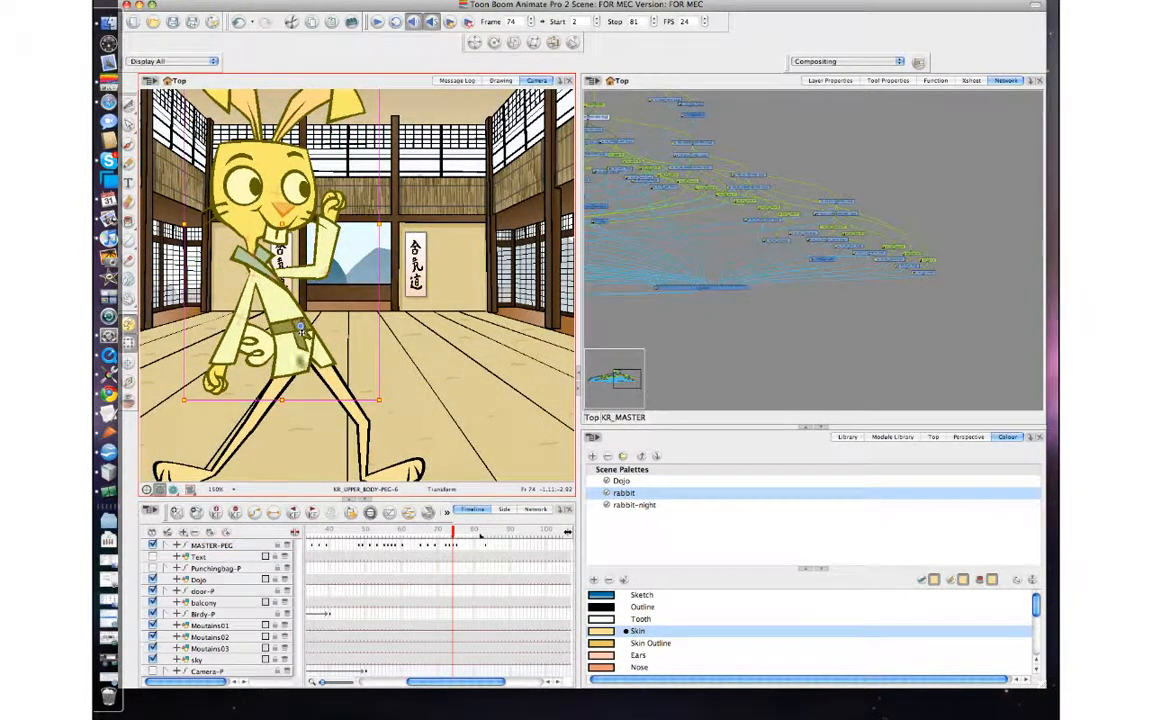
key(comma)
key(period)
key(2)
key(2)
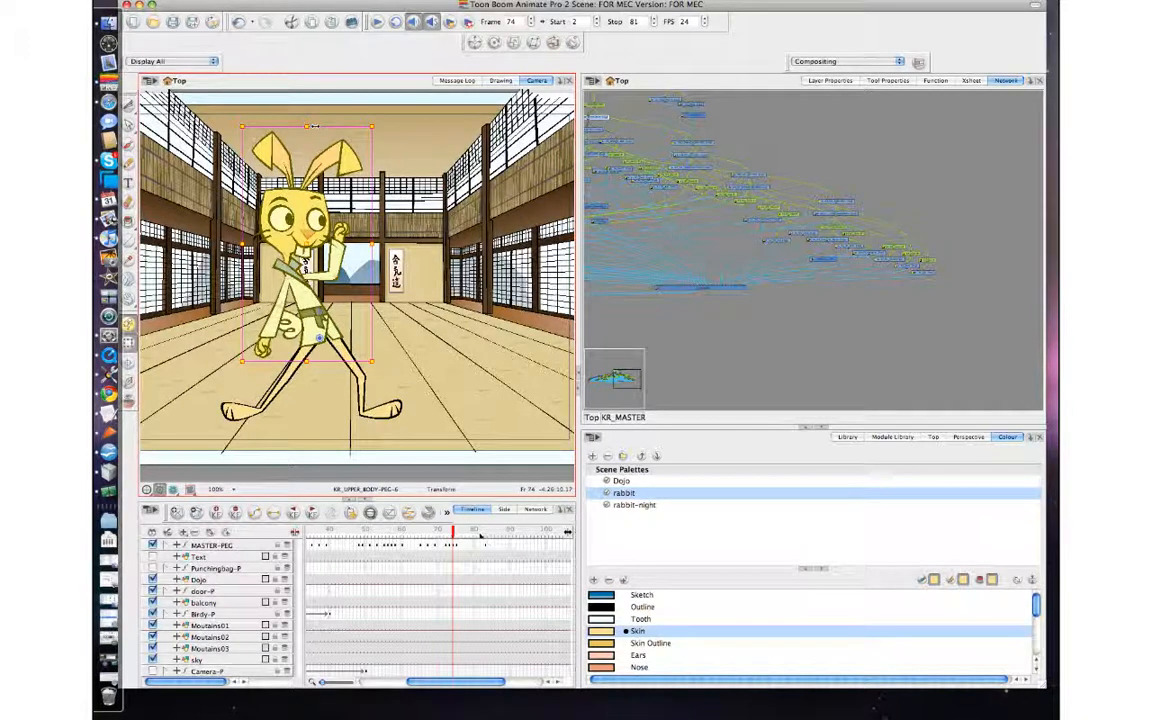
Stretch the upper body slightly upward at frame 74, checking it against frames 73 and 75.
key(comma)
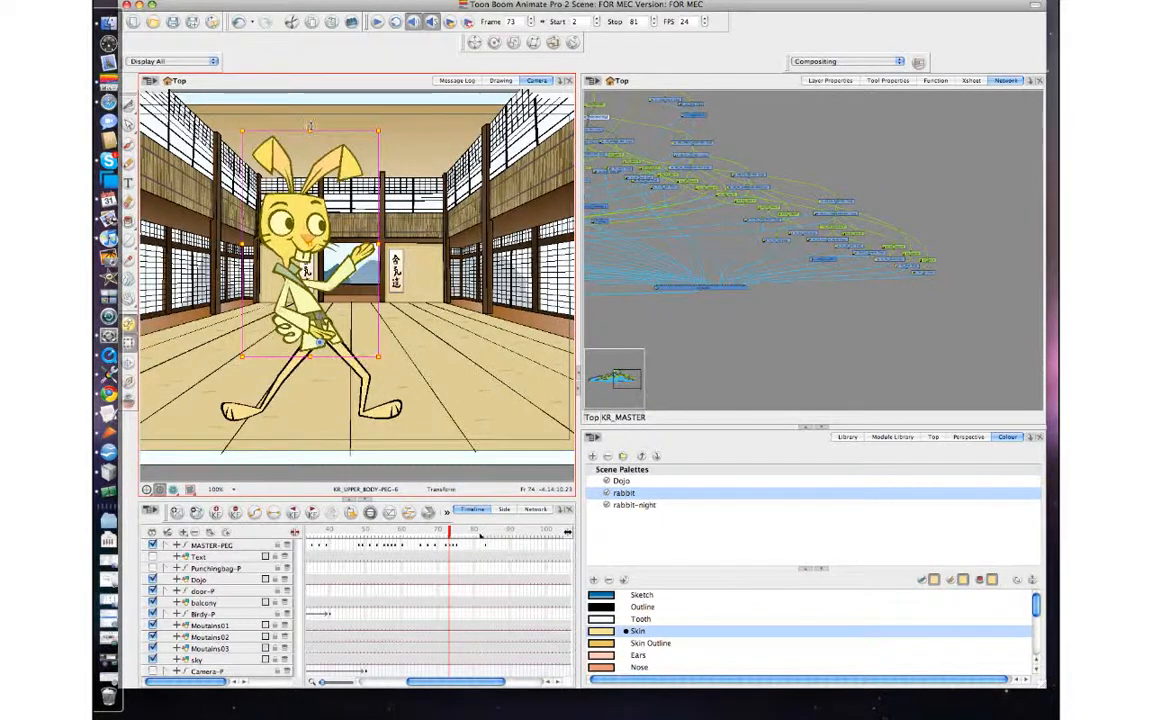
key(period)
key(period)
key(comma)
key(comma)
key(period)
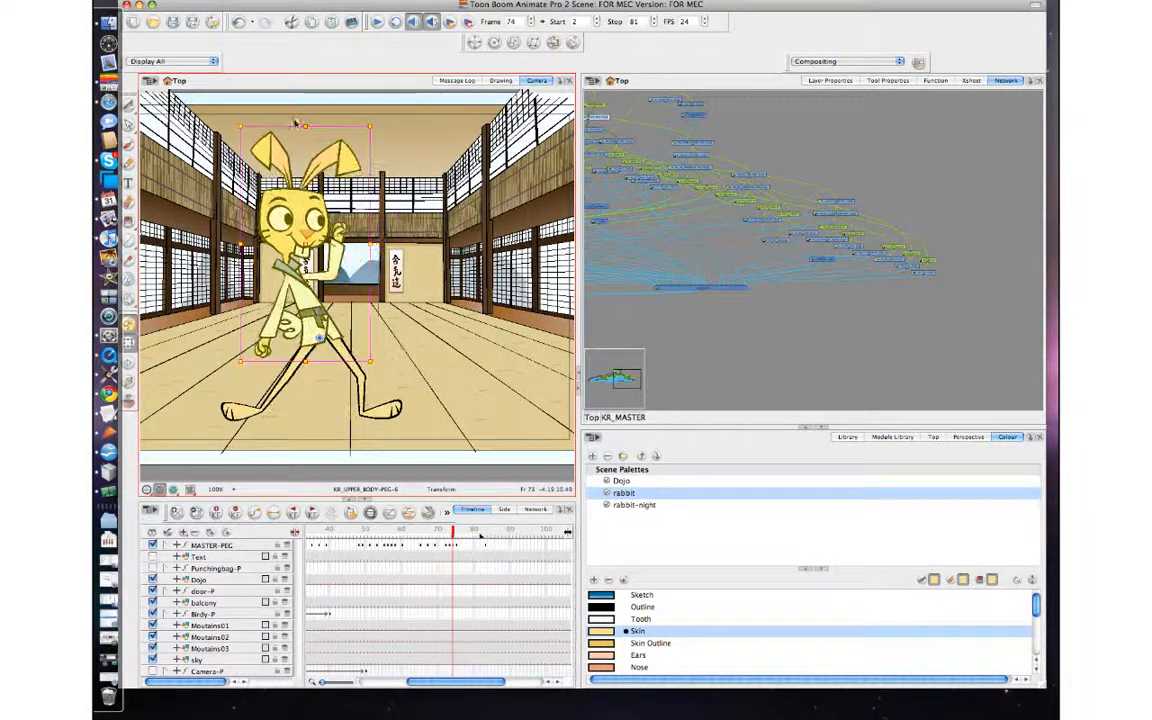
drag(306, 123, 306, 121)
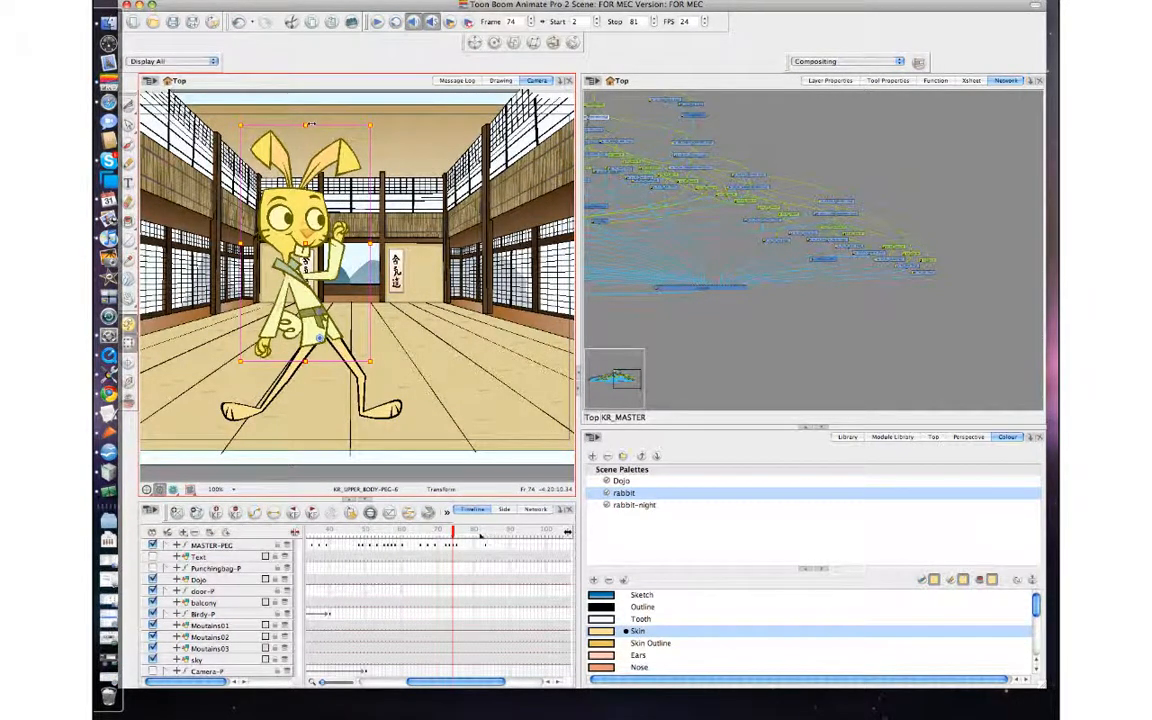
key(period)
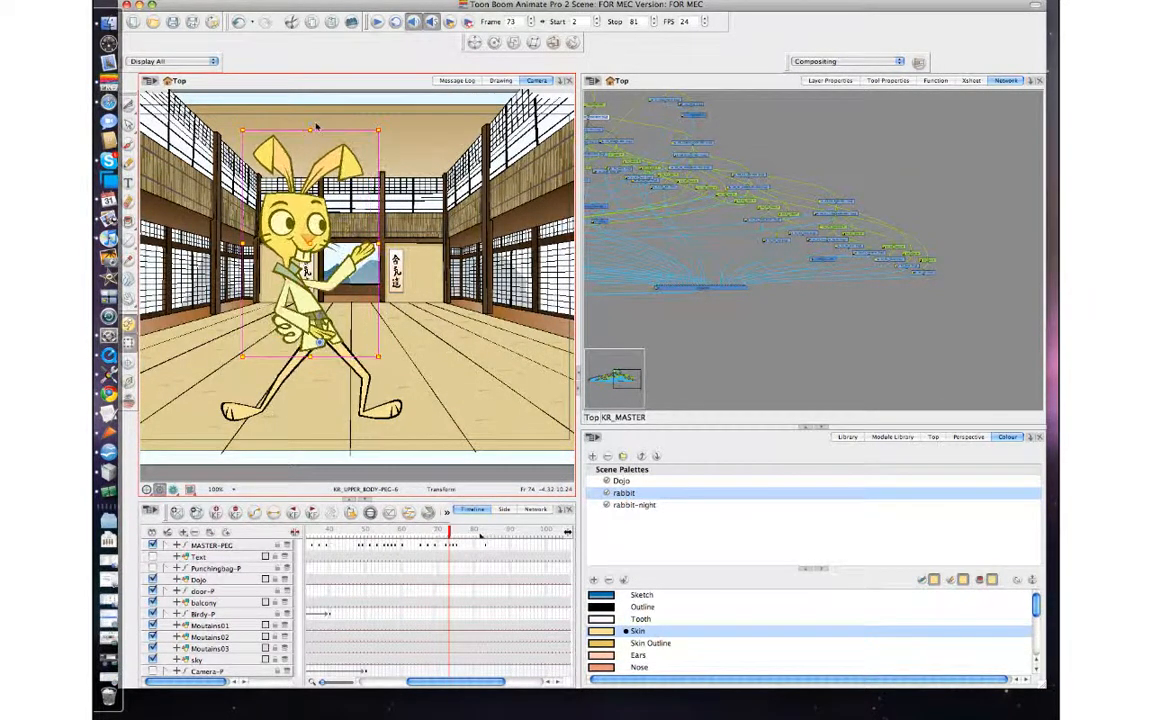
key(comma)
key(period)
key(comma)
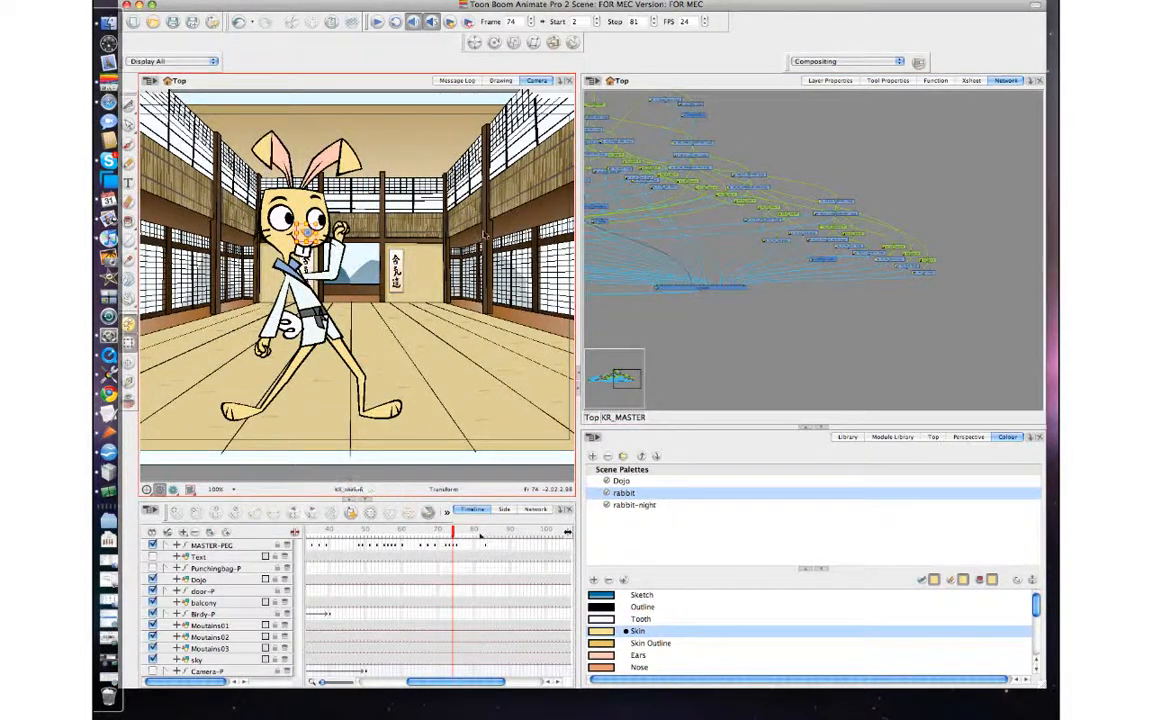
Compare the facial features around frame 74 and rotate the rabbit's KR_01 ear slightly in that frame.
click(304, 232)
key(comma)
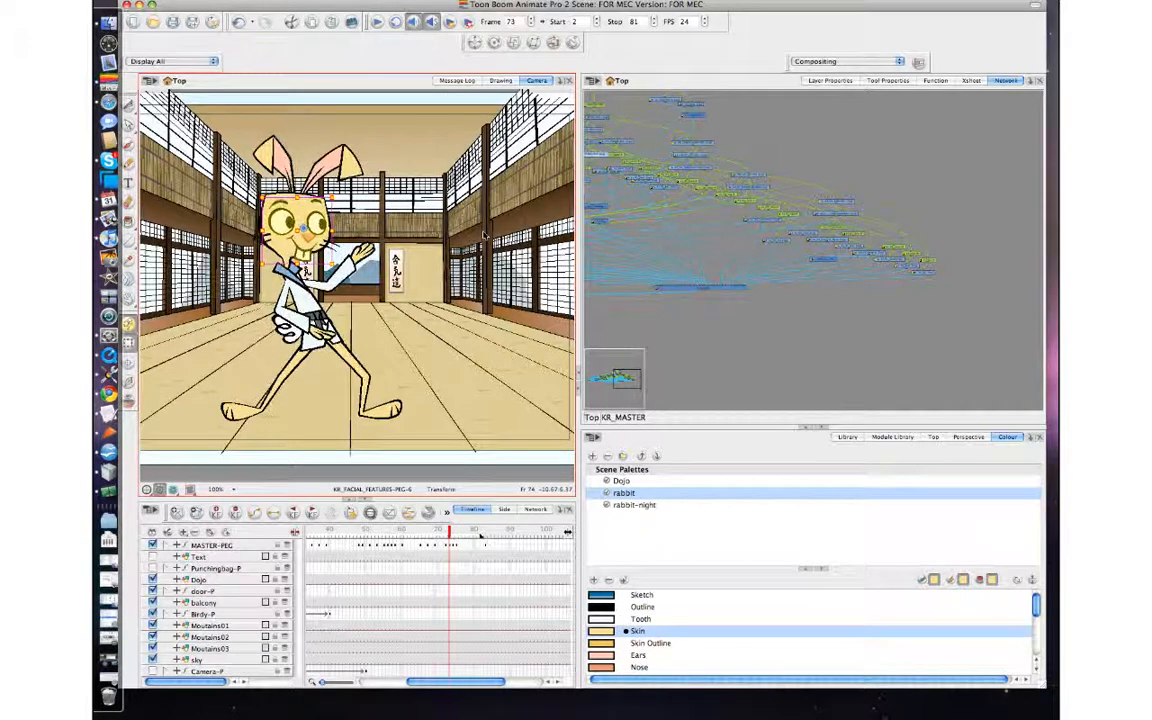
key(period)
key(period)
key(comma)
key(comma)
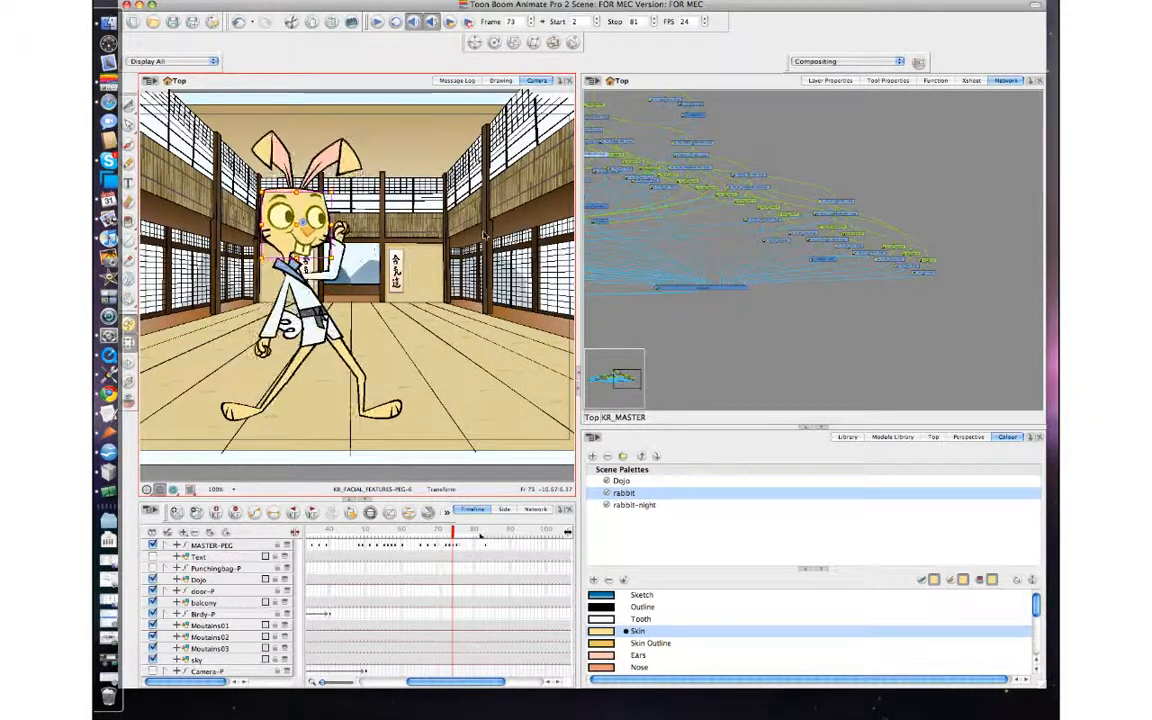
click(273, 152)
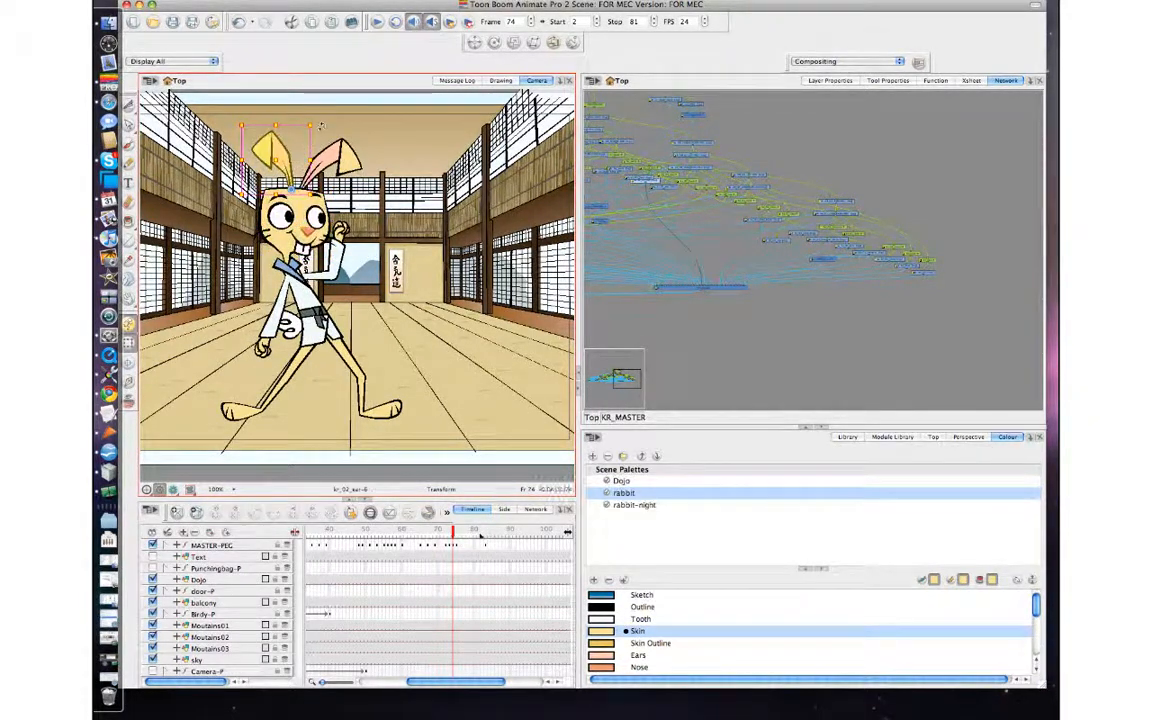
click(346, 158)
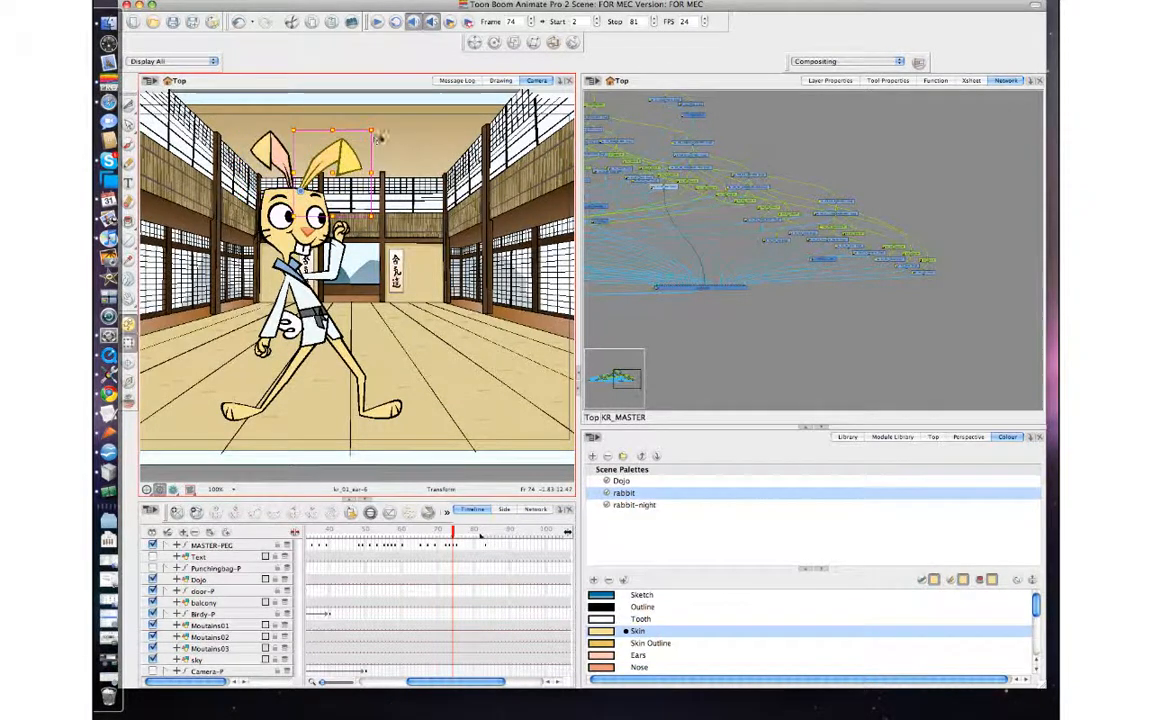
drag(376, 130, 378, 133)
key(comma)
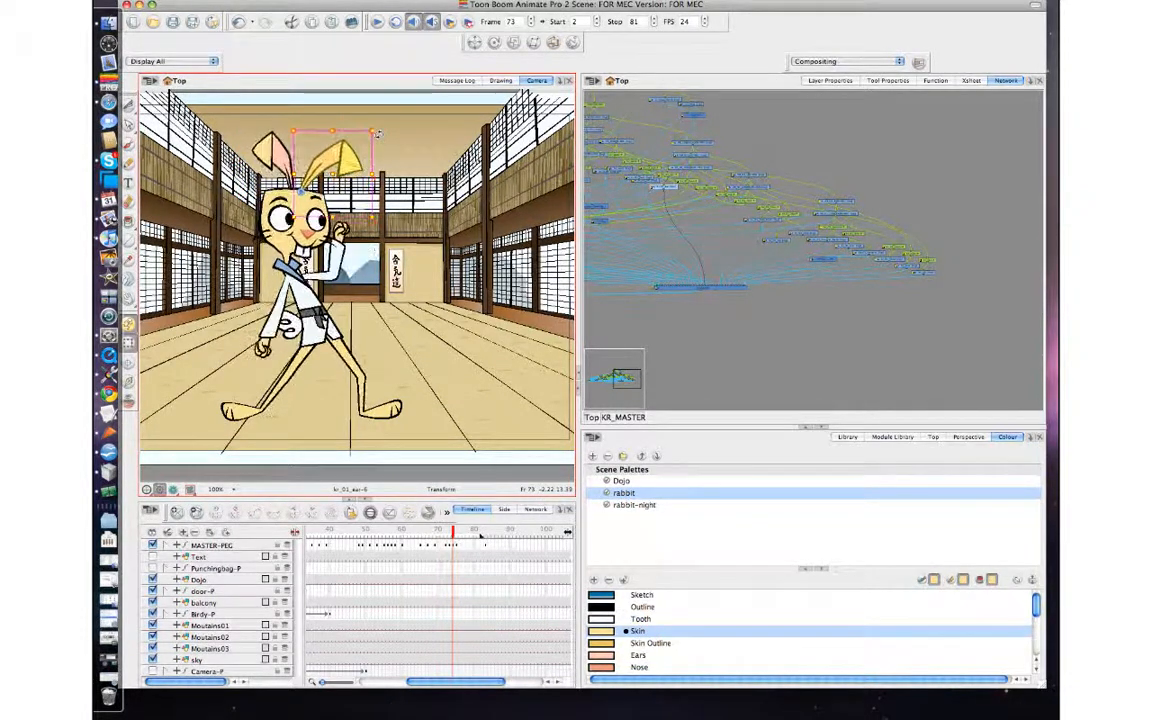
key(period)
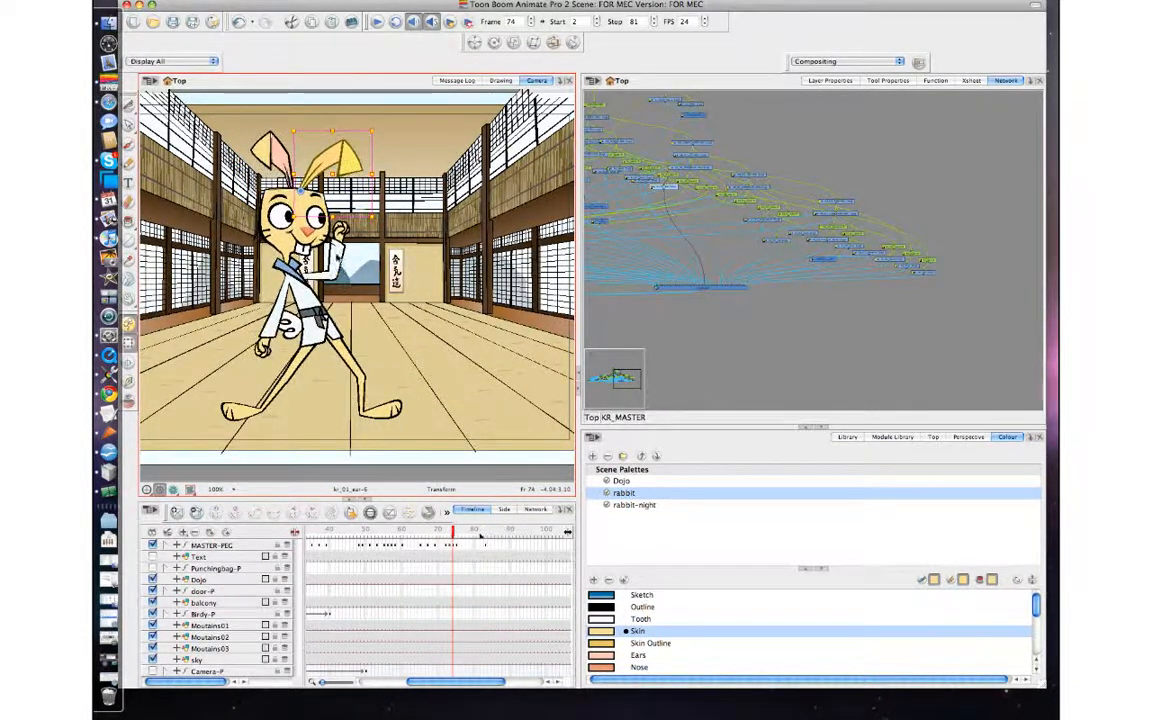
Rotate the KR_01 lower arm and the whole KR_01 arm slightly toward the face at frame 74, comparing with frame 75.
click(338, 258)
key(b)
drag(362, 218, 360, 214)
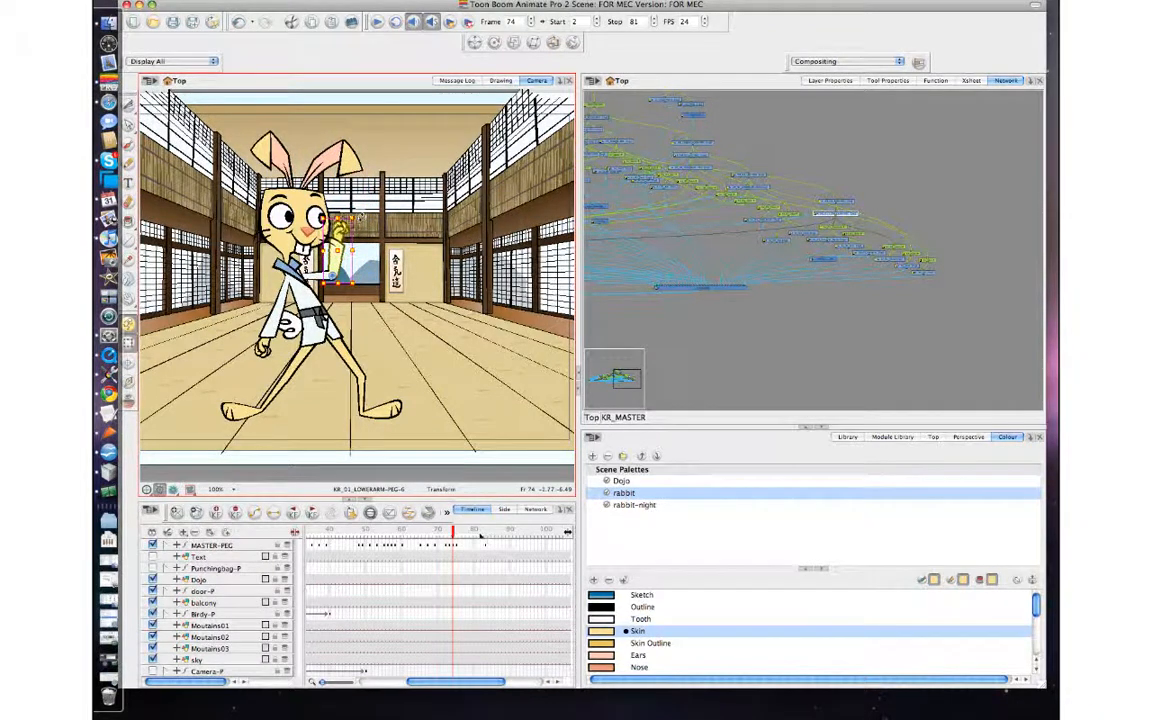
key(comma)
key(period)
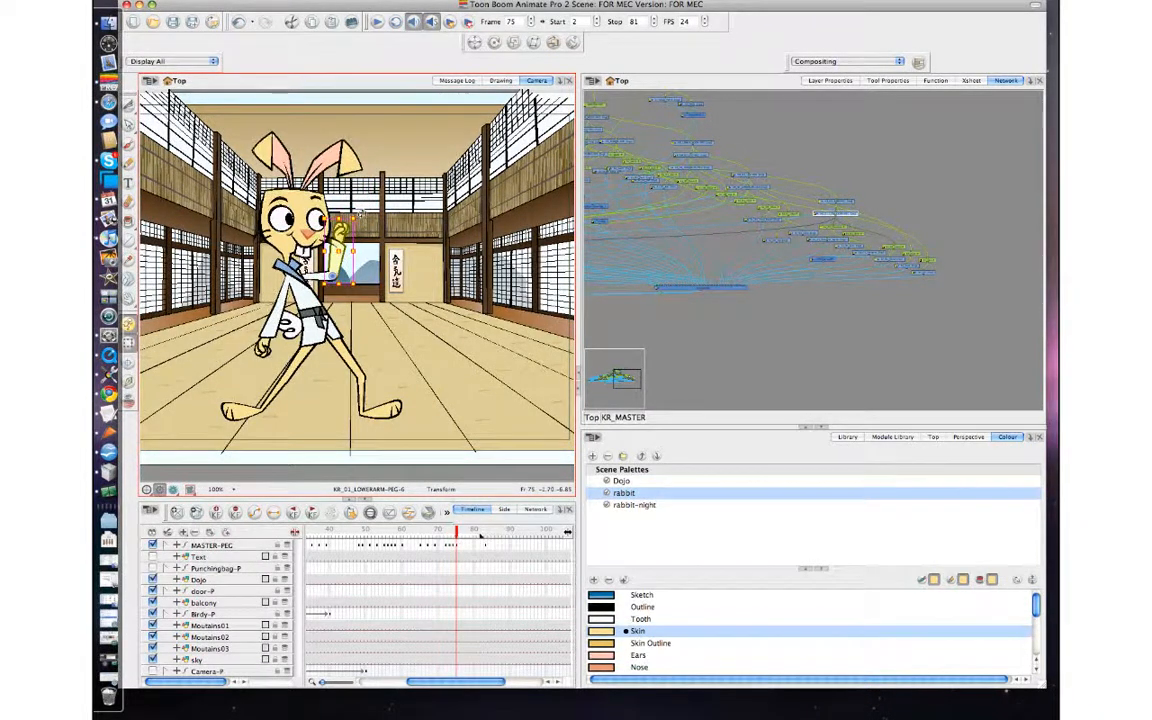
key(b)
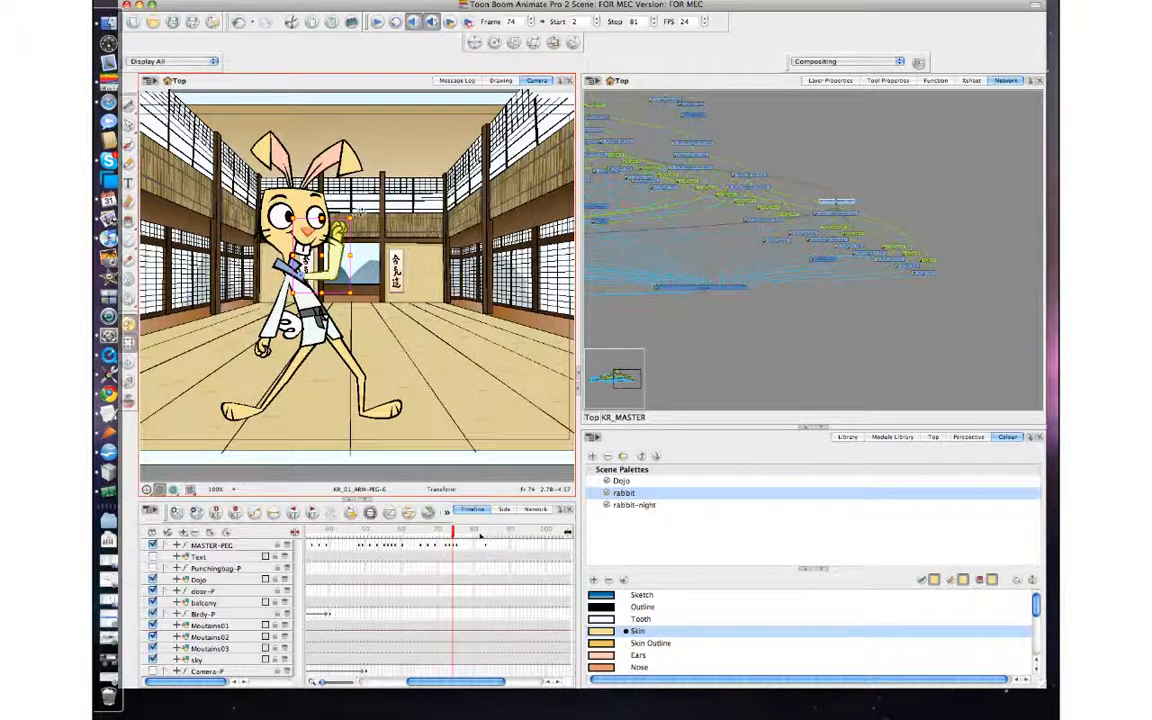
key(period)
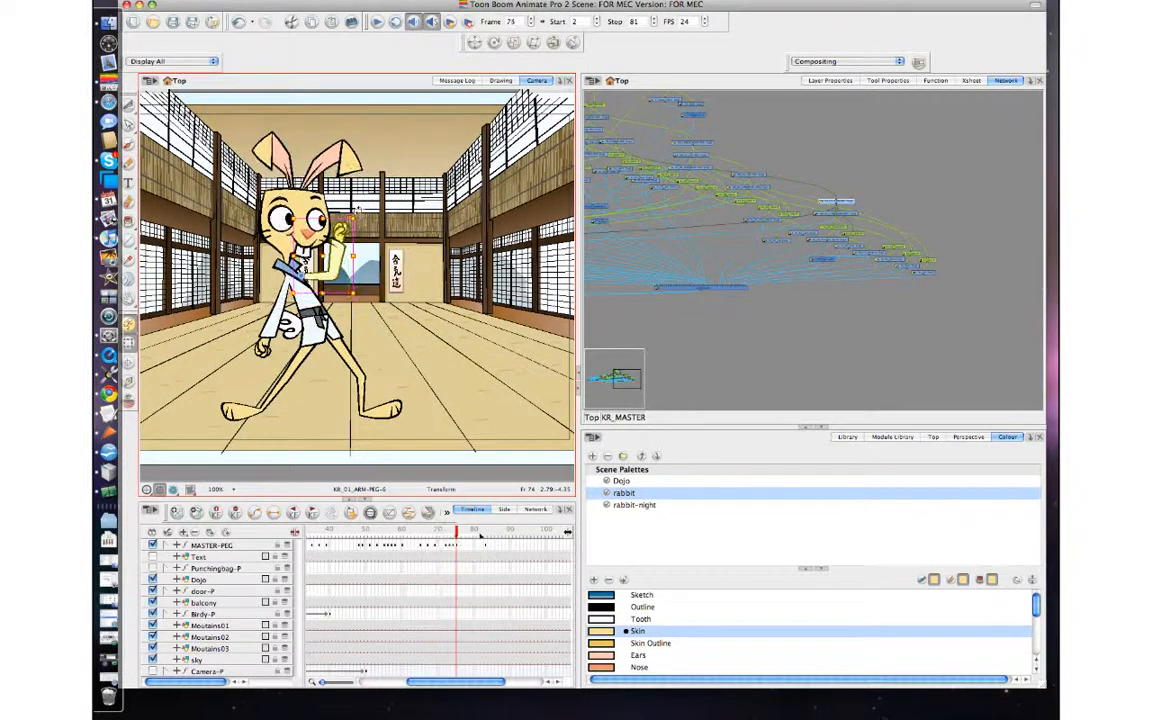
key(comma)
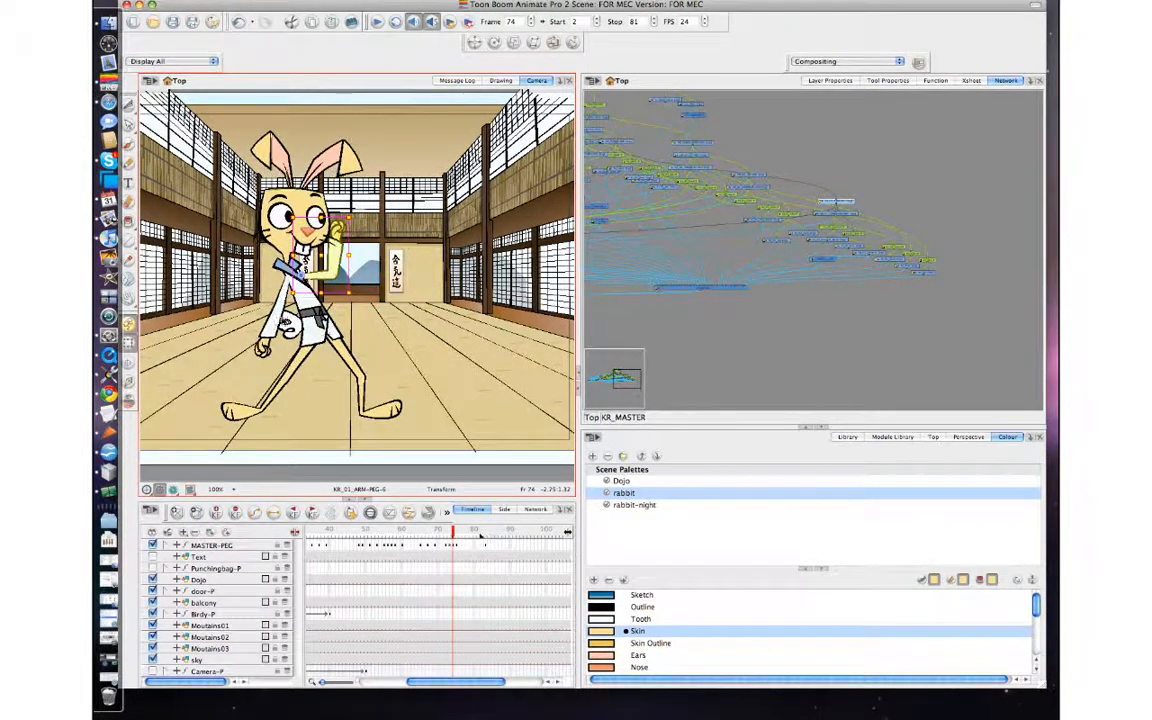
Select the whole KR_02 arm and rotate it slightly at frame 74, checking it against frames 73 and 75.
key(shift+b)
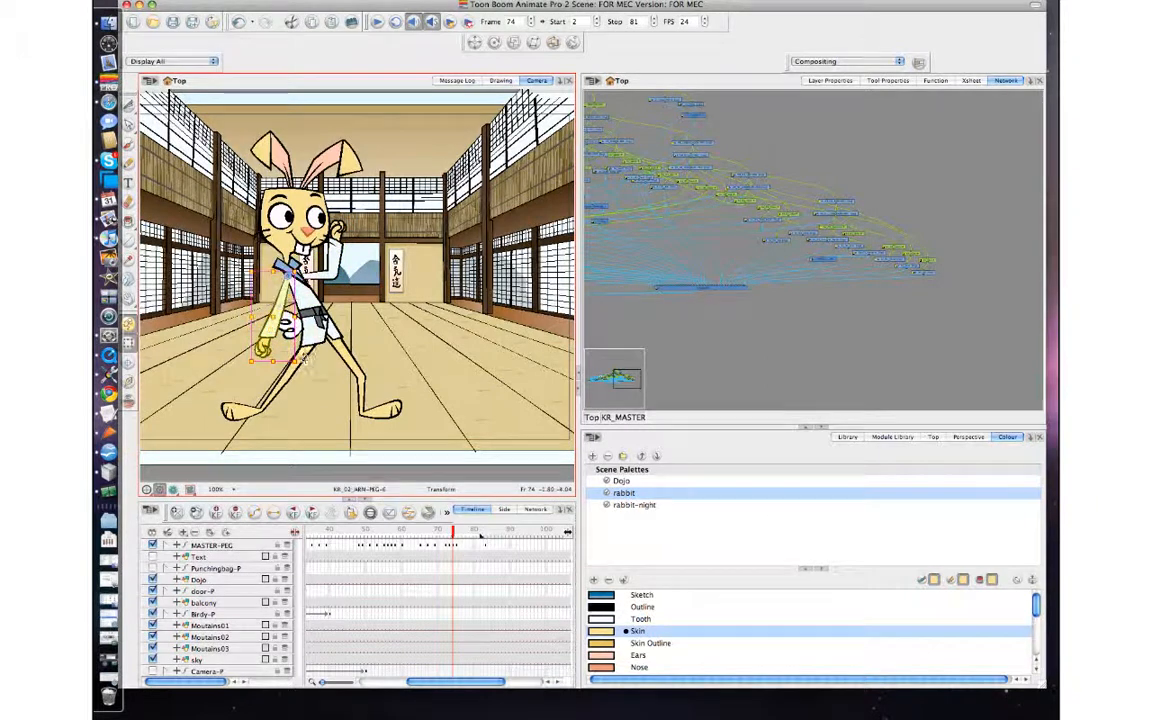
key(comma)
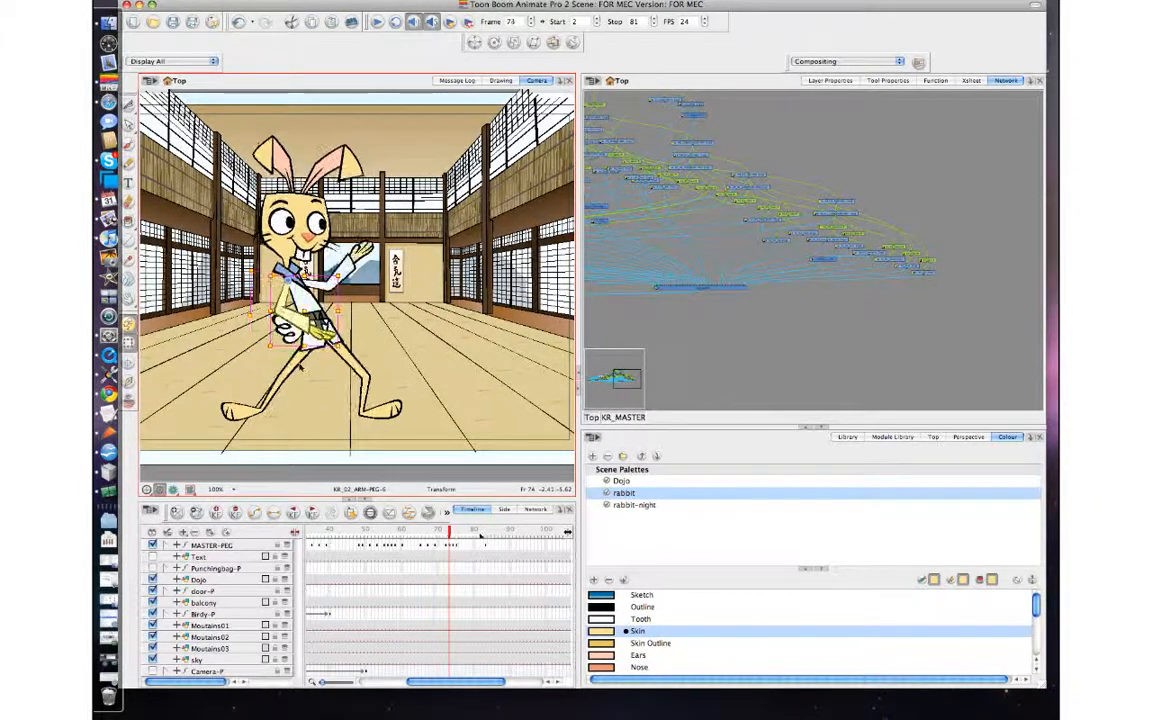
key(period)
key(period)
key(comma)
key(comma)
key(period)
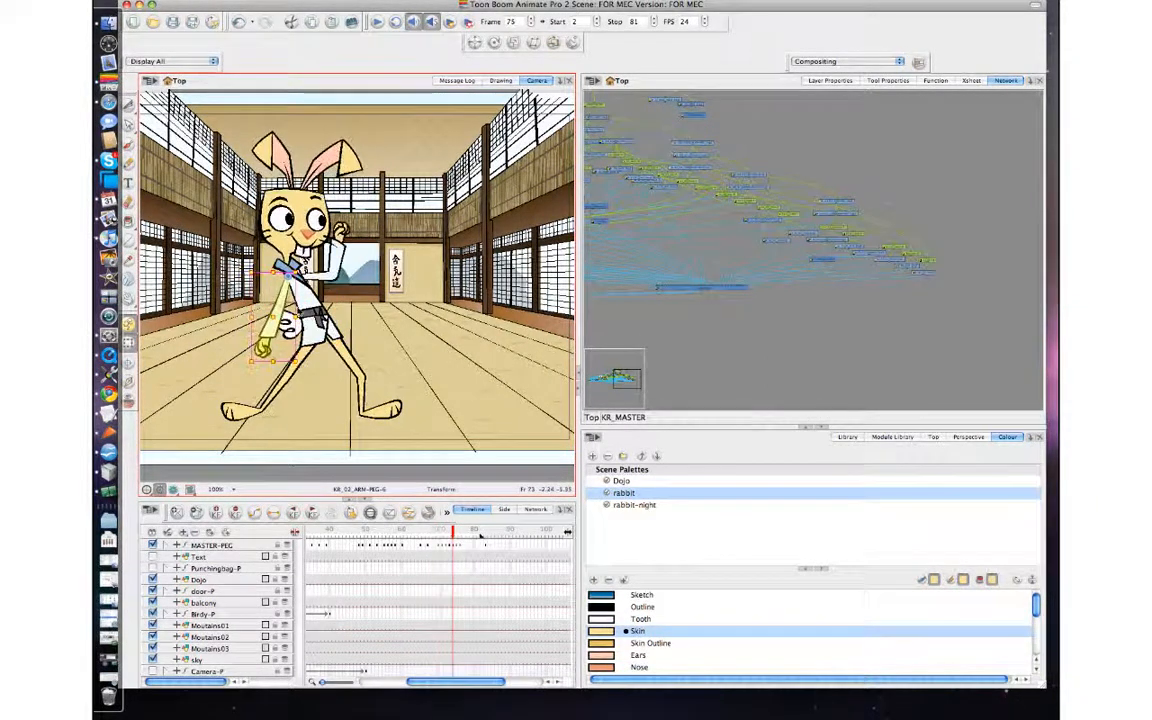
Select the rabbit's whole upper body at frame 74 and compare its pose with frames 73 and 75.
key(period)
key(comma)
key(comma)
key(period)
click(310, 302)
key(b)
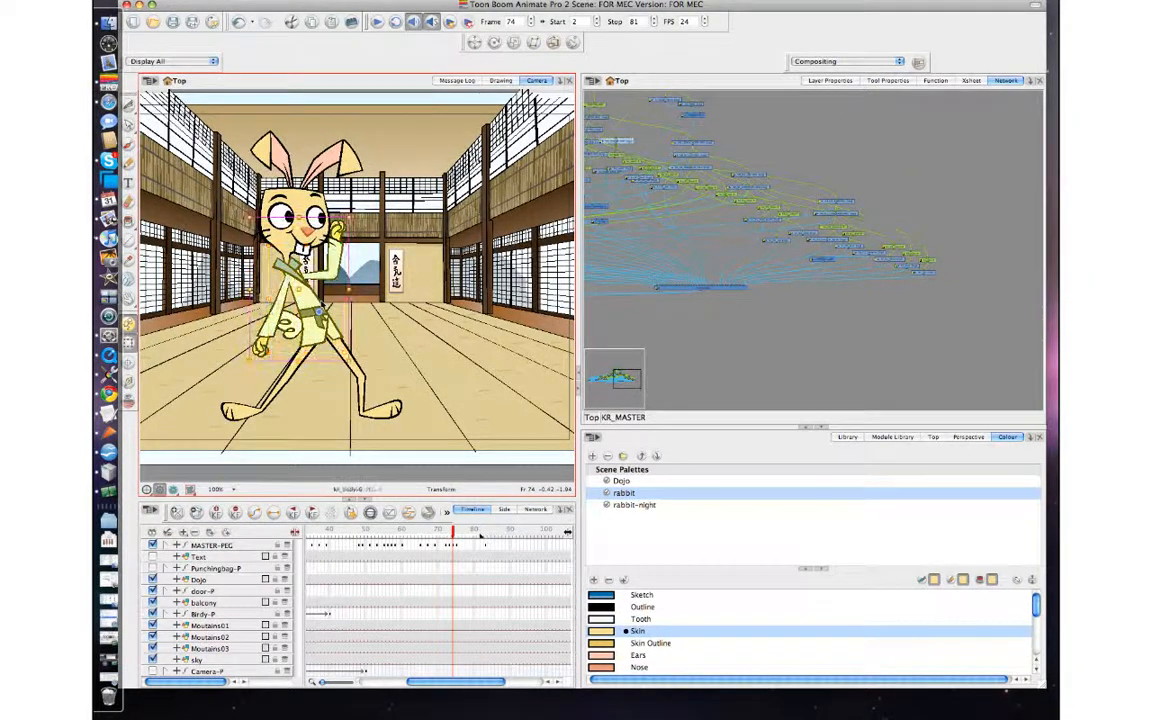
key(b)
key(comma)
key(period)
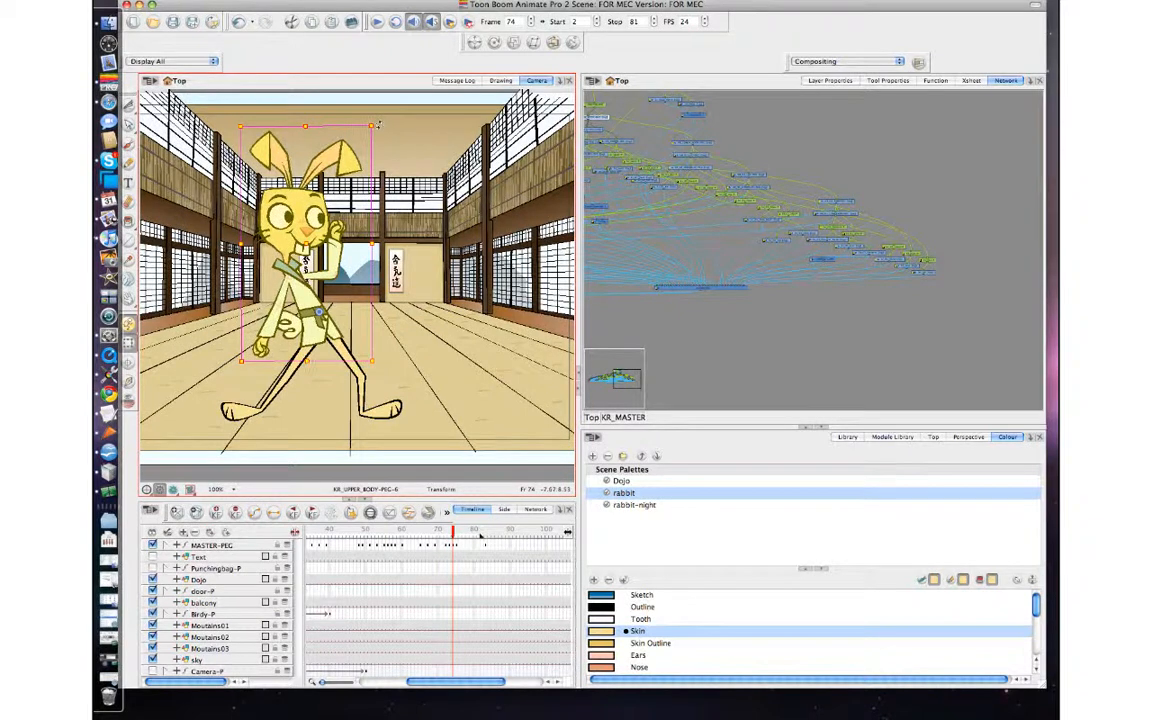
key(comma)
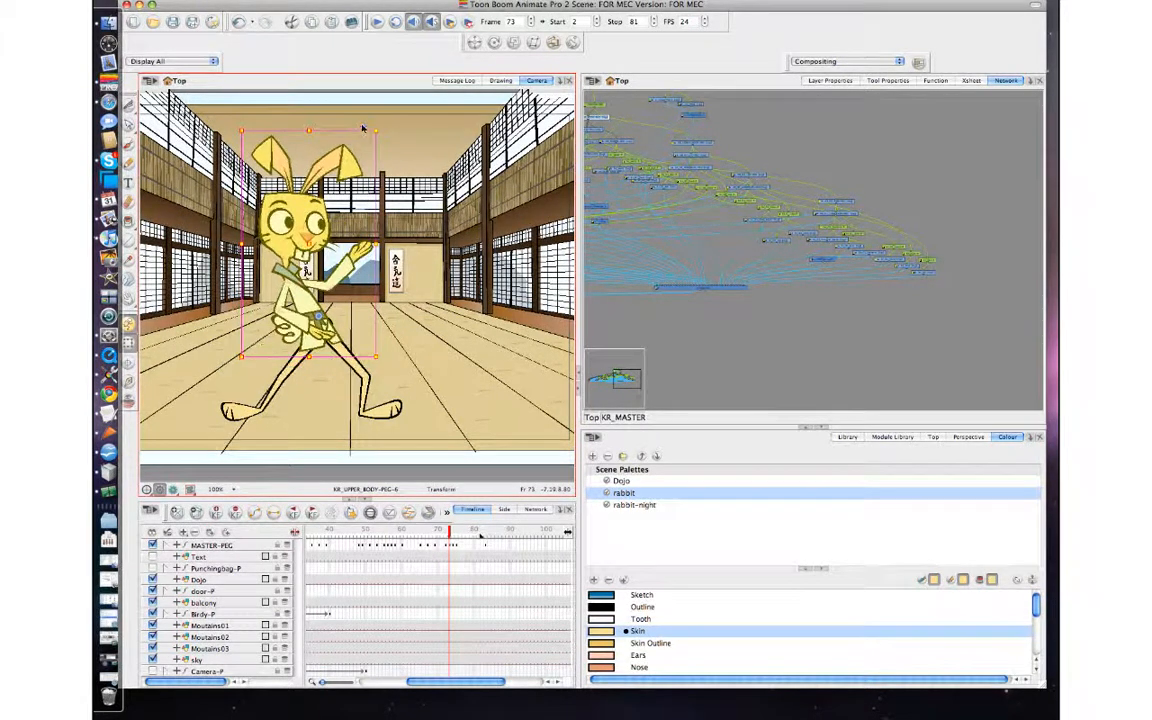
key(period)
key(period)
key(comma)
key(comma)
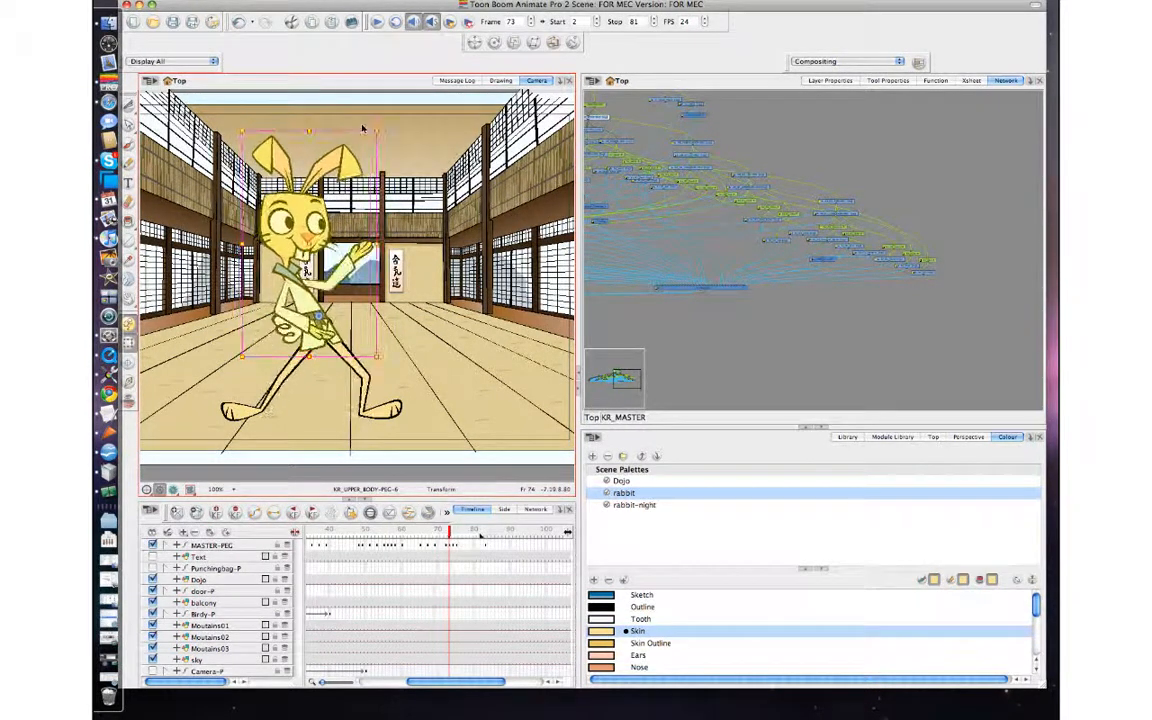
key(period)
key(period)
key(comma)
Skew the upper body slightly away from the raised fist at frame 74, checking it against the neighbouring frames.
key(comma)
key(period)
key(period)
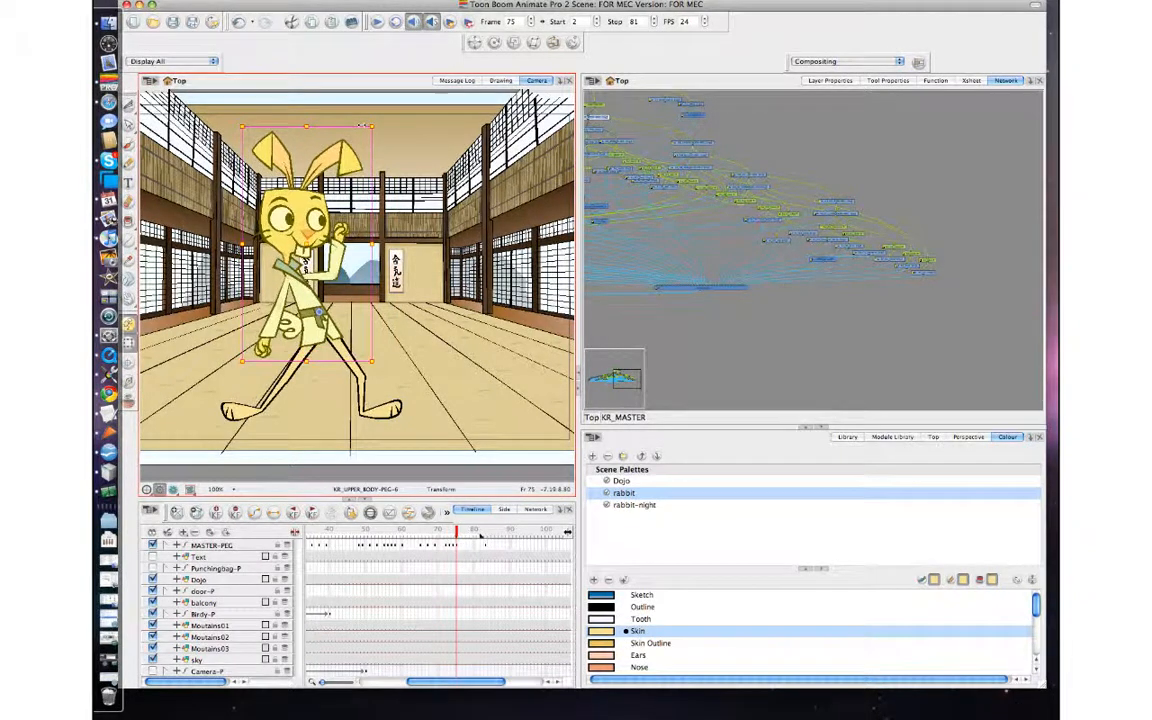
key(comma)
key(comma)
key(period)
key(comma)
key(period)
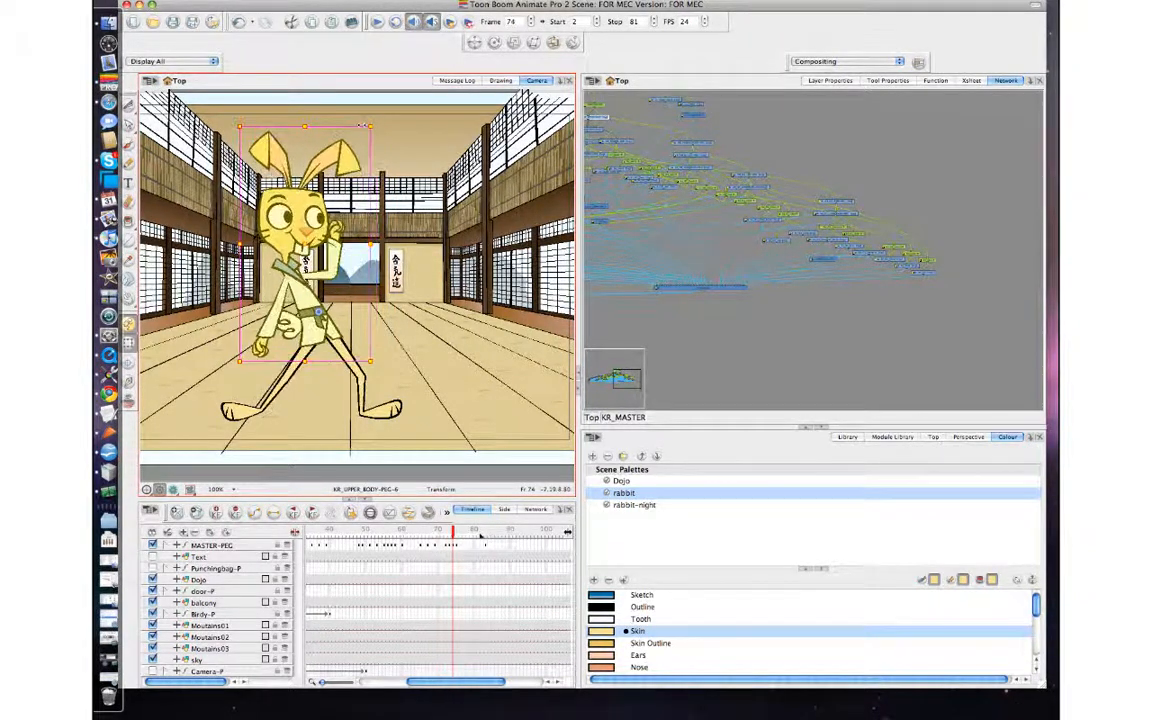
key(period)
key(comma)
key(period)
key(comma)
key(comma)
key(period)
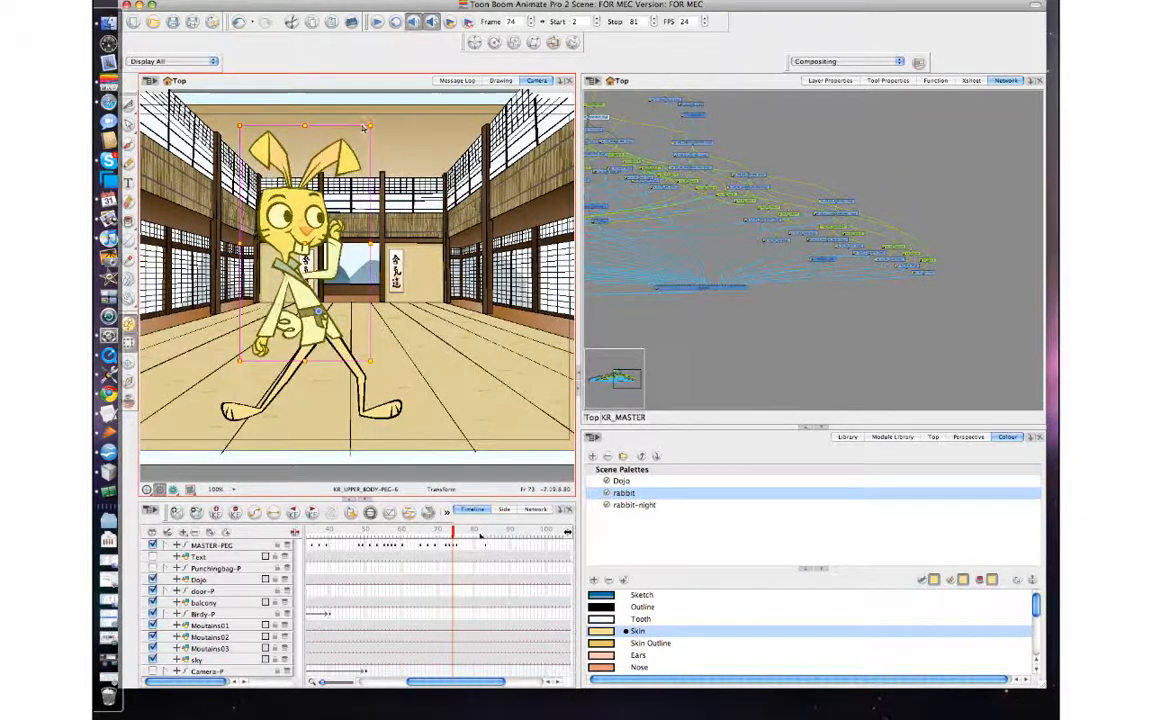
key(period)
key(comma)
key(comma)
key(comma)
key(period)
key(period)
key(period)
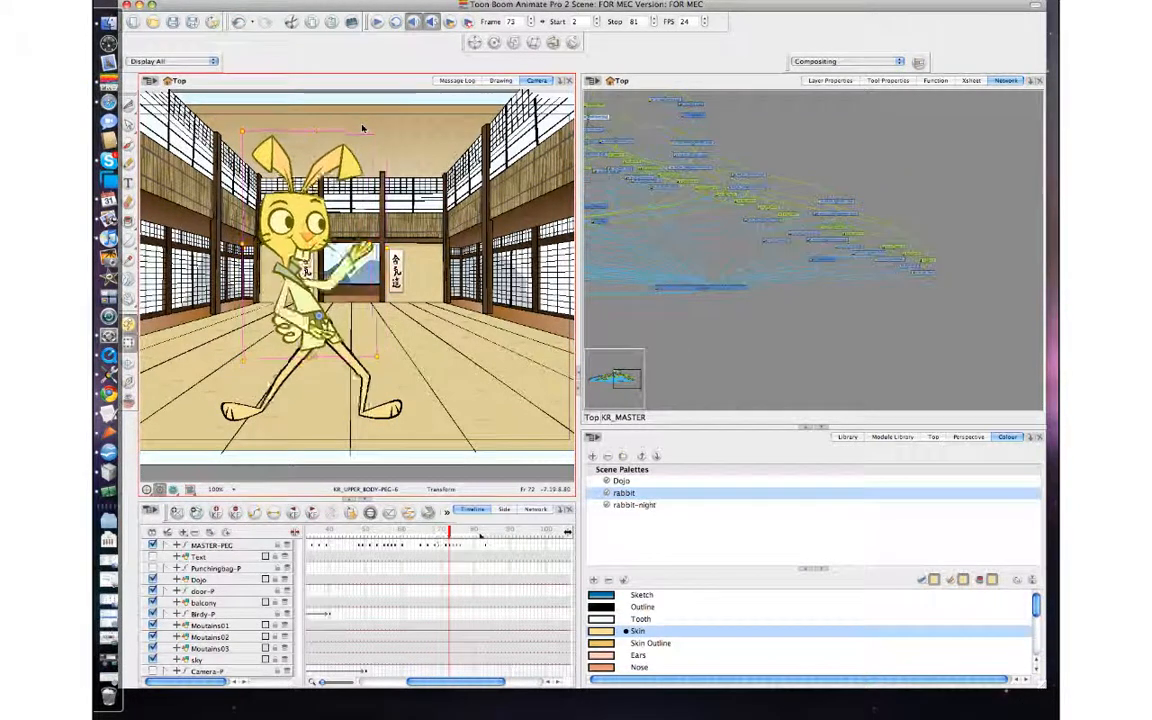
key(comma)
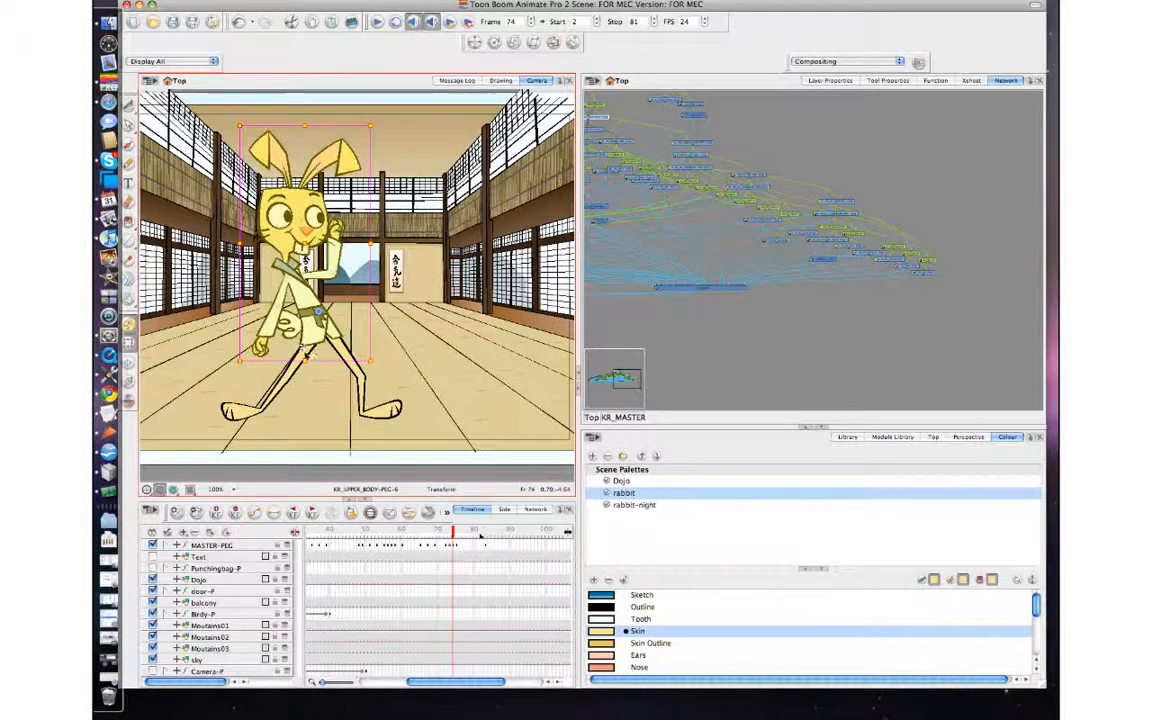
Select the whole KR_02 leg and stretch it slightly toward the hip at frame 74, comparing with frames 73 and 75.
click(307, 357)
key(b)
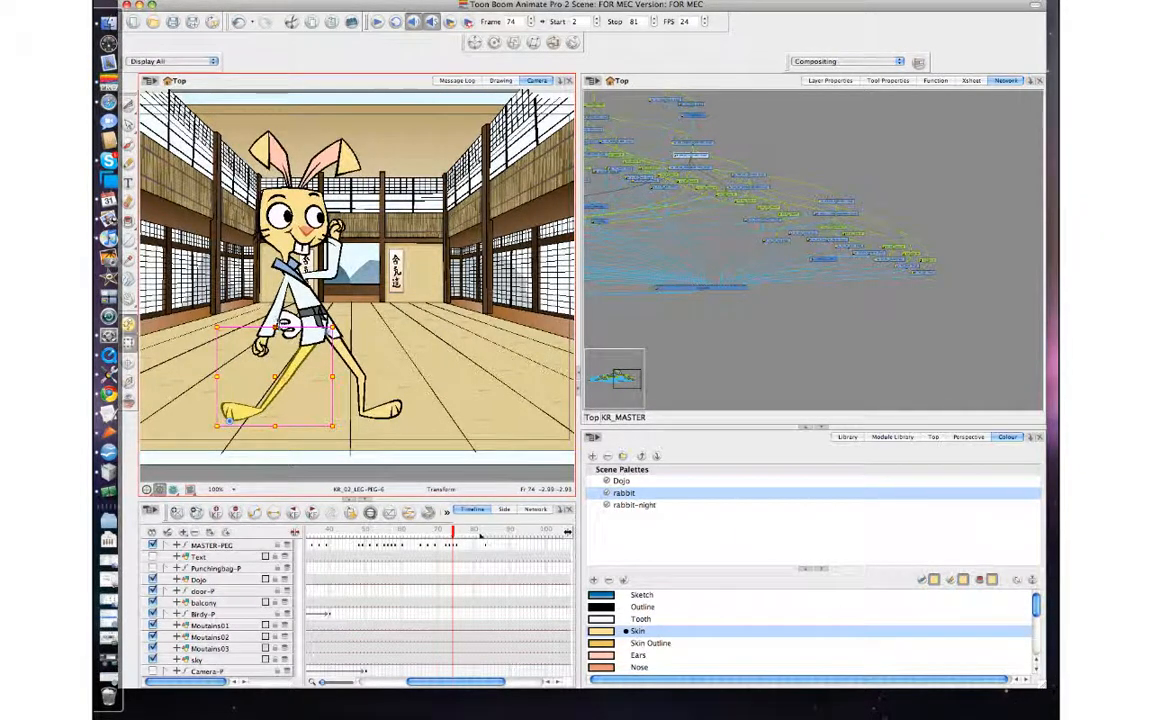
key(comma)
key(period)
key(period)
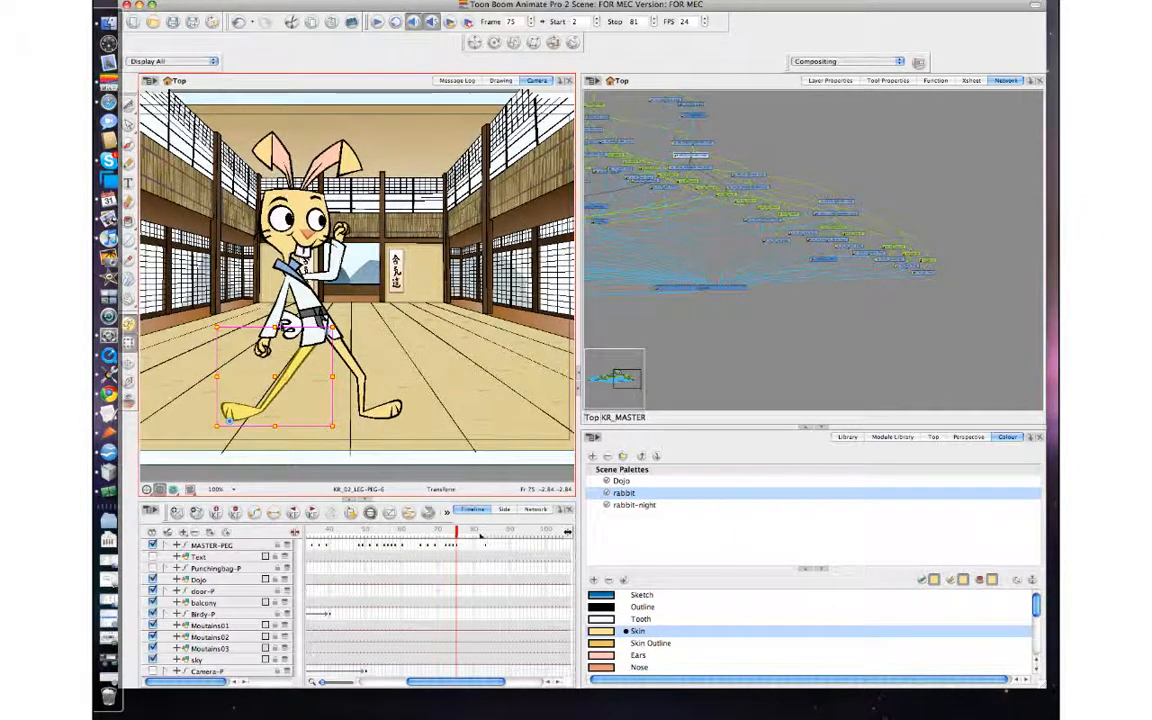
key(comma)
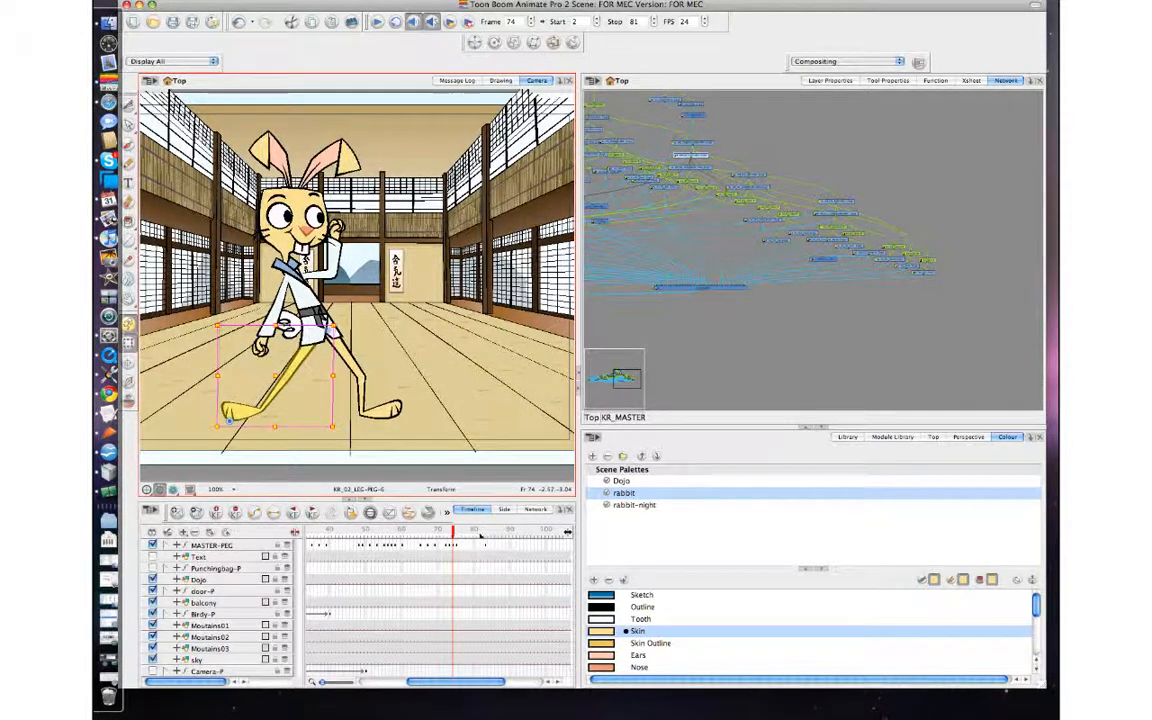
key(comma)
key(period)
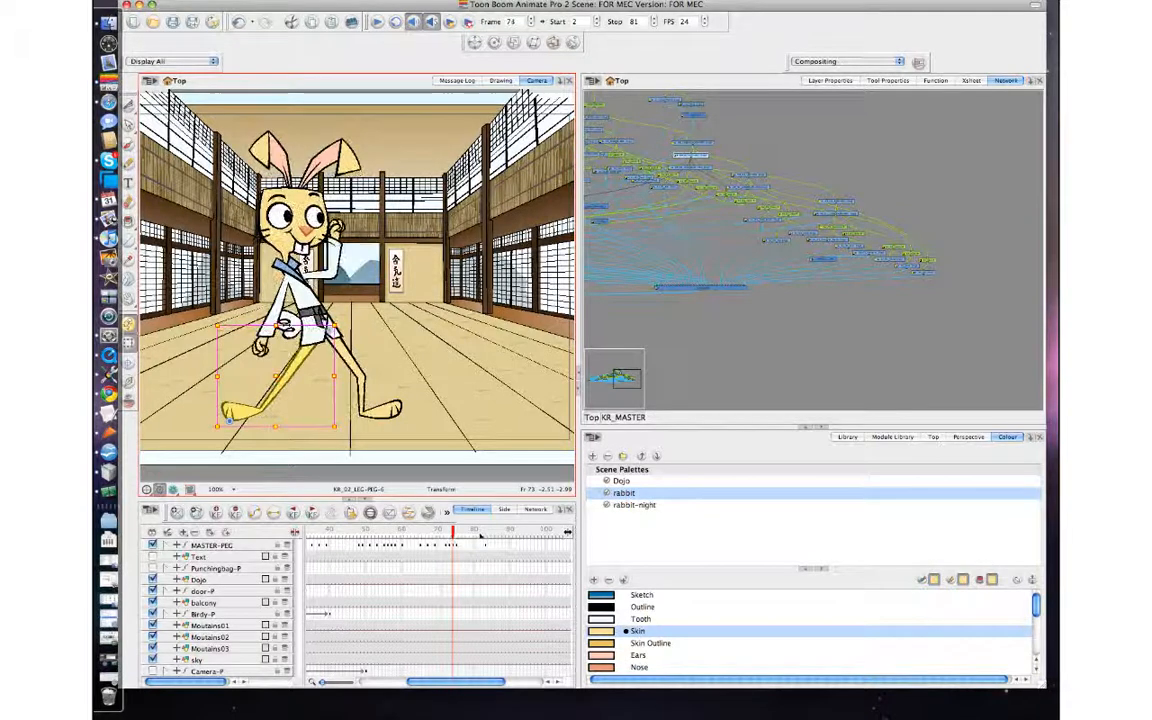
key(comma)
key(period)
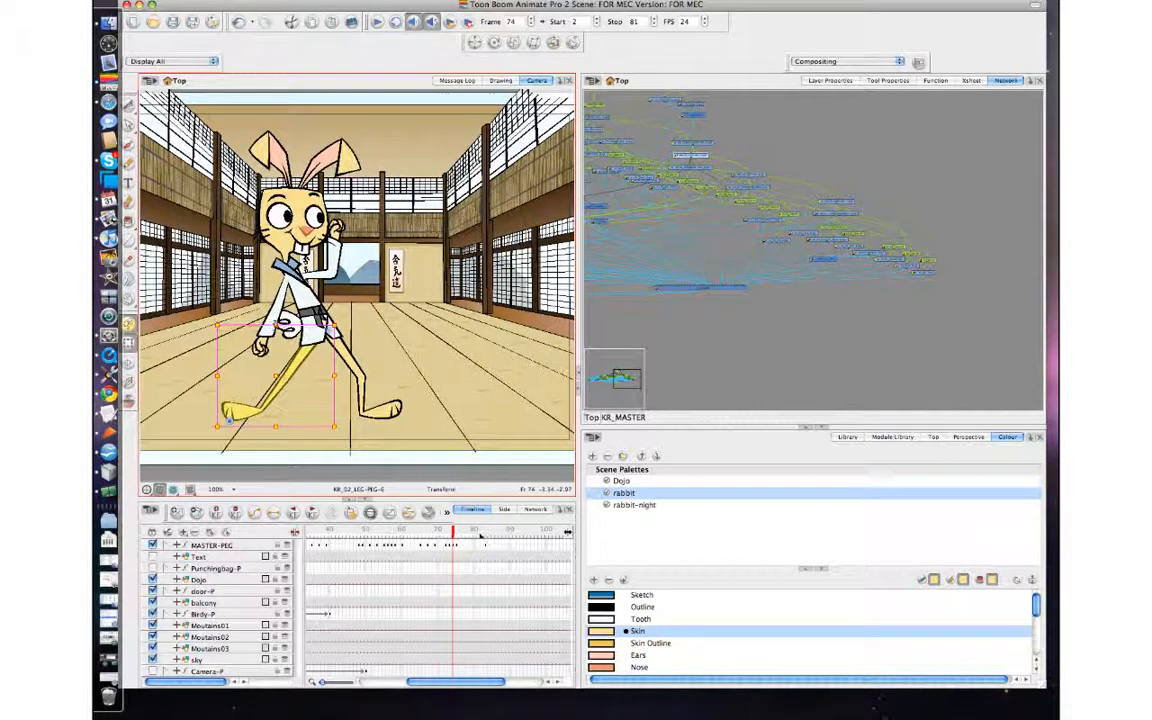
Fine-tune the KR_02 leg's height and slant at frame 74 so it follows smoothly between frames 73 and 75.
key(comma)
key(period)
key(period)
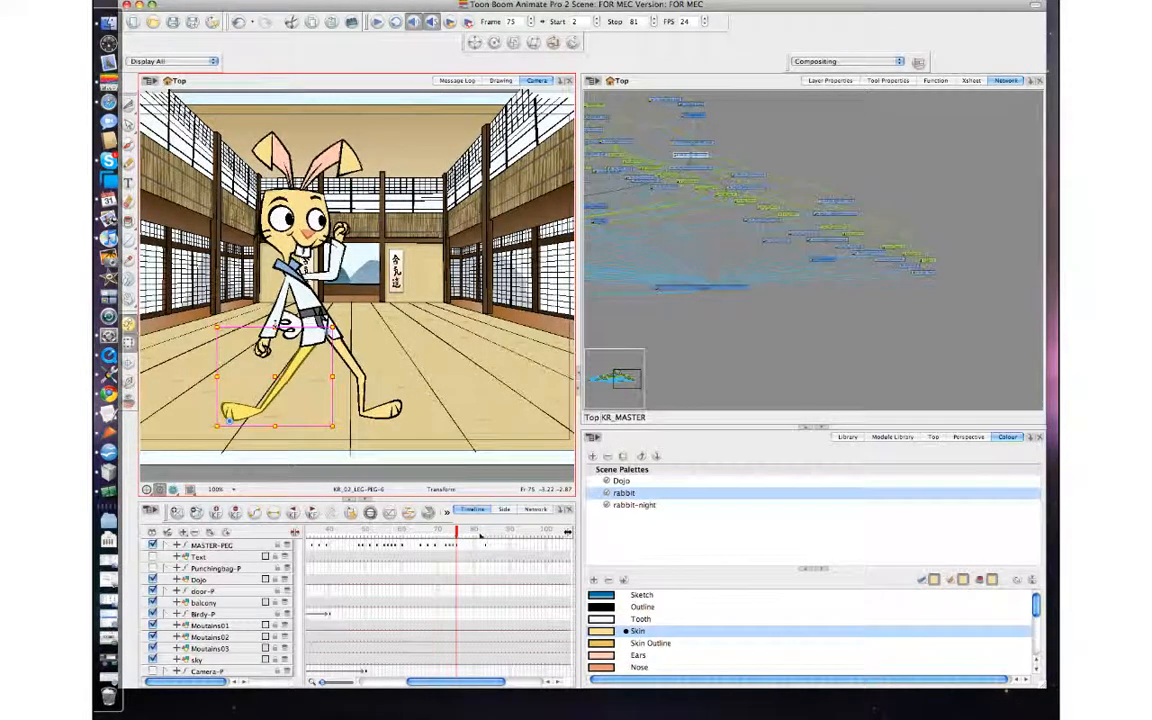
key(comma)
key(comma)
key(period)
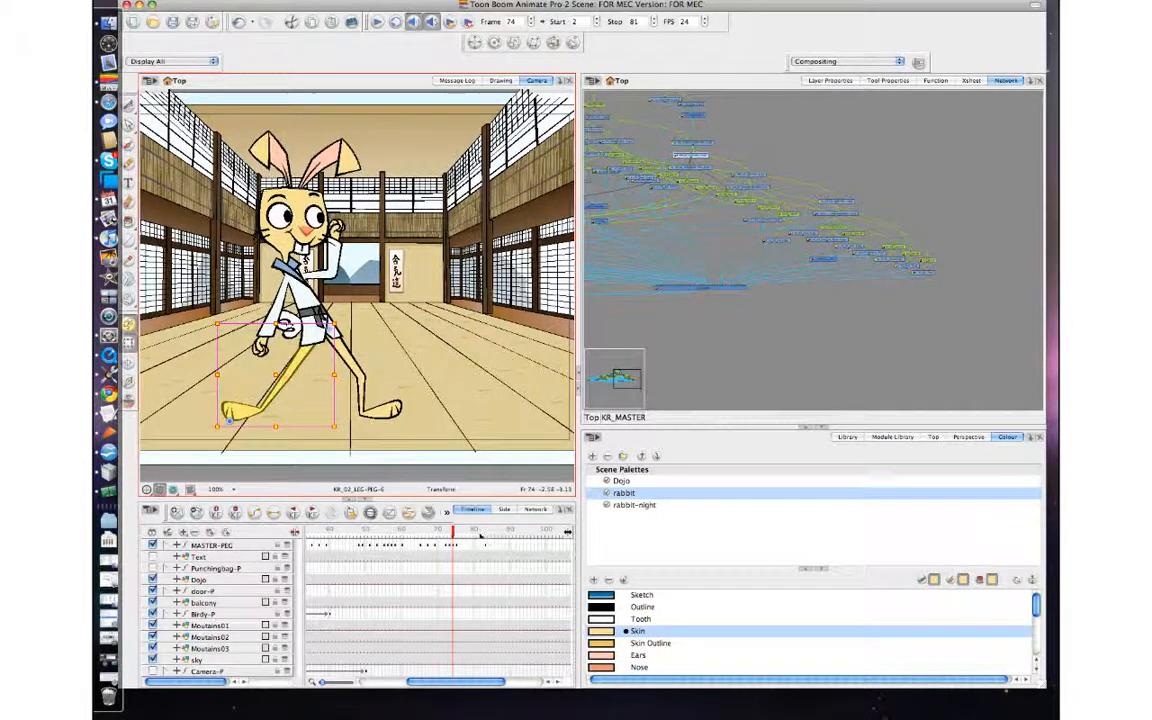
drag(302, 324, 299, 325)
key(comma)
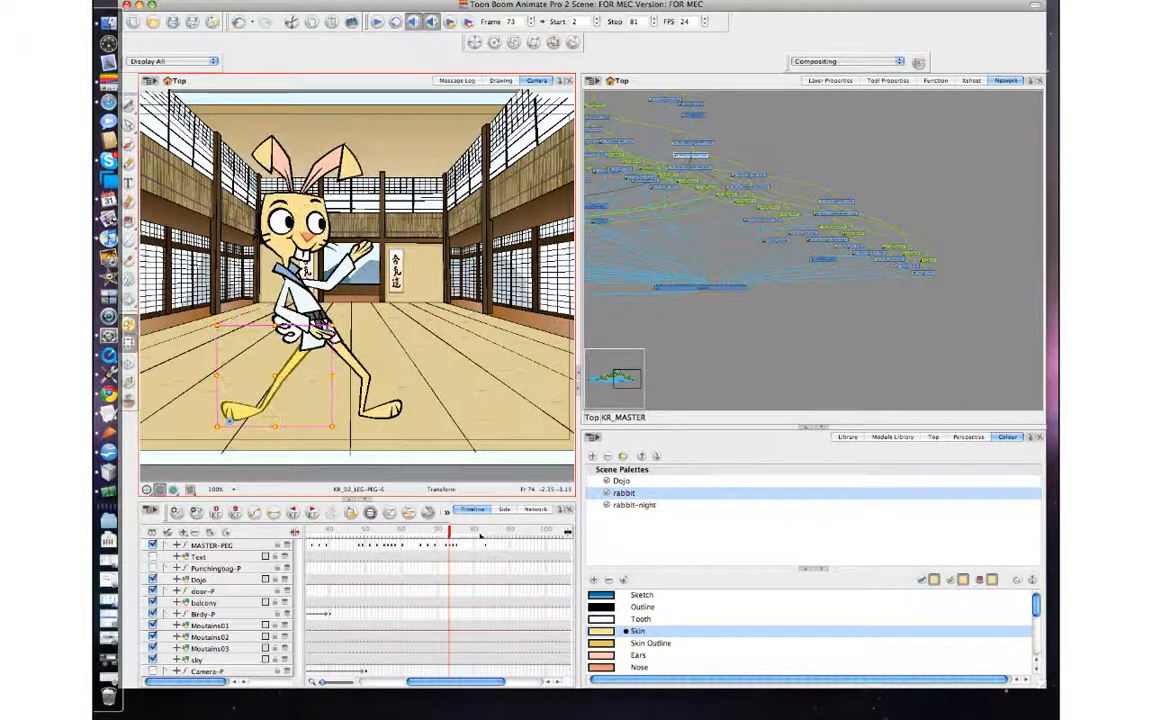
key(period)
key(period)
key(comma)
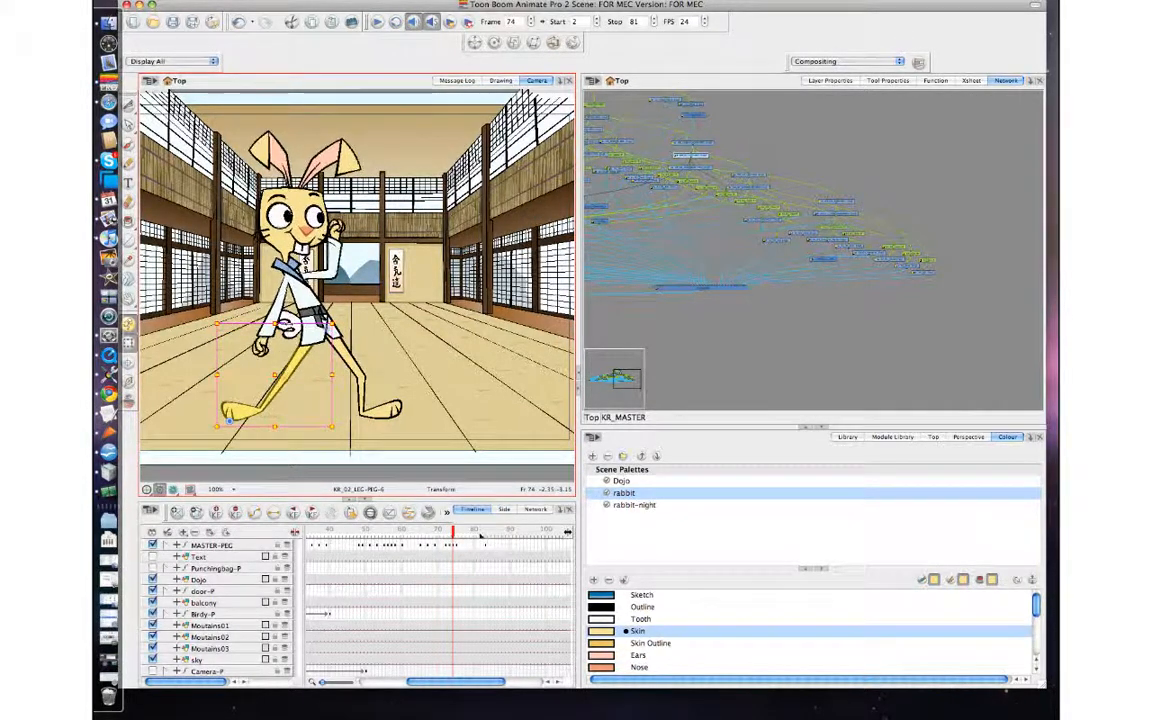
key(comma)
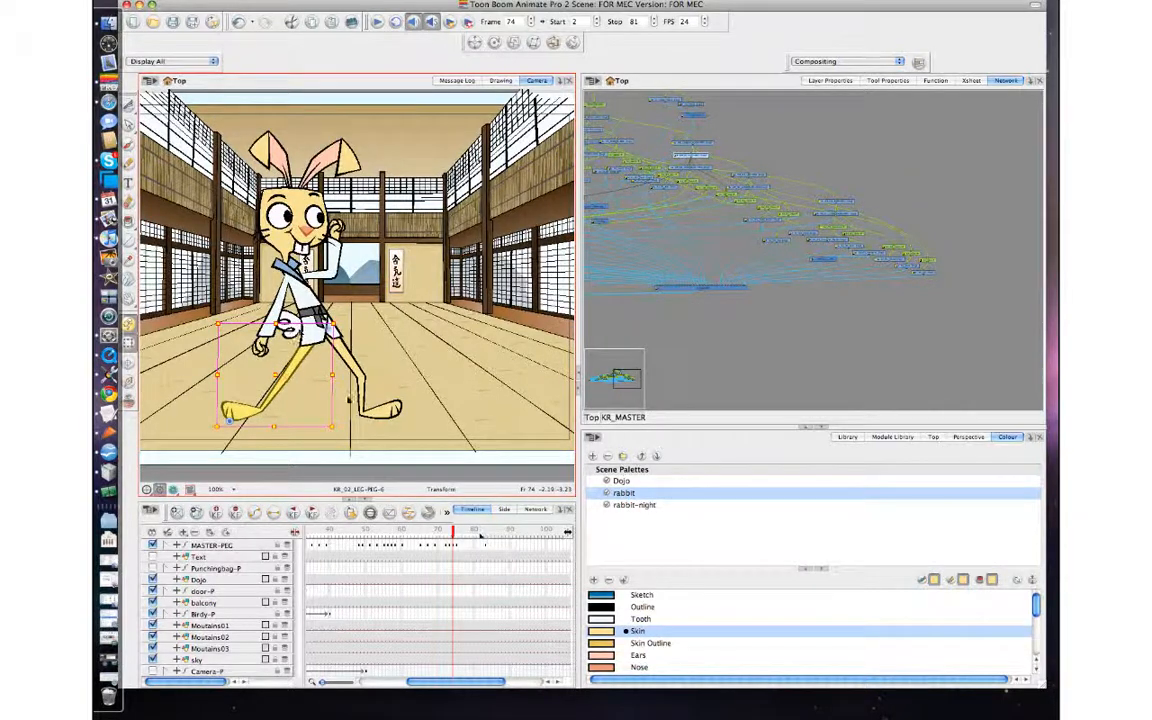
Select the kr_01_leg thigh at frame 74 and nudge it slightly upward, comparing with frame 73.
click(343, 351)
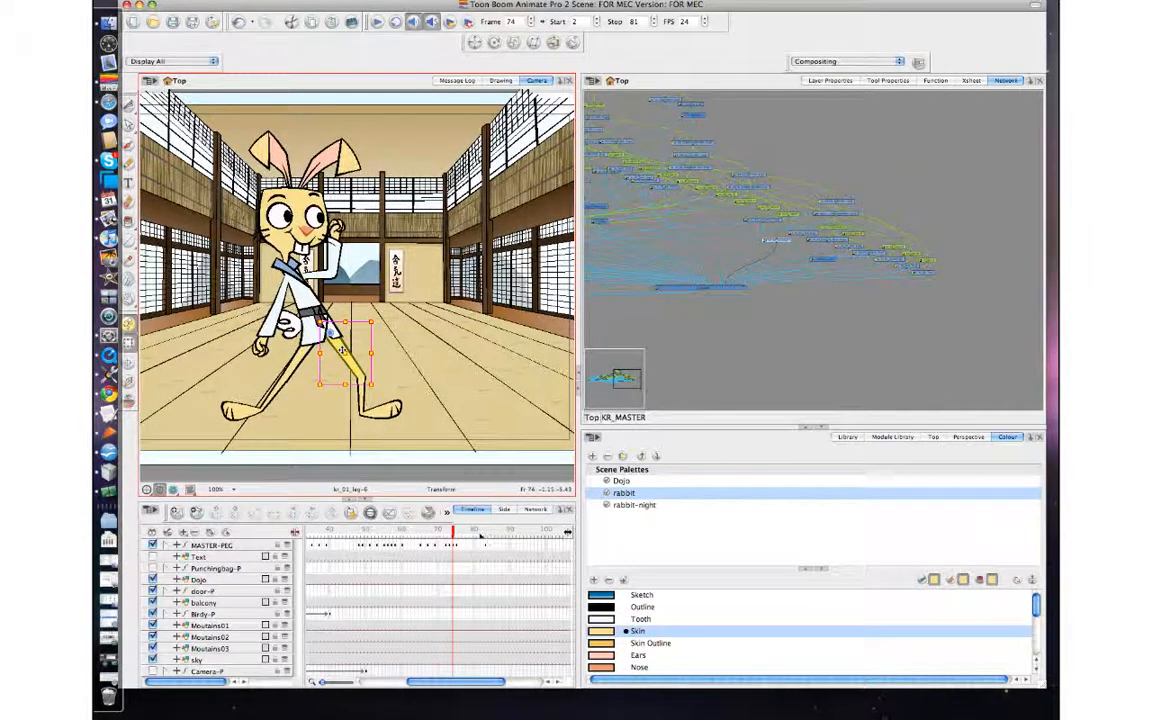
click(366, 394)
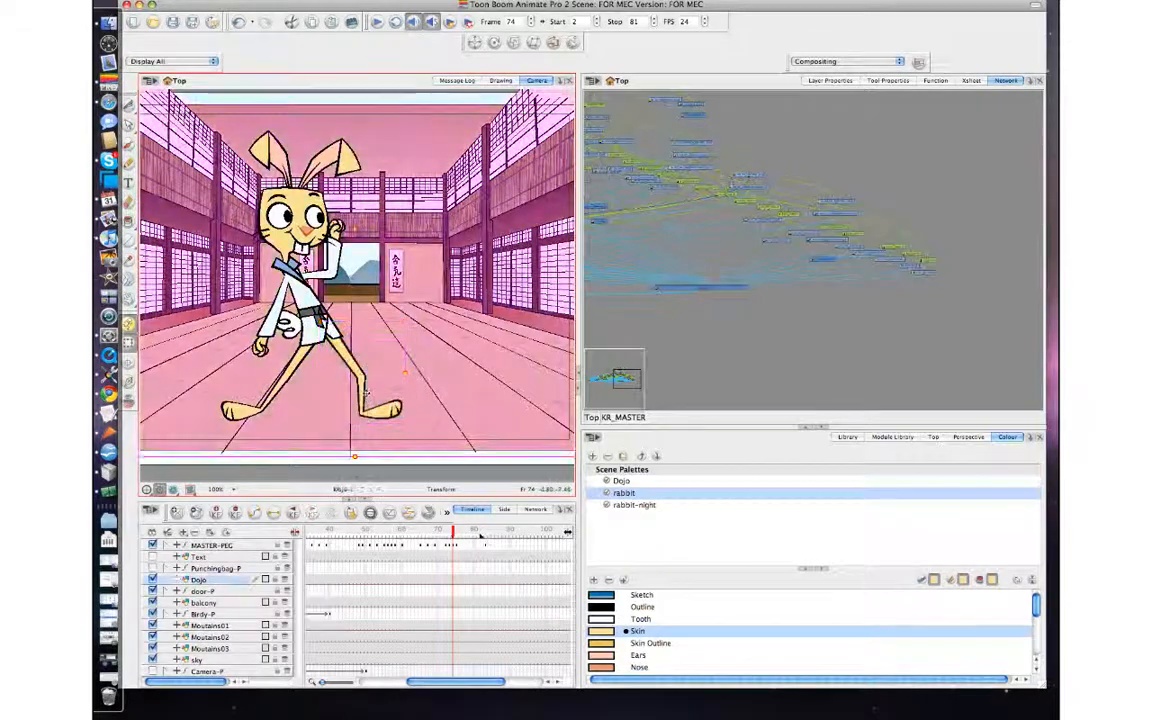
click(364, 396)
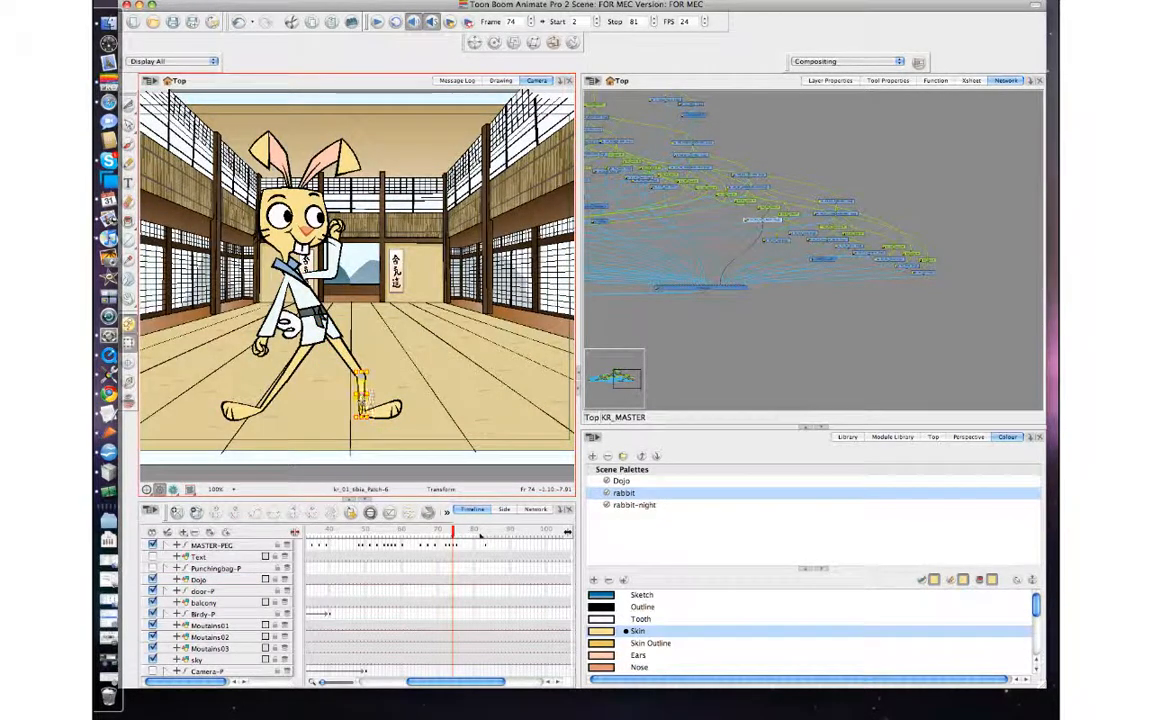
key(2)
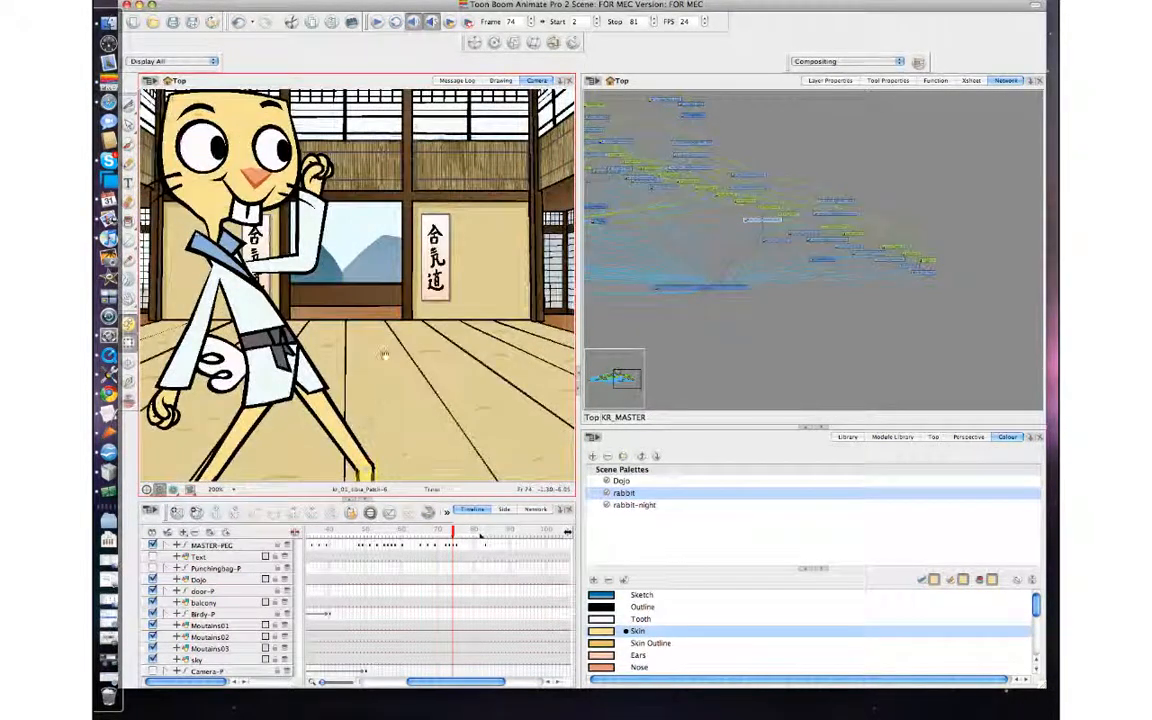
drag(385, 355, 396, 228)
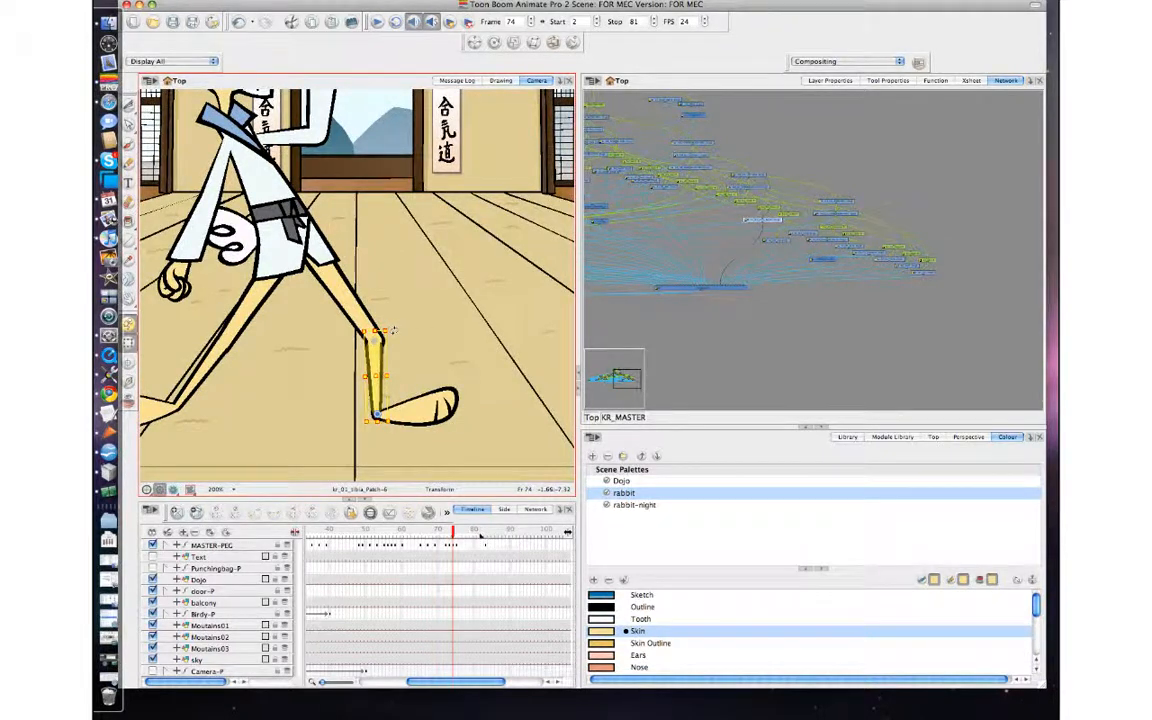
click(327, 287)
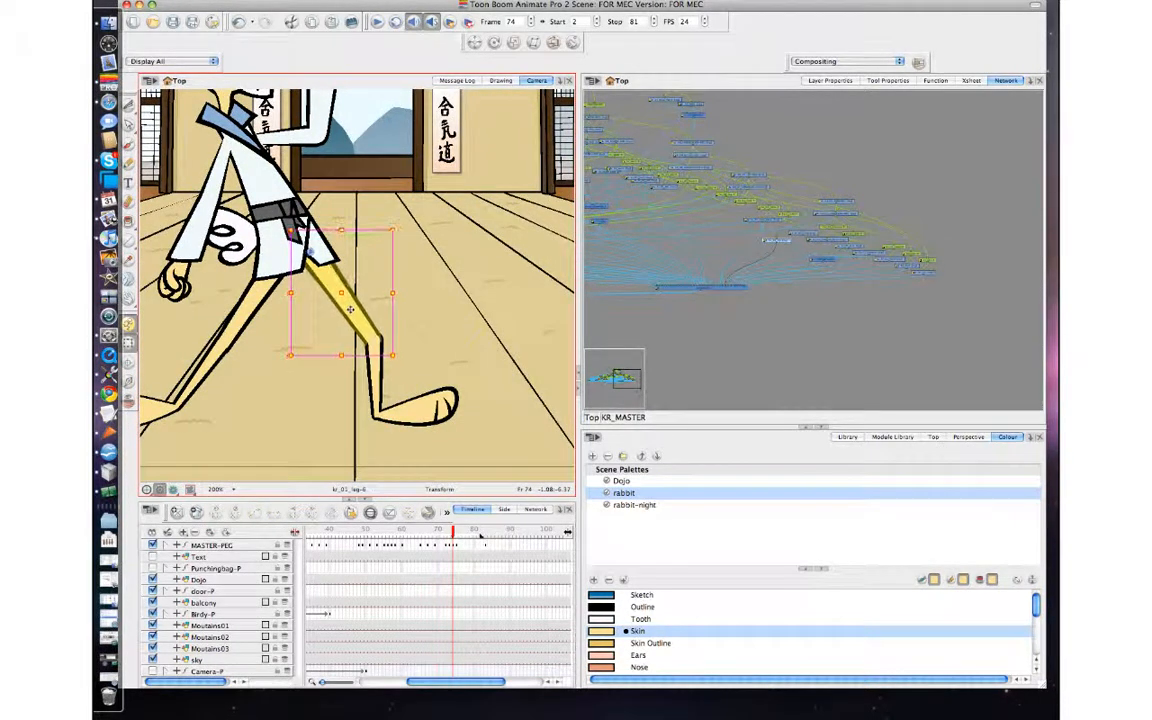
key(comma)
key(period)
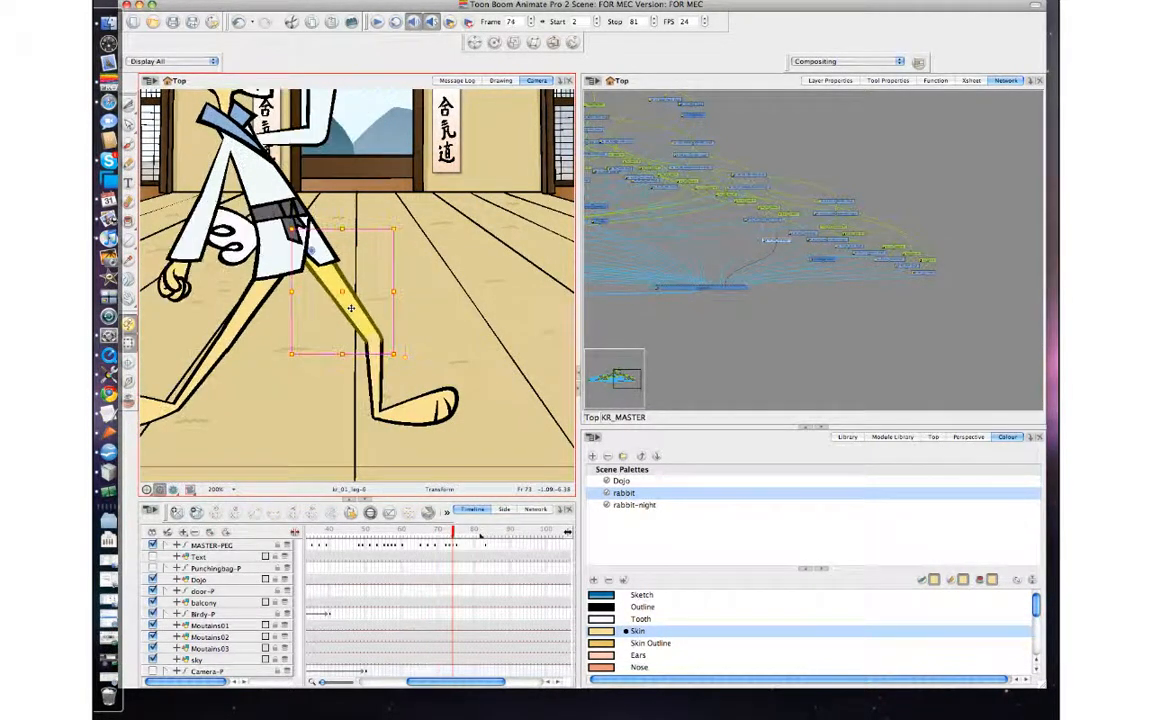
key(comma)
key(period)
Raise the kr_01_leg thigh a touch more at frame 74 and check it against frames 73 and 75.
key(comma)
key(period)
key(period)
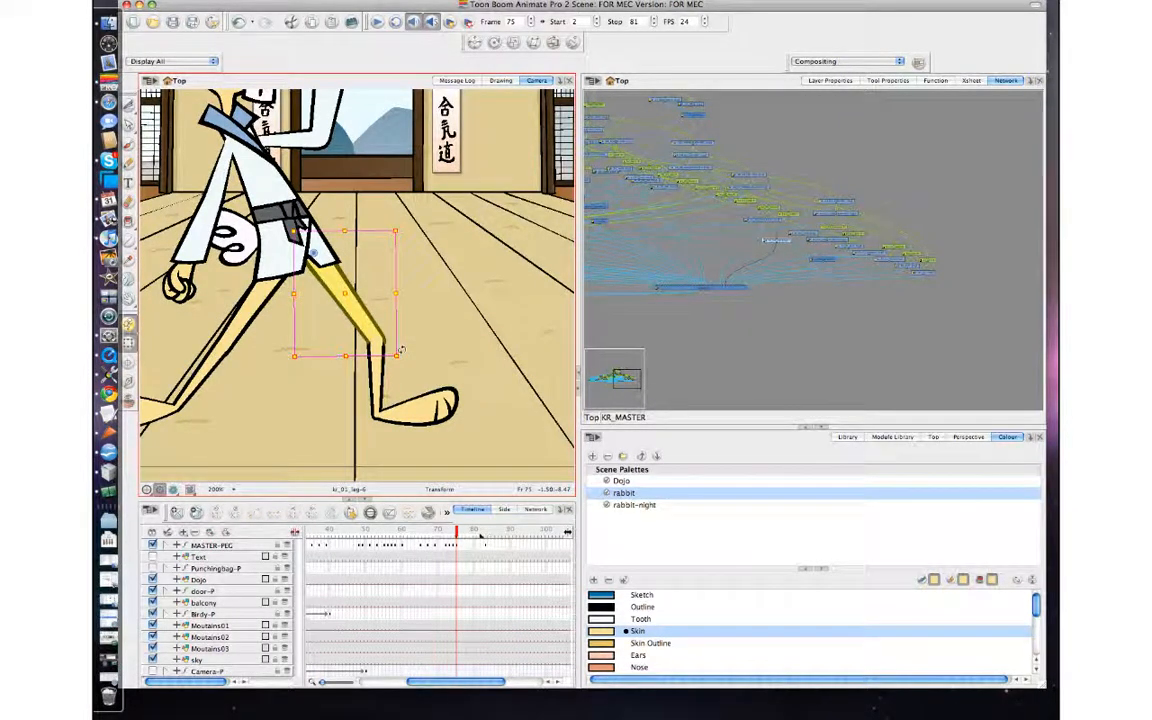
key(comma)
key(period)
key(comma)
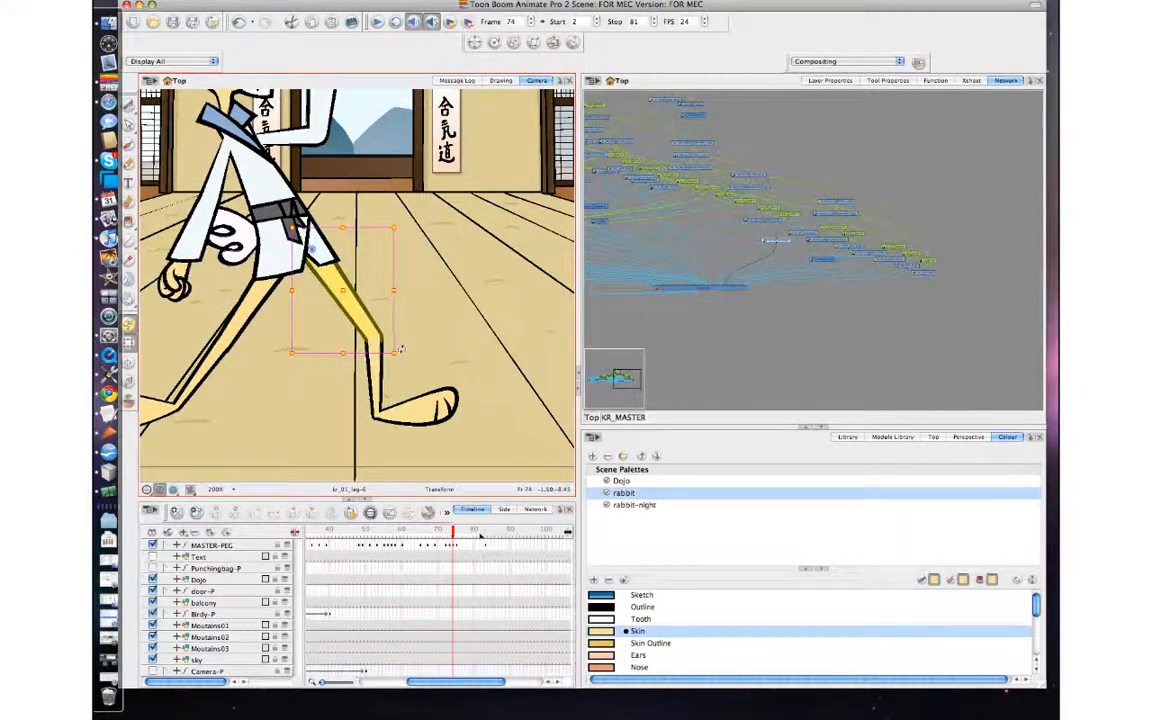
key(period)
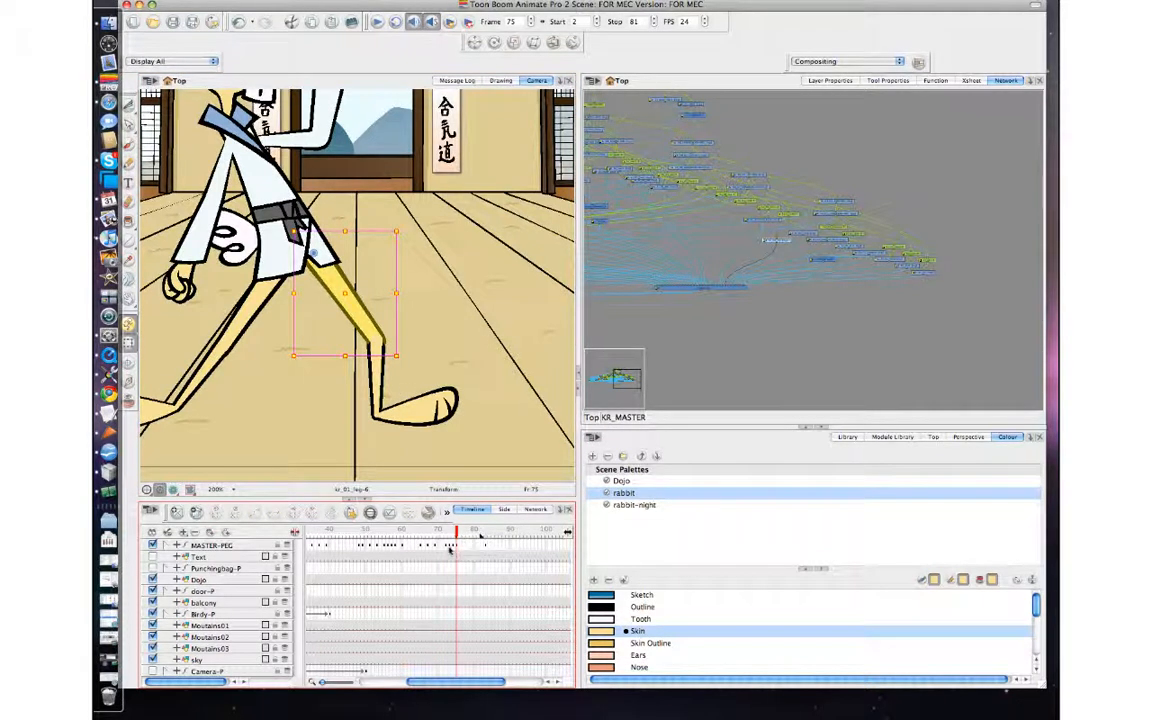
Shift the MASTER-PEG keyframes around and after frame 74 later in time to space out the poses, then deselect the rabbit.
click(451, 548)
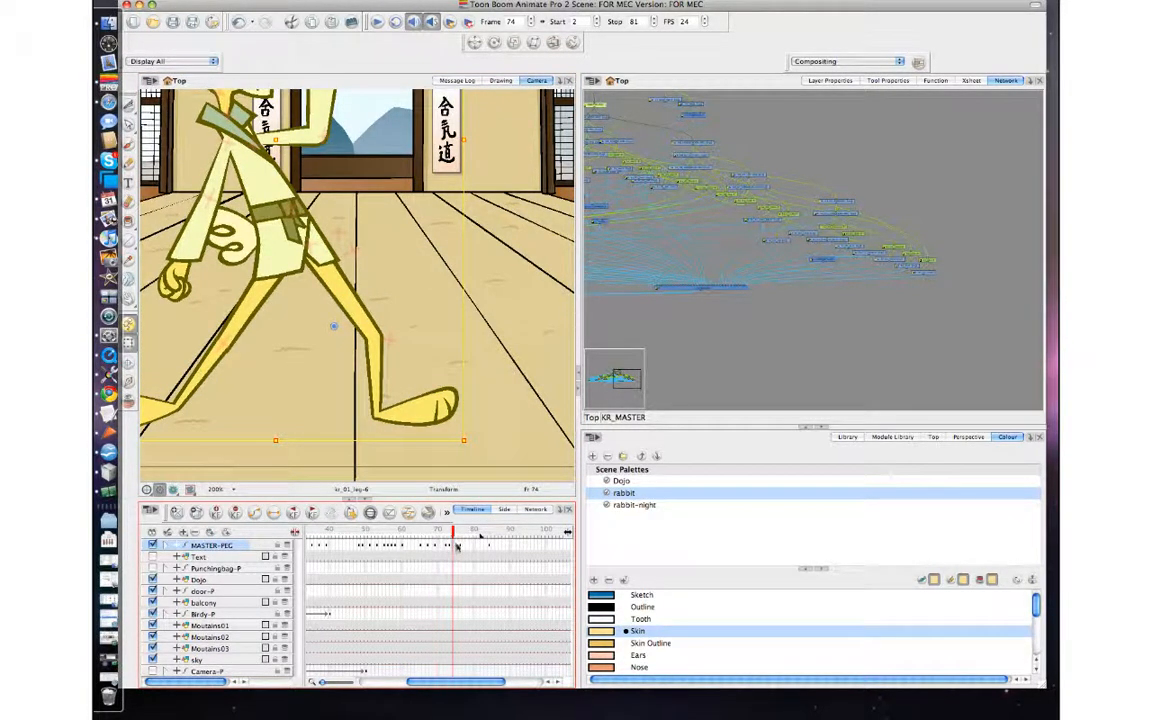
key(period)
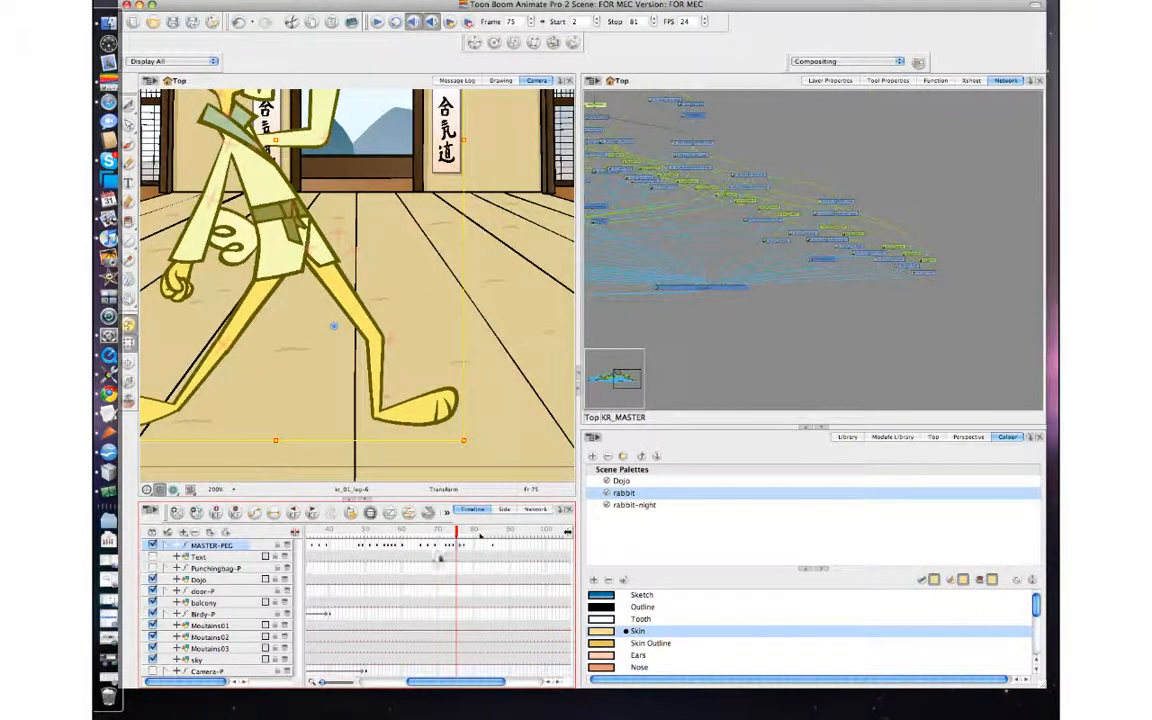
click(462, 545)
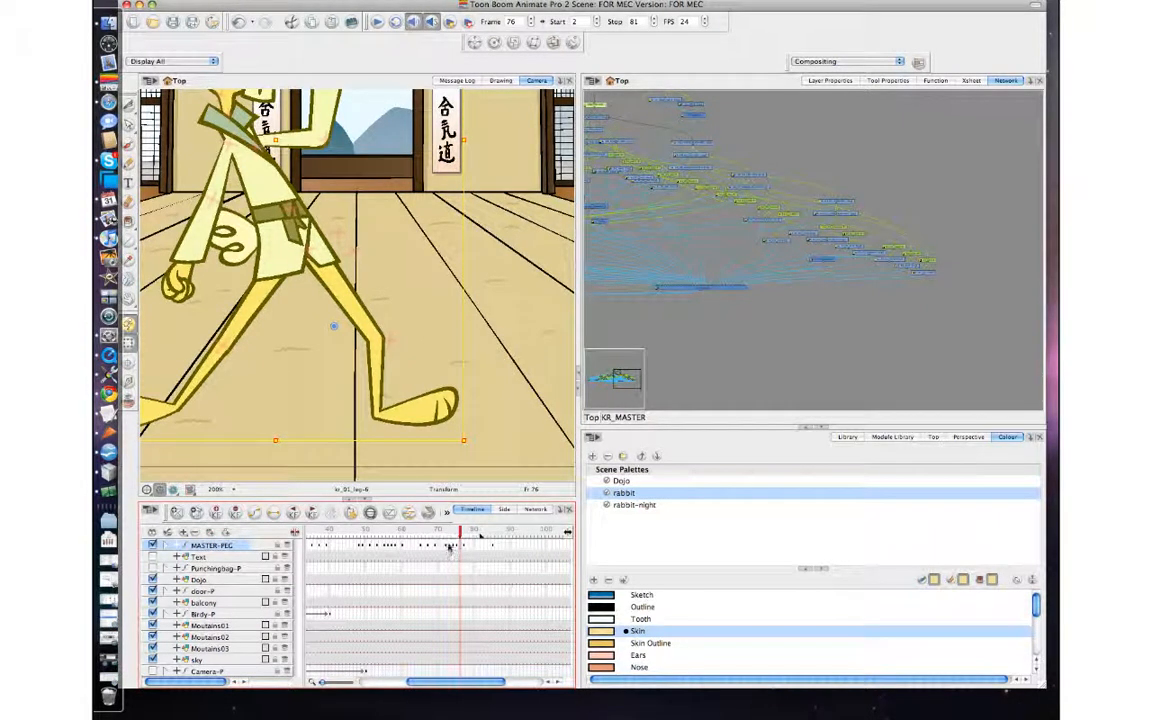
mouse_move(450, 548)
mouse_down()
mouse_move(437, 553)
mouse_move(438, 533)
mouse_move(425, 534)
mouse_move(483, 534)
mouse_move(441, 534)
mouse_move(453, 534)
mouse_up()
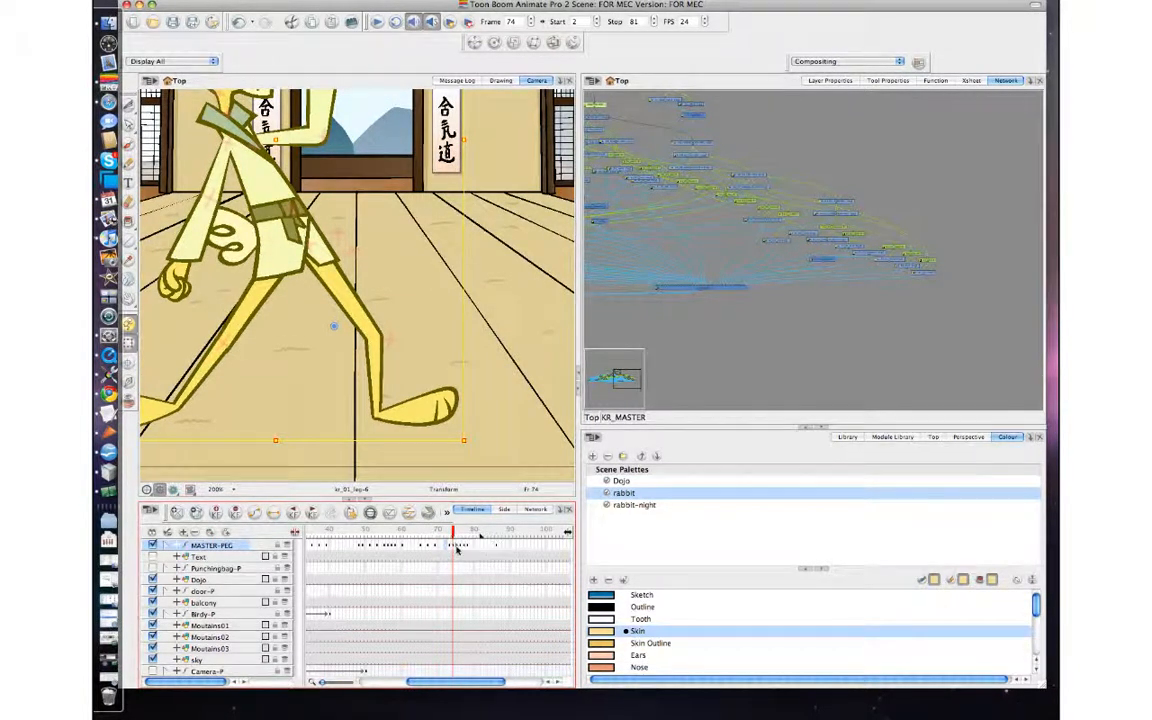
mouse_move(457, 547)
mouse_down()
mouse_move(467, 546)
mouse_move(456, 548)
mouse_up()
click(461, 548)
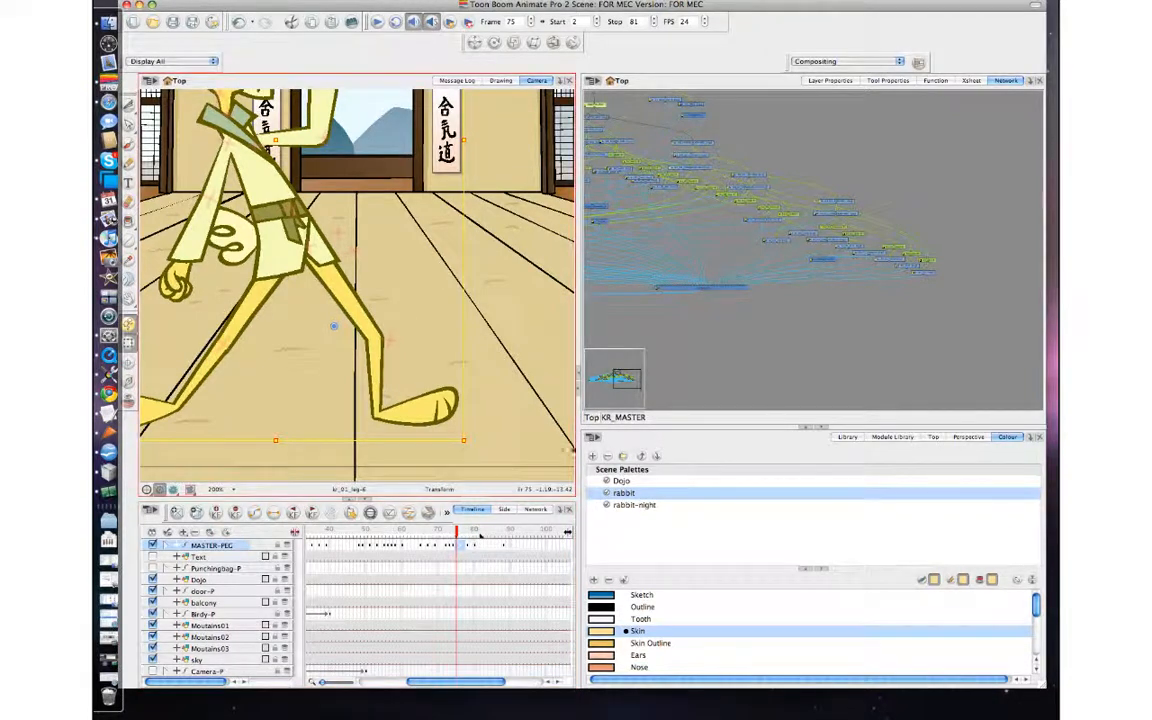
click(687, 365)
key(2)
key(2)
key(2)
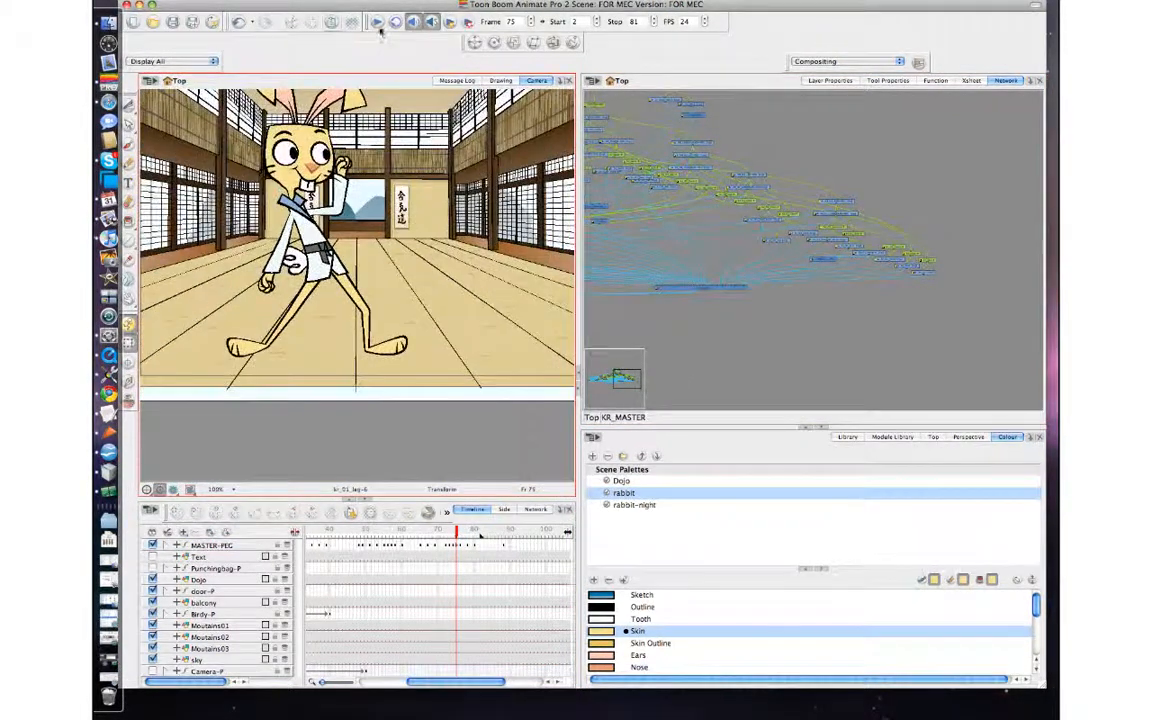
Play back the scene, then shift the MASTER-PEG keyframes after frame 45 later in time to lengthen the holds between poses.
click(378, 22)
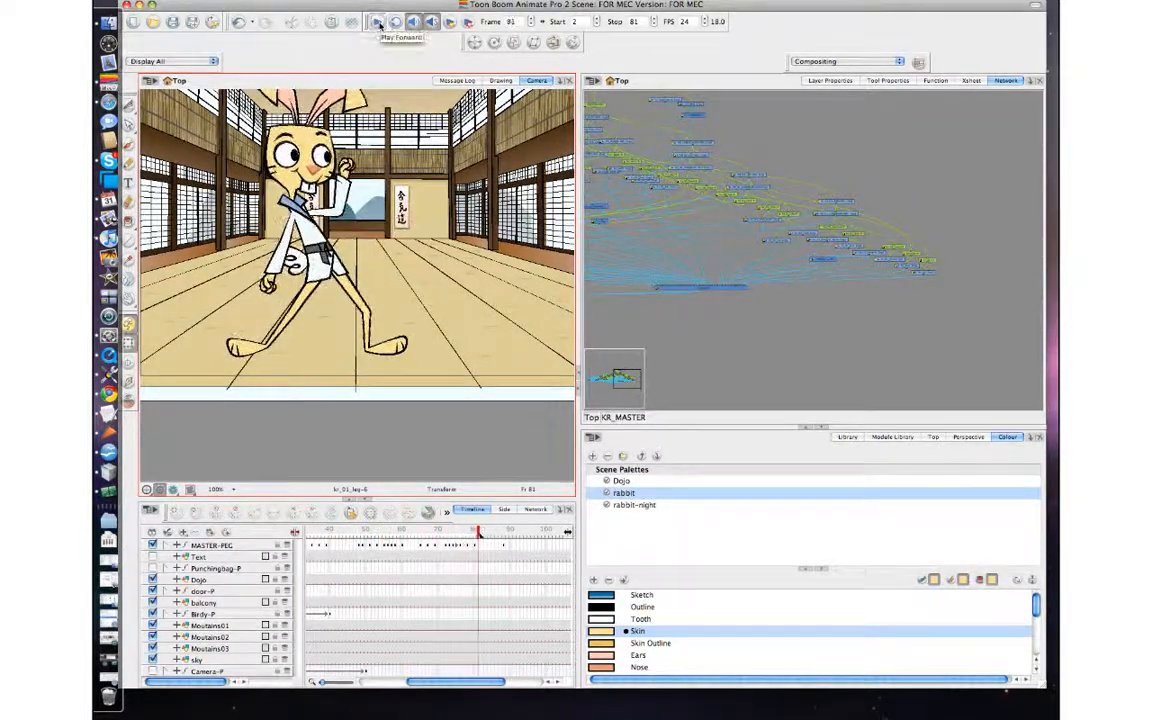
click(456, 547)
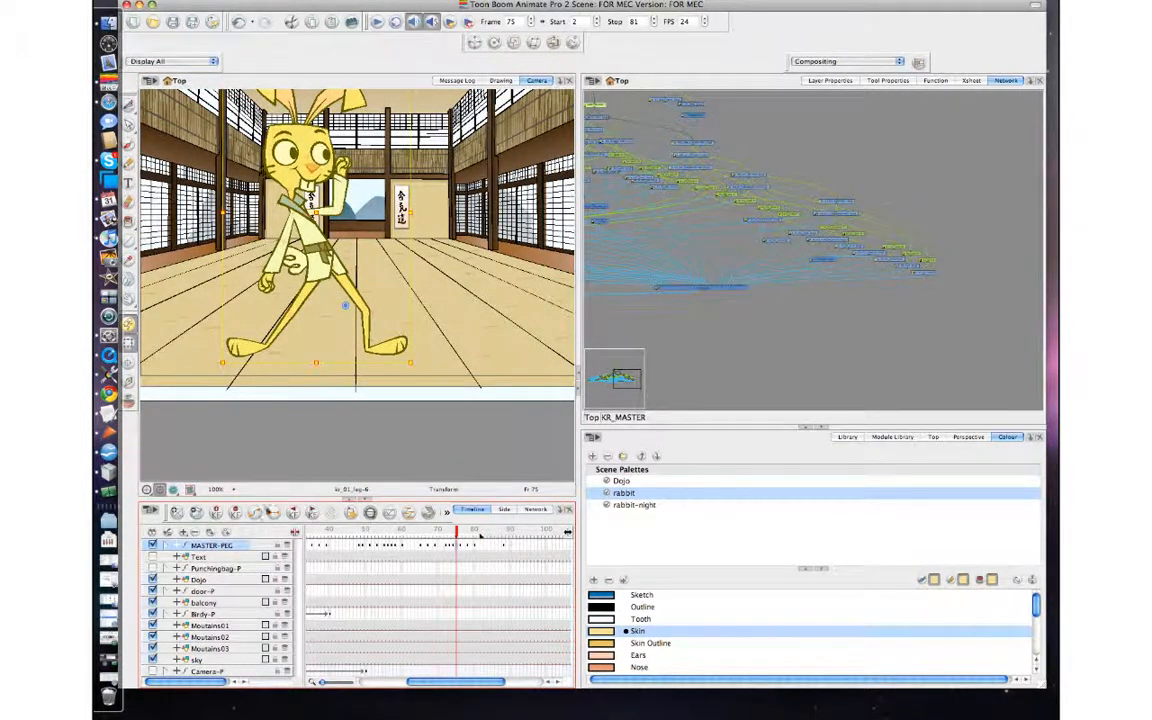
click(349, 548)
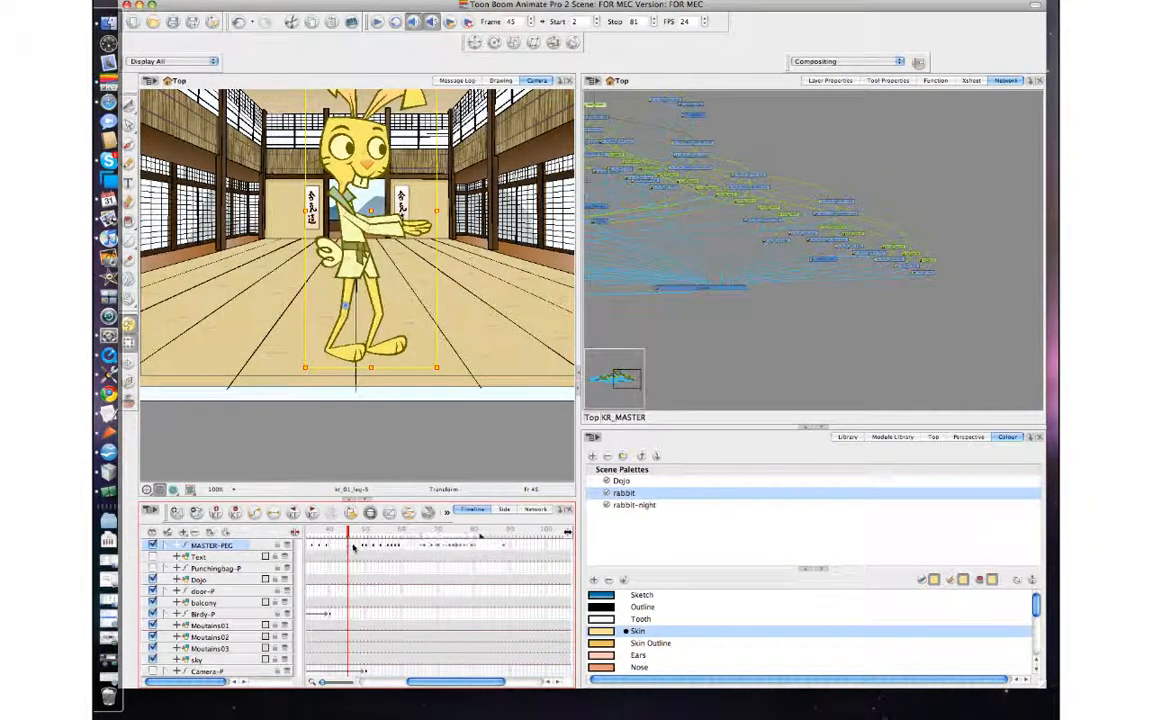
drag(381, 548, 463, 534)
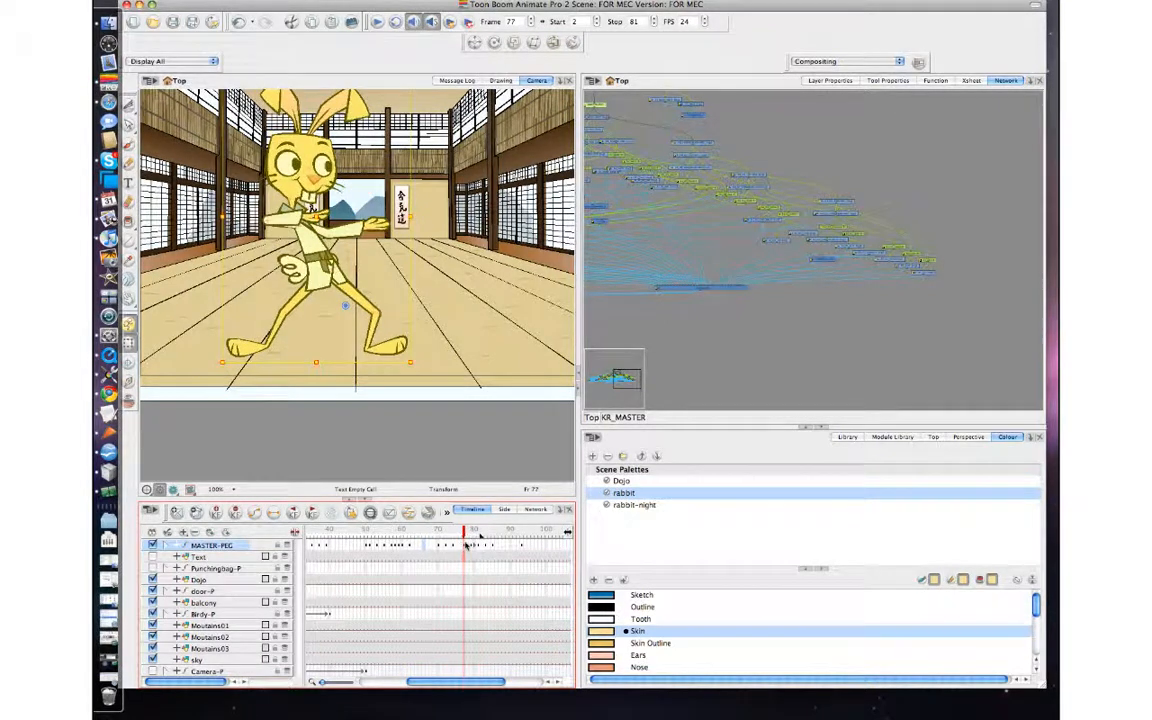
Adjust the spacing of the MASTER-PEG keyframes around frame 77 and check the rabbit's poses through frame 81.
click(461, 547)
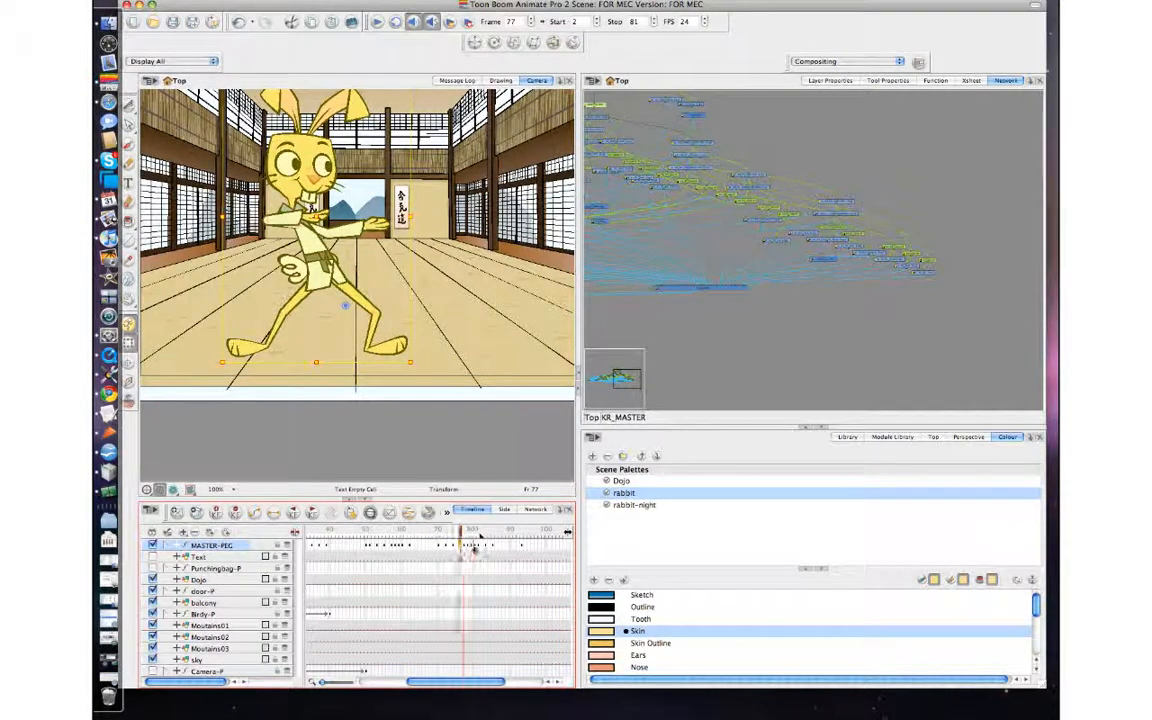
click(464, 547)
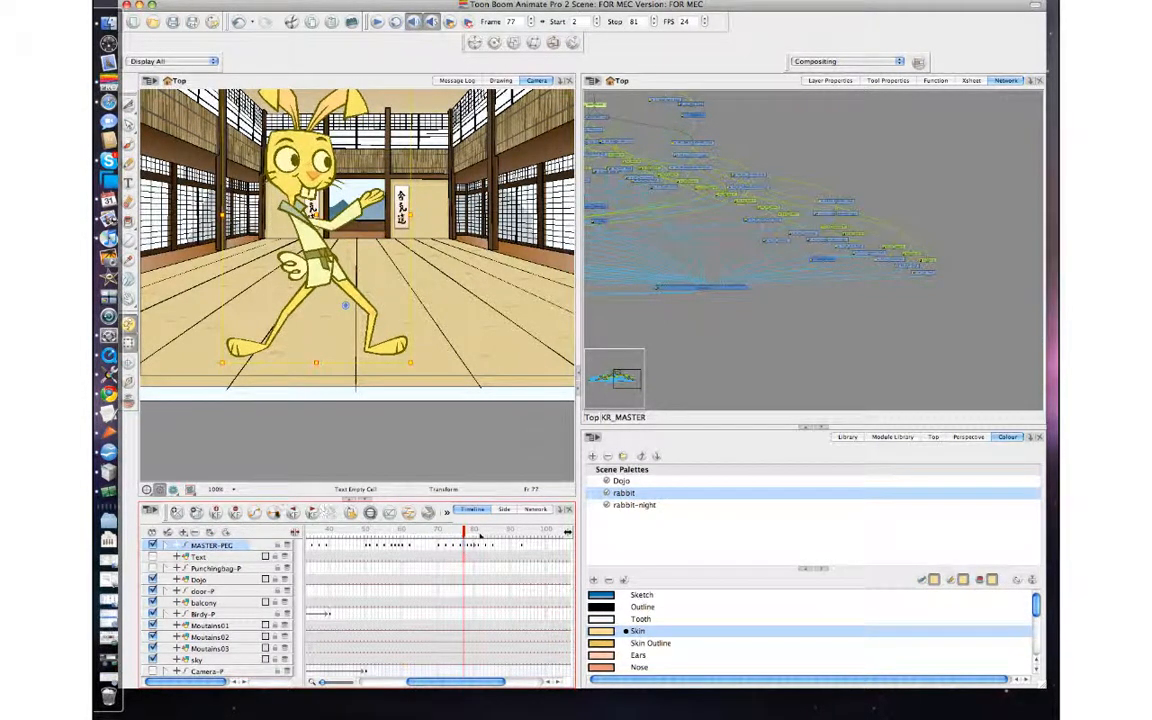
click(444, 552)
click(478, 547)
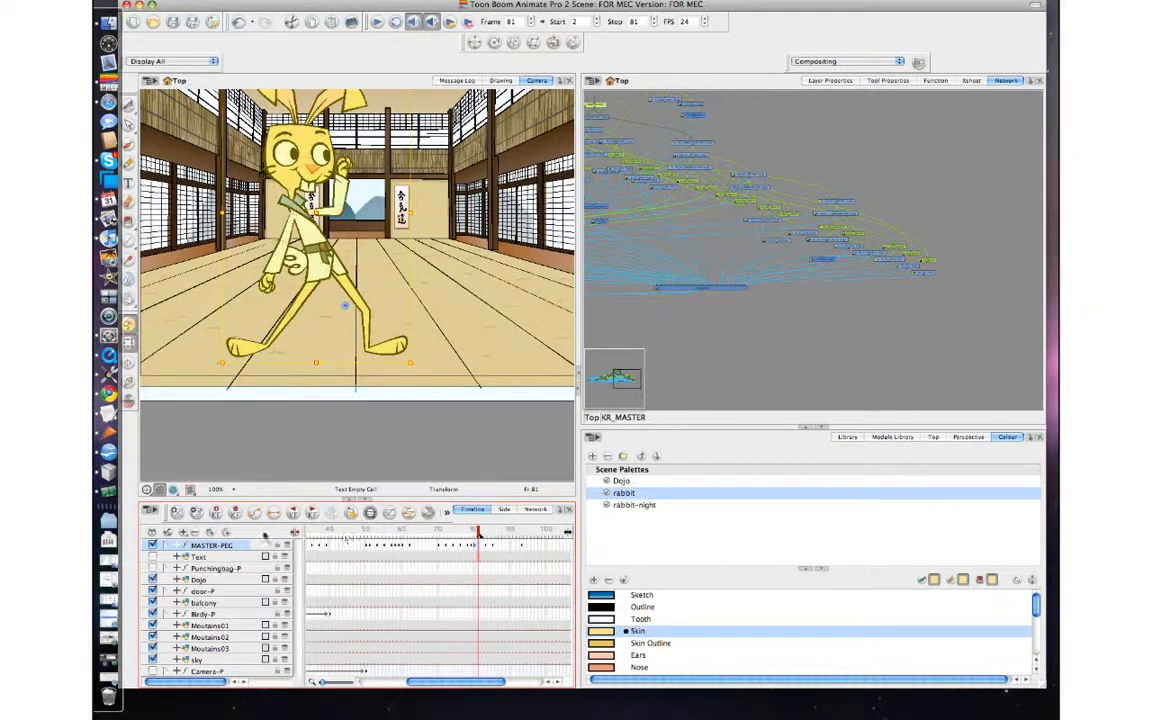
click(475, 547)
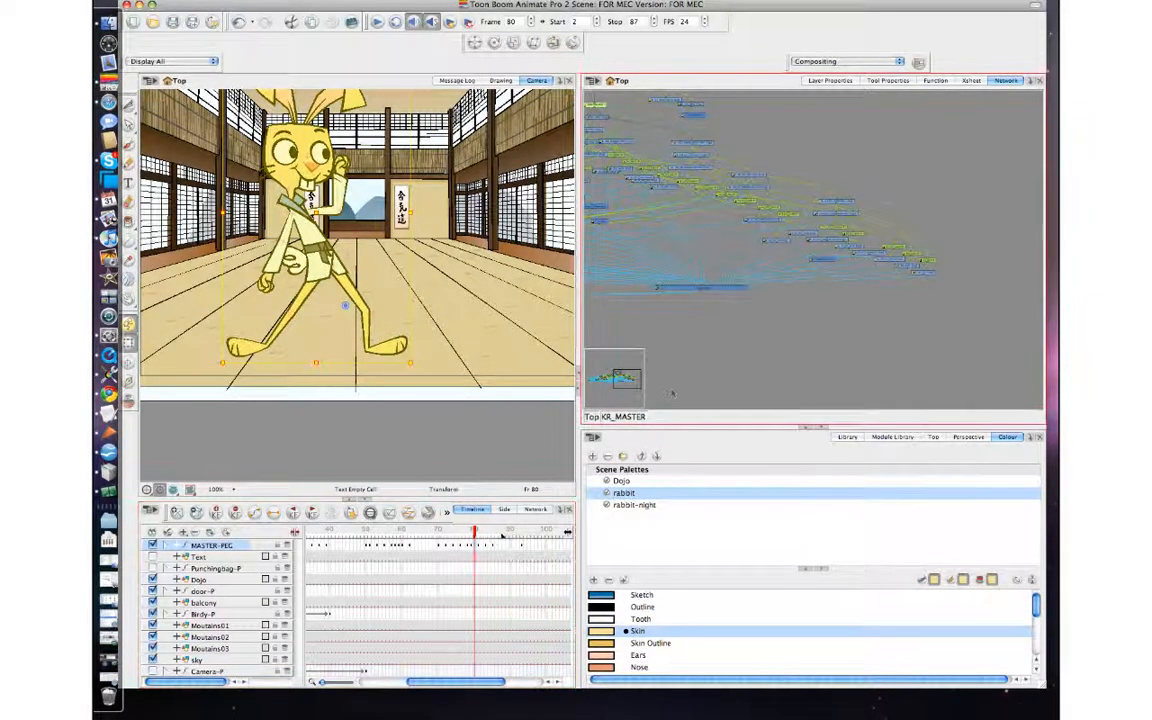
Extend the playback range to stop at frame 87 and play the retimed animation.
click(377, 21)
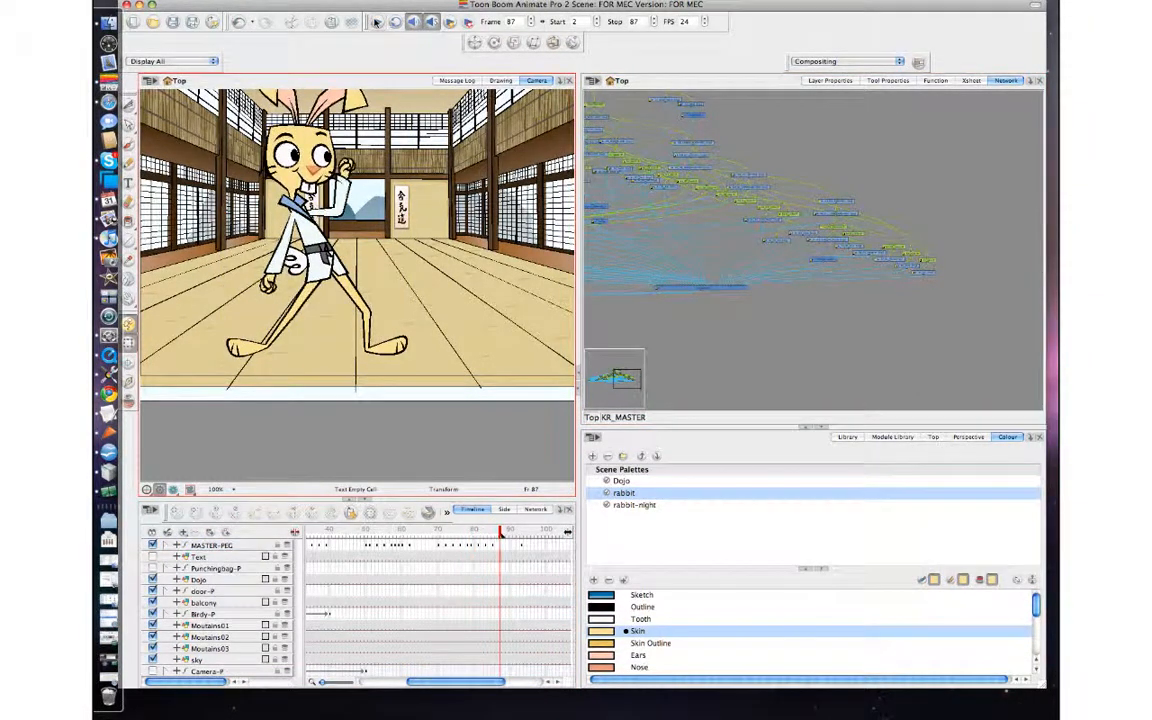
click(377, 21)
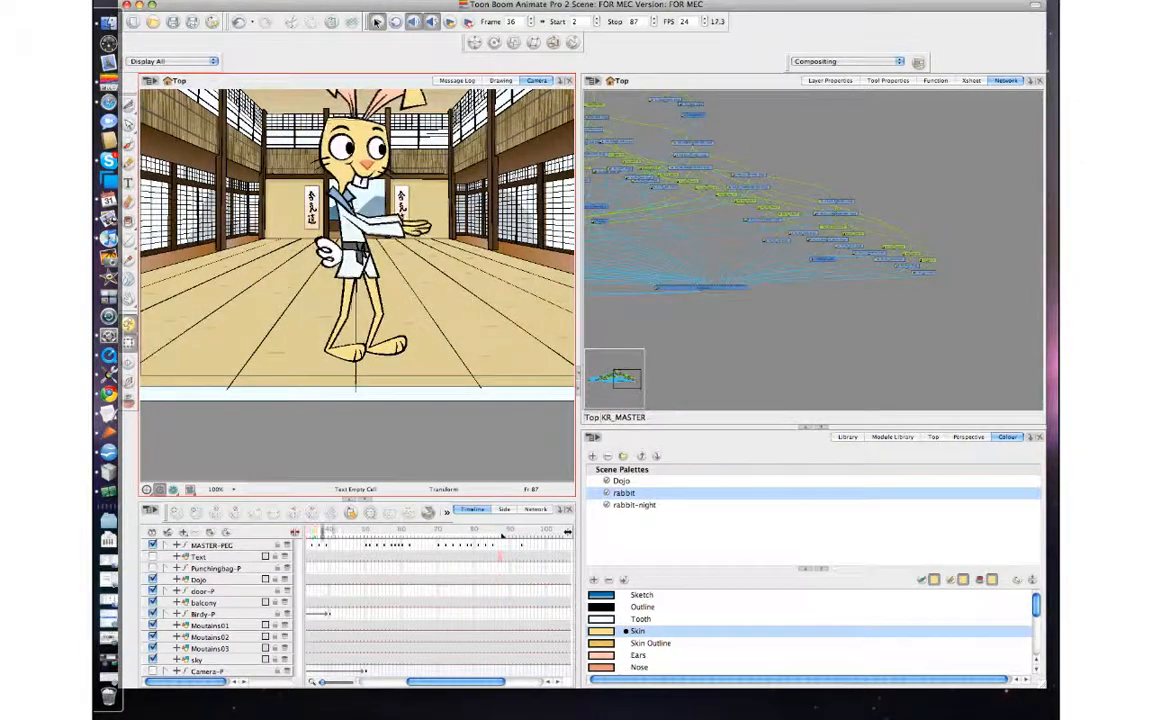
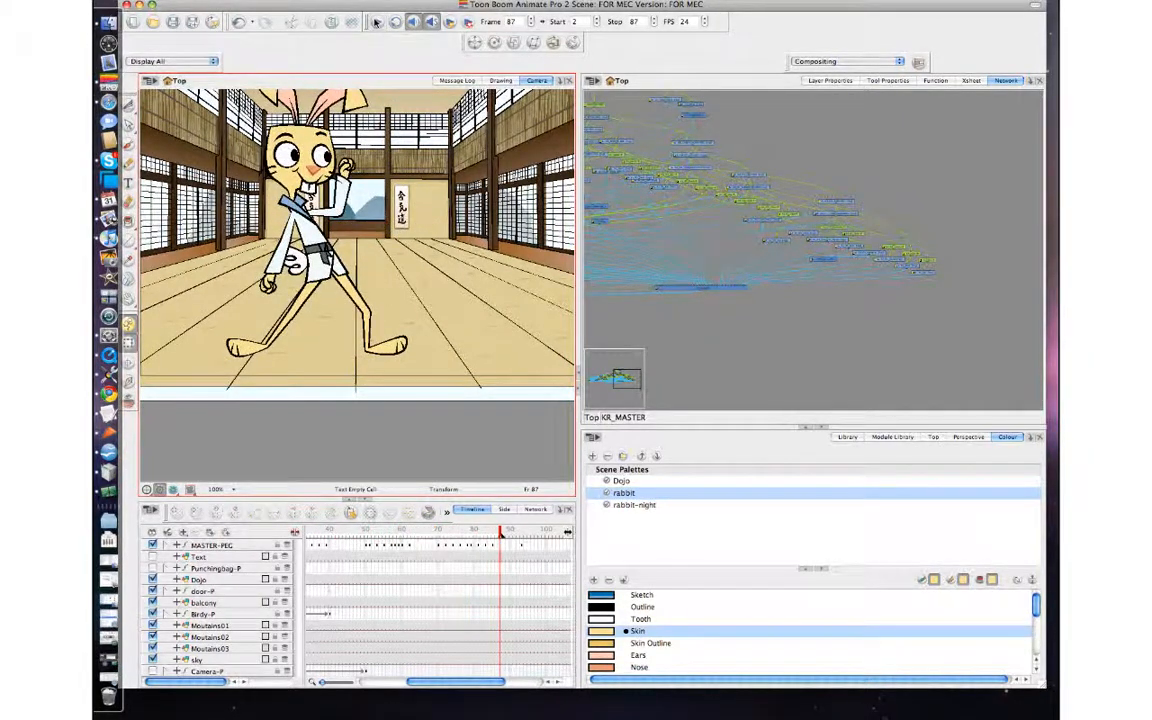
Shift the block of MASTER-PEG keyframes starting at frame 78 about two frames earlier.
drag(502, 534, 366, 539)
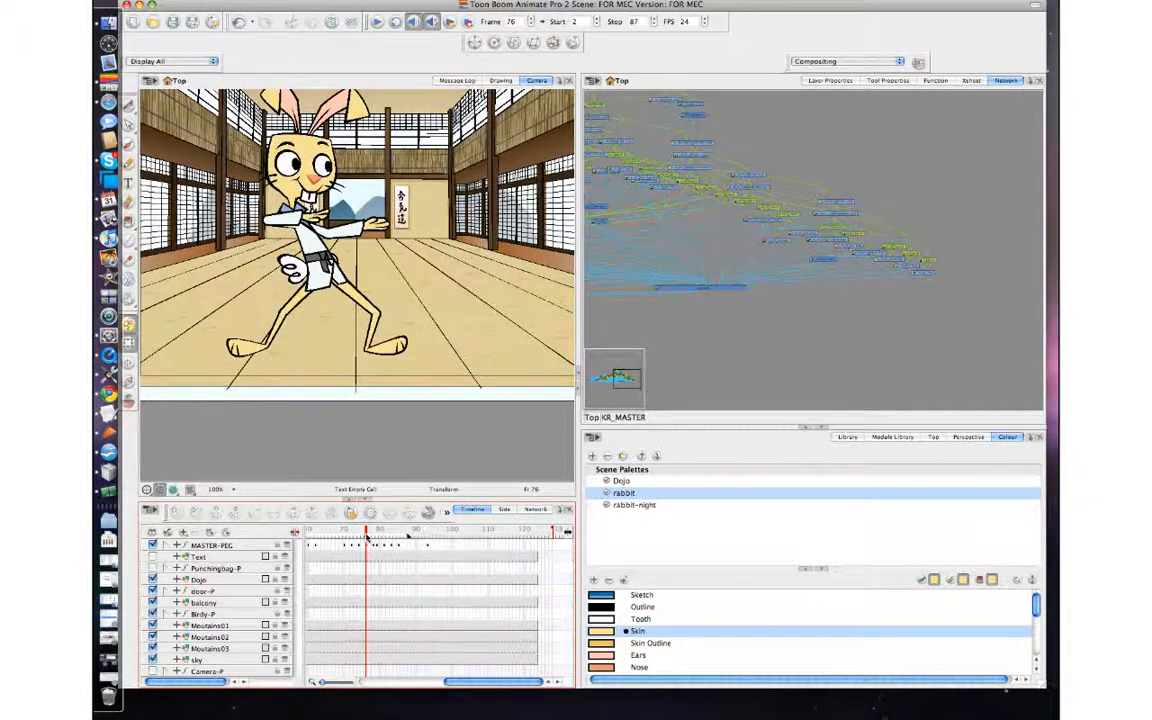
click(272, 210)
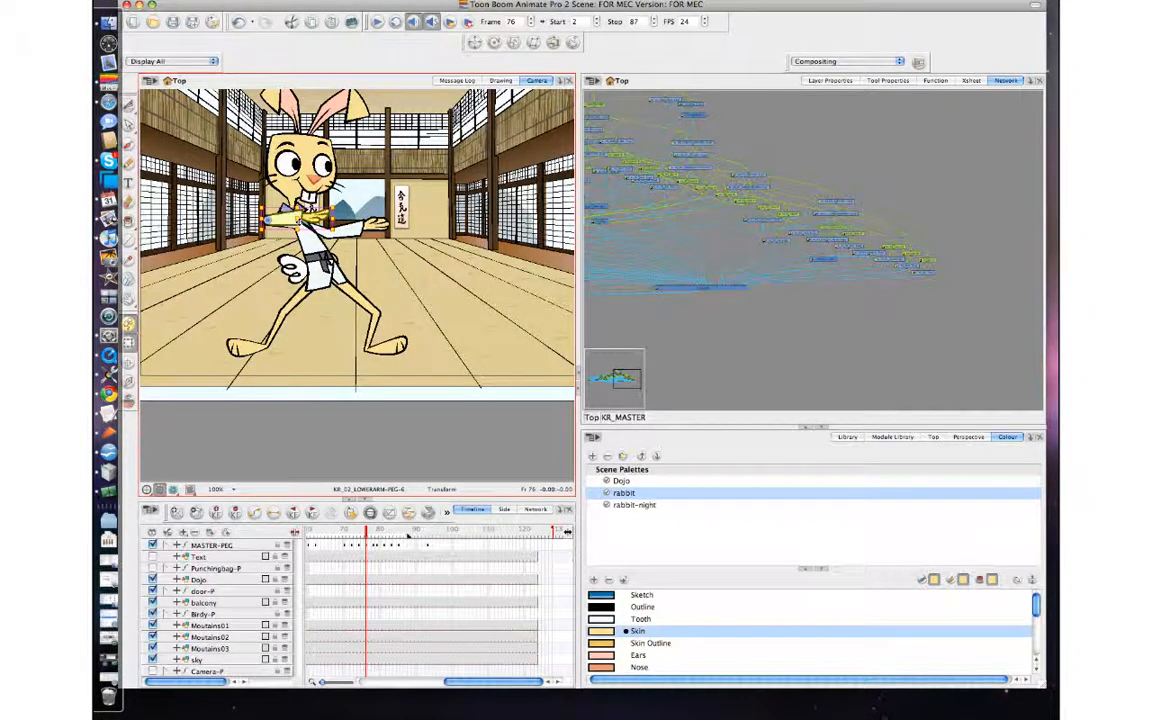
key(period)
key(period)
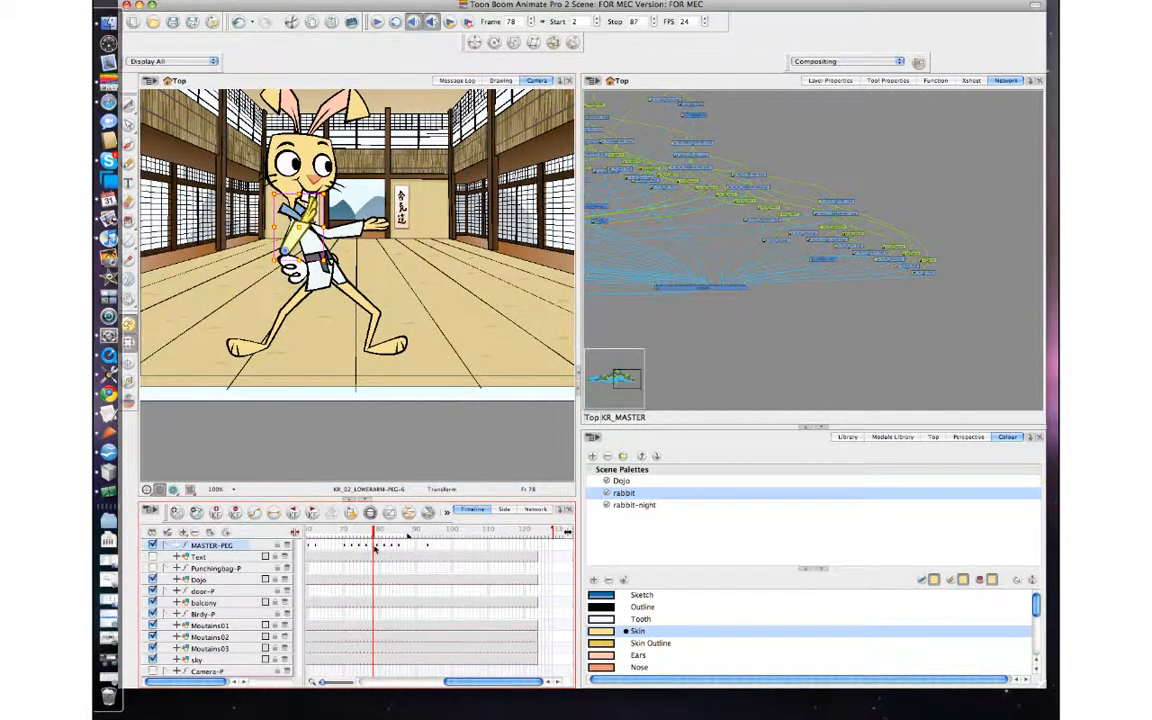
click(385, 546)
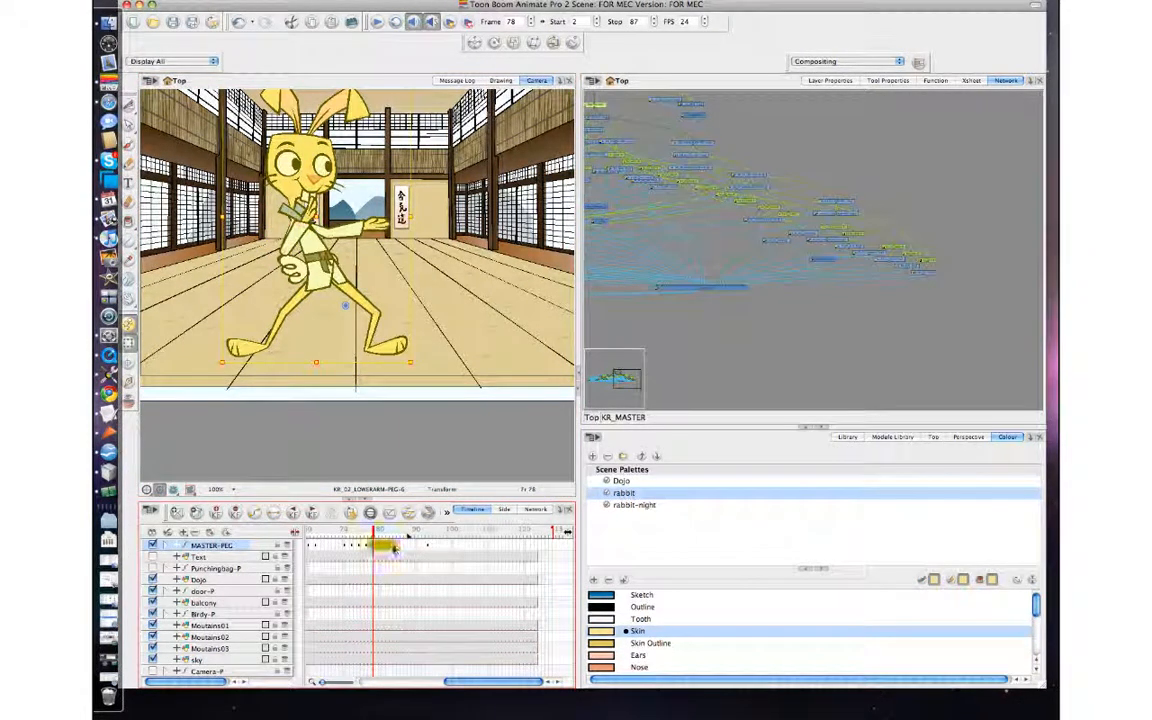
drag(392, 549, 393, 549)
click(396, 436)
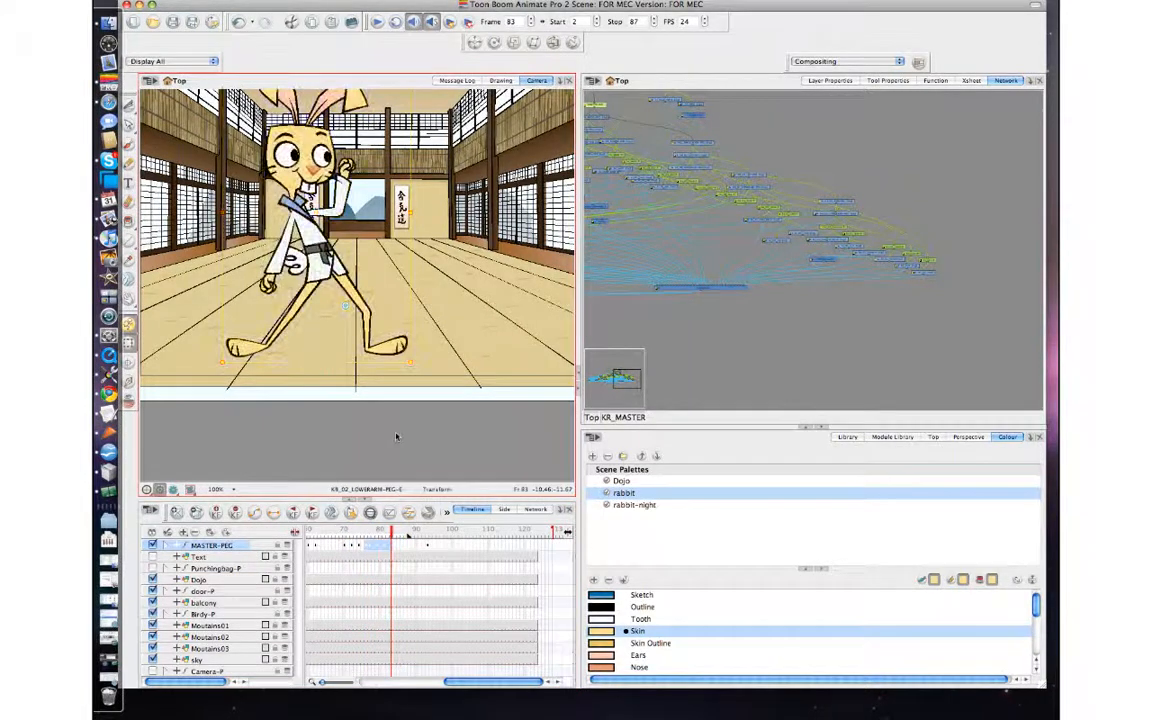
Step back and forth between frames 74 and 78 to examine the rabbit's transition into the raised-fist pose.
key(comma)
key(comma)
key(comma)
key(comma)
key(comma)
key(comma)
key(comma)
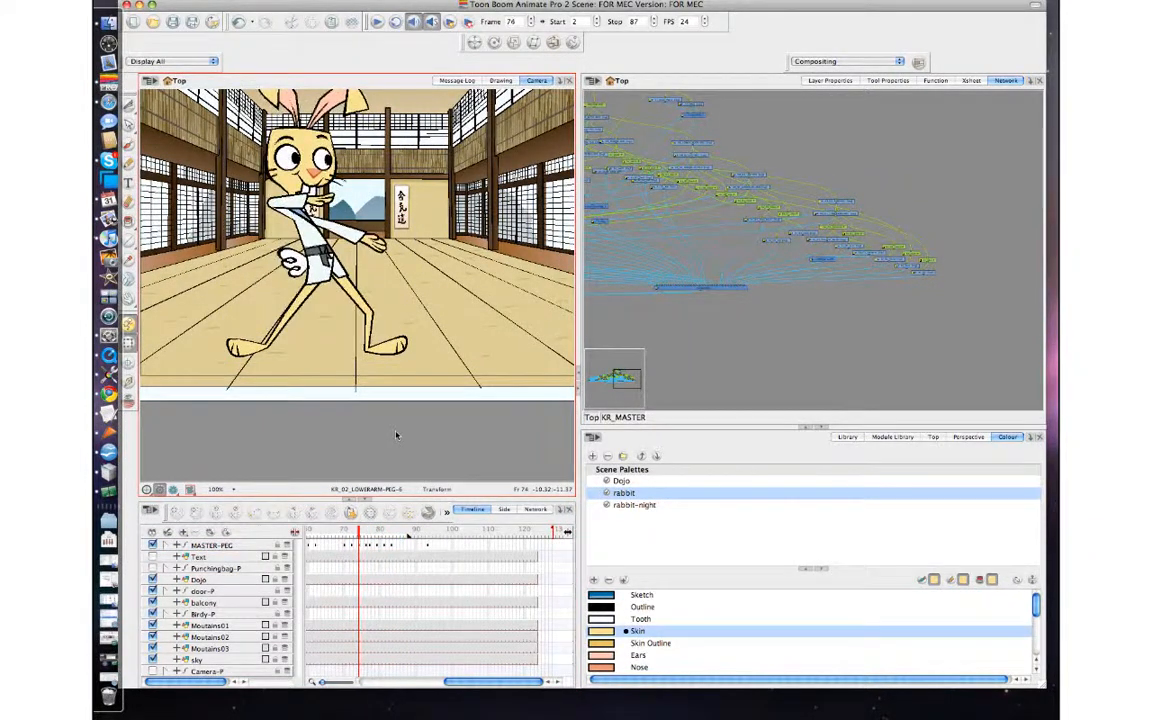
key(period)
key(comma)
key(comma)
key(comma)
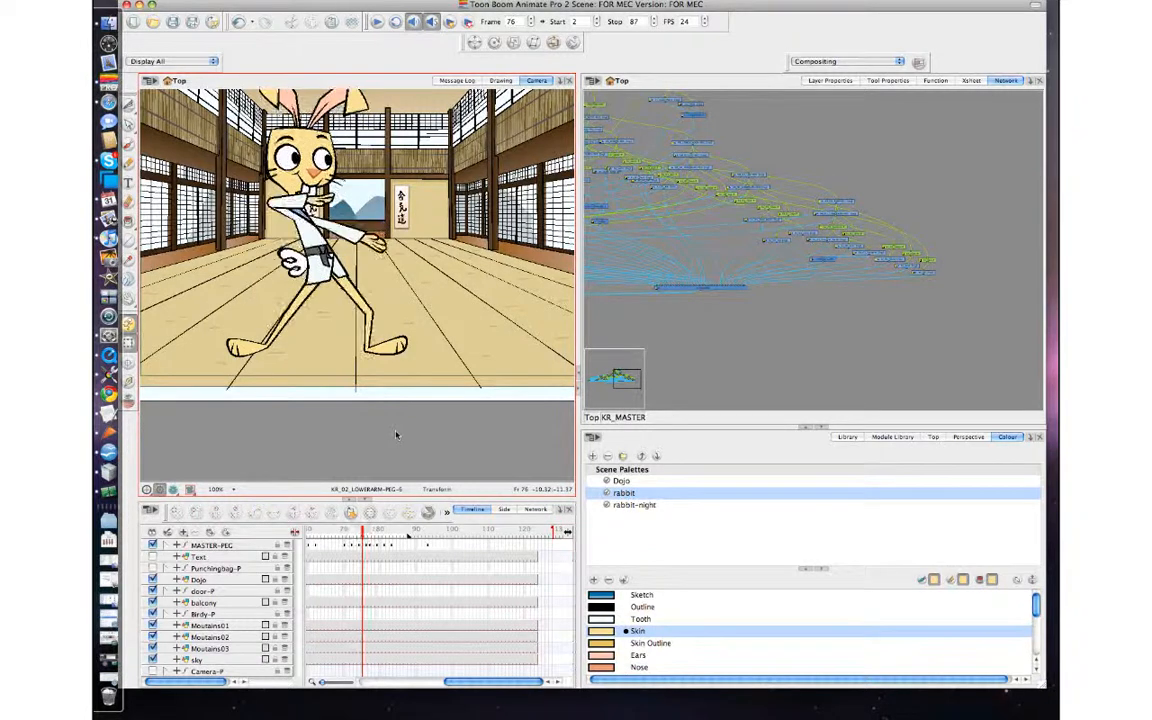
key(period)
key(period)
key(comma)
key(comma)
key(comma)
key(period)
key(period)
key(period)
key(period)
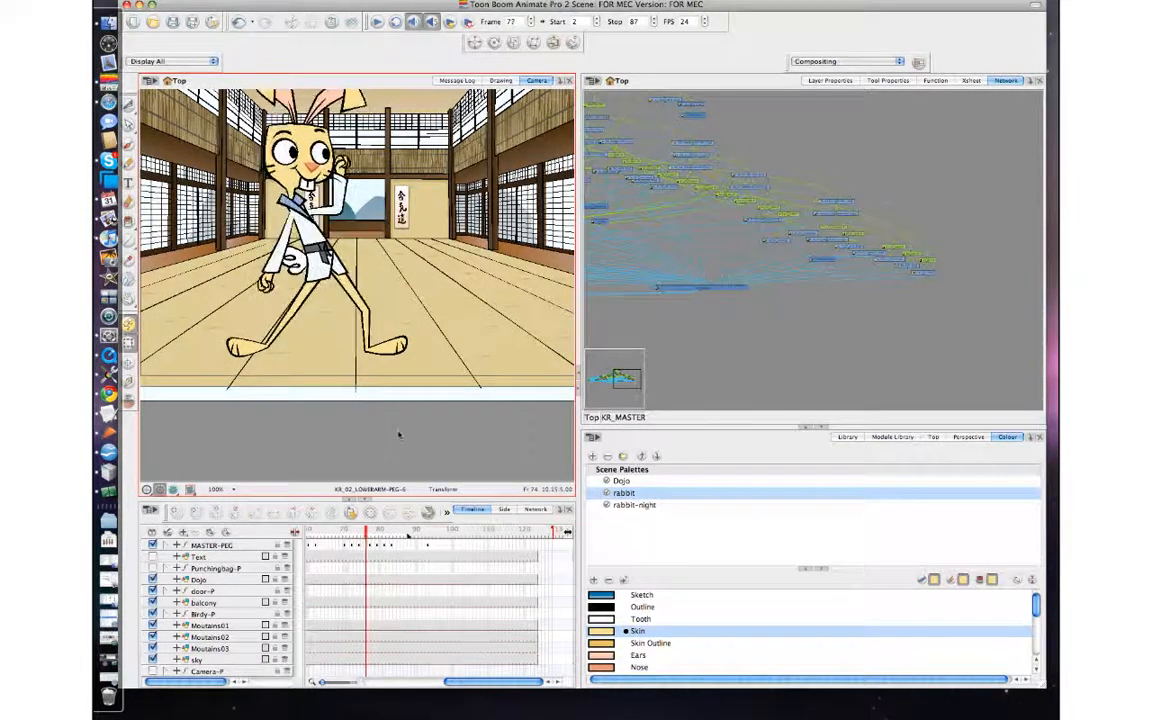
Play the scene through to frame 87 to review the retimed move.
click(620, 381)
click(343, 86)
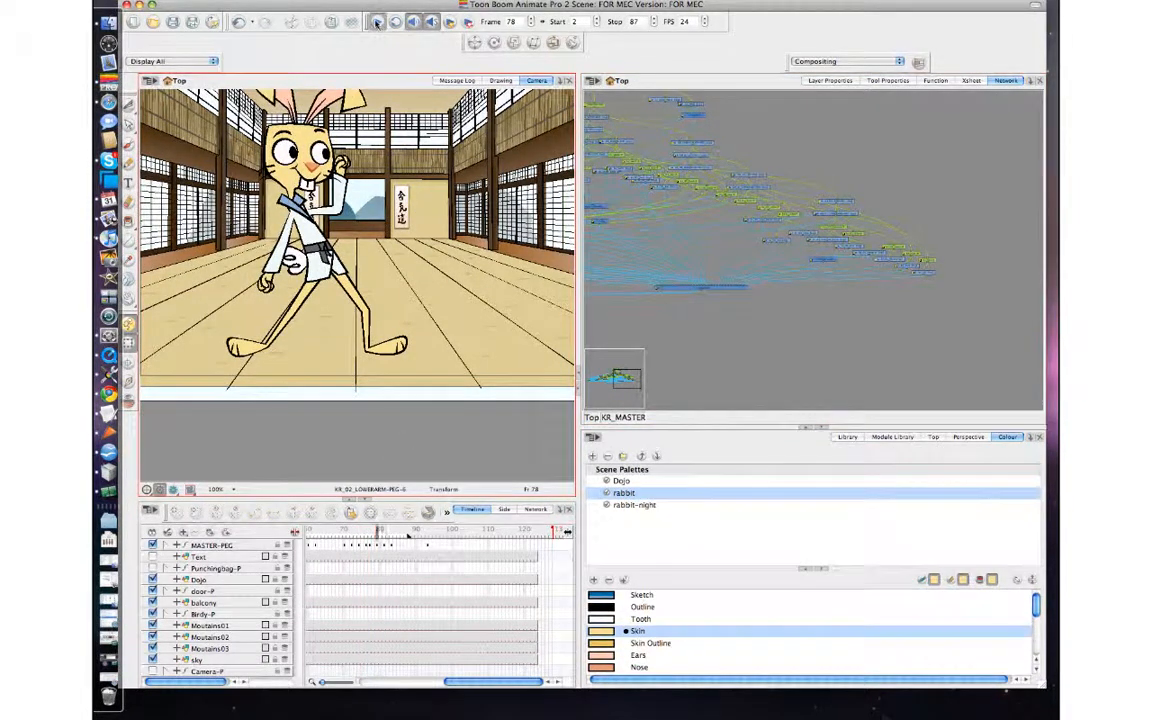
click(377, 21)
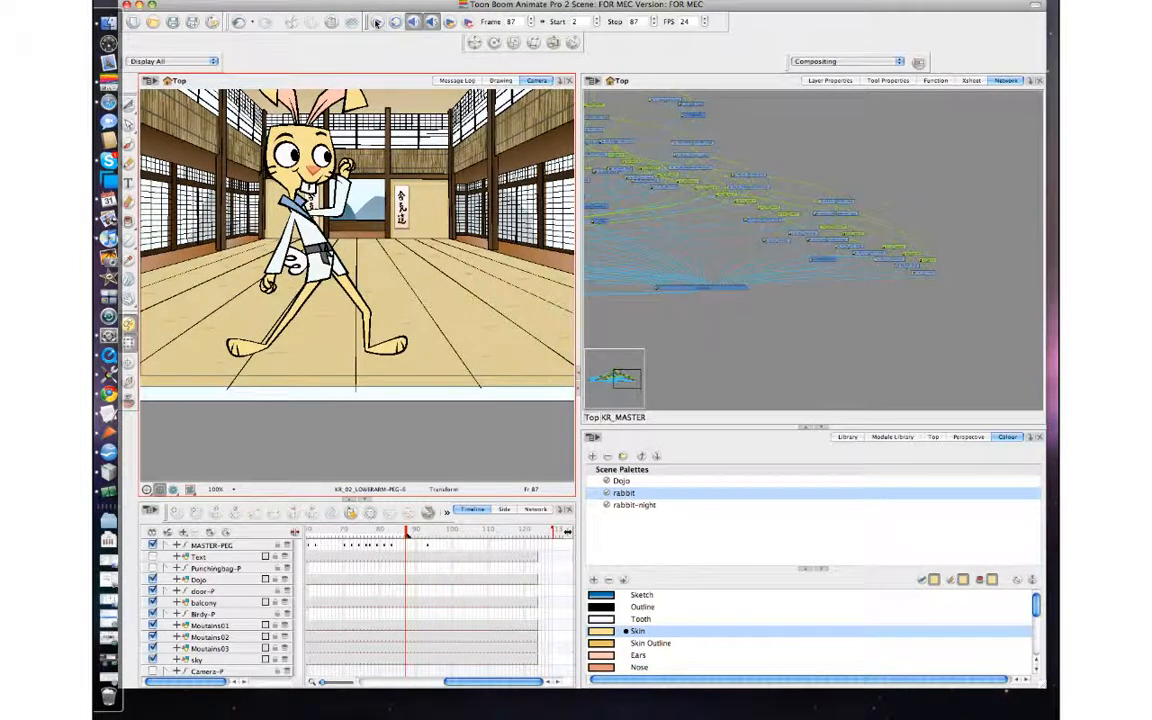
Delete the MASTER-PEG keyframe at frame 93.
key(period)
key(period)
key(period)
key(period)
key(period)
key(period)
key(period)
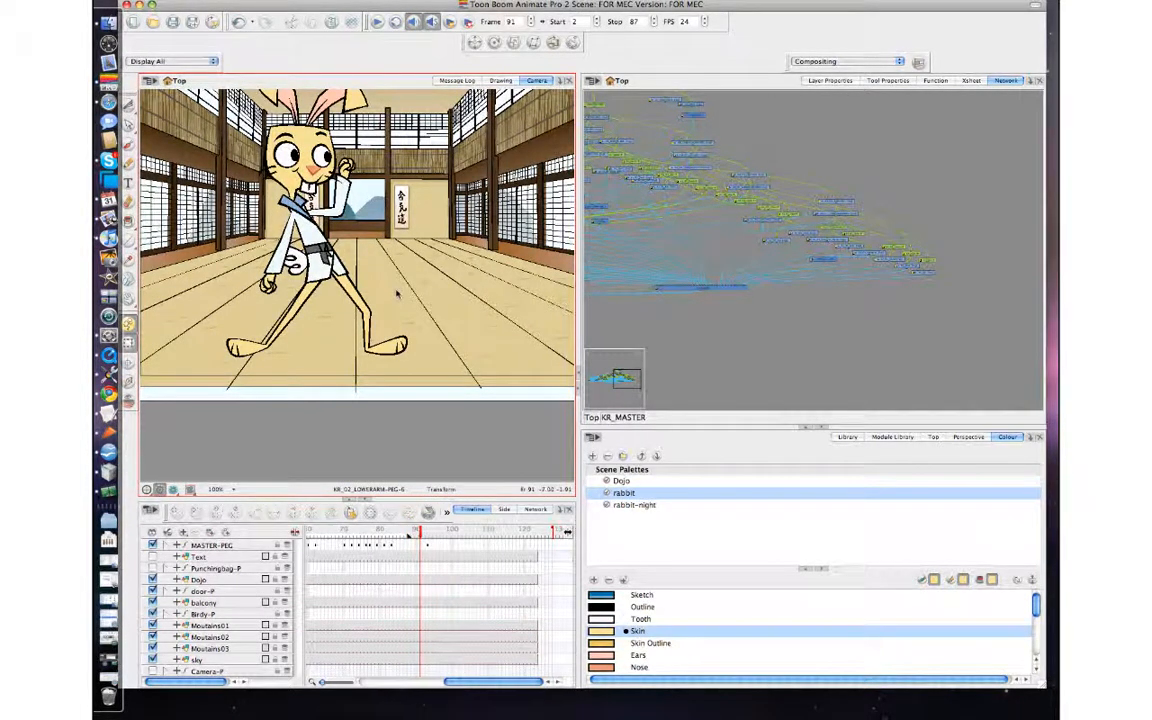
key(comma)
key(comma)
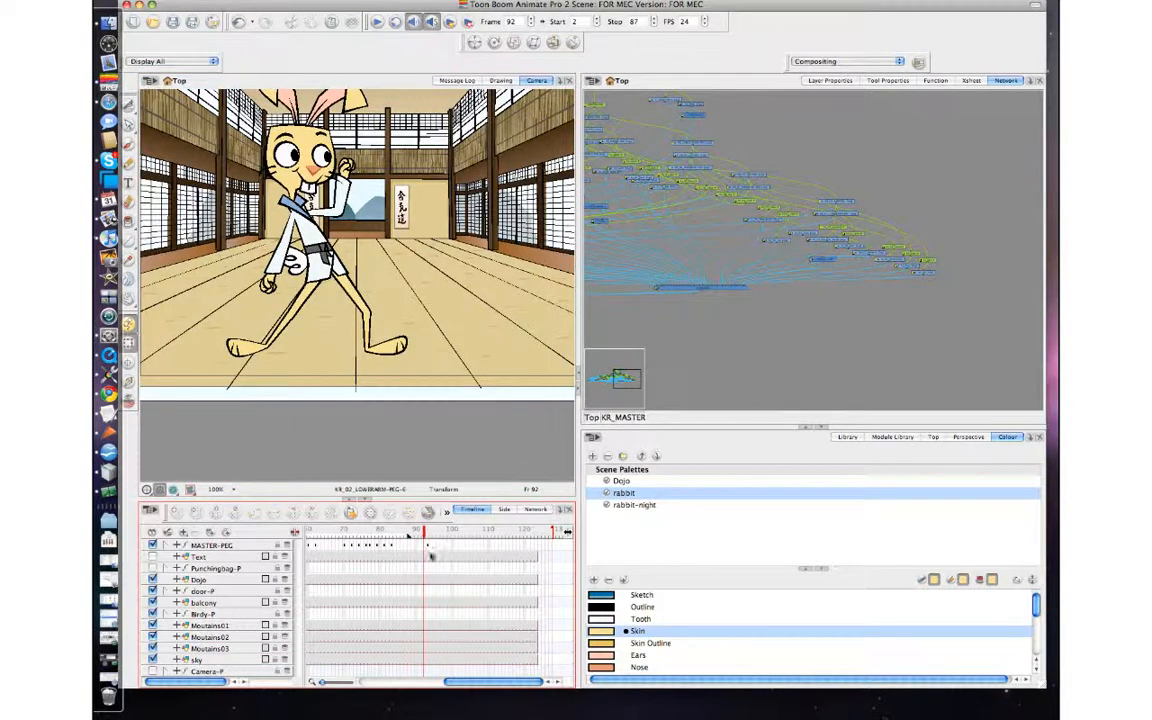
click(427, 545)
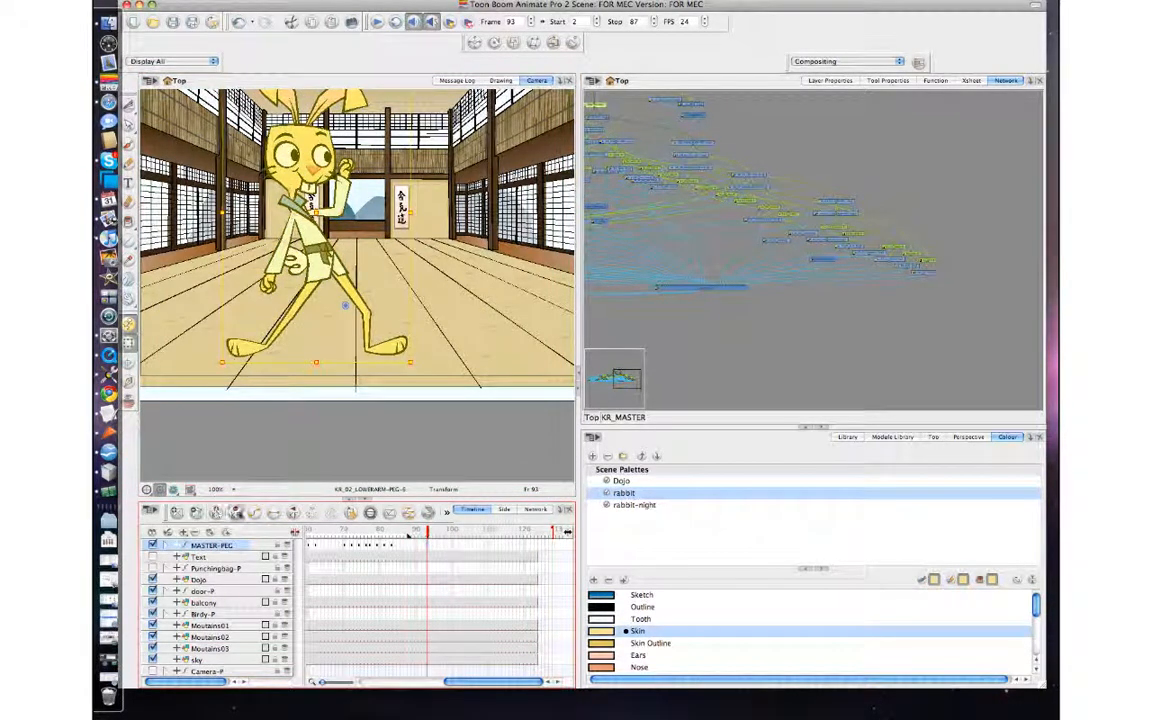
Copy the rabbit's frame 1 pose from MASTER-PEG and paste it at frame 85.
drag(475, 683, 423, 683)
mouse_move(319, 534)
mouse_down()
mouse_move(359, 534)
mouse_move(285, 533)
mouse_move(309, 537)
mouse_up()
right_click(308, 547)
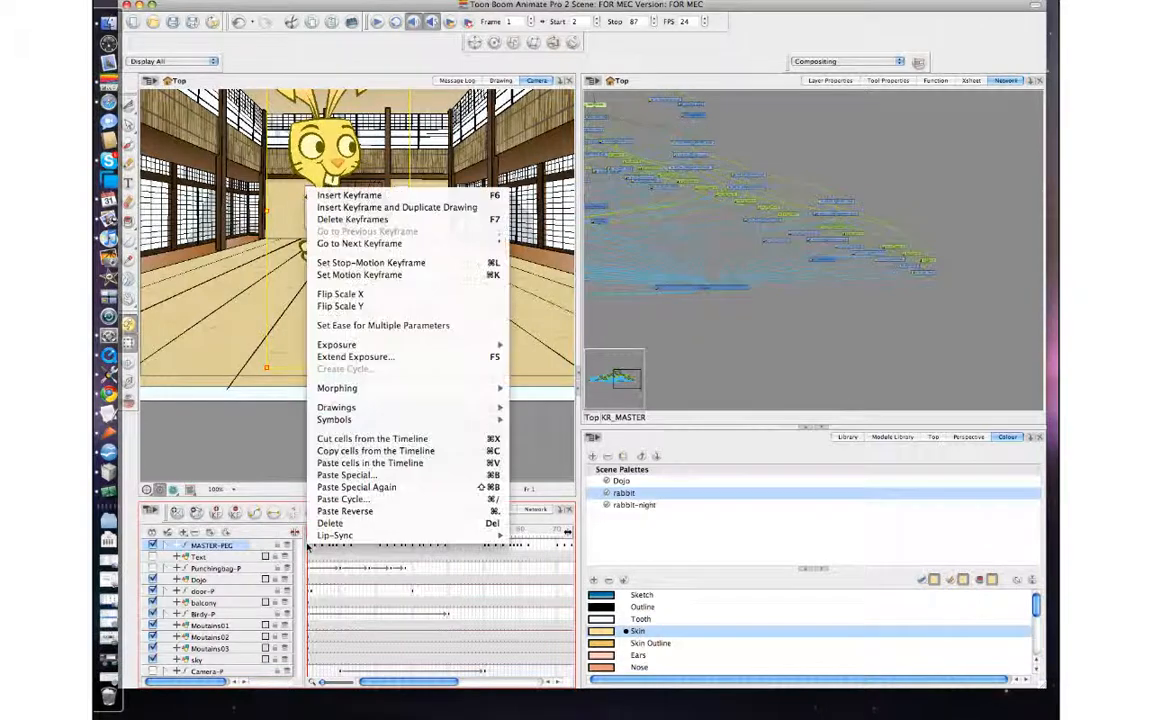
click(330, 452)
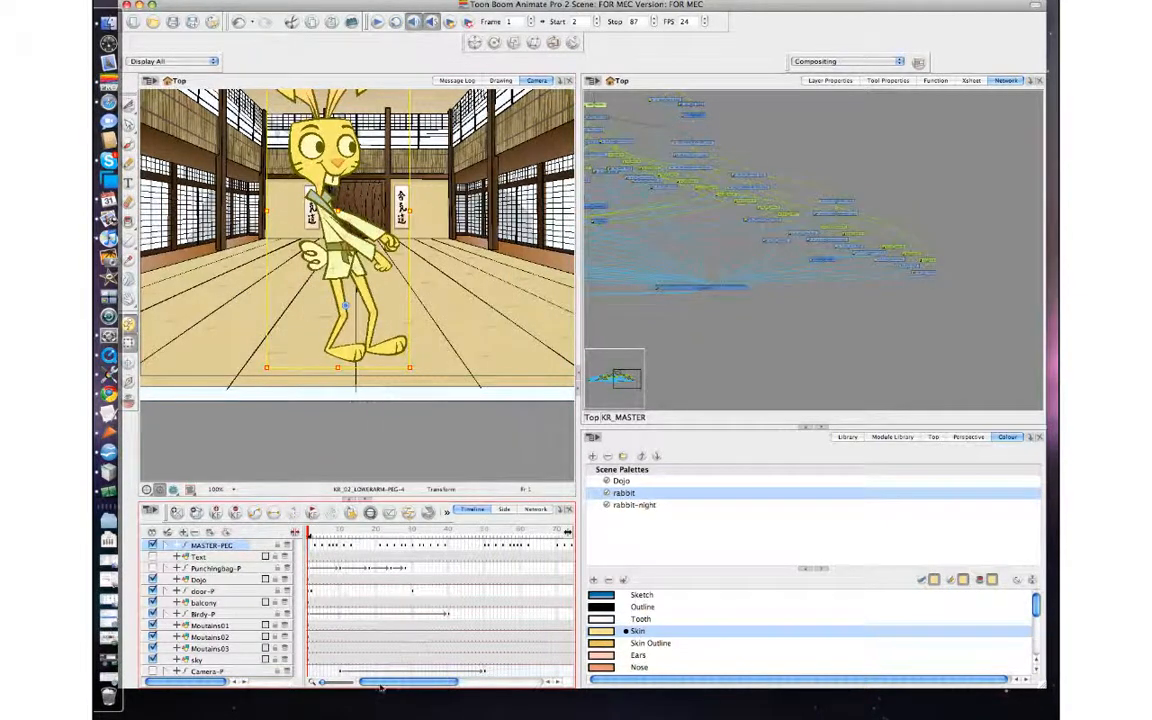
drag(380, 682, 457, 681)
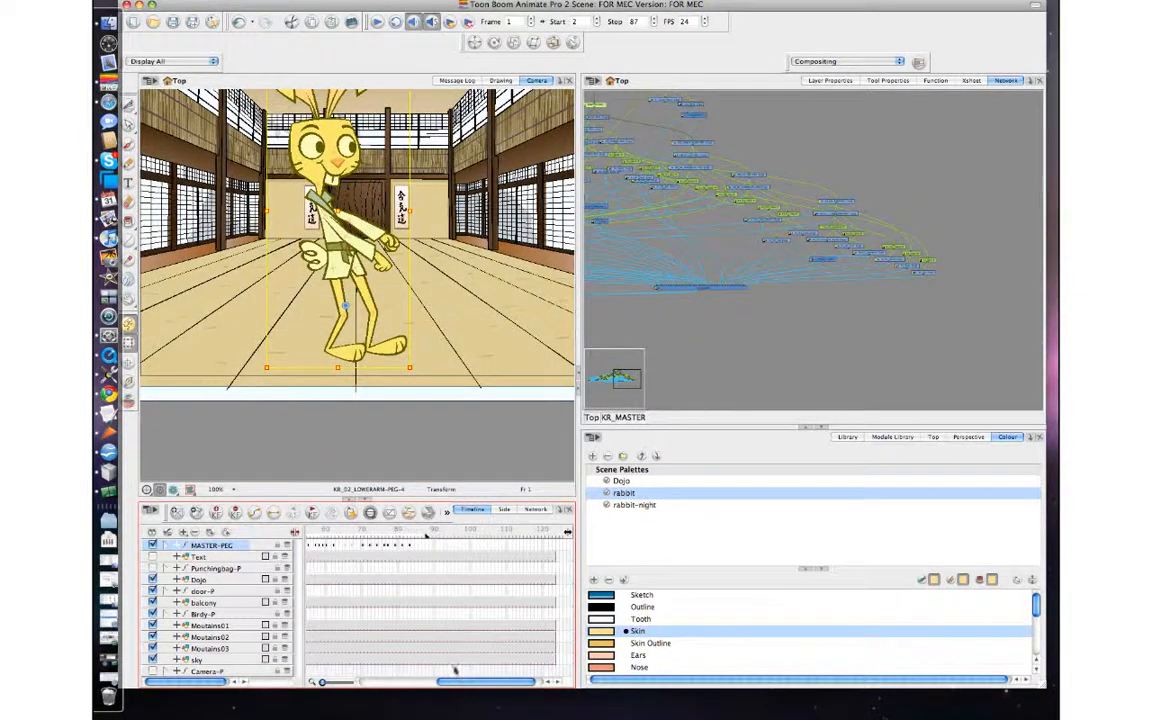
click(421, 535)
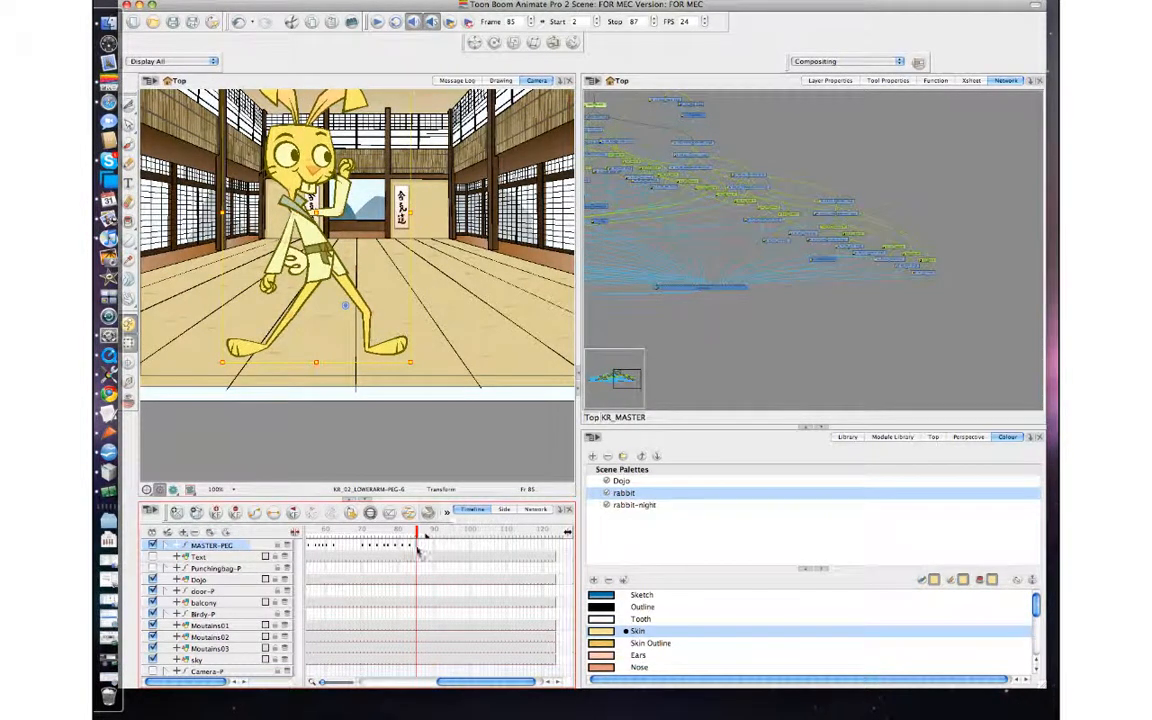
key(super+v)
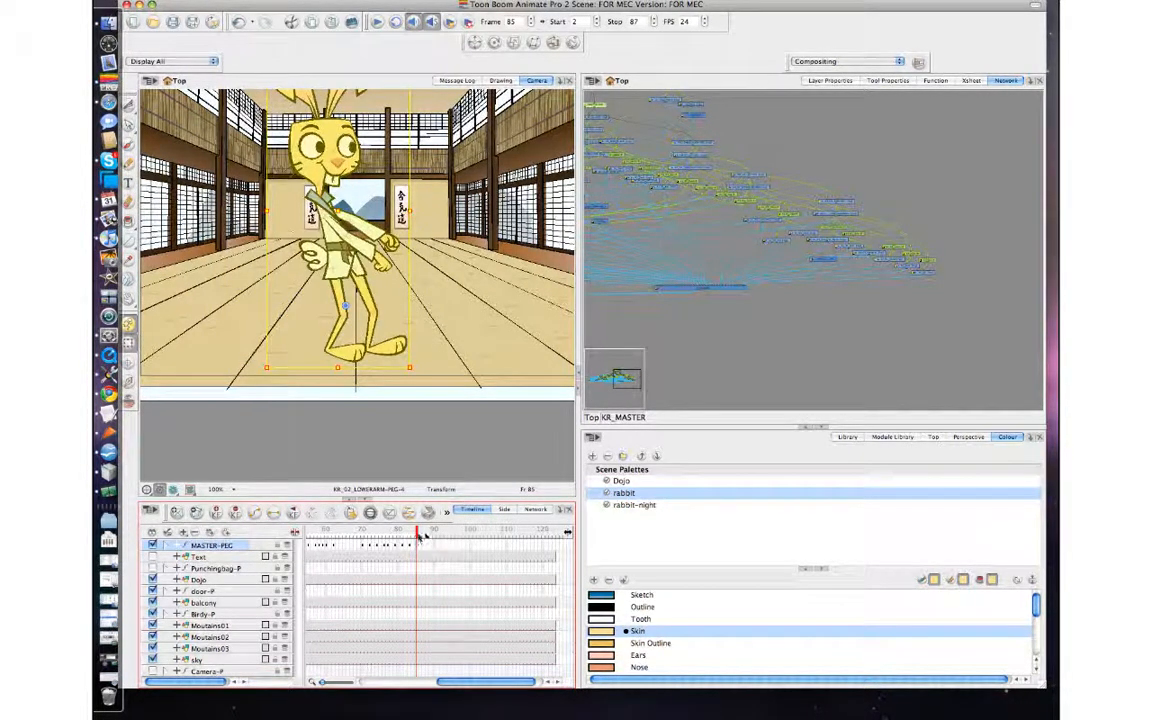
Flip between frames 84 and 85 to compare the raised-fist pose with the pasted standing pose.
key(comma)
key(period)
key(comma)
key(period)
click(405, 419)
key(comma)
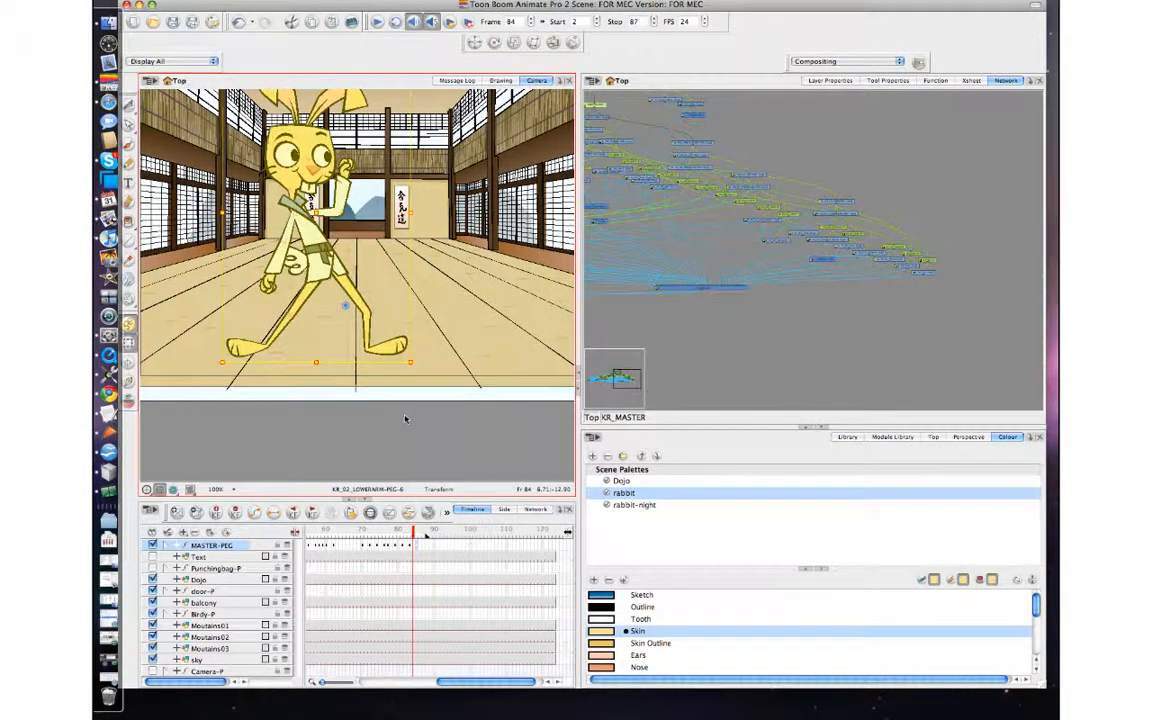
key(period)
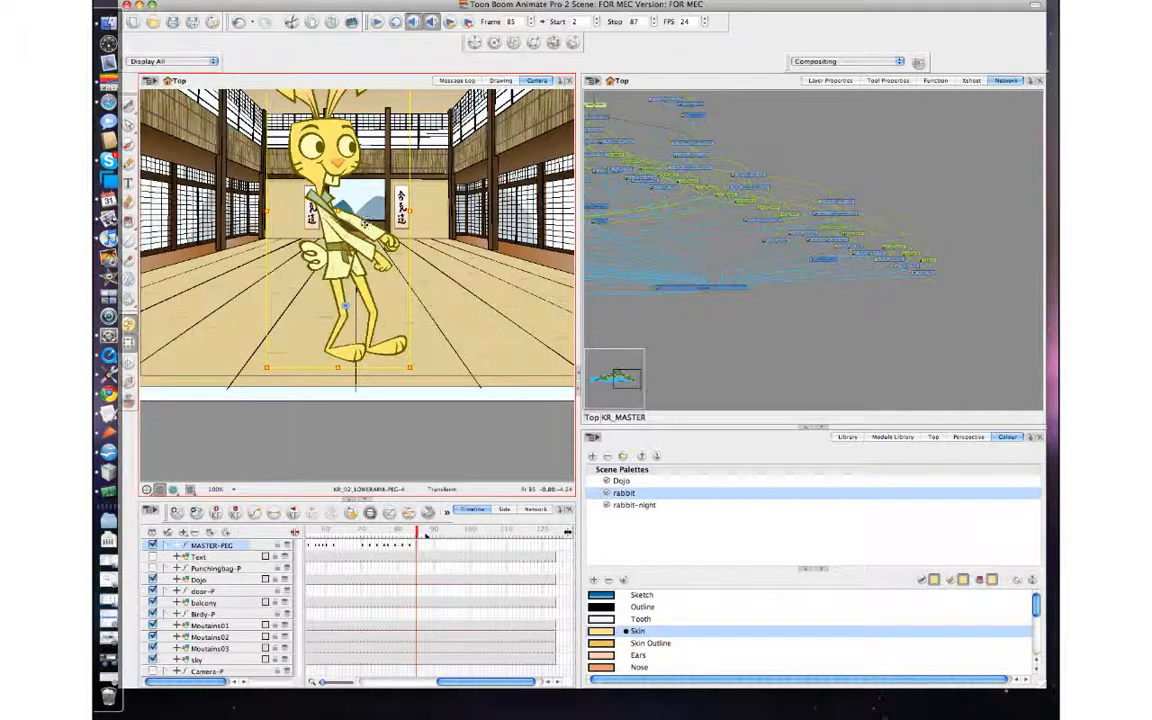
Rotate the rabbit's near forearm, including its hand, upward on frame 85.
click(367, 251)
key(b)
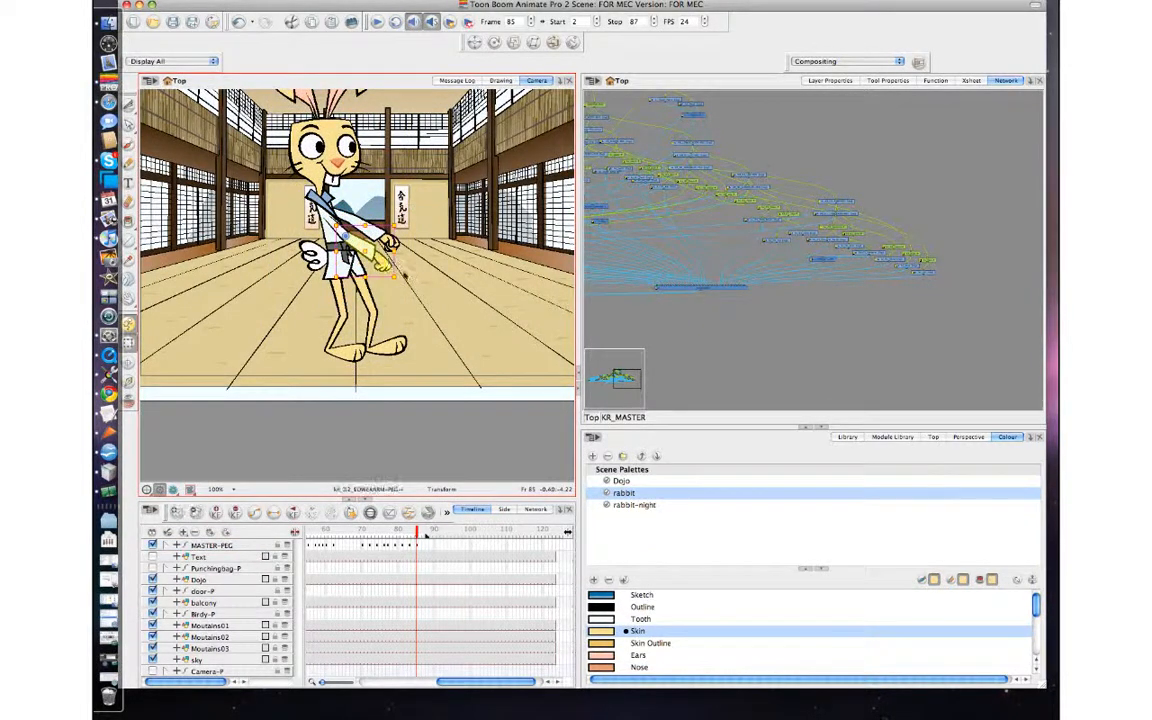
drag(404, 277, 389, 167)
click(450, 213)
click(385, 218)
key(b)
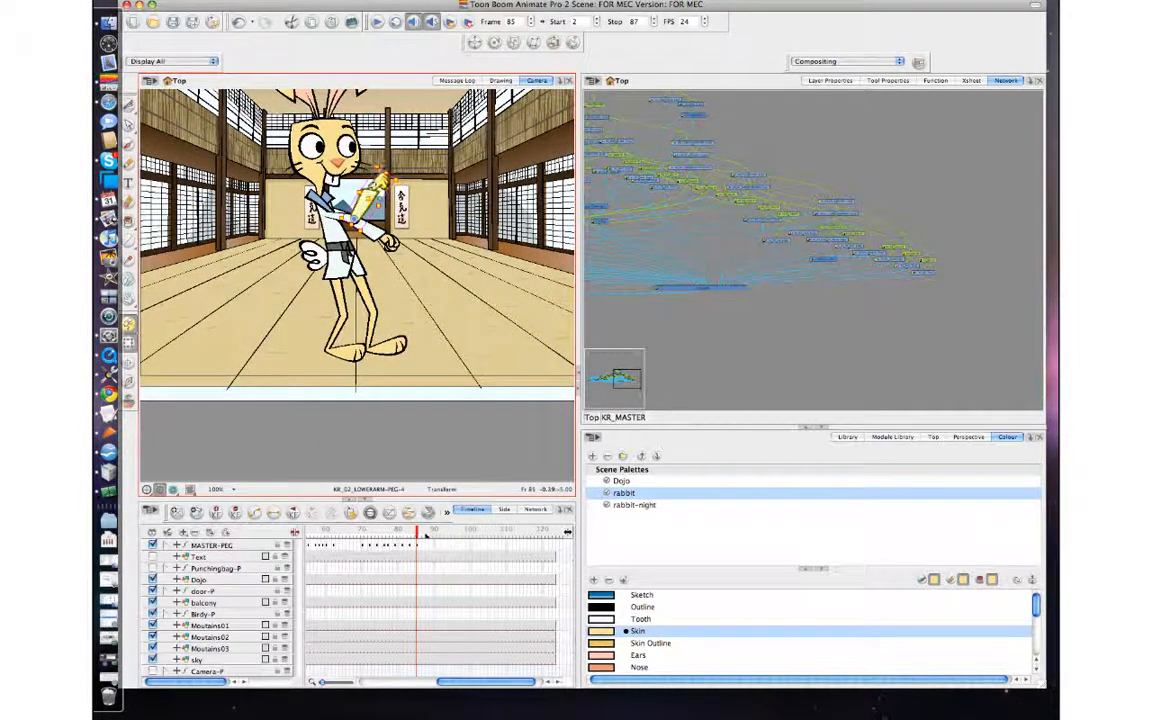
Rotate the raised hand slightly counterclockwise on frame 85 and check it against frame 84.
click(394, 161)
click(382, 180)
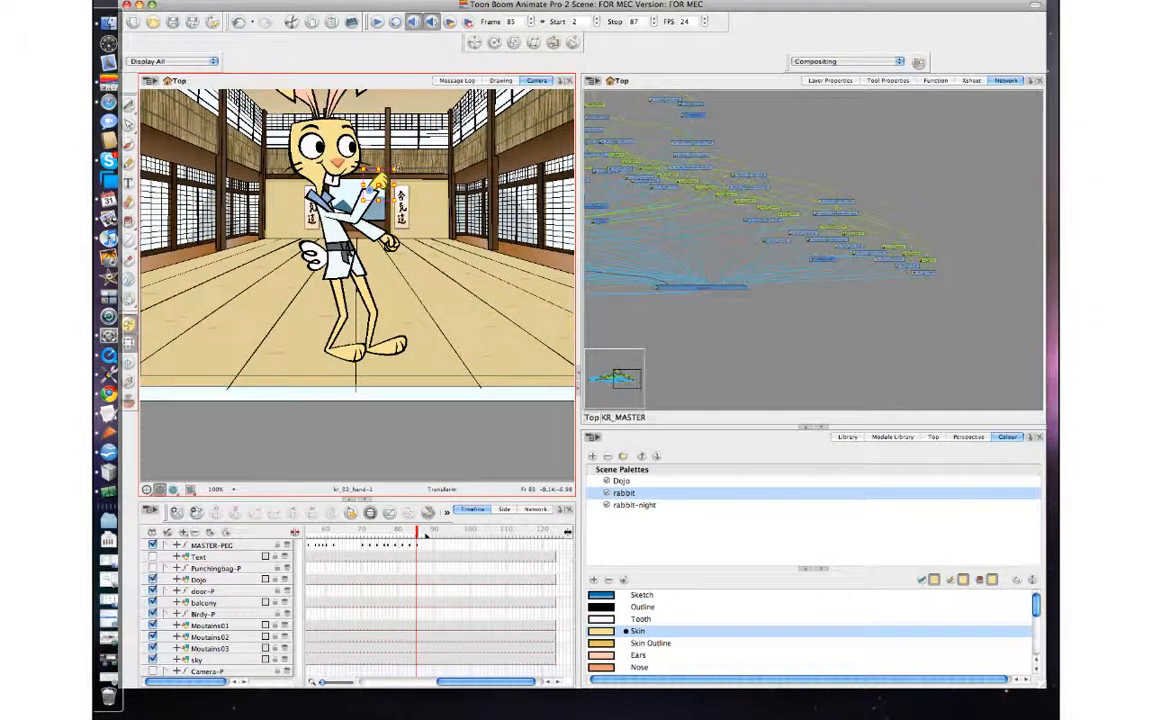
drag(399, 165, 393, 160)
key(comma)
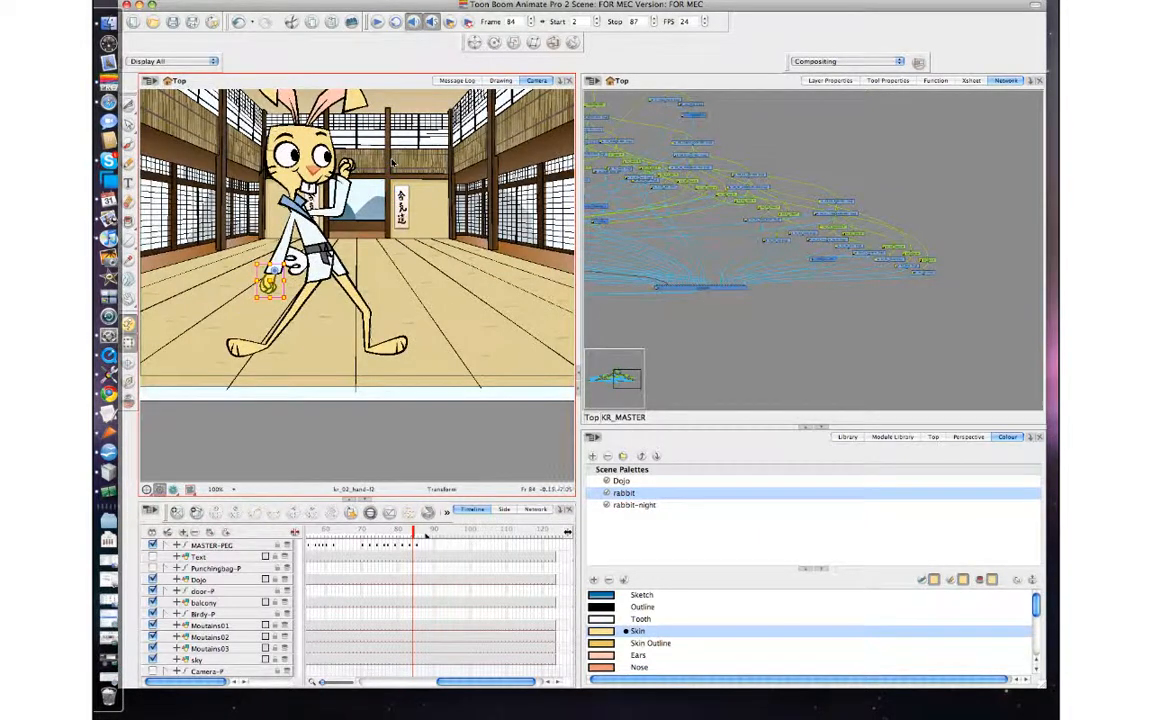
key(period)
key(comma)
key(period)
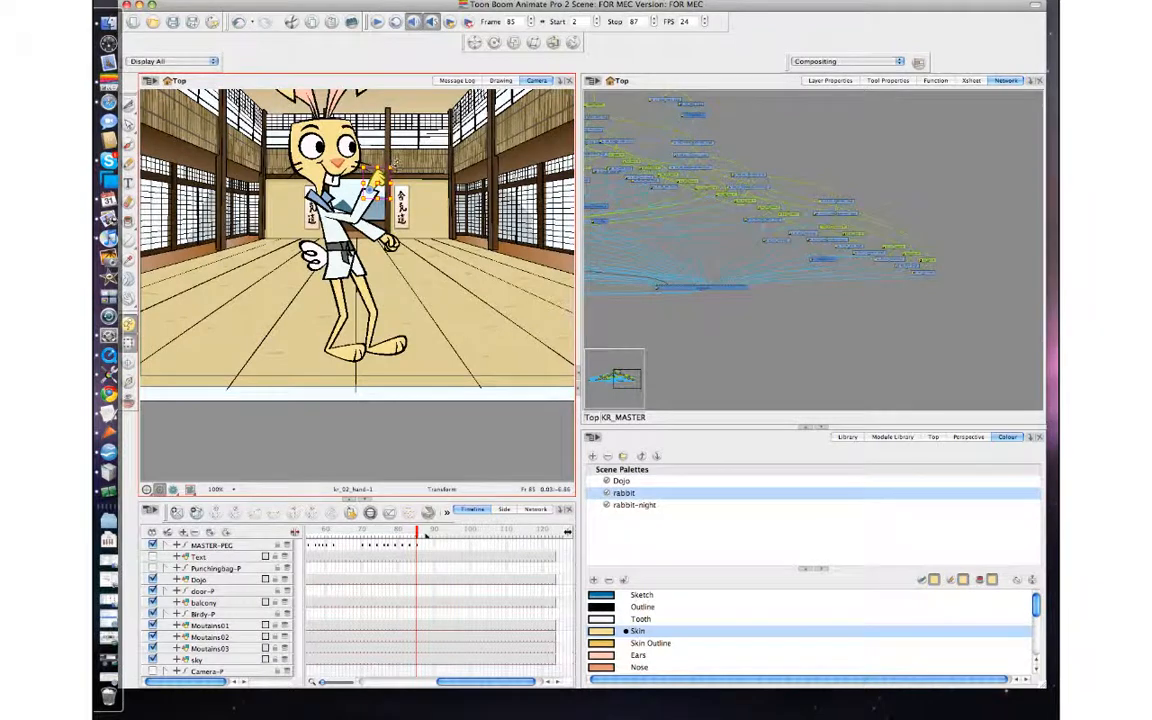
Swap the raised hand for the open-hand drawing on frame 85 and rotate it to point forward, roughly horizontal.
key(comma)
key(period)
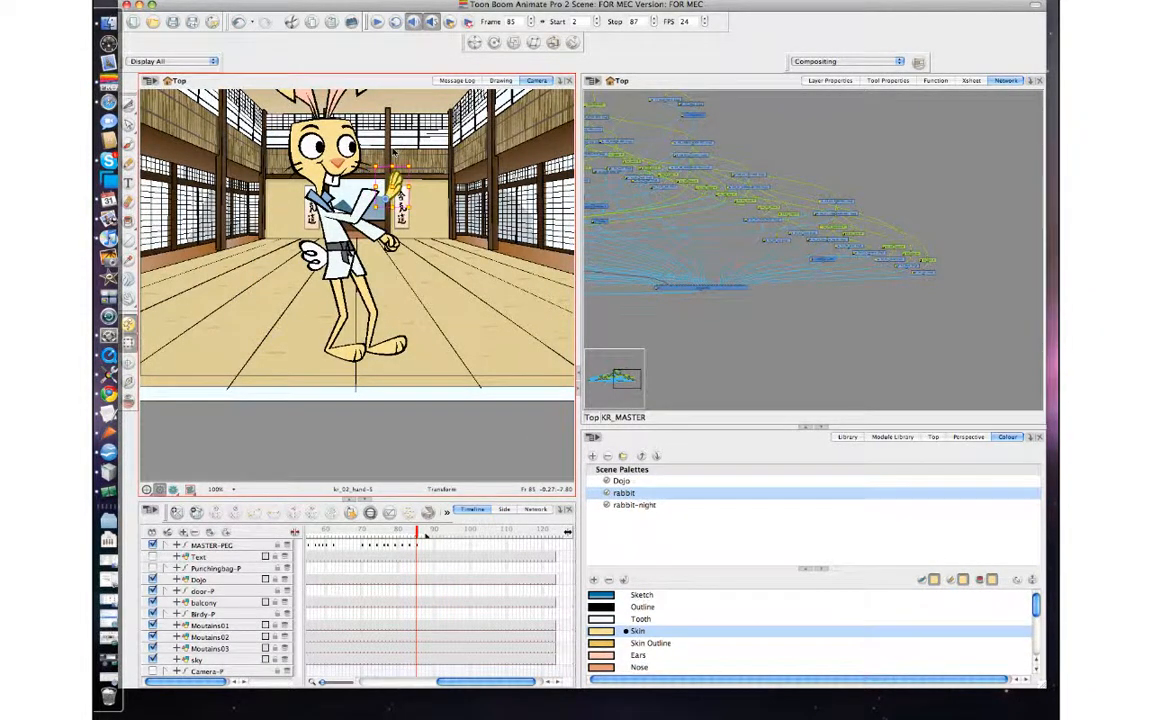
mouse_move(414, 168)
mouse_down()
mouse_move(410, 200)
mouse_move(385, 186)
mouse_up()
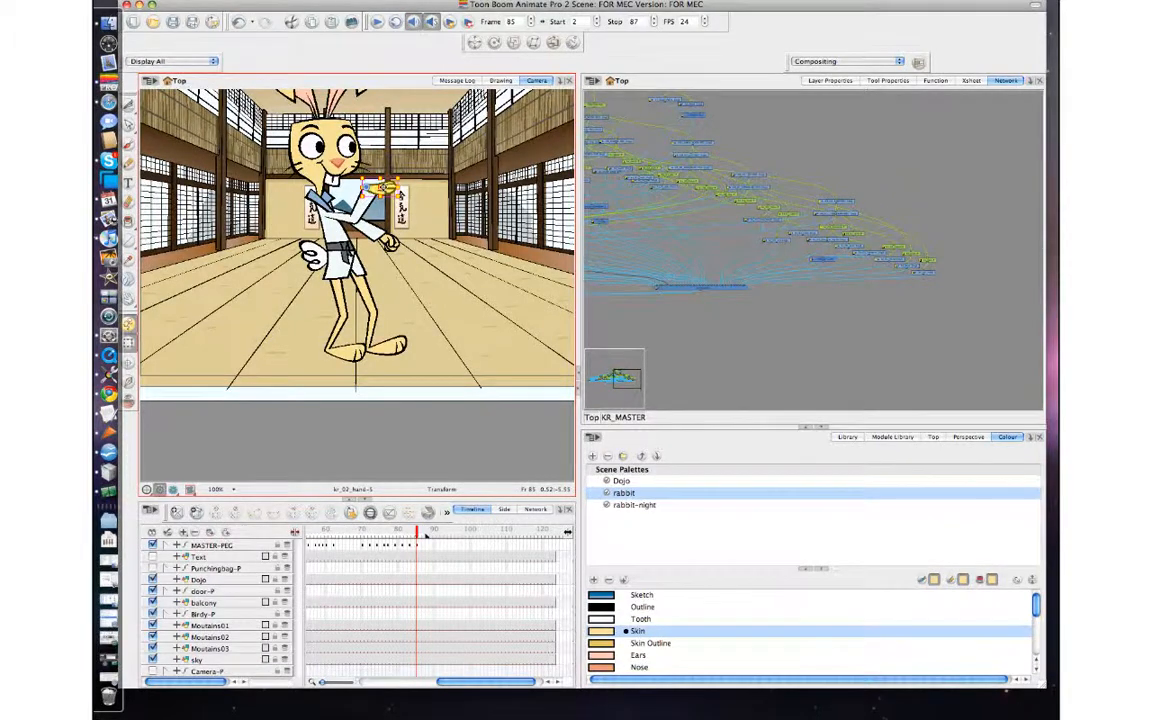
key(2)
drag(384, 187, 374, 237)
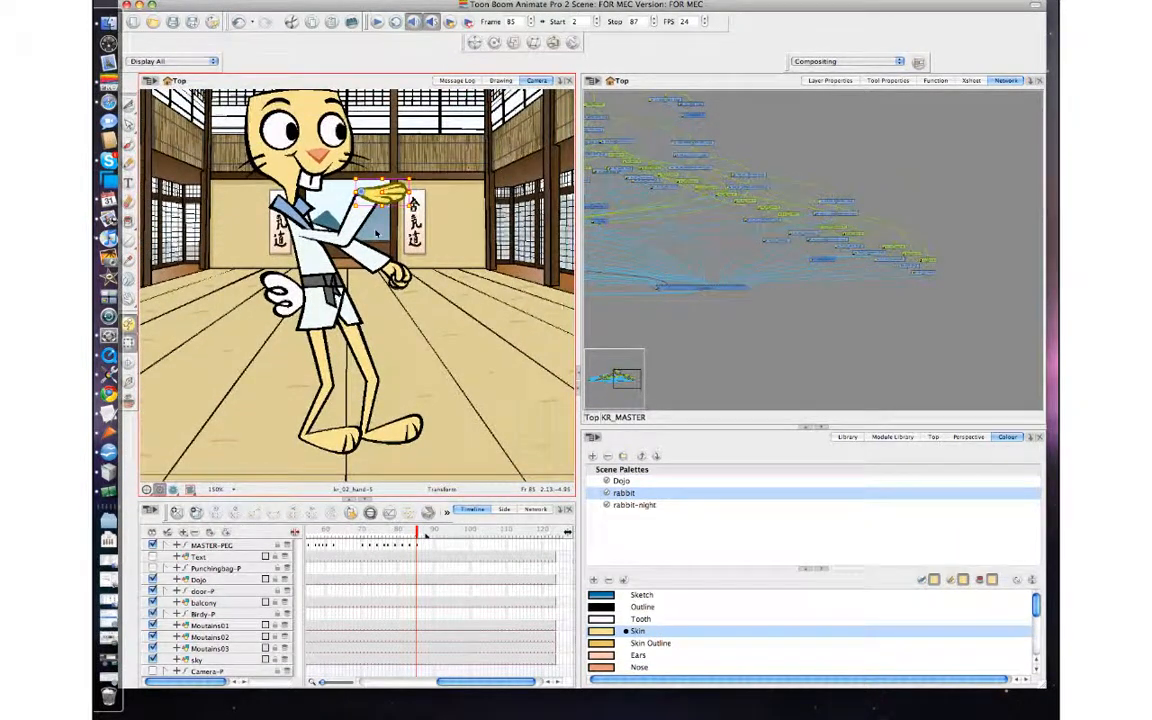
key(period)
key(comma)
key(comma)
key(period)
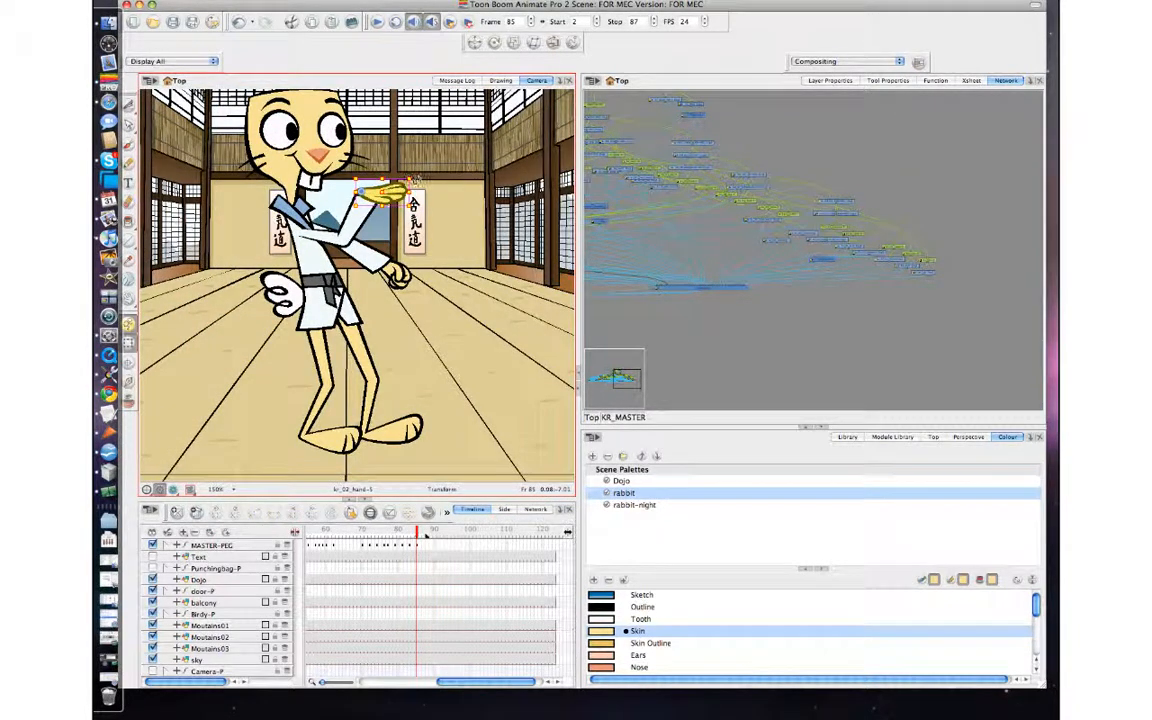
Select the raised forearm with its hand and compare its pose on frame 85 against frame 84.
key(b)
key(b)
key(b)
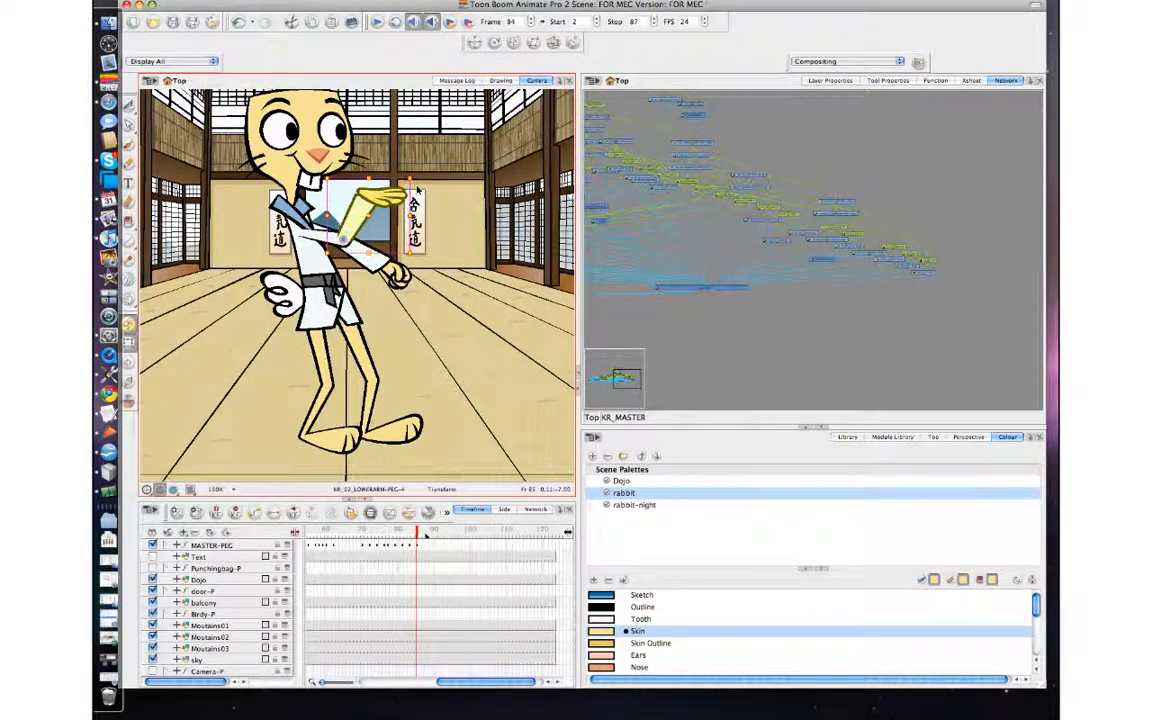
key(comma)
key(period)
key(comma)
key(period)
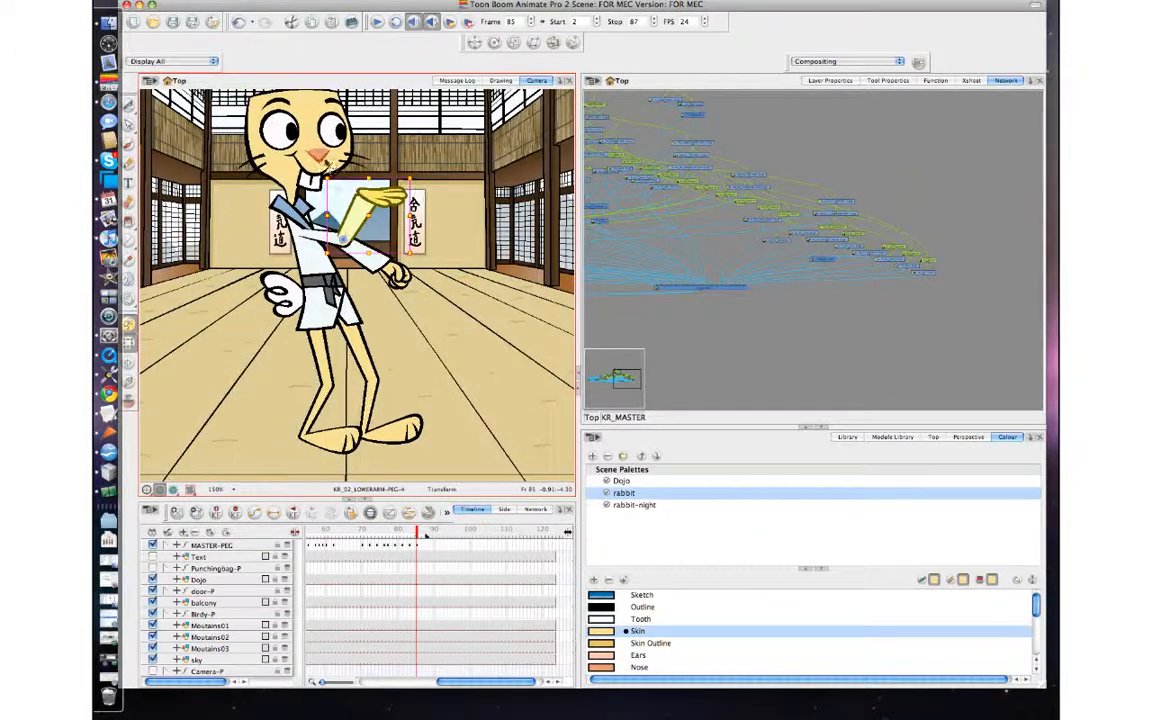
Rotate the rabbit's whole upper body slightly forward on frame 85, nudge its position and compare it with frame 84.
click(322, 154)
key(b)
key(b)
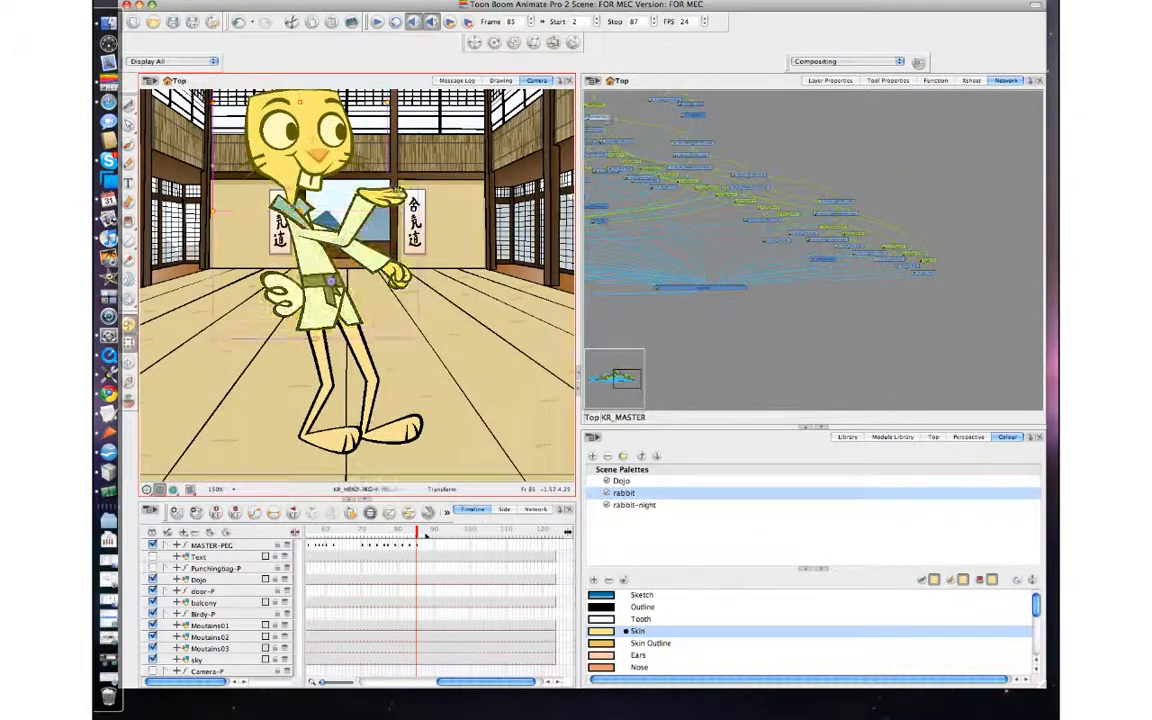
key(comma)
key(period)
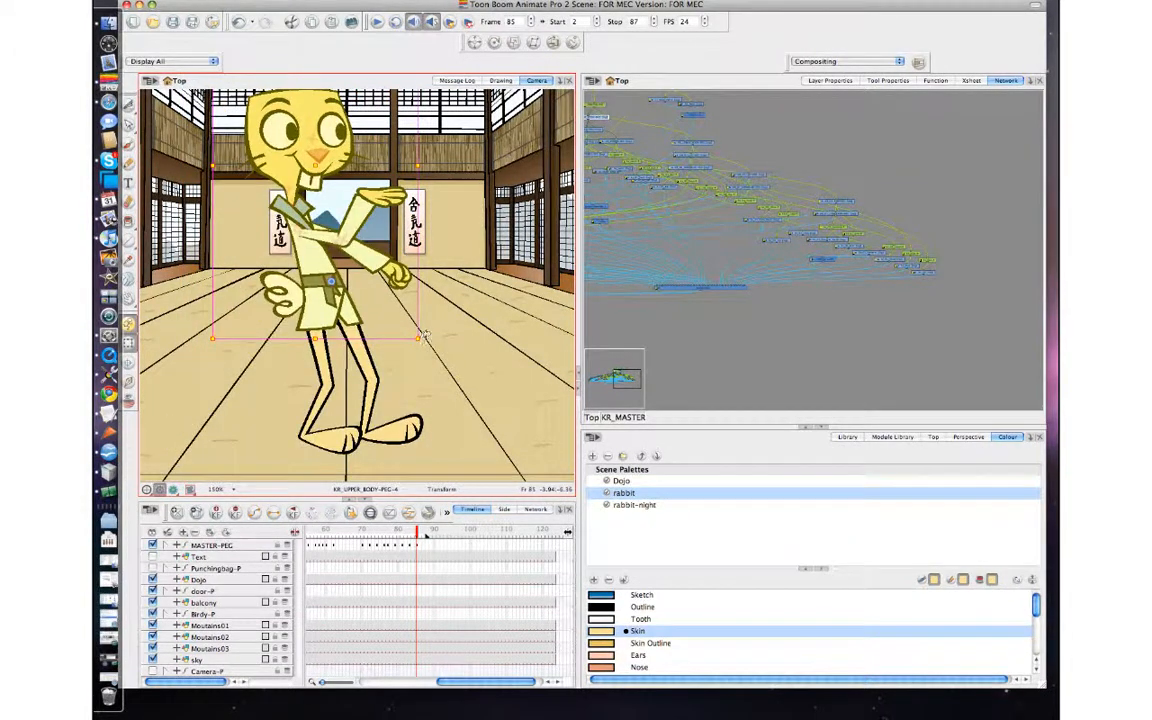
drag(425, 335, 430, 346)
drag(342, 239, 345, 239)
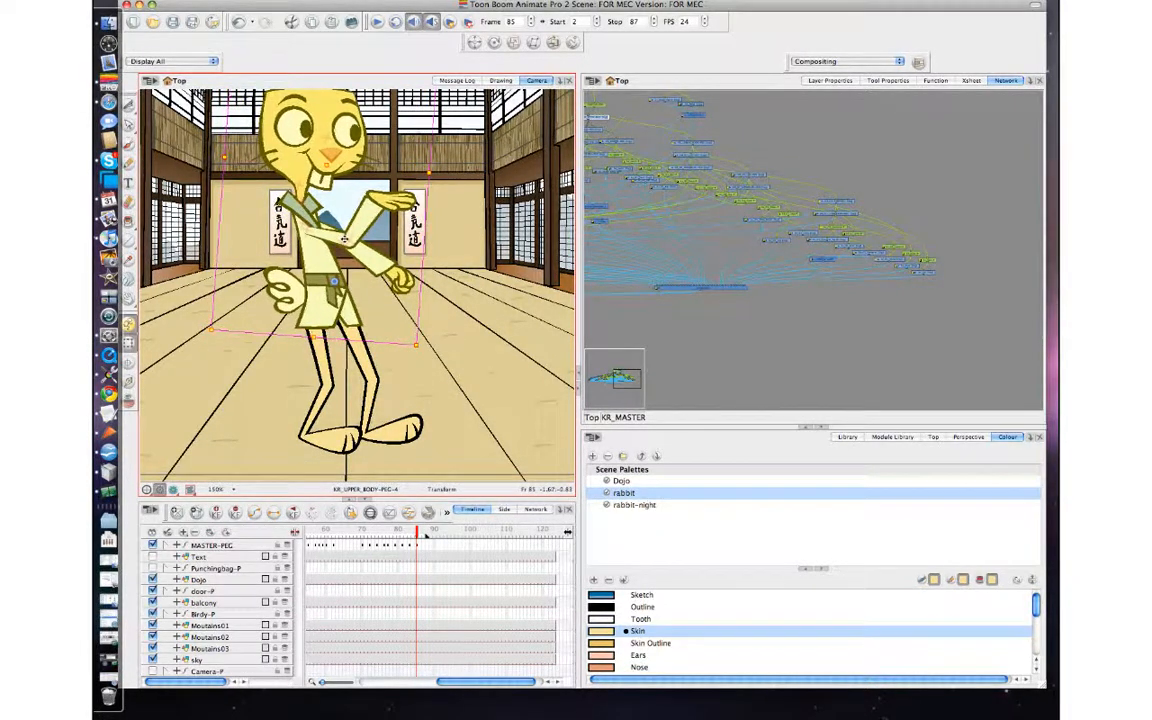
key(comma)
key(period)
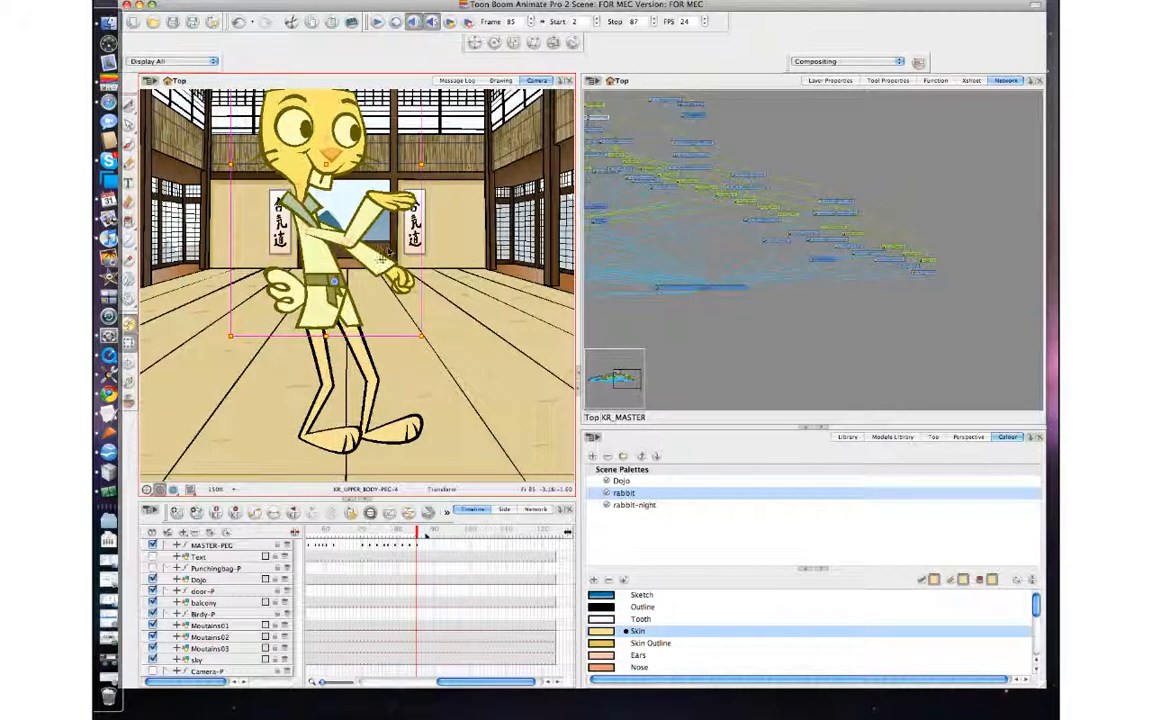
Raise the rabbit's lowered forearm with its fist on frame 85 and shift that whole arm slightly forward, just above the open hand.
click(382, 260)
key(b)
key(b)
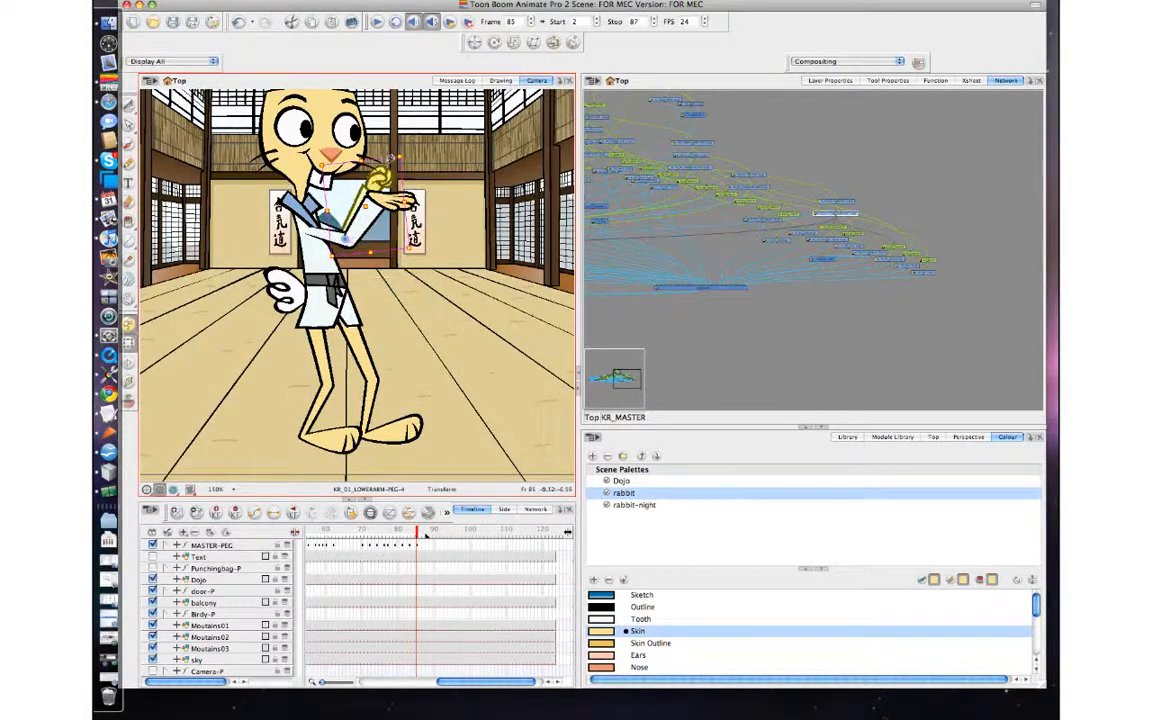
key(b)
drag(380, 184, 390, 182)
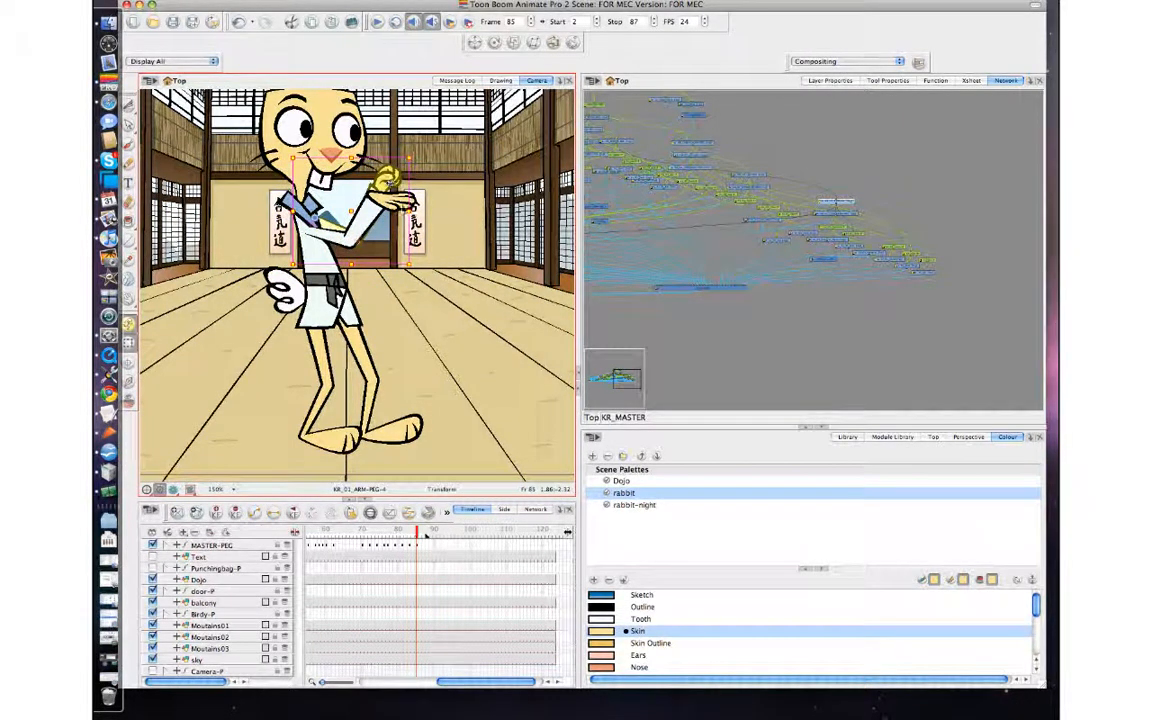
key(b)
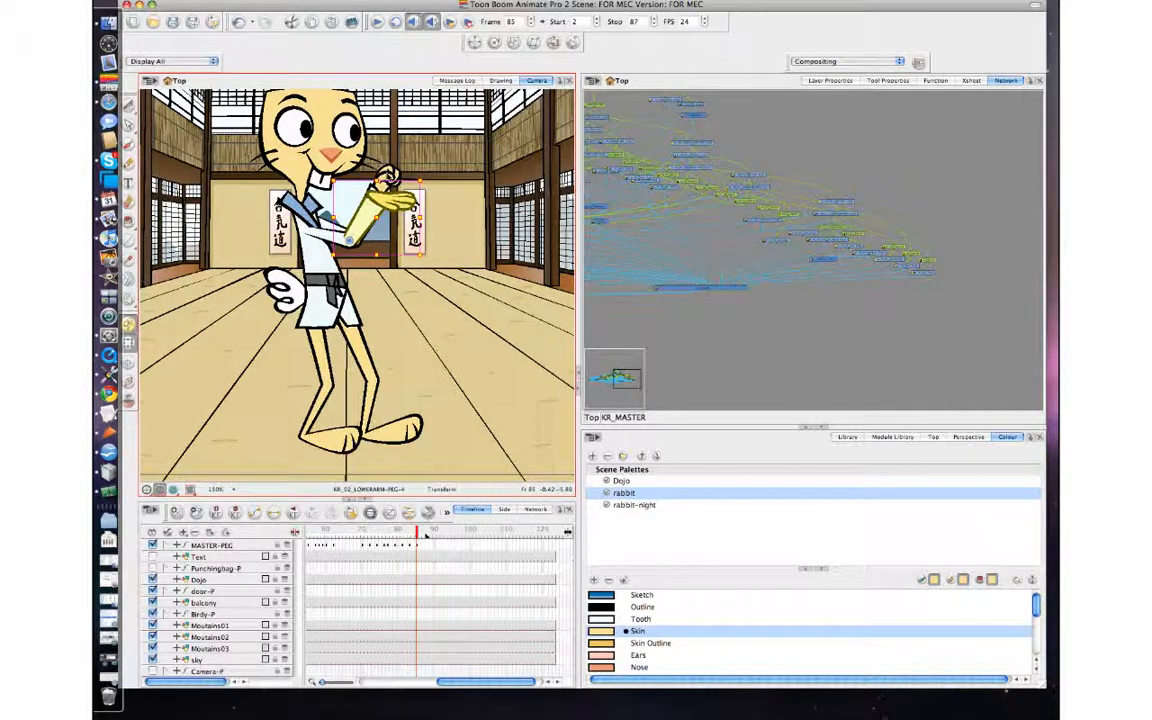
Rotate the fist arm's forearm slightly on frame 85 so that the fist sits above the open hand.
click(391, 179)
click(392, 178)
key(b)
key(b)
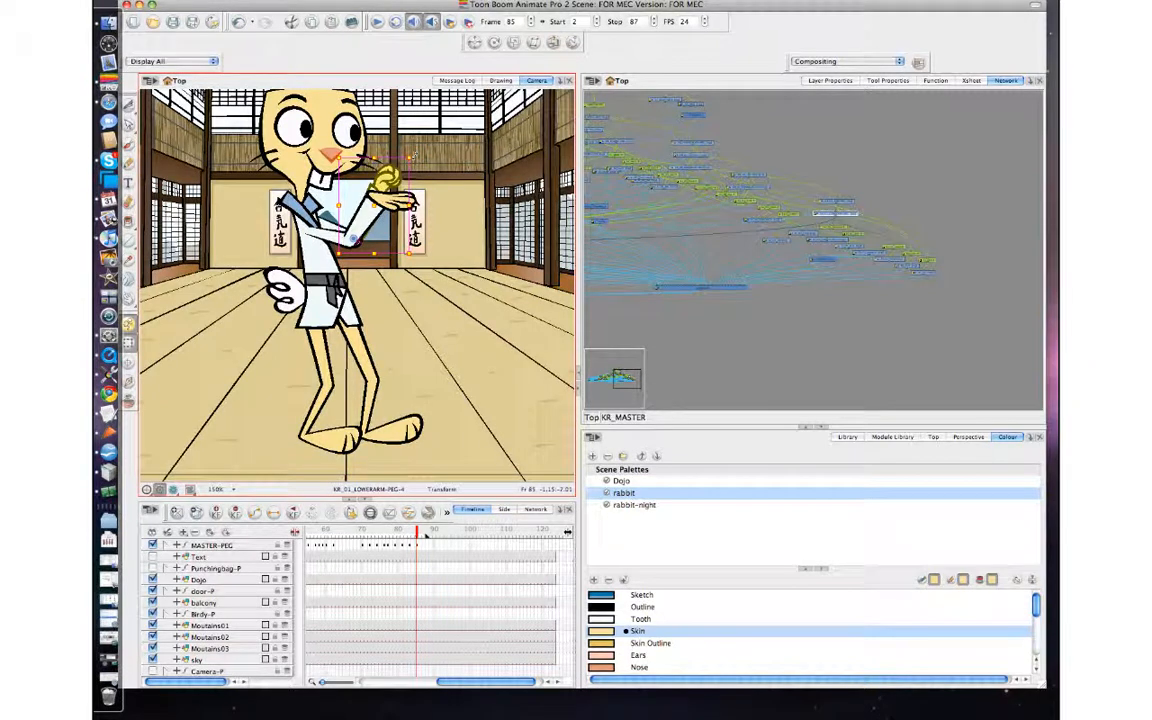
drag(411, 156, 424, 192)
drag(424, 248, 419, 212)
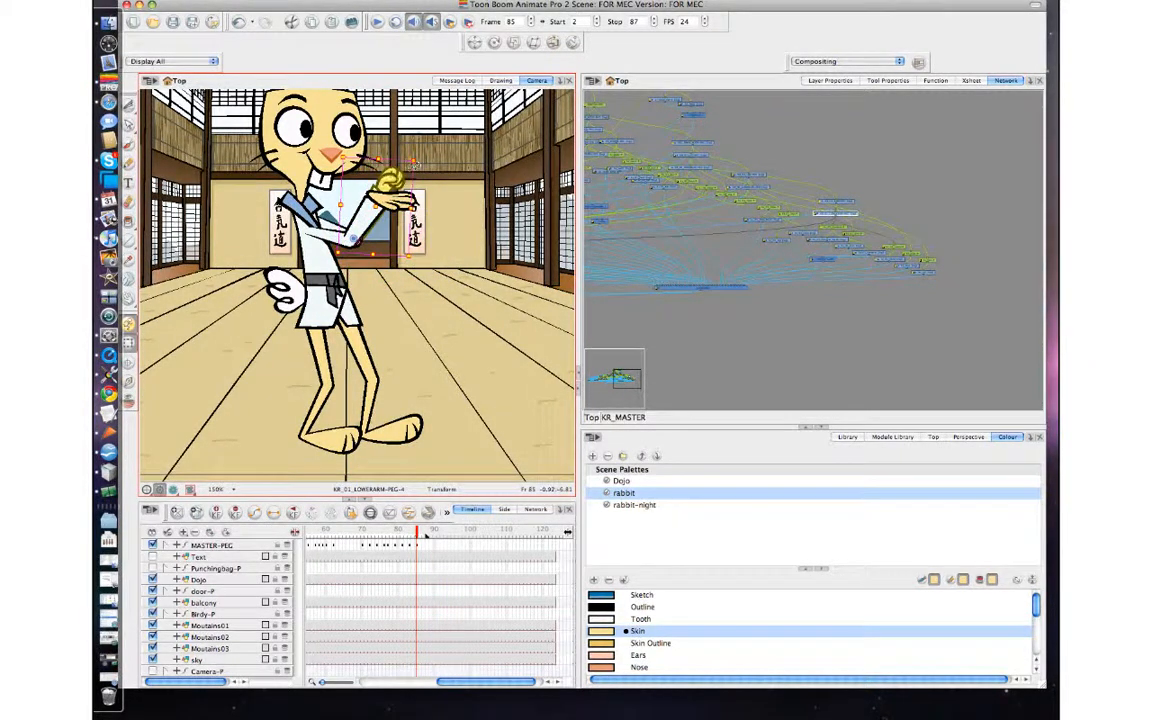
Rotate the whole fist arm slightly upward on frame 85 and turn its forearm slightly forward.
key(b)
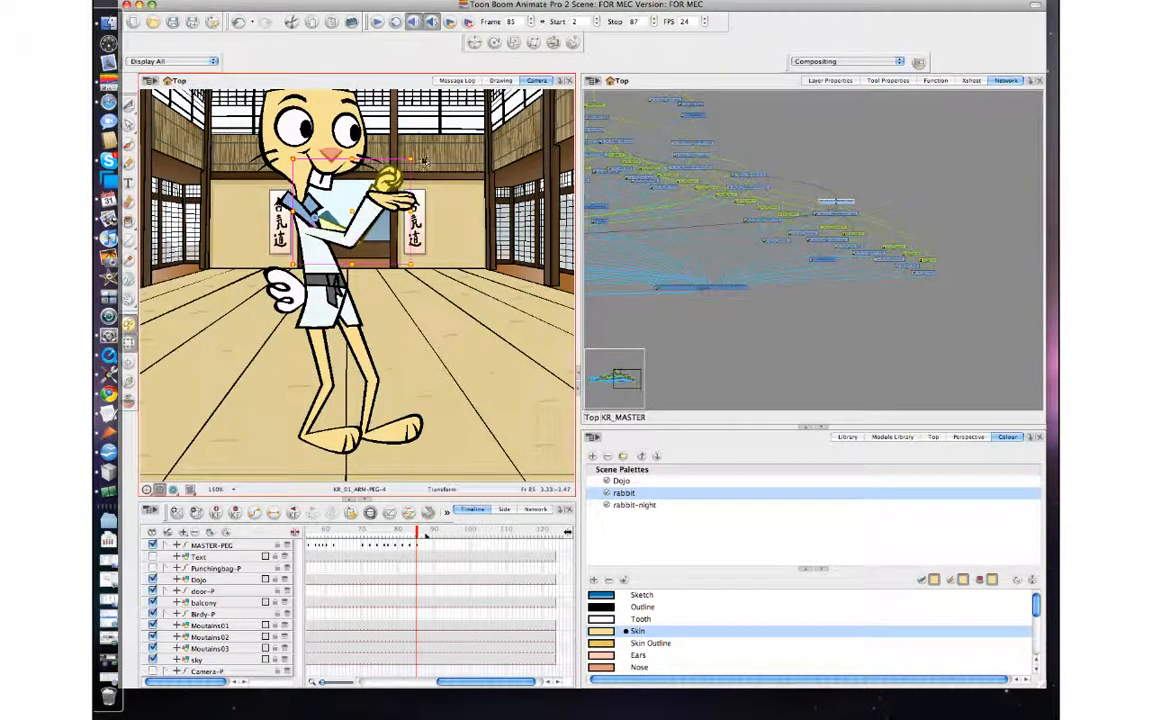
drag(419, 152, 407, 136)
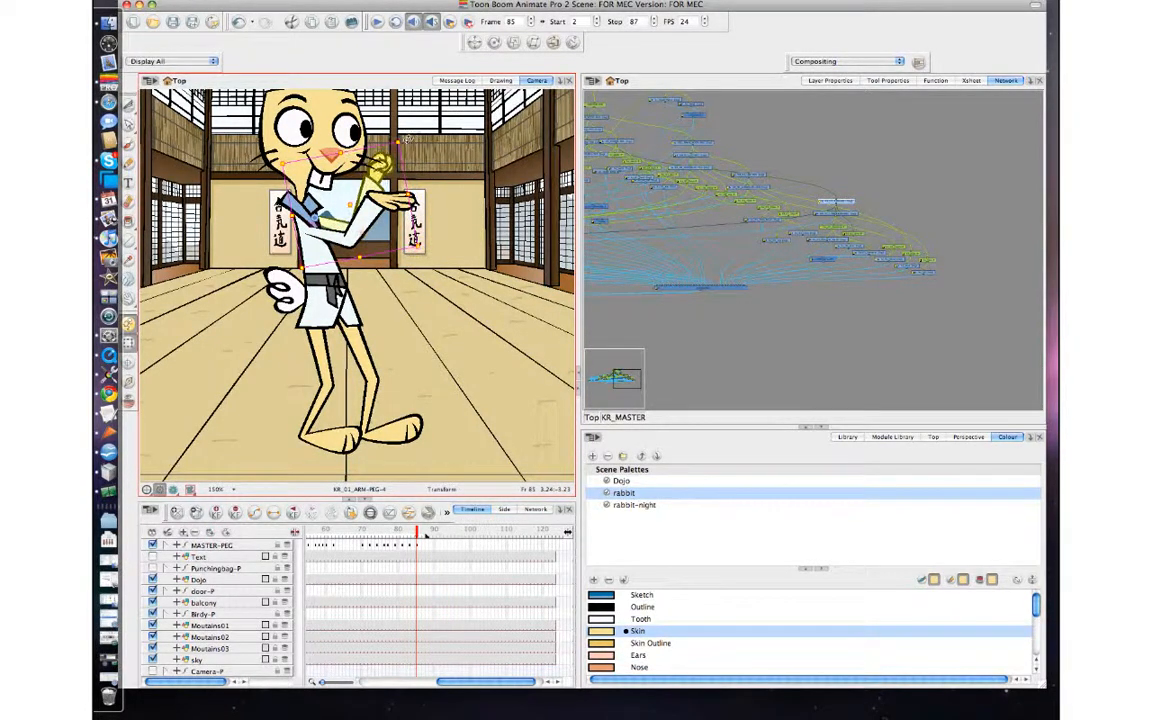
click(414, 136)
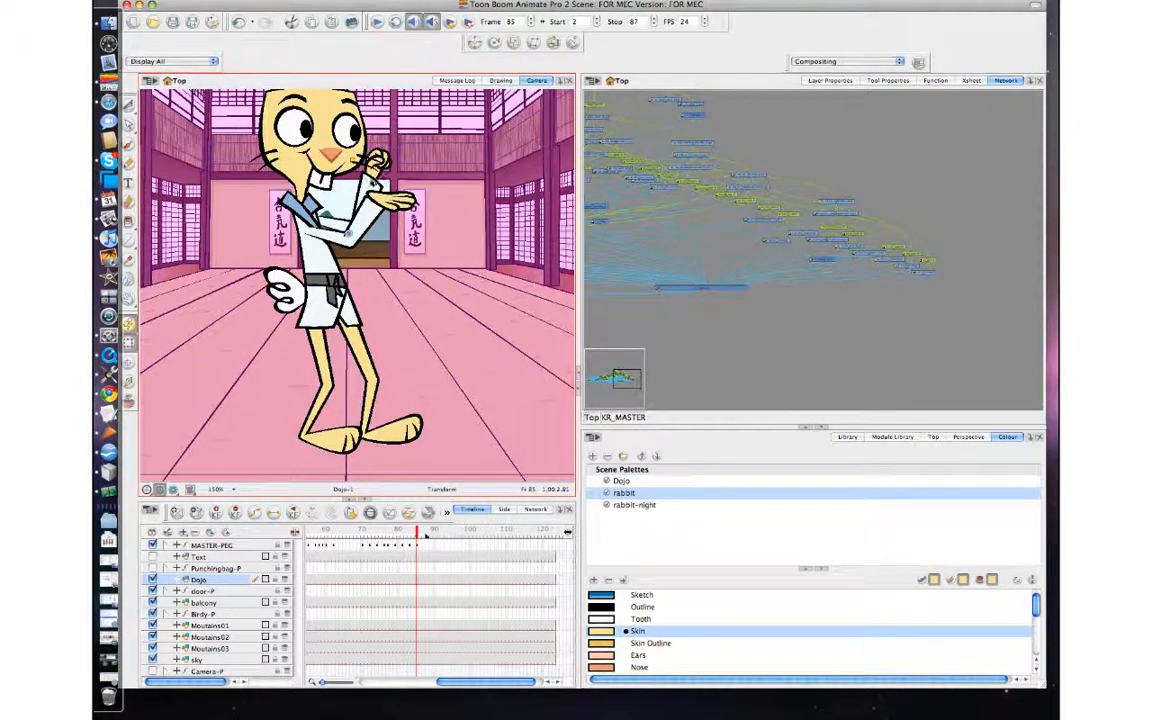
click(402, 198)
key(b)
key(b)
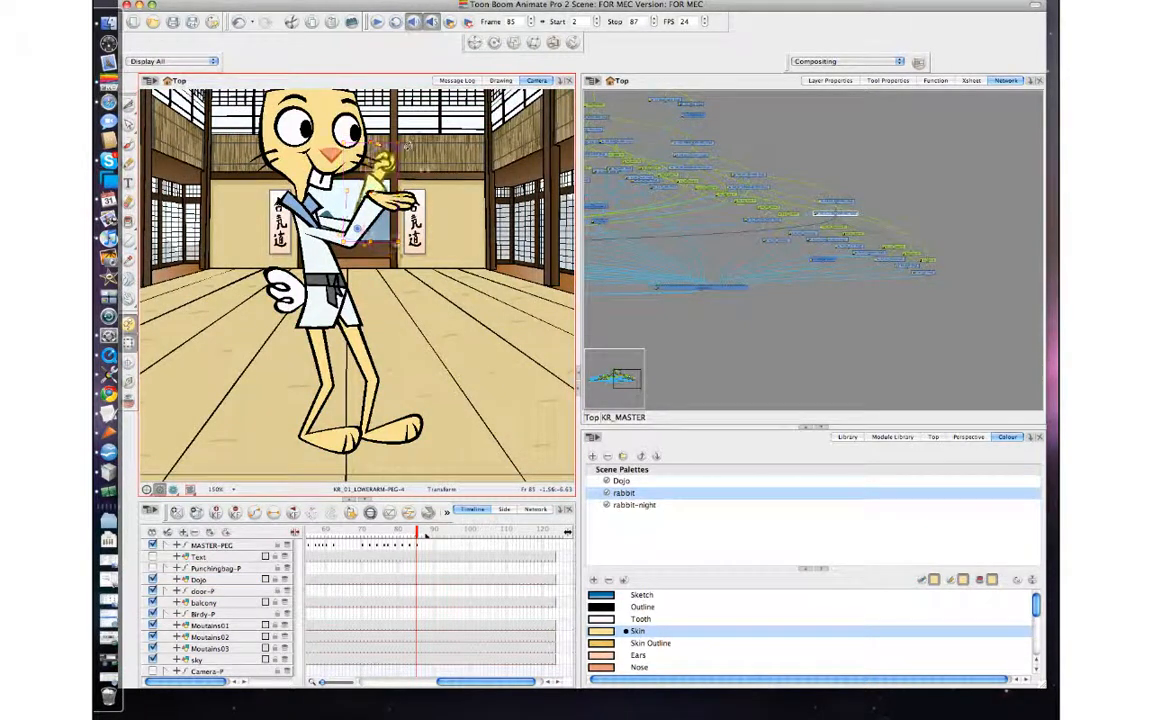
drag(417, 158, 415, 161)
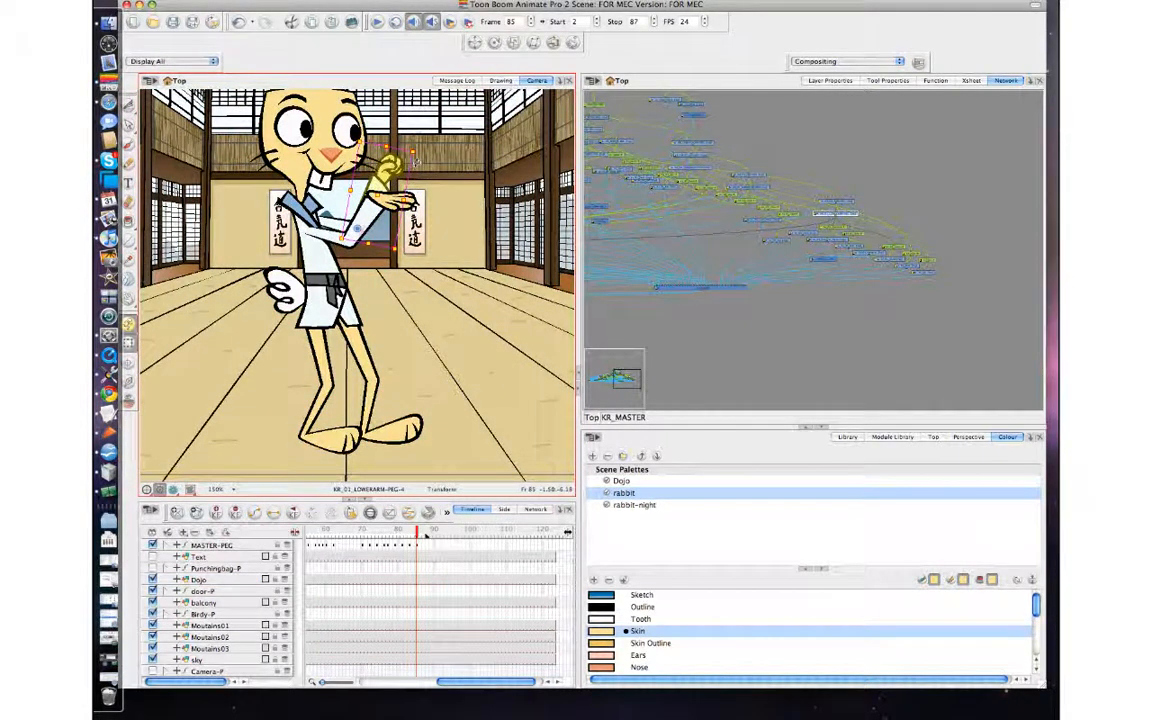
Select the whole fist arm through its arm peg and nudge its position slightly on frame 85.
key(b)
key(b)
click(390, 174)
click(387, 181)
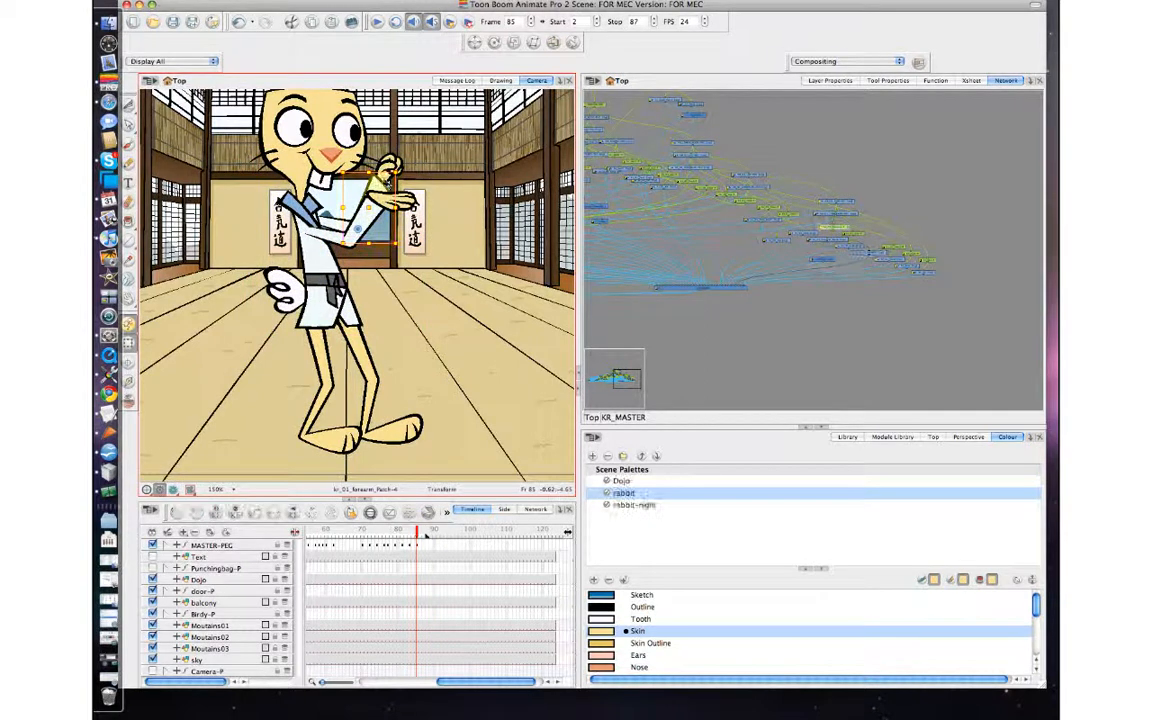
key(b)
key(b)
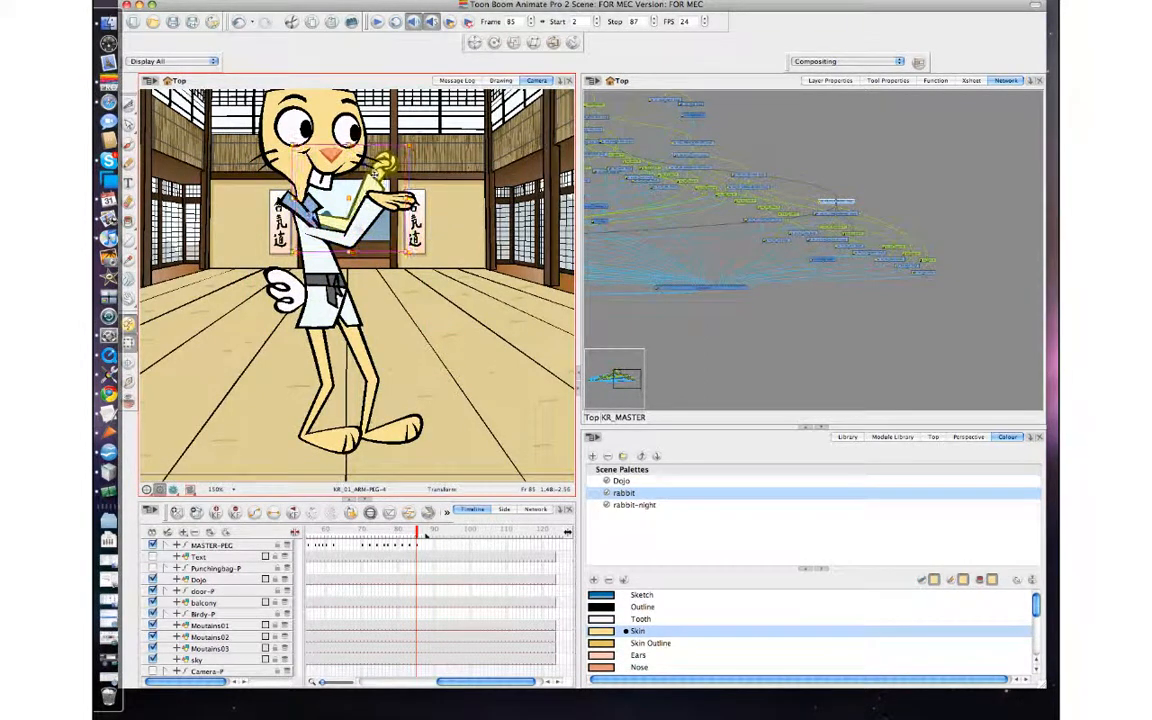
mouse_move(383, 165)
mouse_down()
mouse_move(397, 199)
mouse_move(384, 180)
mouse_up()
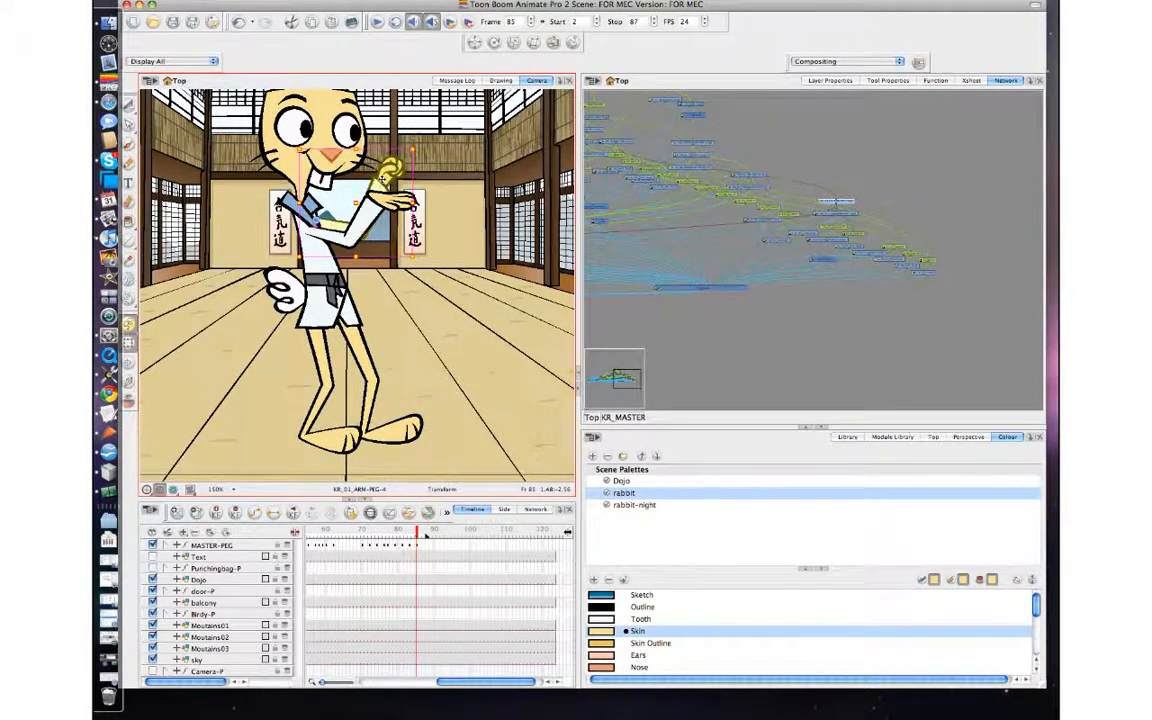
Swap the fist for an open-hand drawing on frame 85, flip it horizontally and rotate it forward over the other hand.
click(389, 172)
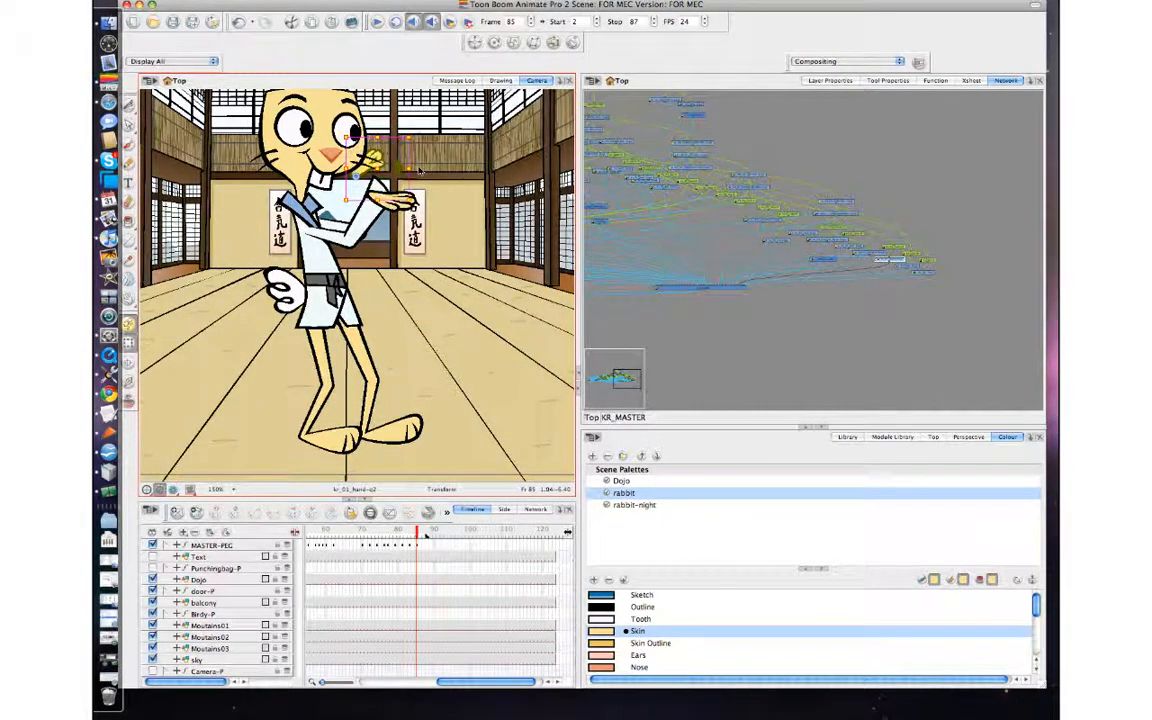
key(bracketright)
key(bracketright)
key(bracketright)
key(bracketright)
key(bracketright)
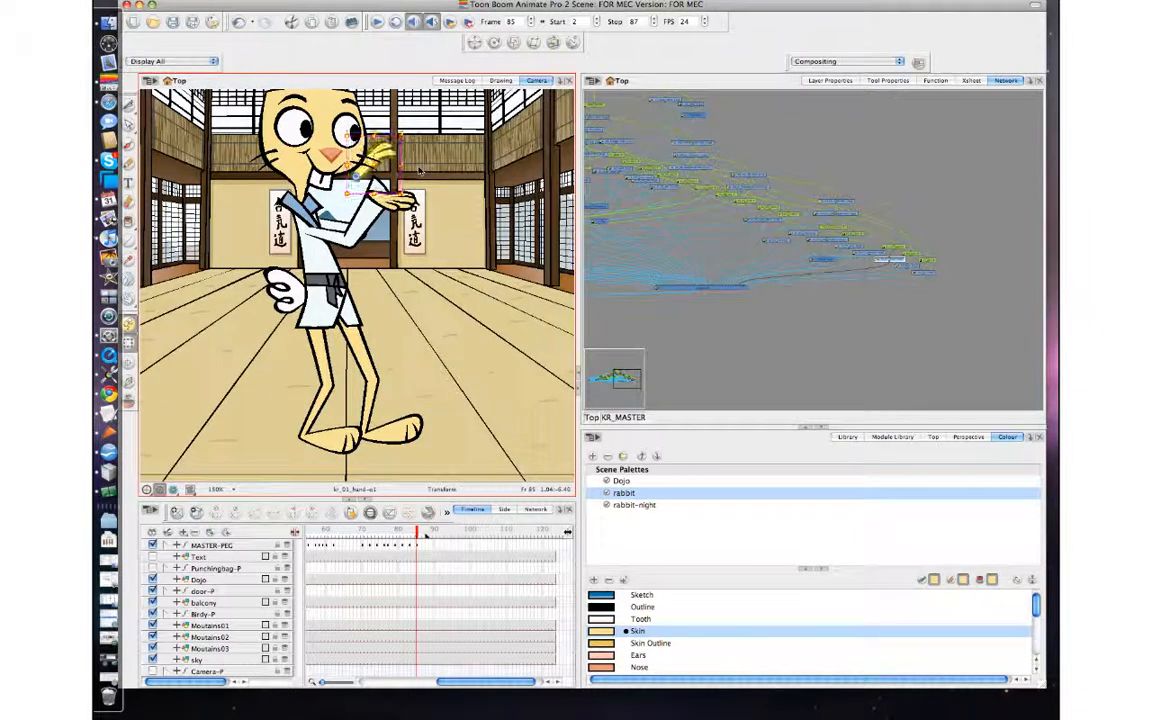
key(bracketright)
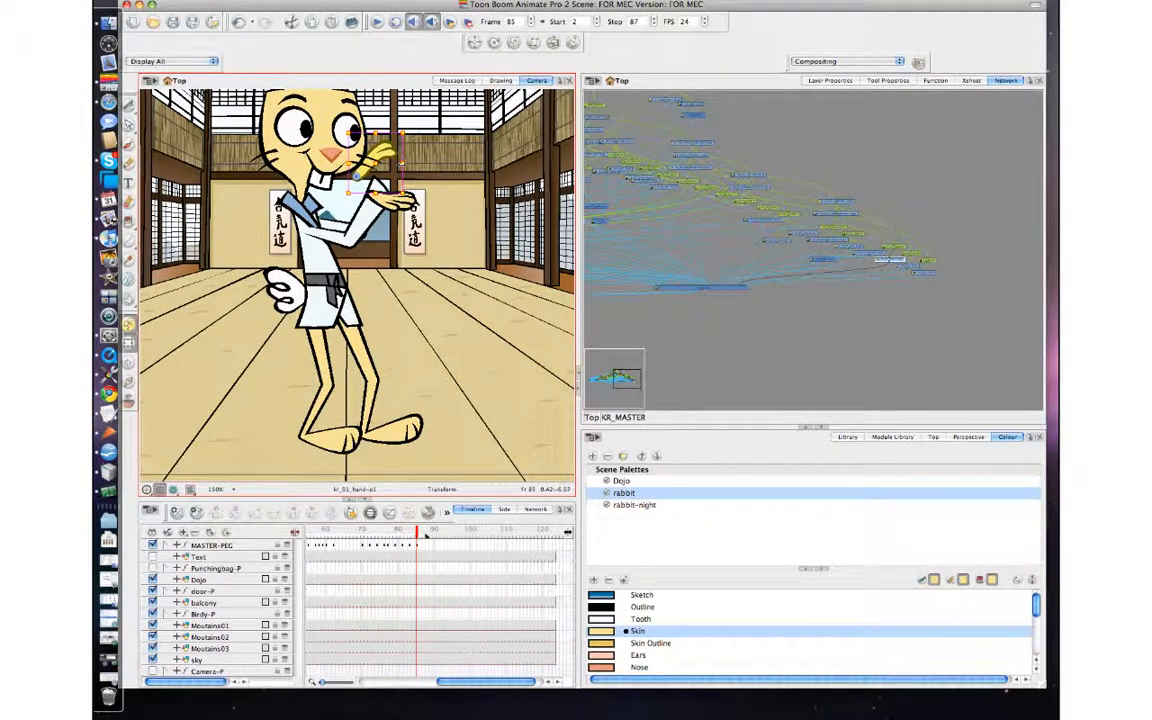
key(4)
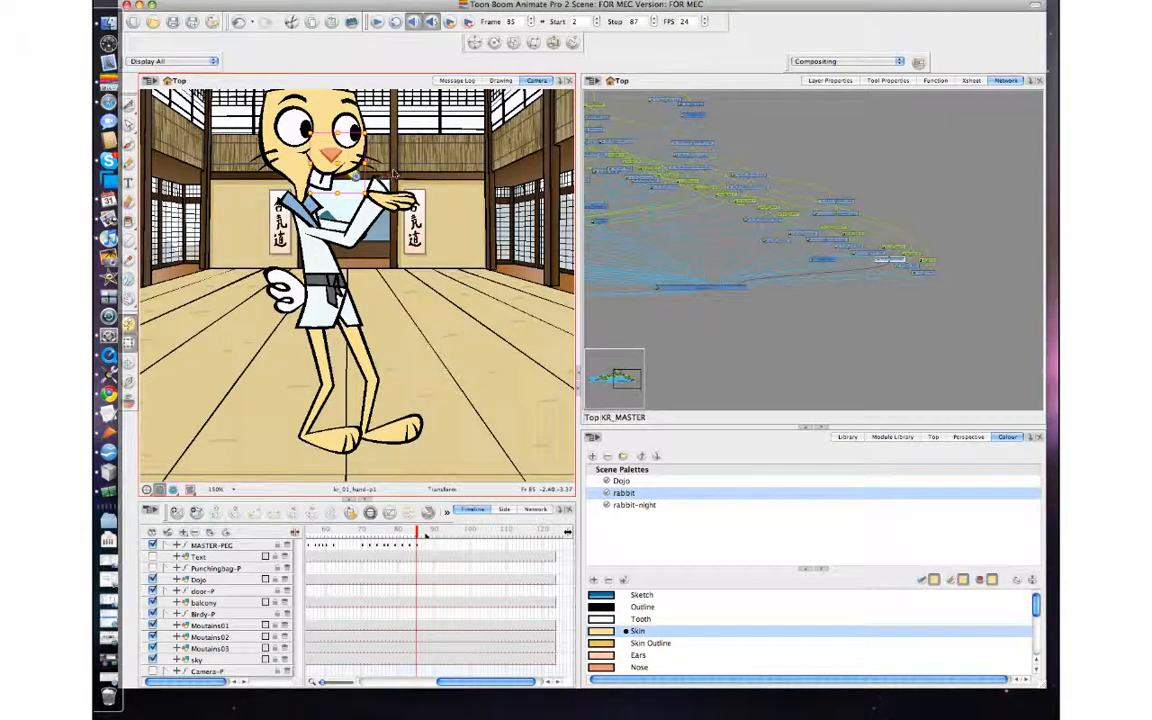
mouse_move(367, 131)
mouse_down()
mouse_move(391, 196)
mouse_move(383, 213)
mouse_move(409, 187)
mouse_up()
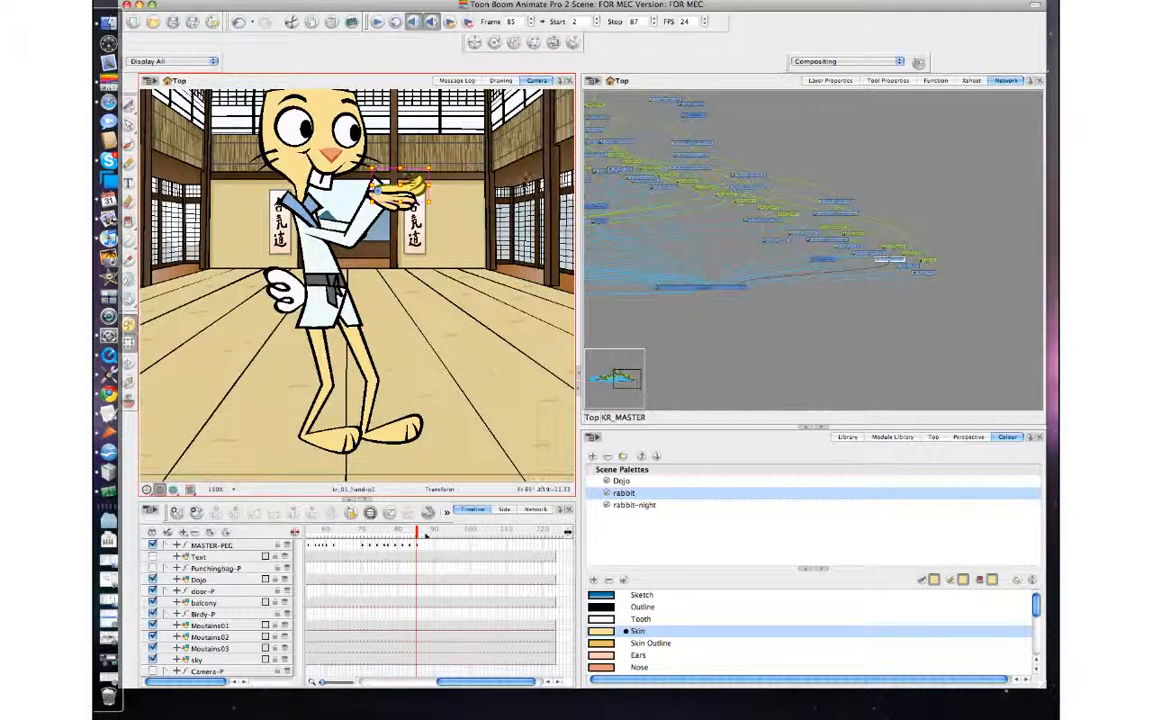
drag(413, 182, 431, 183)
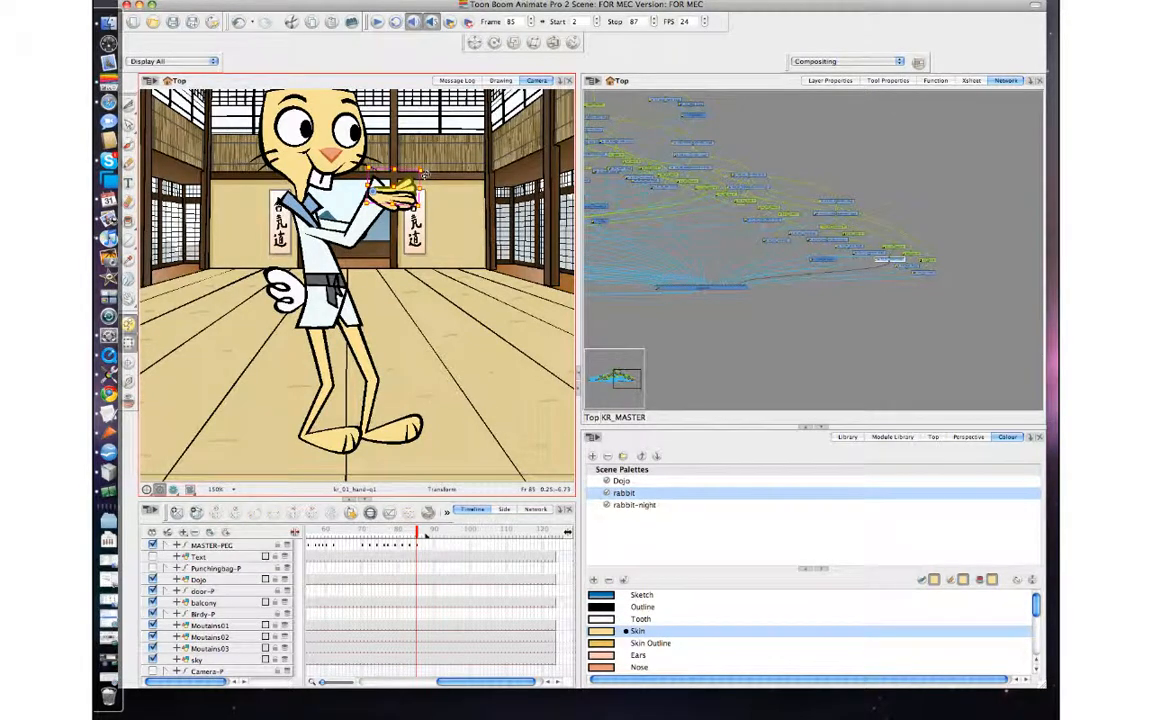
Nudge the raised arm's forearm patch slightly down on frame 85 and compare the pose with frame 84.
click(379, 182)
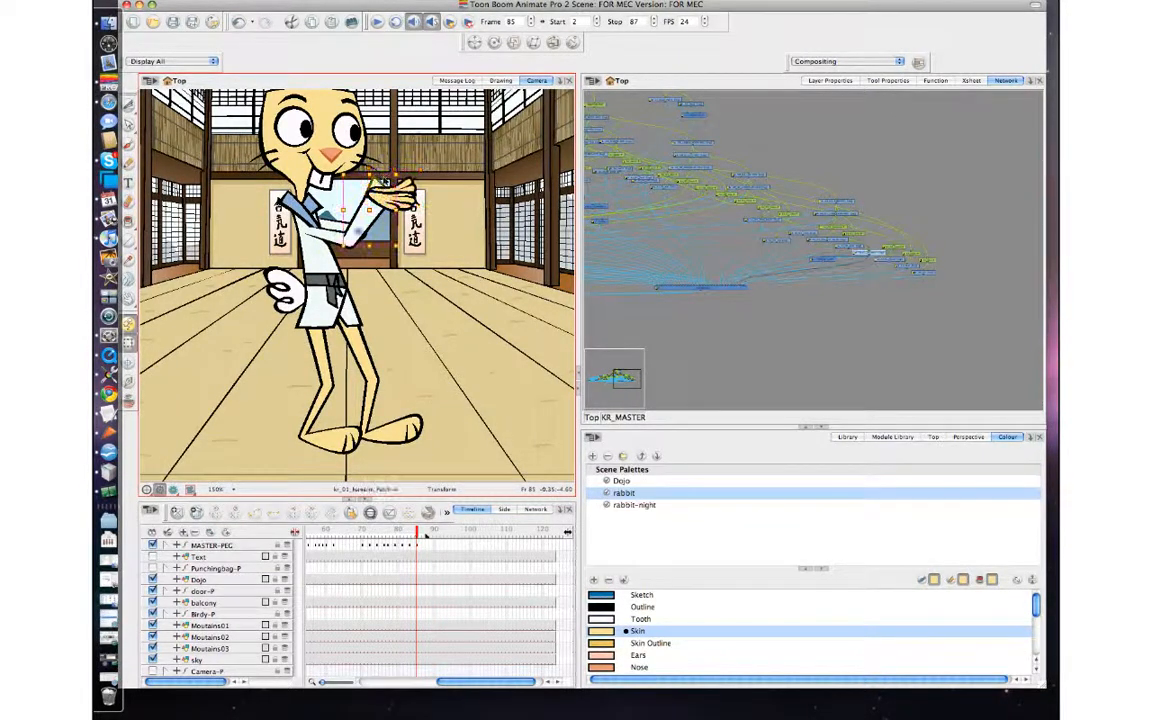
drag(371, 175, 371, 185)
key(comma)
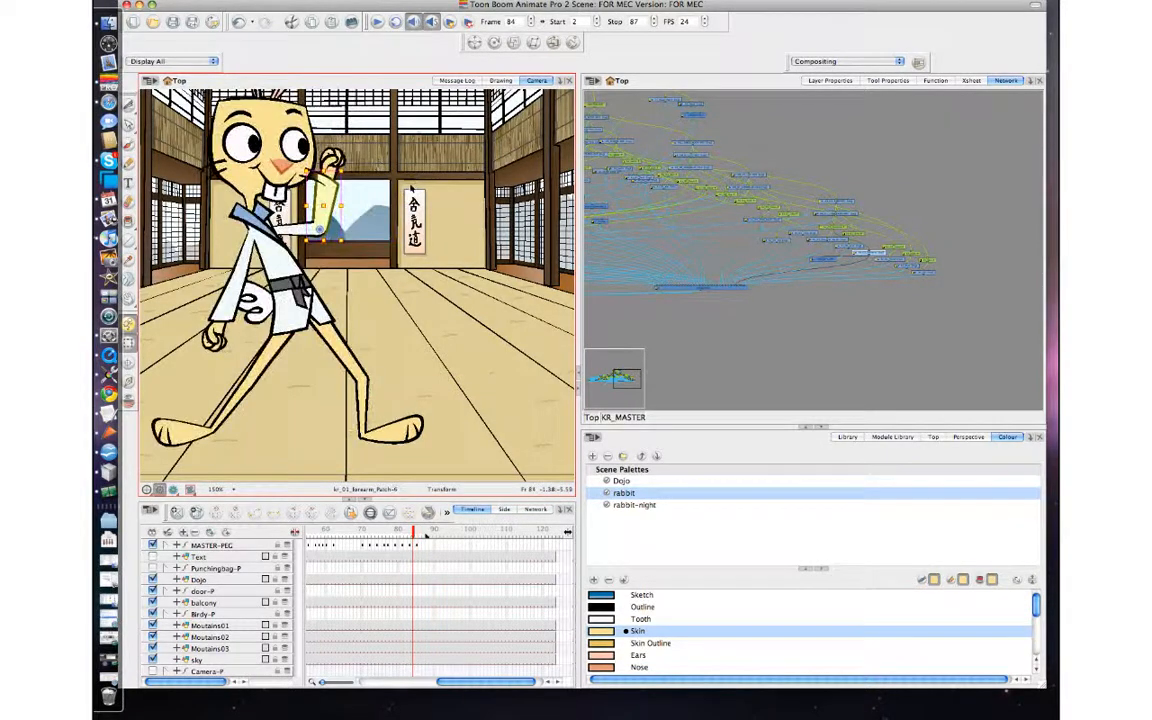
key(period)
key(comma)
key(period)
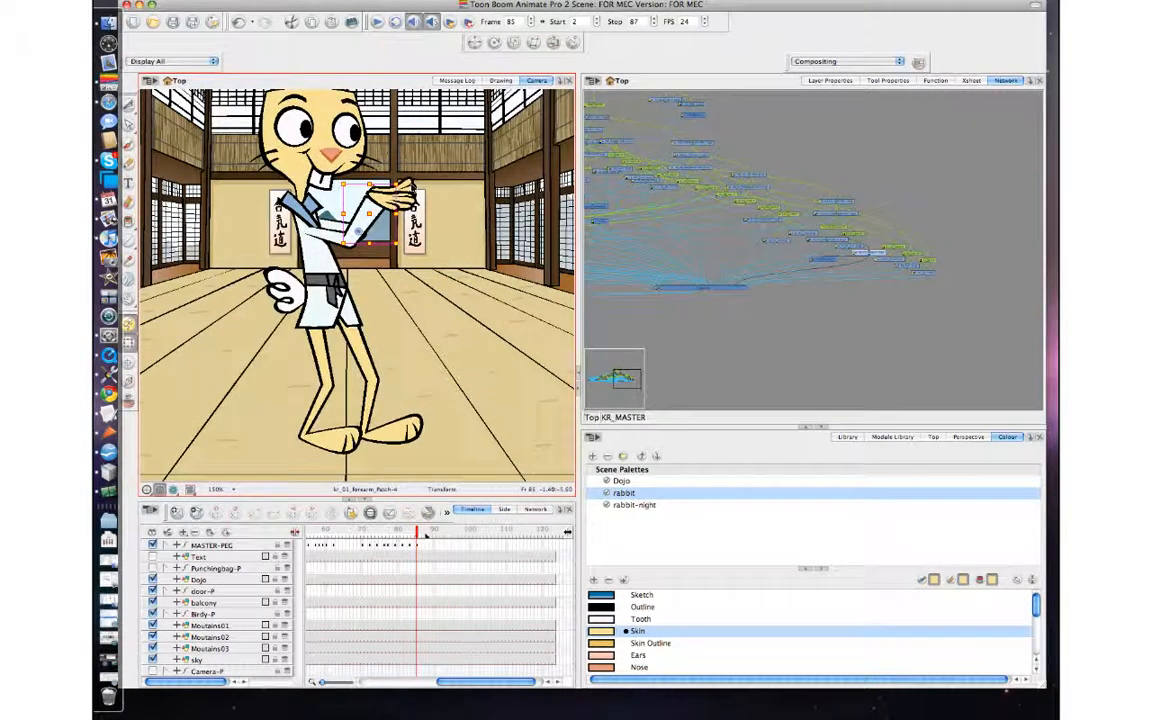
key(comma)
key(period)
key(comma)
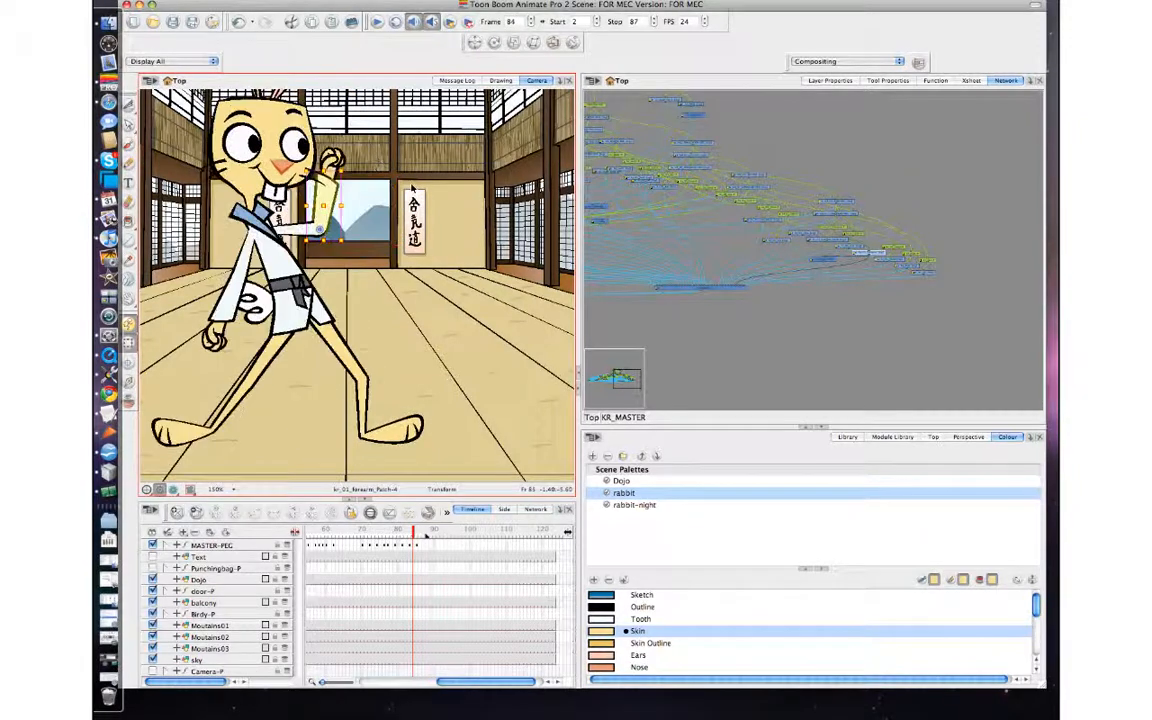
key(period)
key(period)
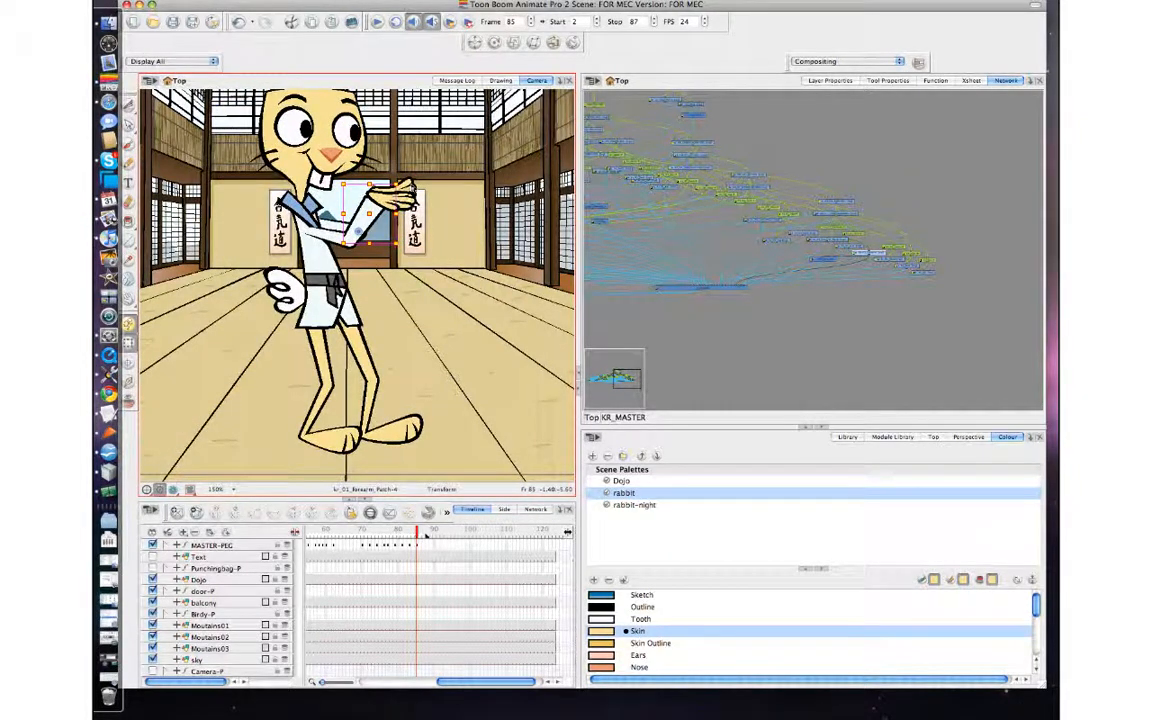
key(comma)
key(period)
key(comma)
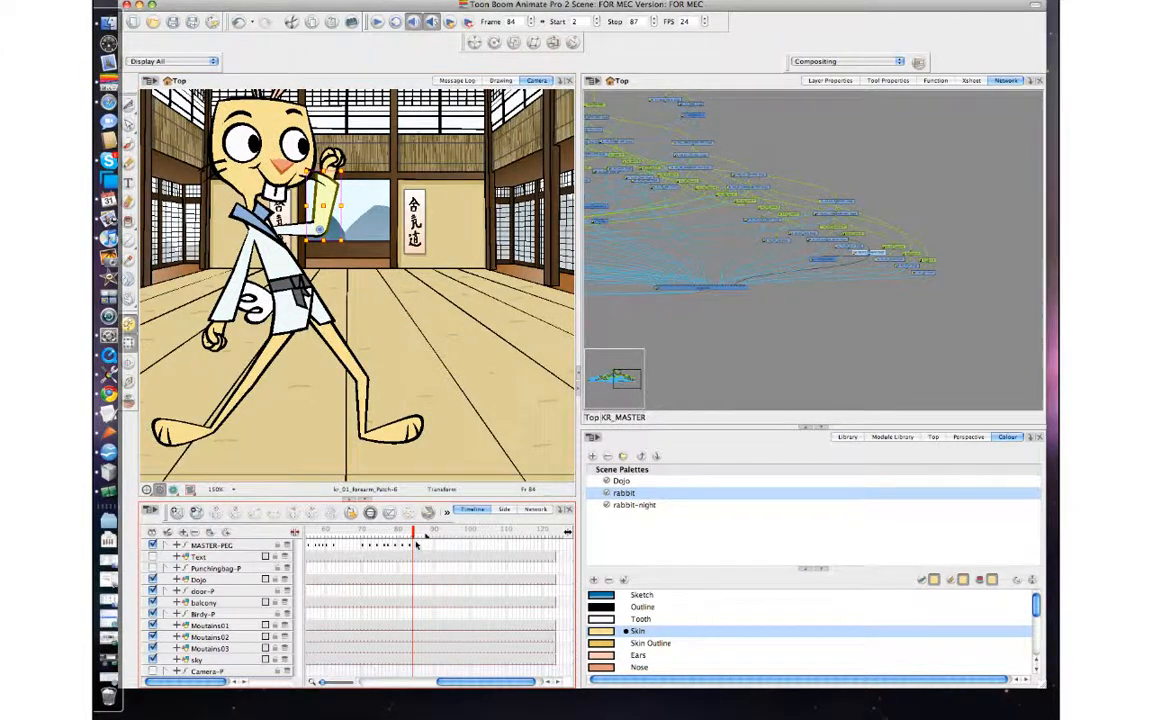
Move the MASTER-PEG keyframe at frame 85 to about frame 102 and play back the animation.
click(418, 546)
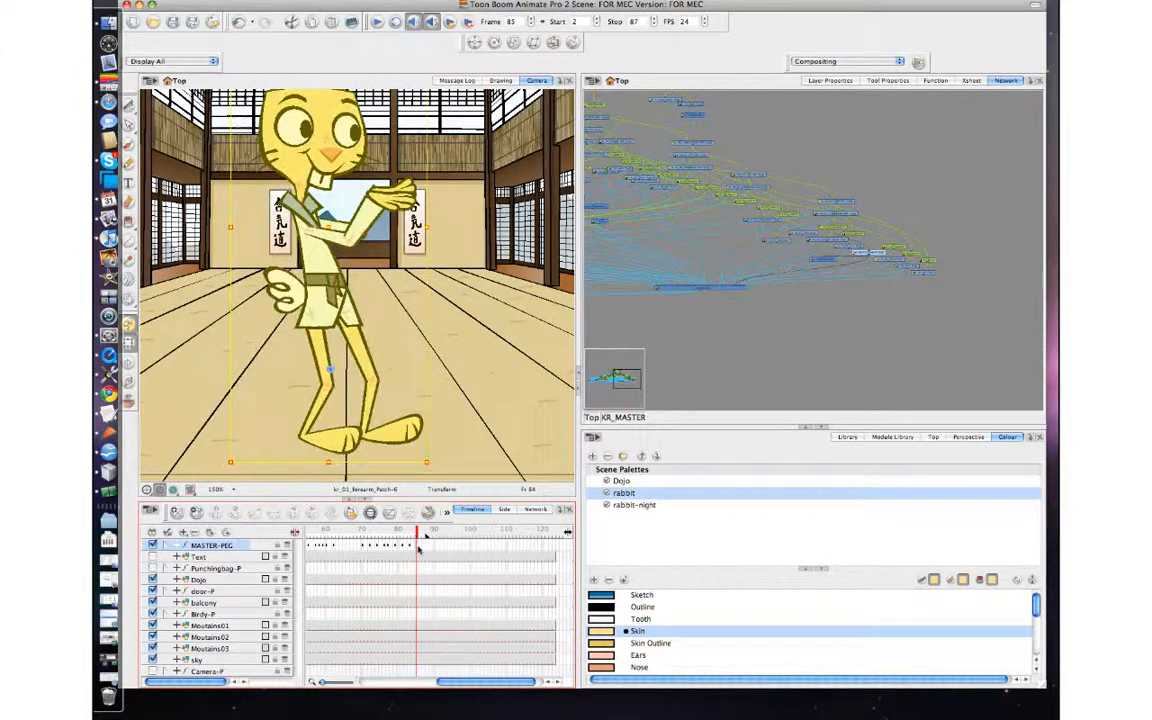
click(479, 546)
click(730, 309)
click(378, 21)
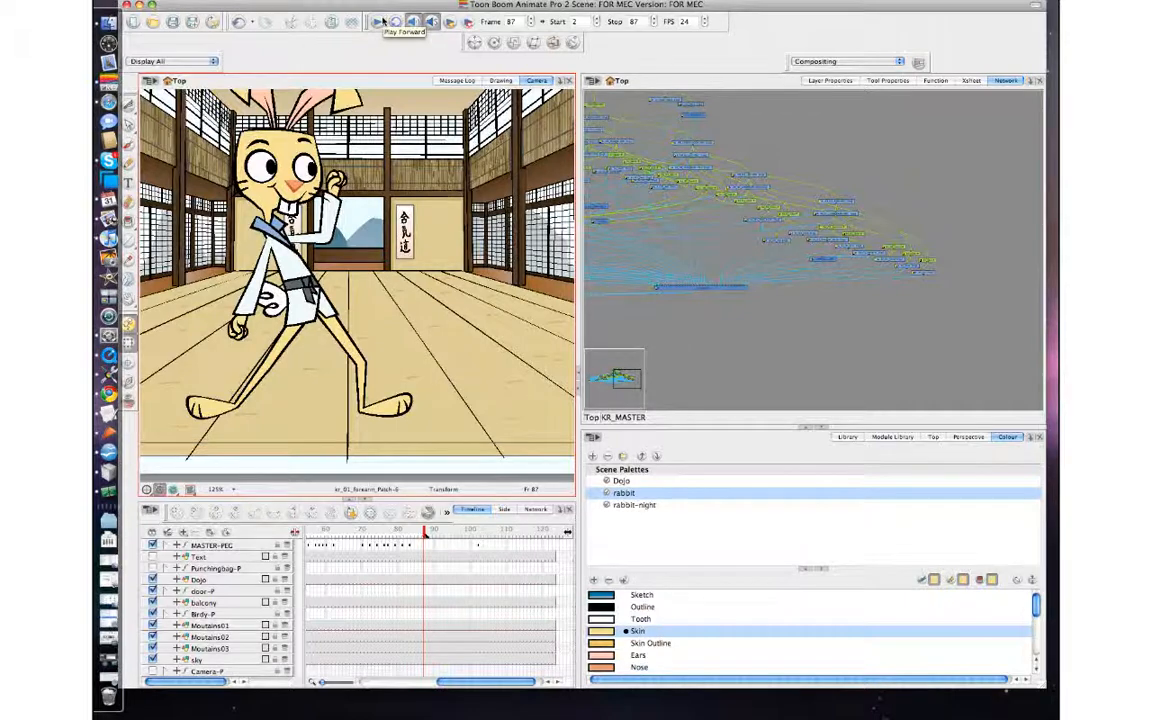
click(380, 21)
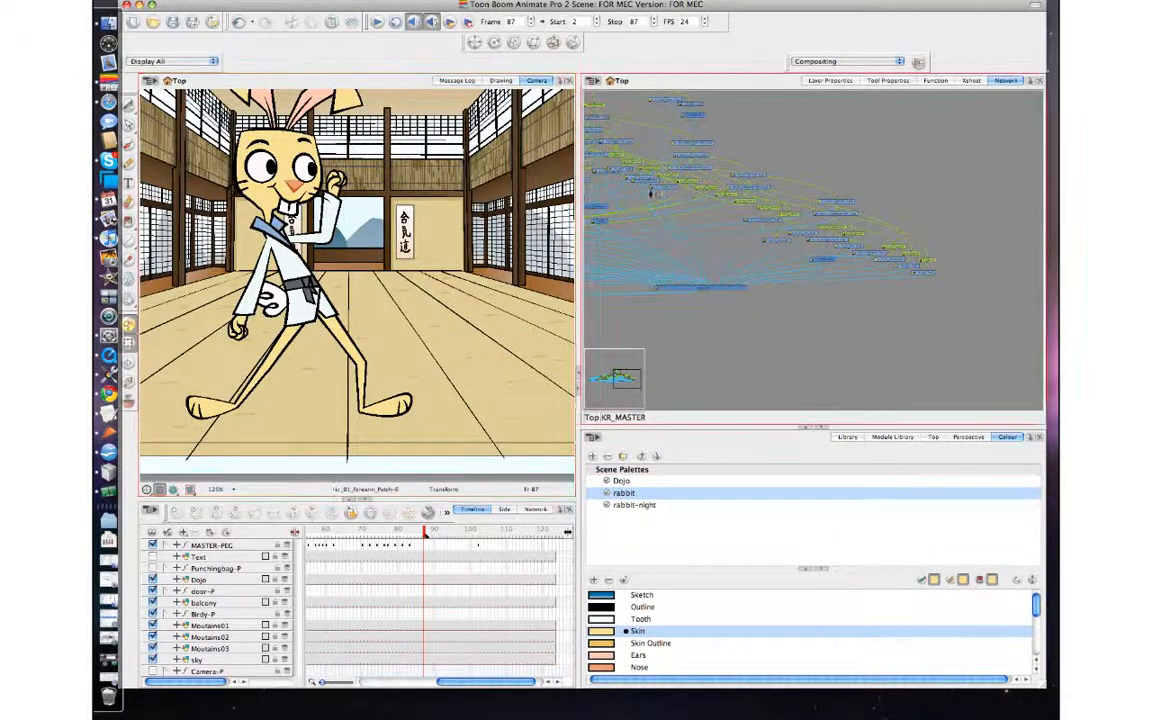
Move the Multi-Port-In module higher in the network to make room above the MASTER-PEG module.
scroll(678, 193, down, 3)
scroll(678, 193, up, 5)
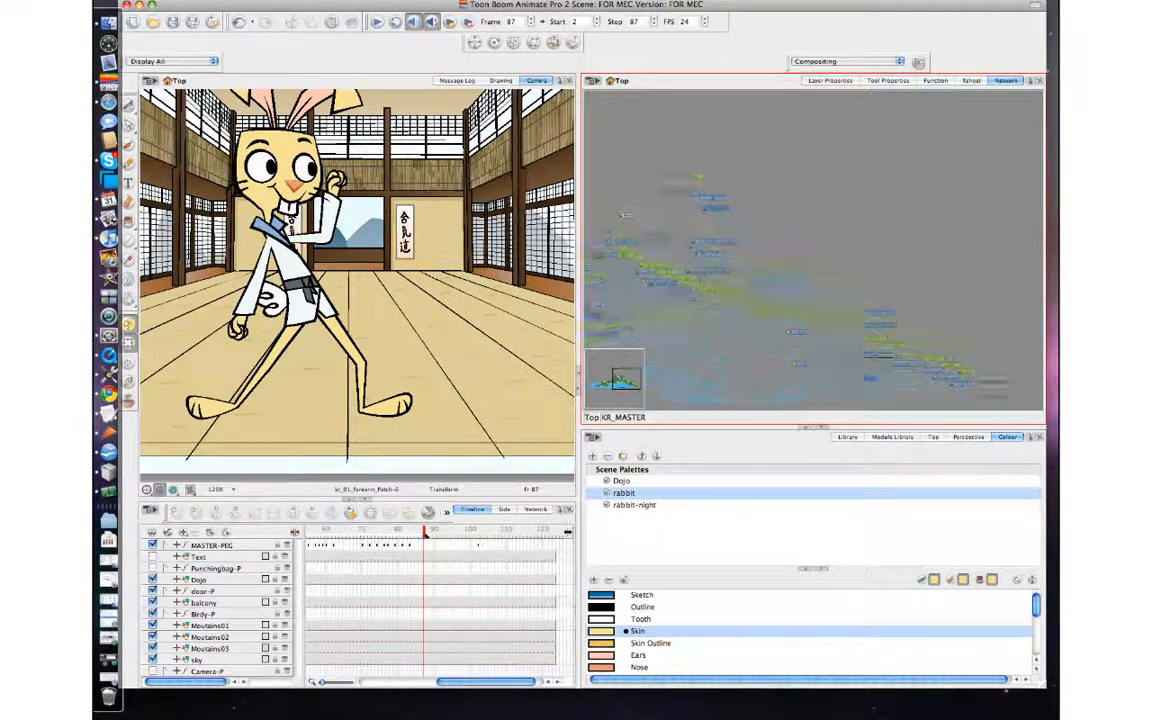
key(2)
key(2)
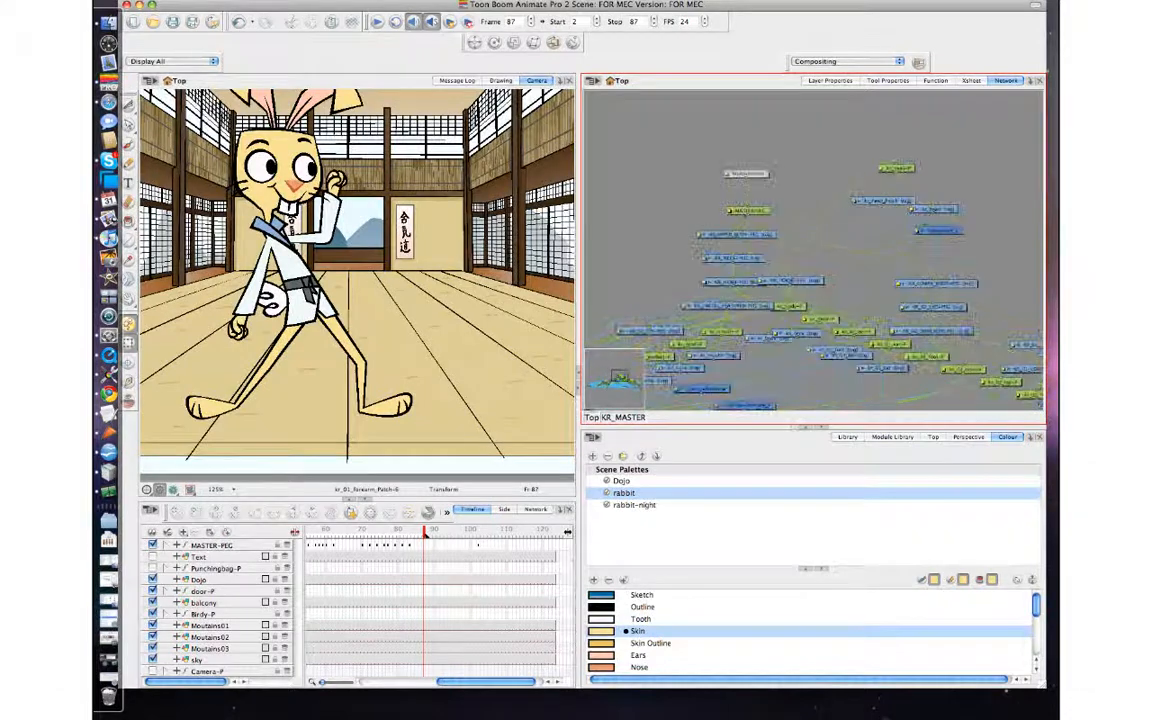
click(762, 210)
drag(762, 175, 756, 134)
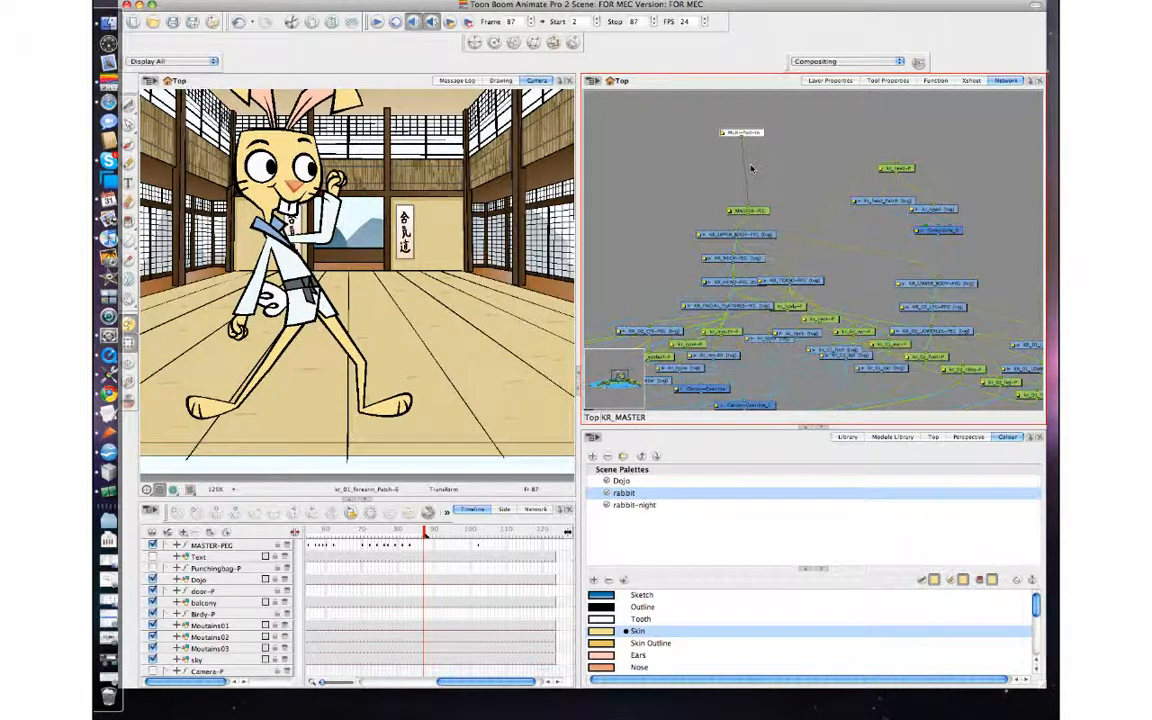
Add a new peg module and insert it on the connection between Multi-Port-In and MASTER-PEG.
key(super+p)
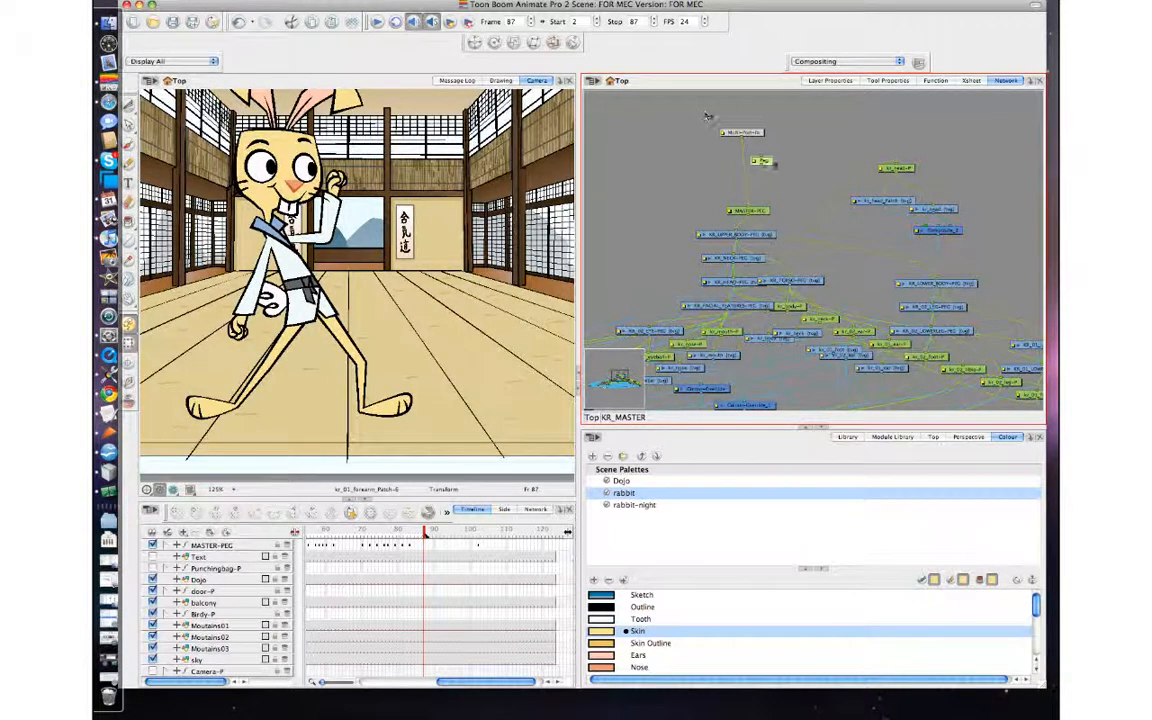
drag(762, 163, 755, 165)
click(749, 168)
click(765, 165)
click(751, 167)
drag(748, 169, 746, 169)
Select the whole rabbit at the MASTER-PEG level by working up the hierarchy from one of its feet.
key(1)
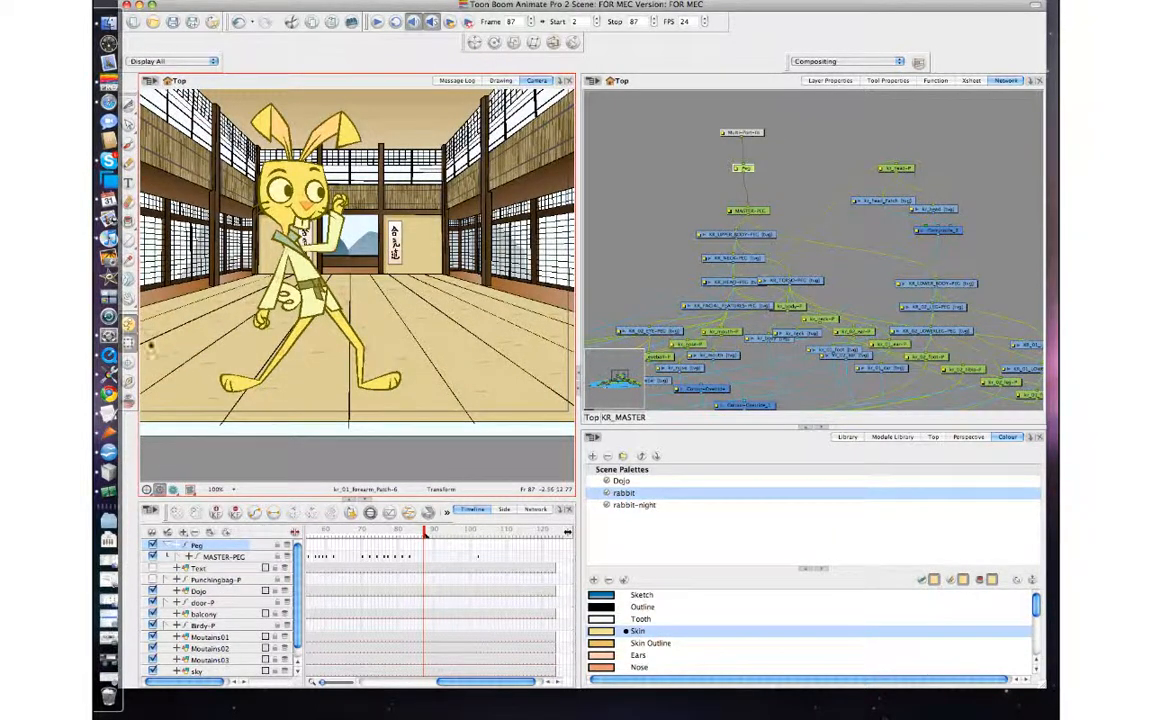
click(129, 325)
click(390, 380)
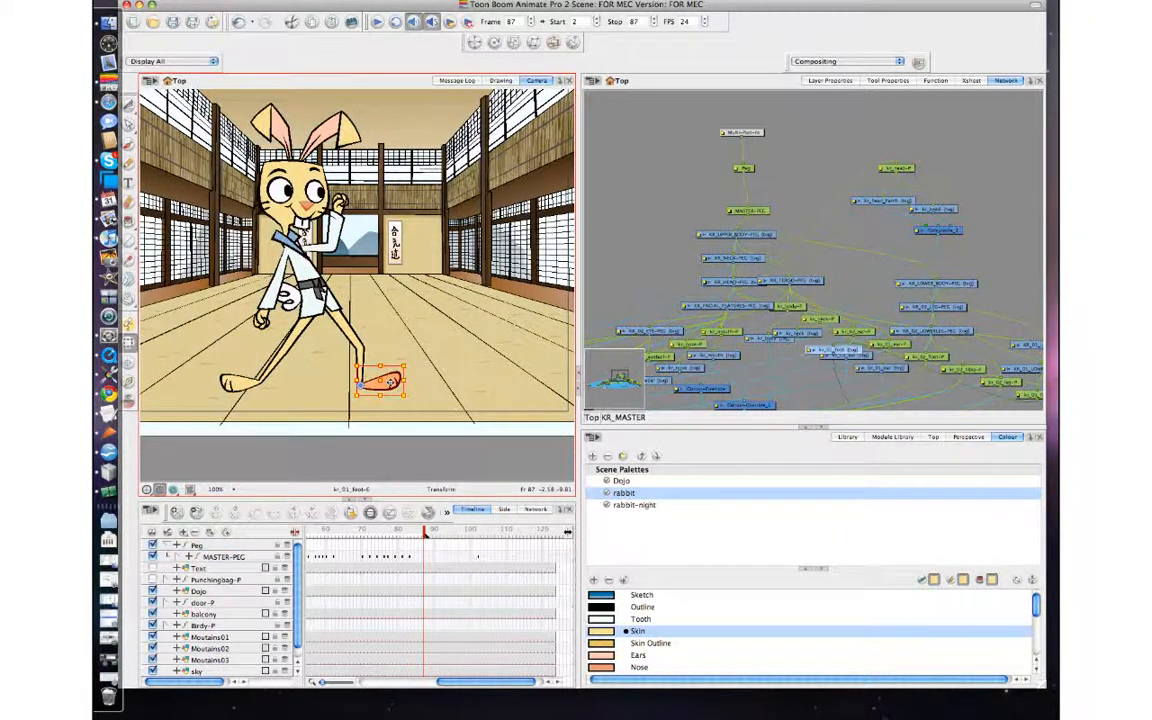
key(b)
key(b)
key(b)
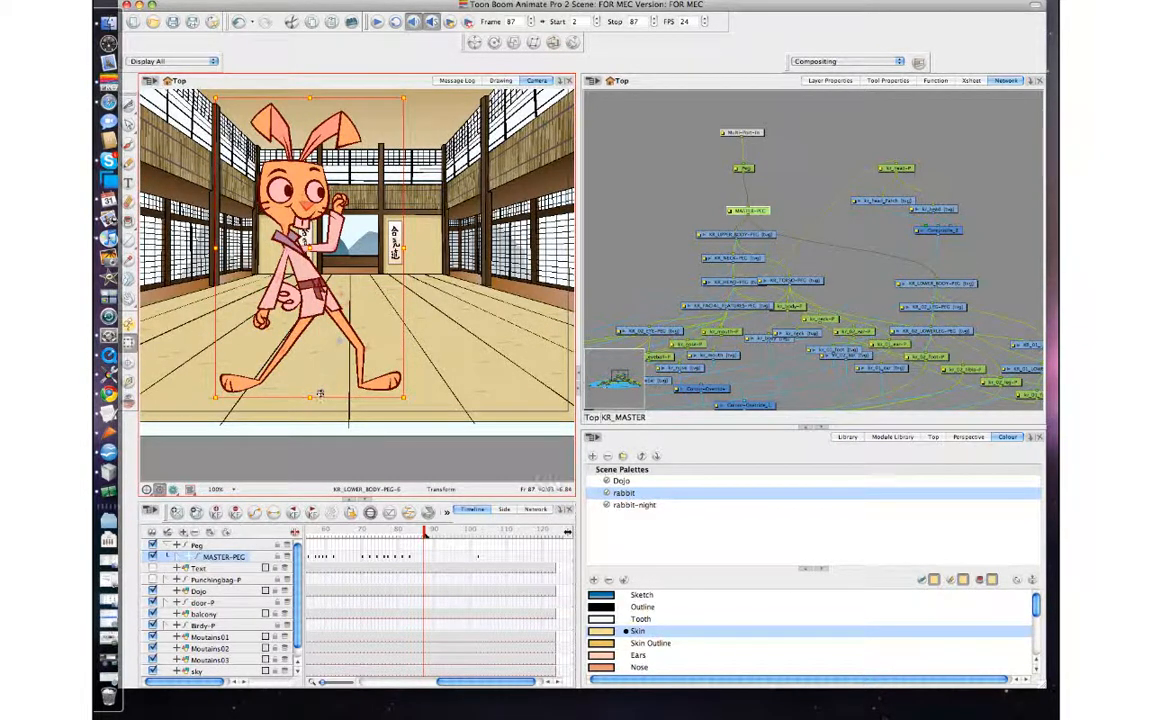
Scale the rabbit down and place it inside the doorway between the two wall scrolls.
drag(403, 97, 355, 268)
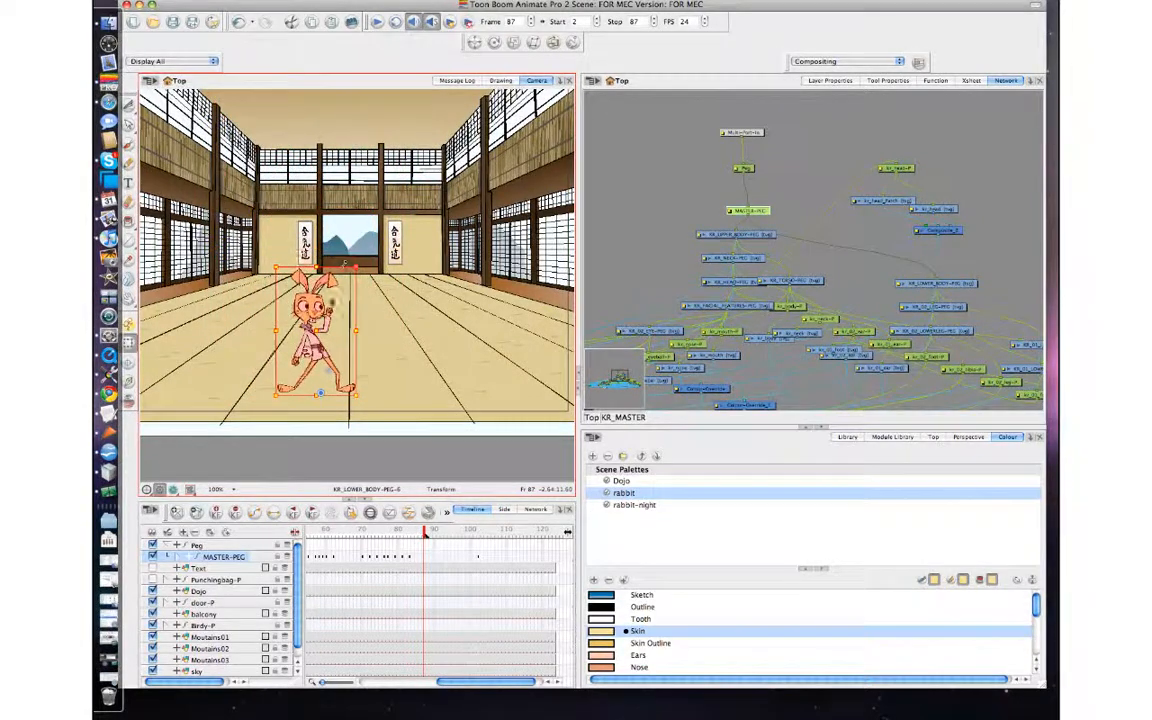
drag(327, 313, 369, 222)
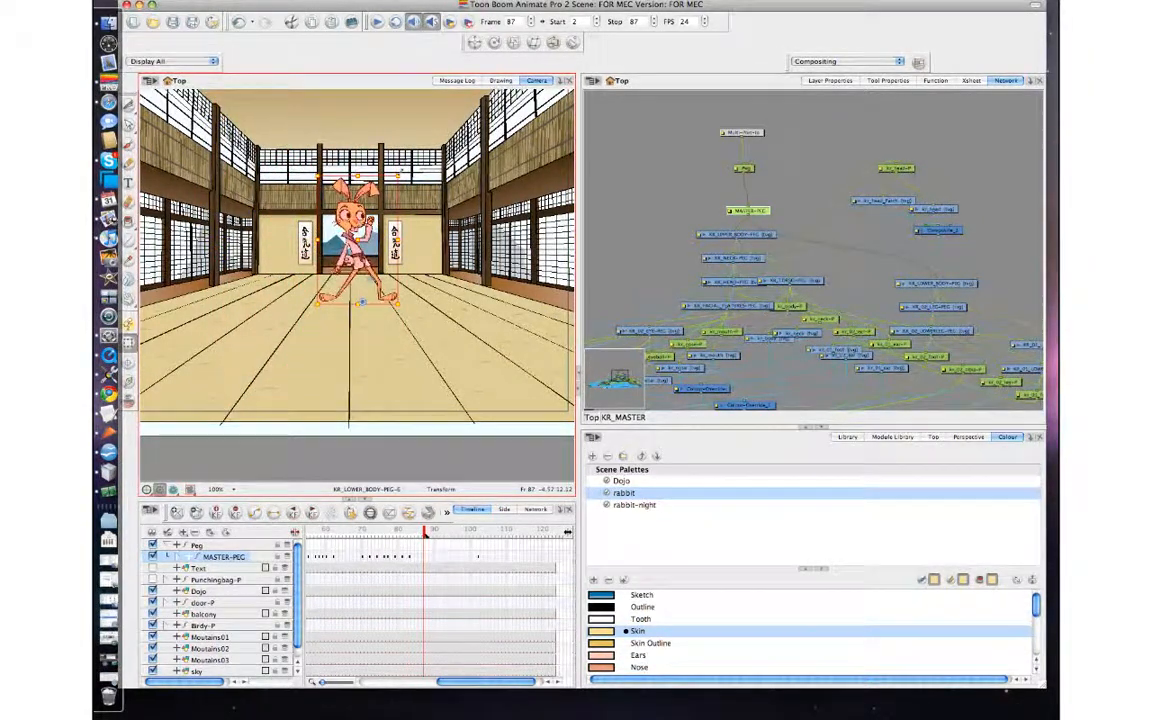
drag(397, 176, 370, 188)
key(2)
key(2)
key(2)
key(2)
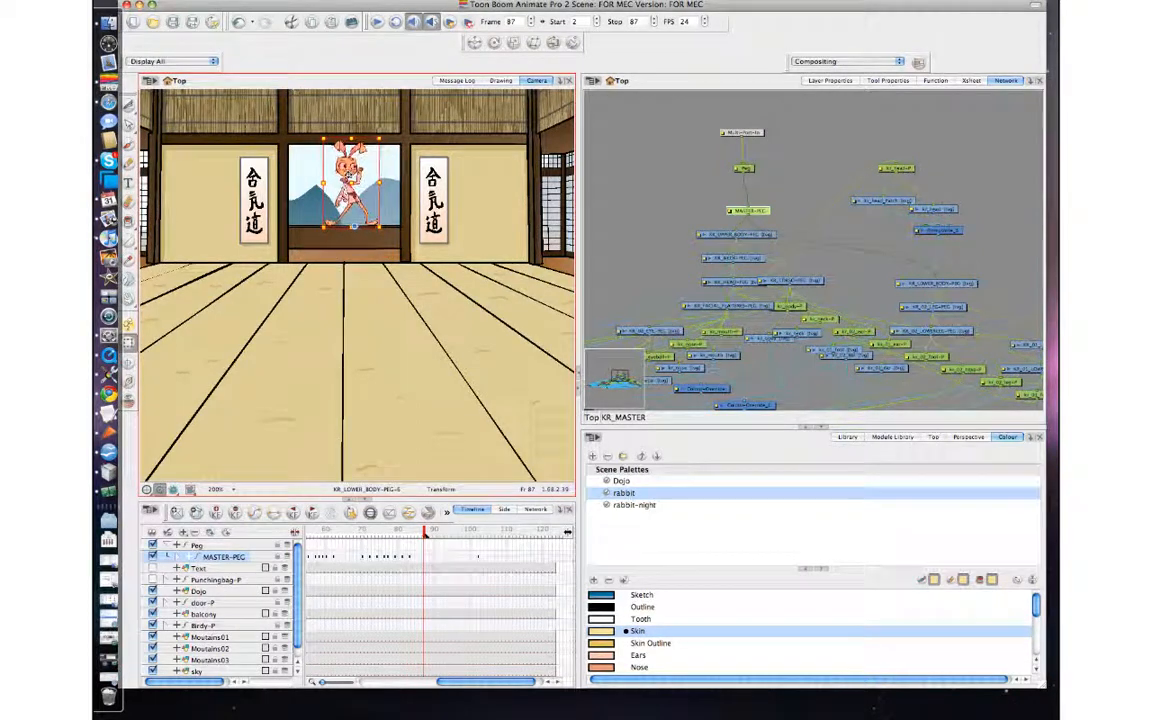
key(1)
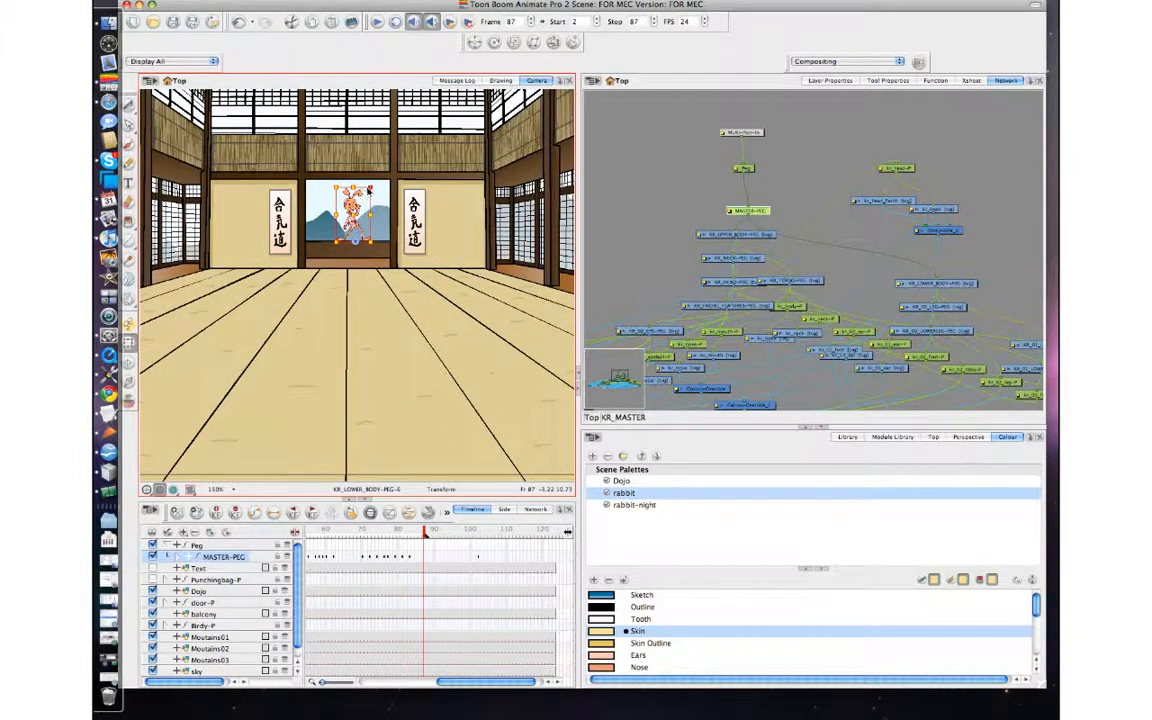
drag(353, 204, 351, 204)
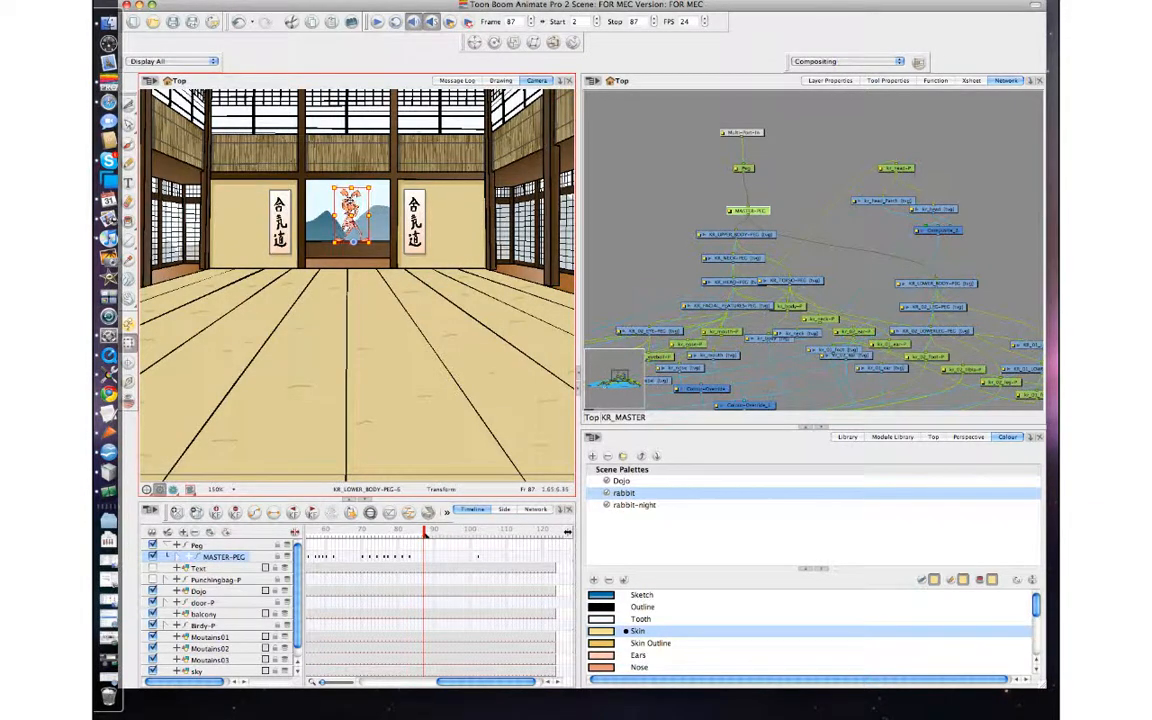
Turn on the Punchingbag-P layer and leave the Text layer hidden.
click(425, 533)
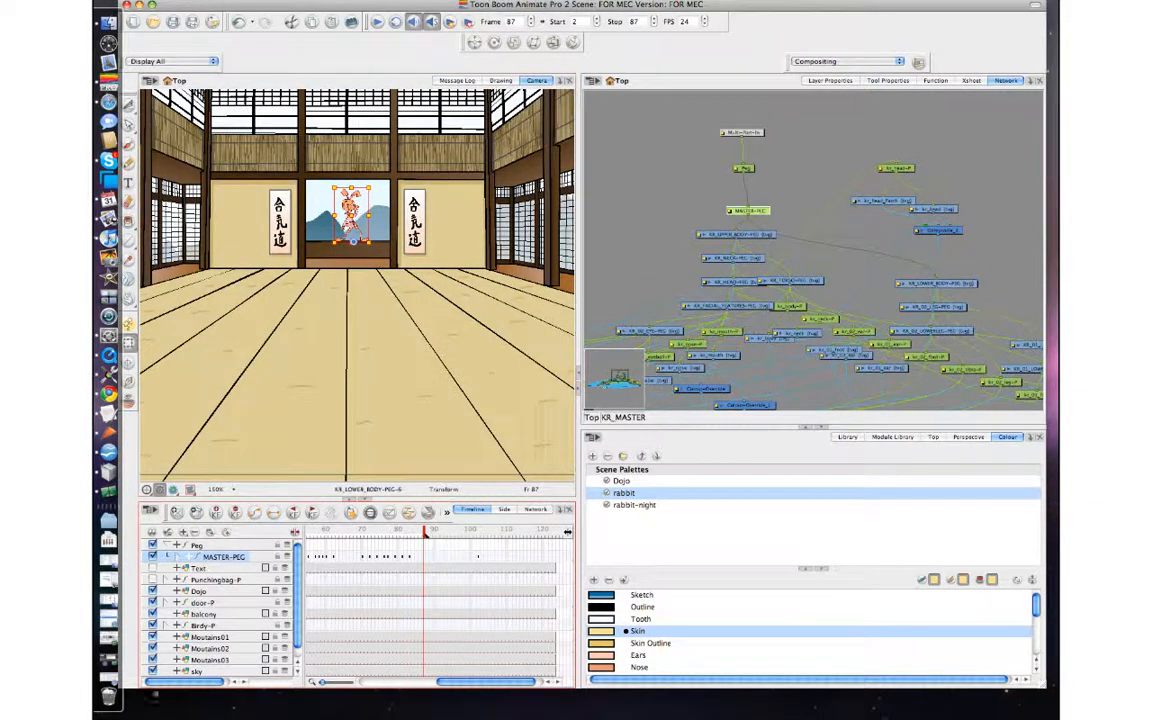
click(152, 569)
click(152, 569)
click(152, 579)
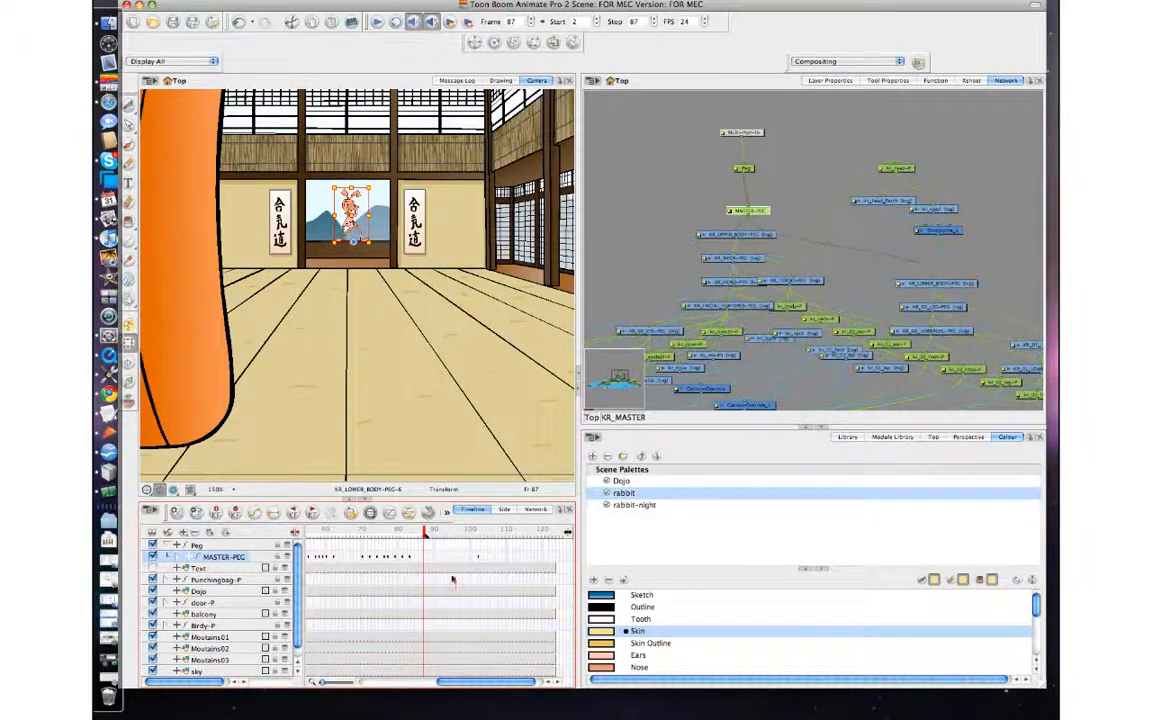
Widen the camera and timeline area and turn on the Camera-P layer.
drag(578, 538, 712, 538)
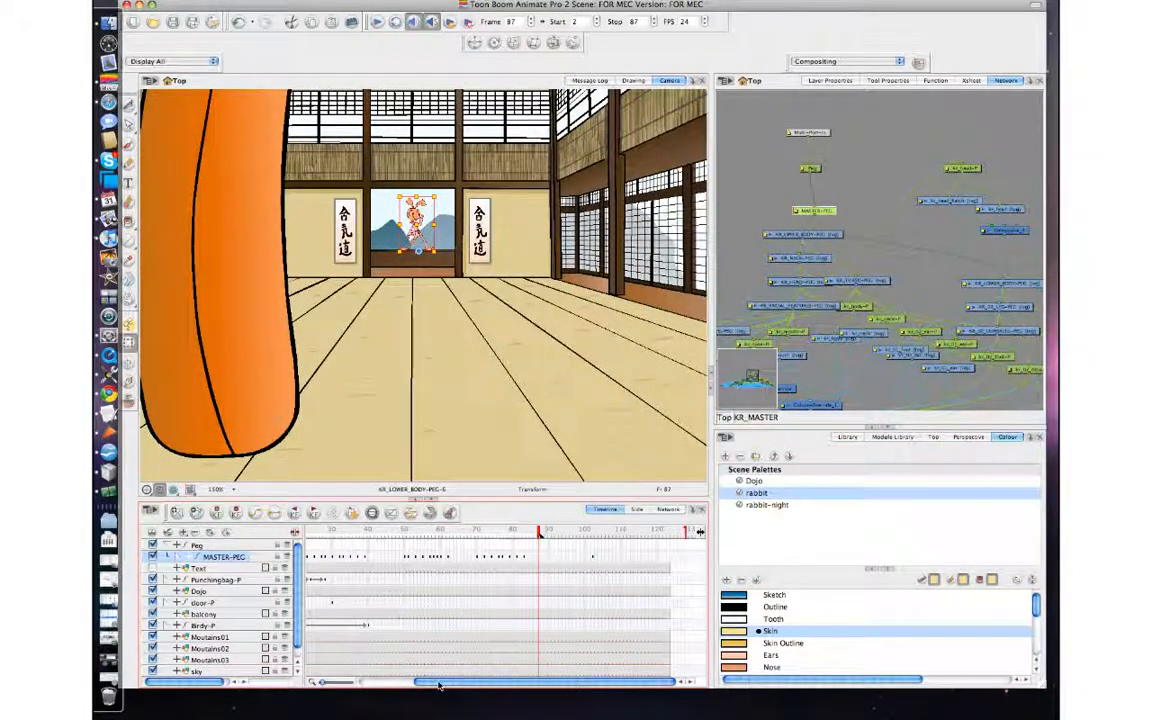
drag(438, 685, 383, 685)
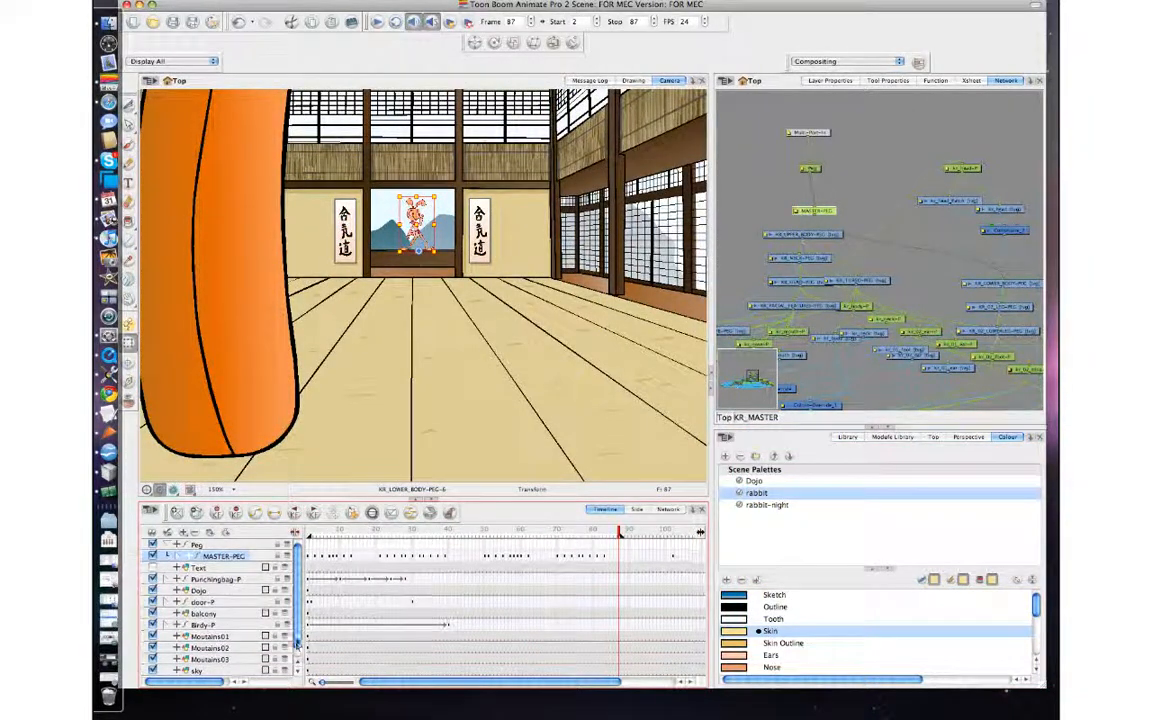
drag(297, 643, 298, 658)
click(153, 671)
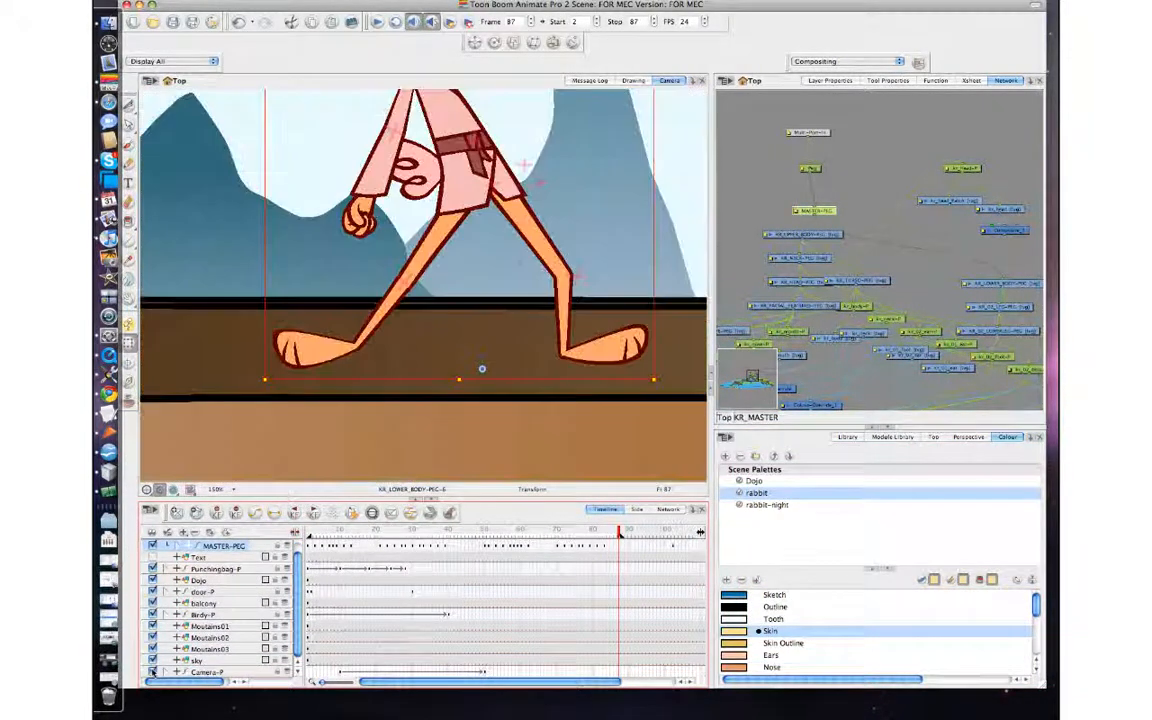
key(1)
key(1)
key(1)
key(1)
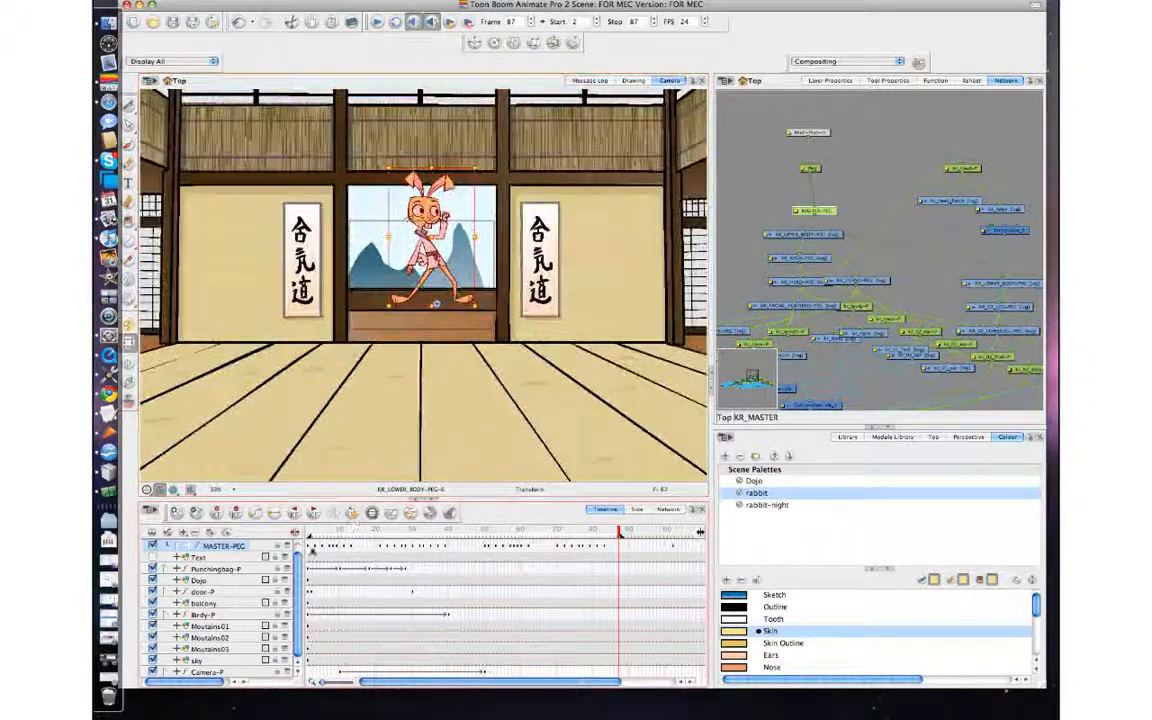
Check the rabbit in the doorway at frame 30, turn on the Text layer and return to frame 2.
drag(312, 534, 411, 534)
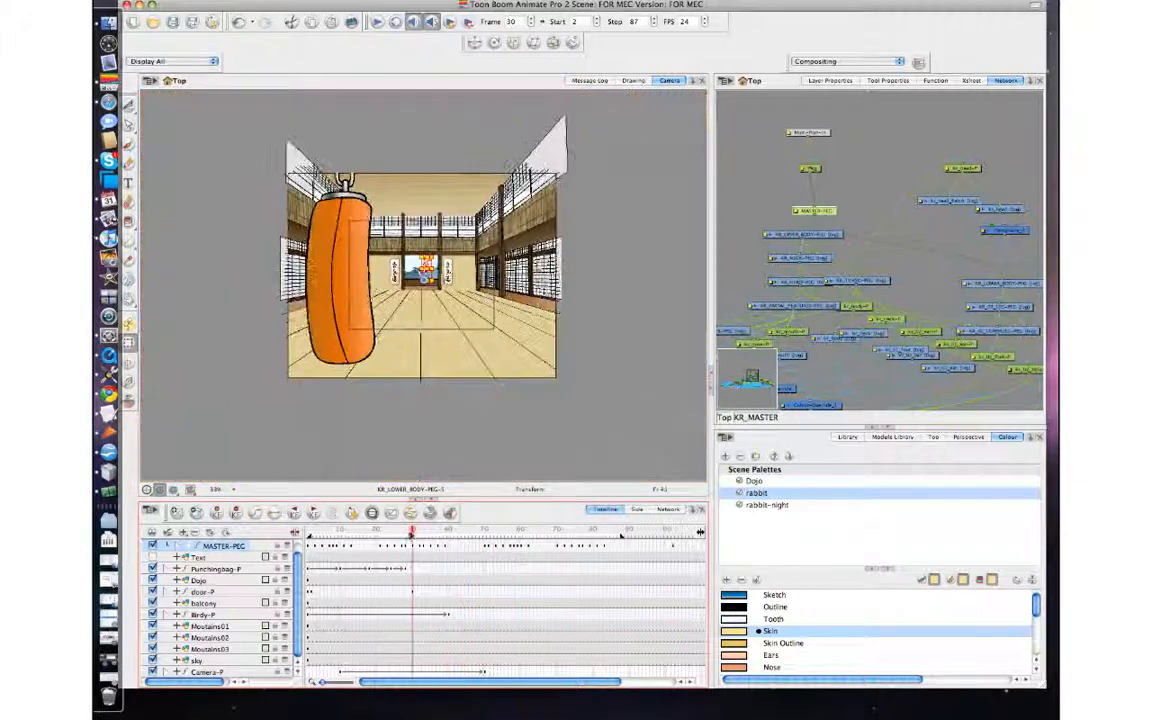
scroll(959, 344, down, 9)
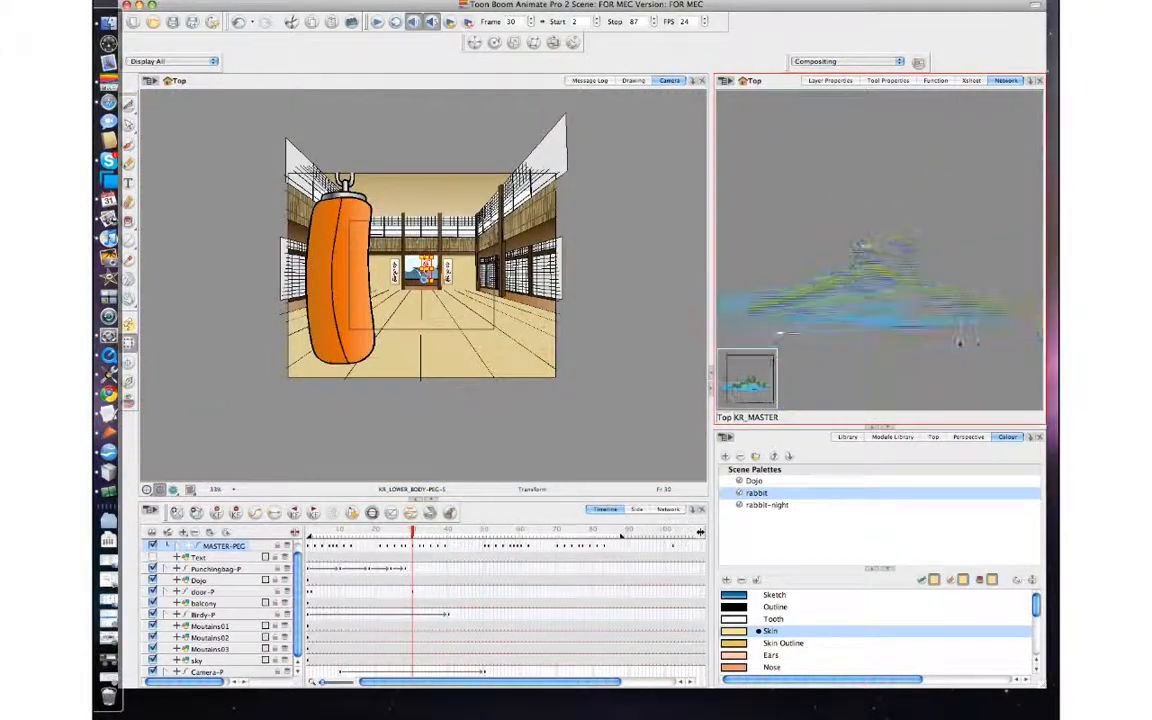
scroll(425, 280, up, 8)
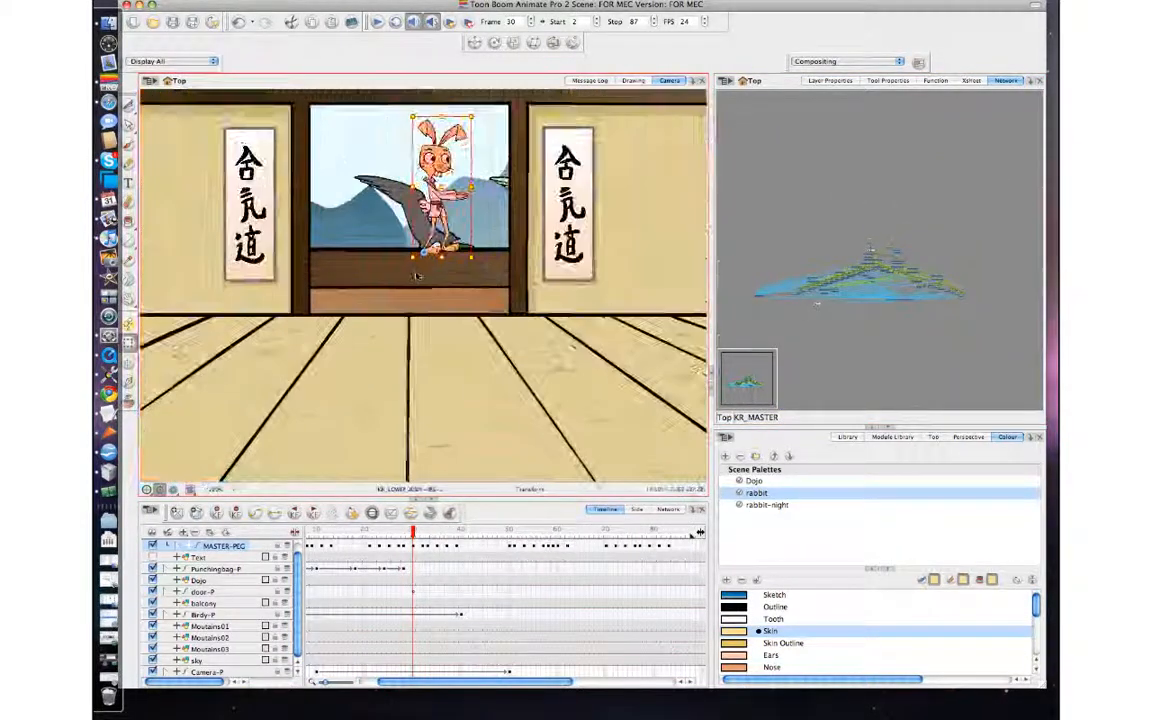
scroll(415, 268, down, 6)
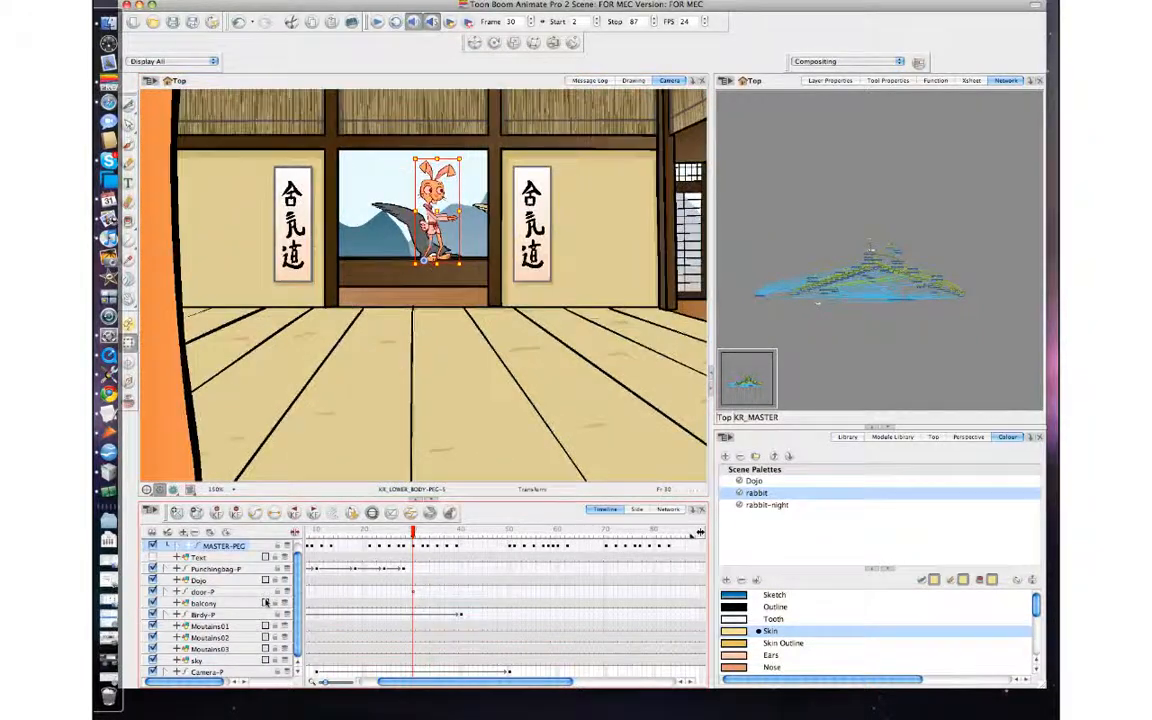
click(153, 557)
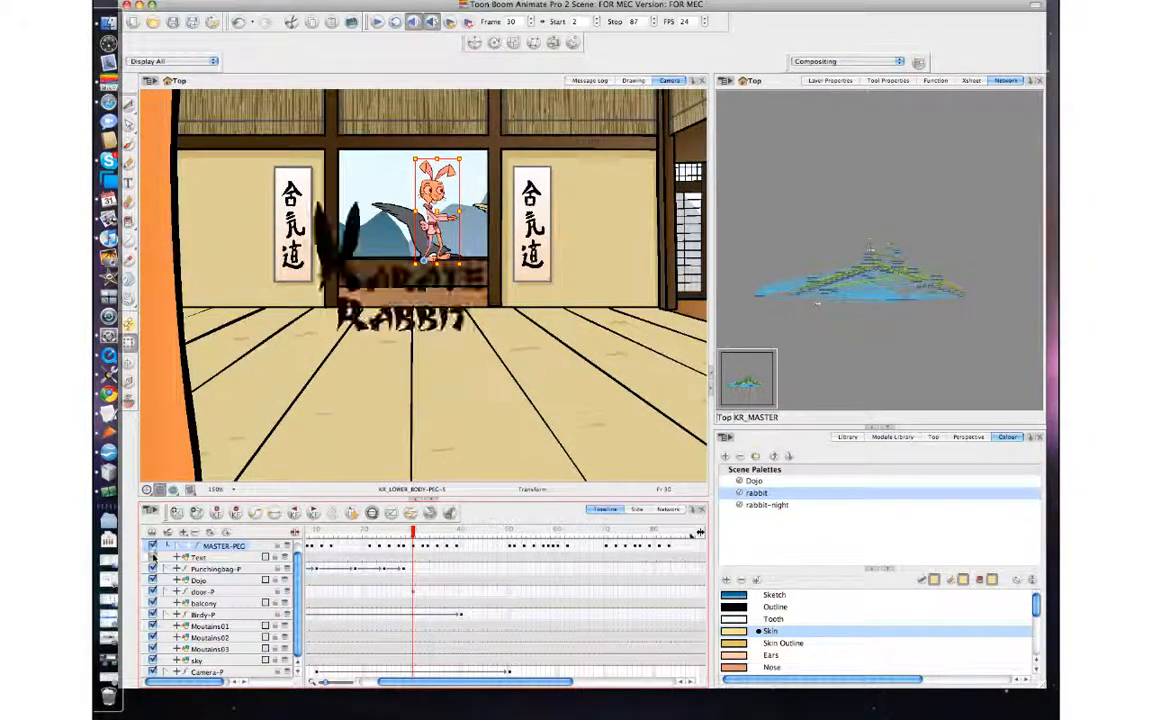
drag(418, 536, 292, 534)
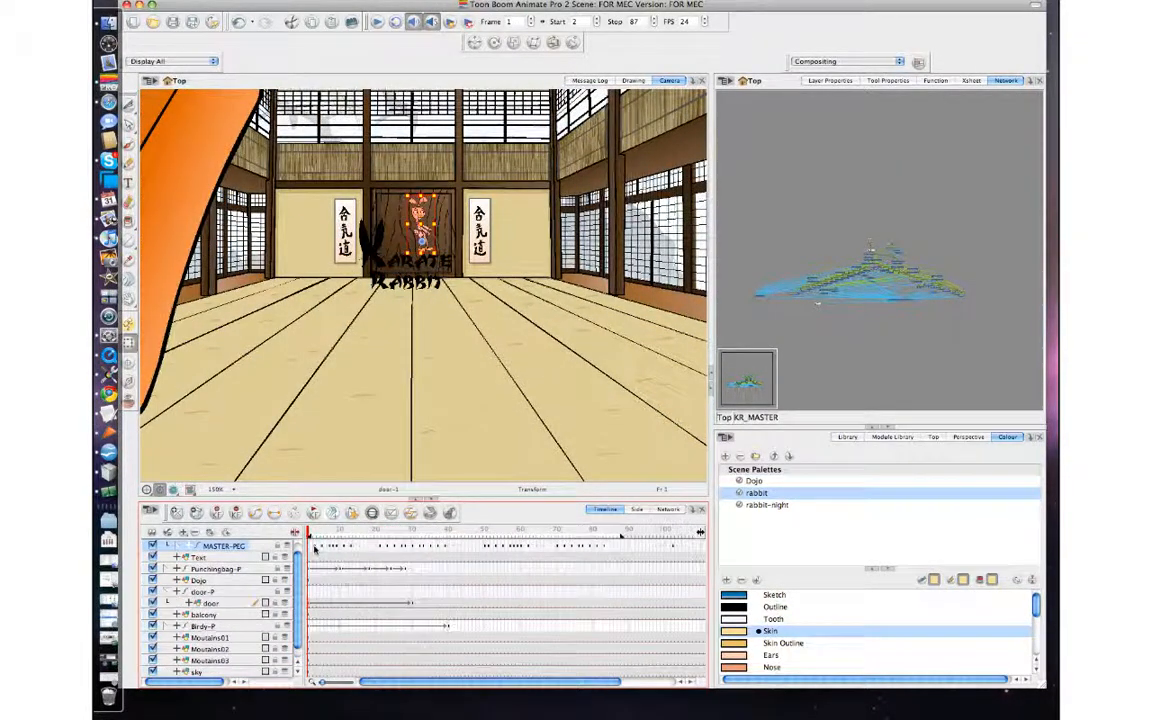
Shift the MASTER-PEG animation of the first 87 frames later so that it starts at about frame 39.
drag(311, 539, 614, 549)
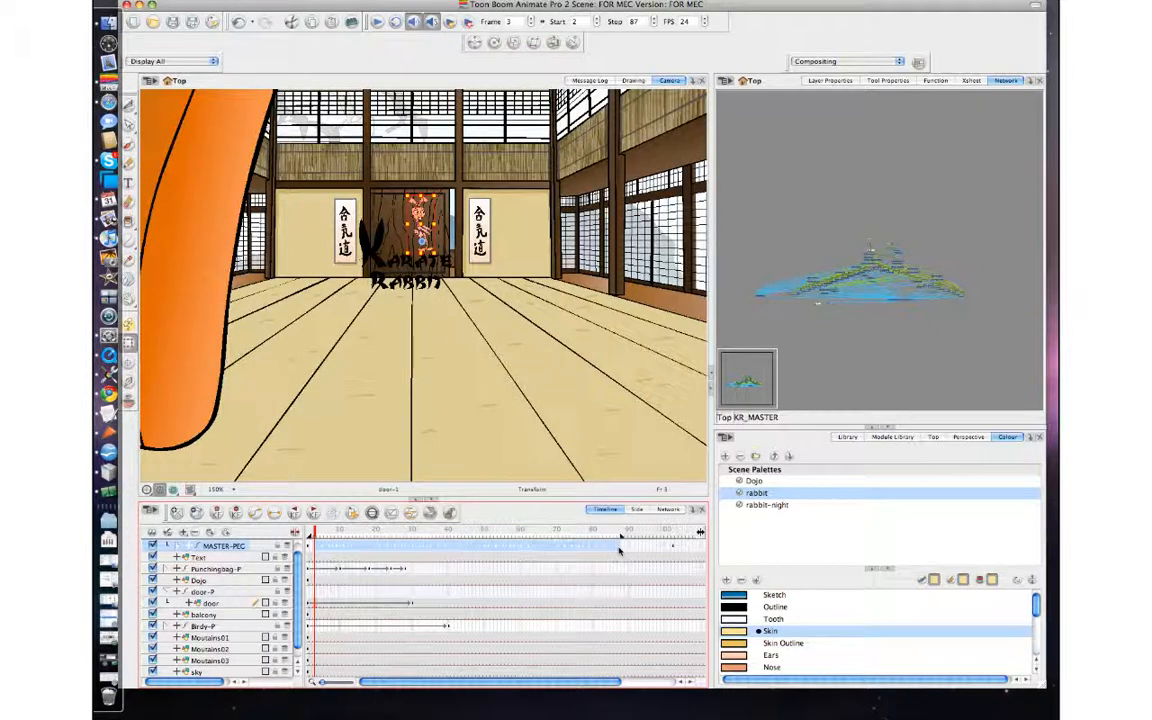
scroll(620, 550, right, 5)
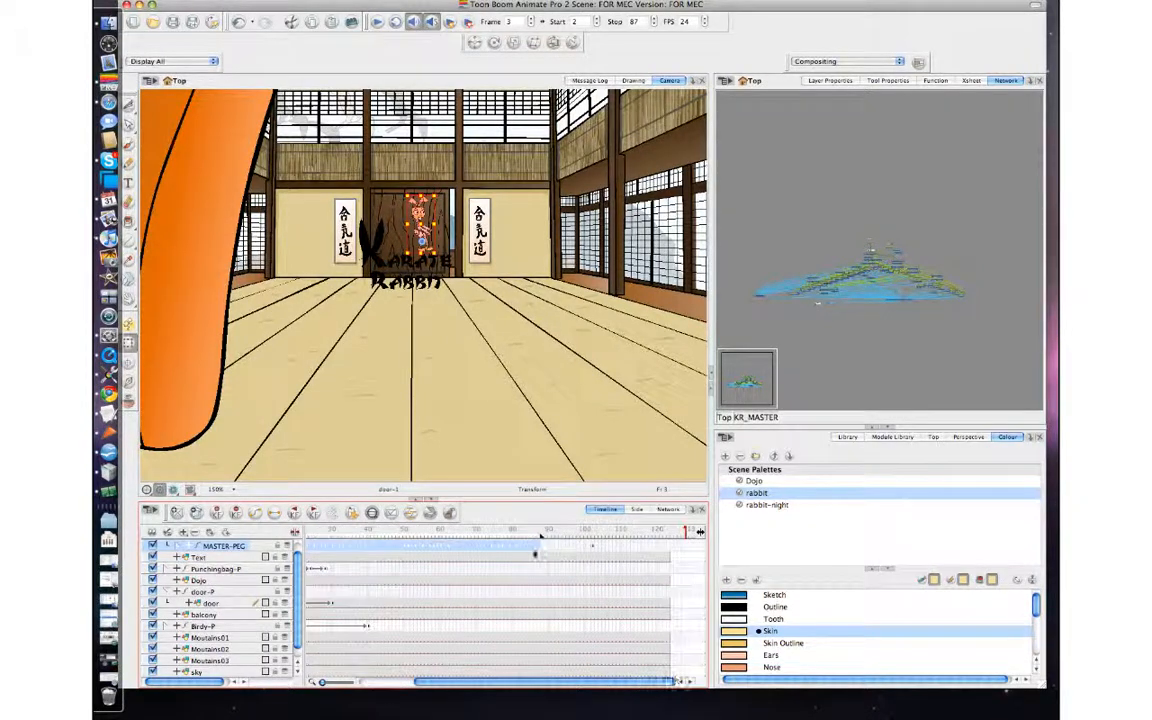
drag(550, 549, 651, 550)
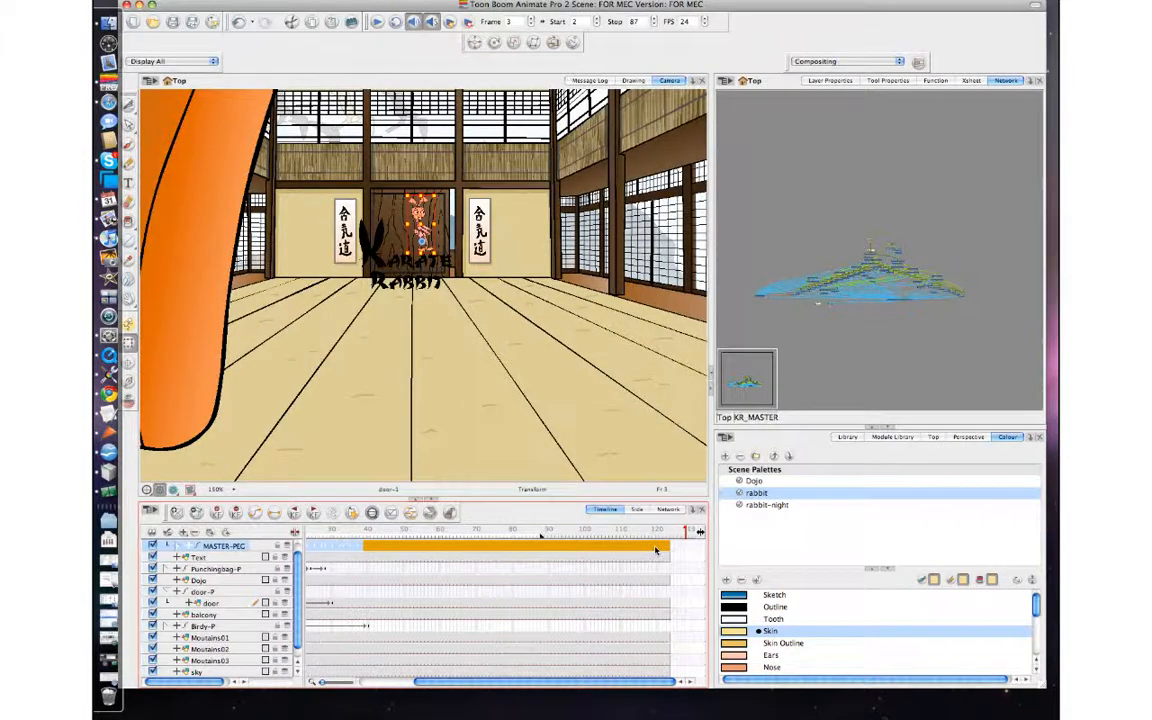
click(656, 550)
Play back the shifted animation and extend the playback stop frame to 122.
scroll(541, 400, down, 10)
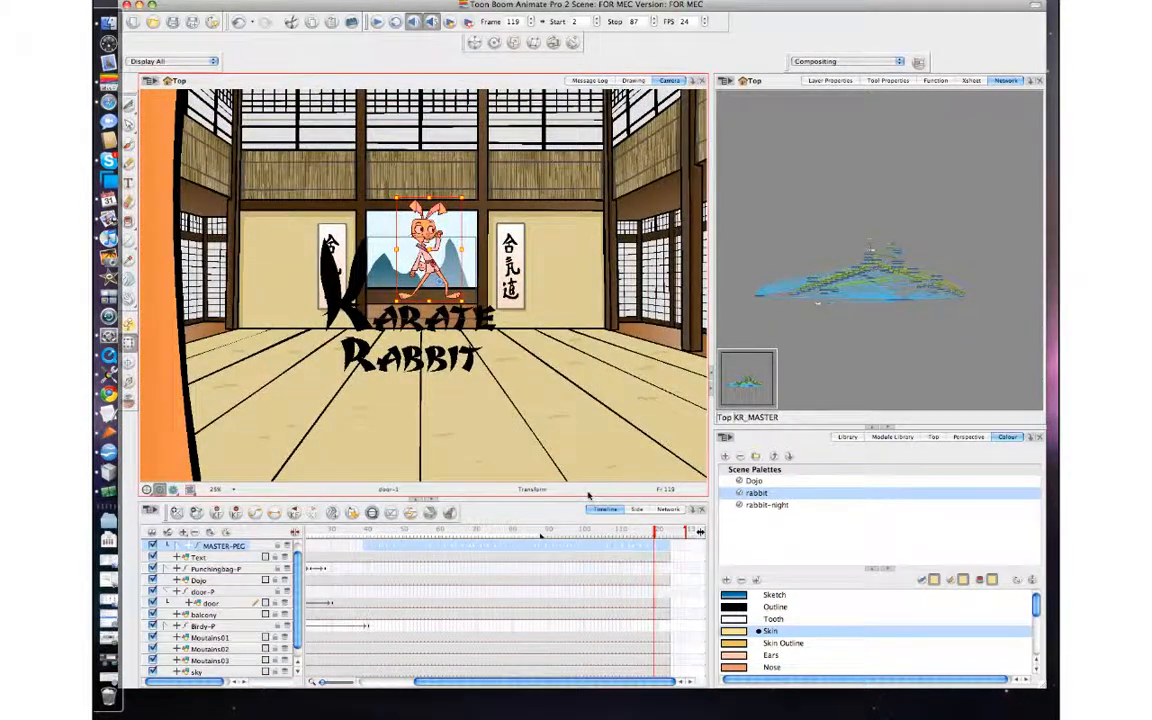
click(376, 21)
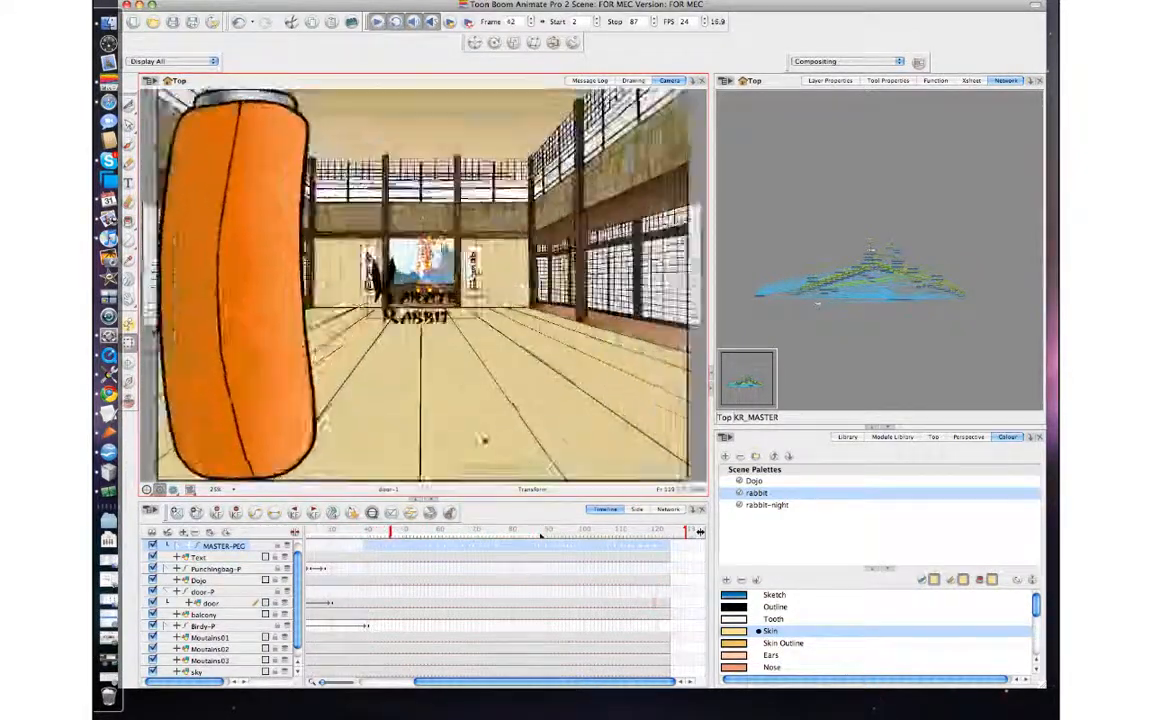
drag(542, 540, 670, 541)
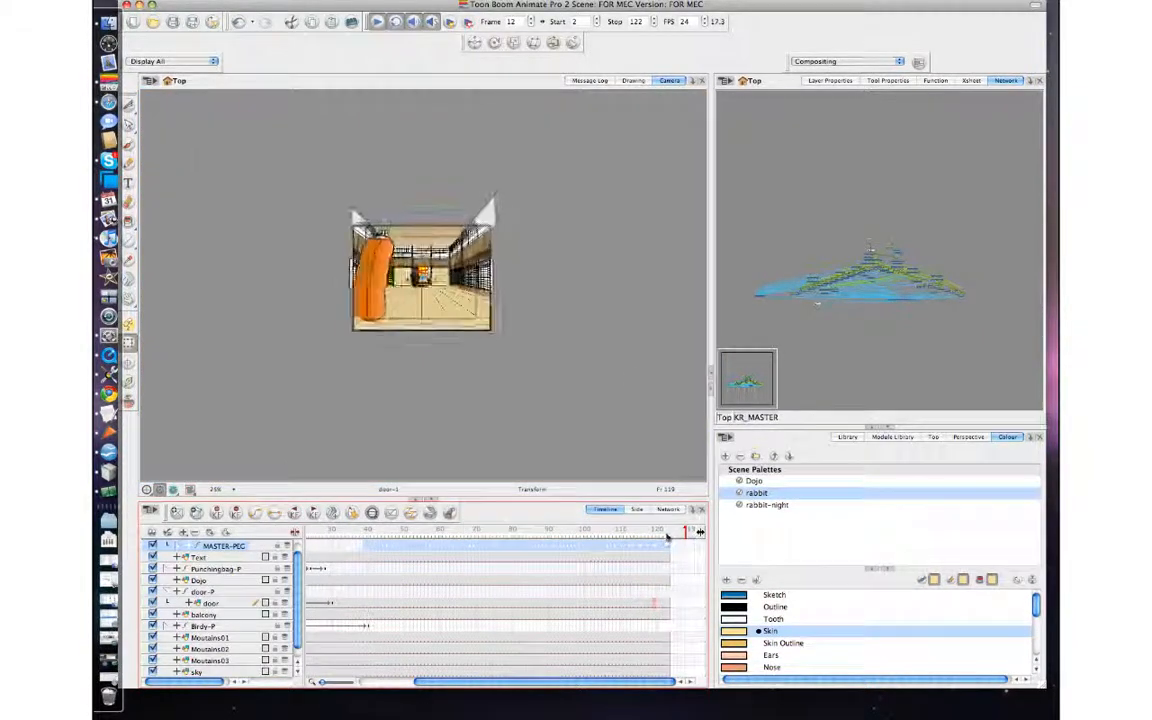
click(383, 25)
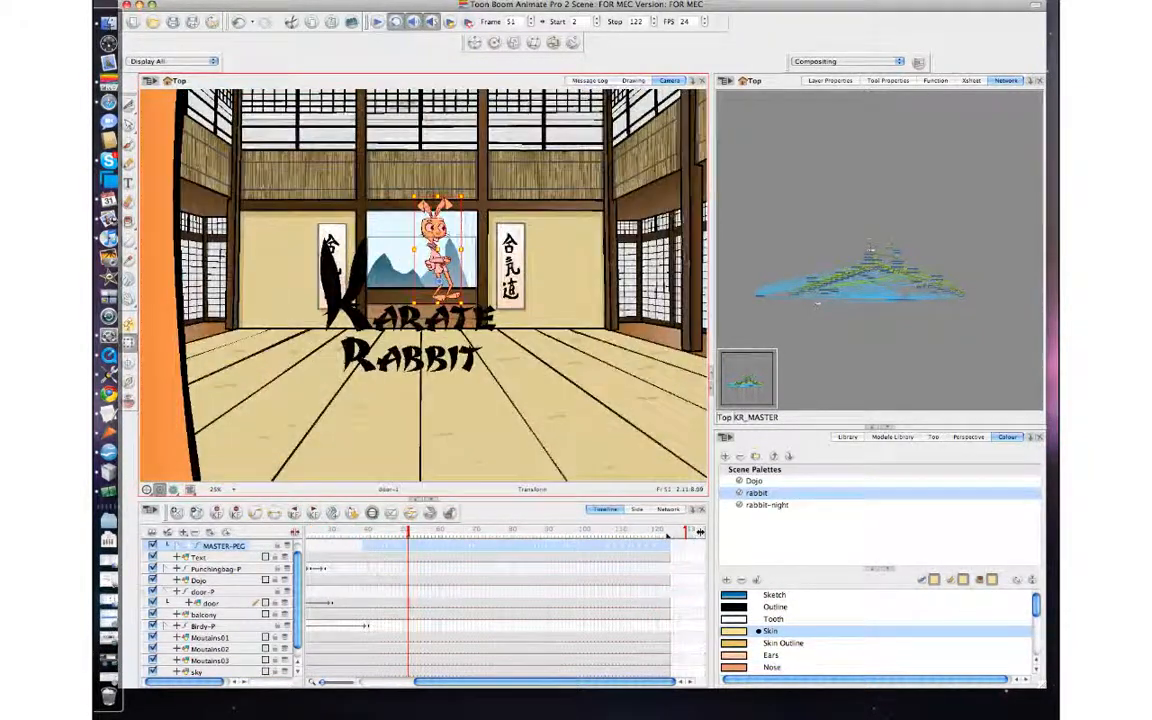
Add a Top view beside the Network view and magnify it around the rabbit's position.
click(178, 546)
click(178, 546)
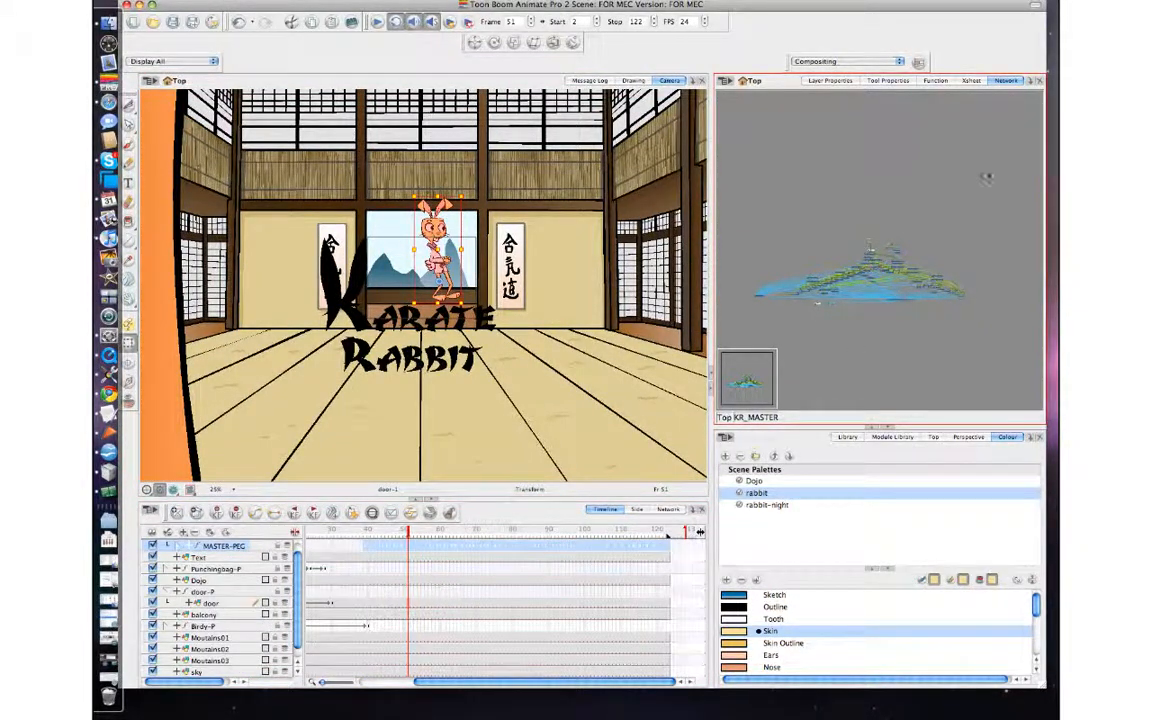
click(1036, 80)
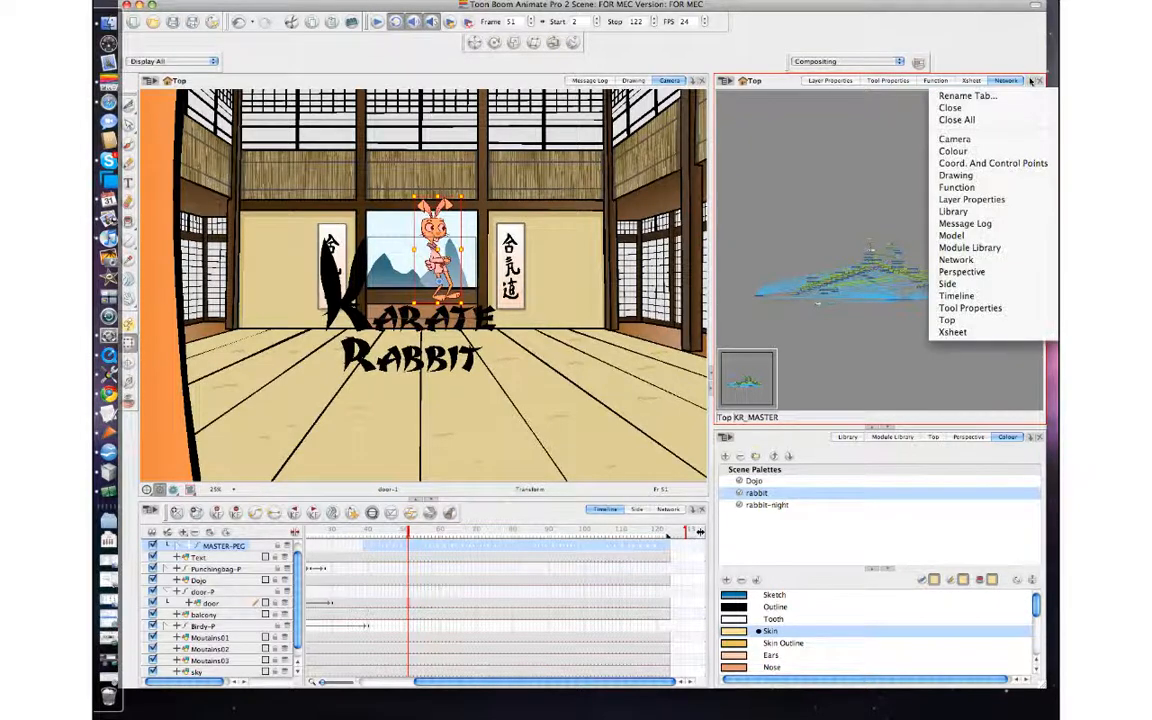
click(995, 322)
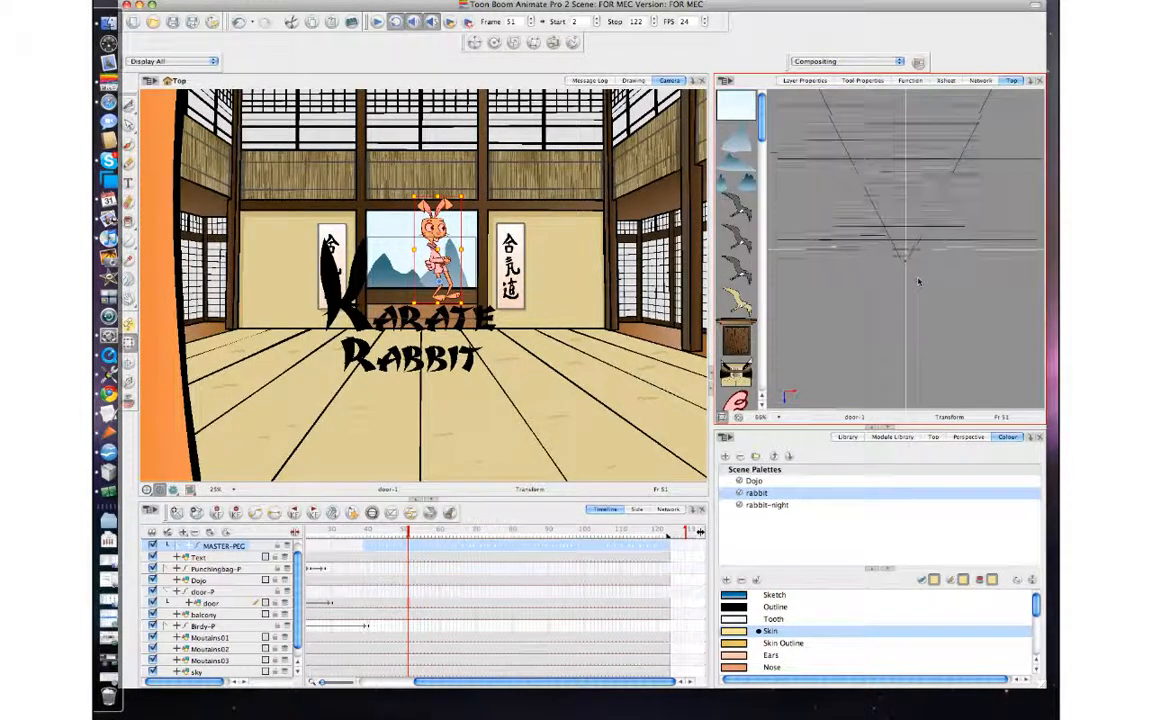
scroll(890, 272, up, 6)
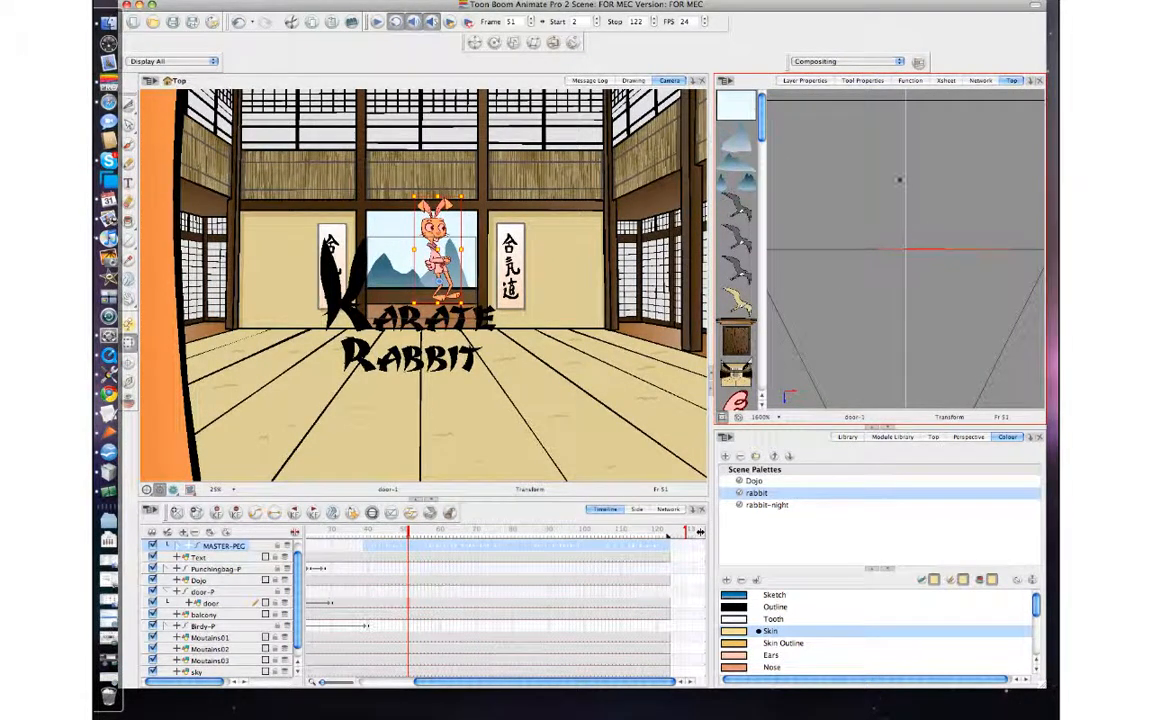
Translate the rabbit away from the camera along the depth axis in the Top view, behind the doorway.
click(473, 42)
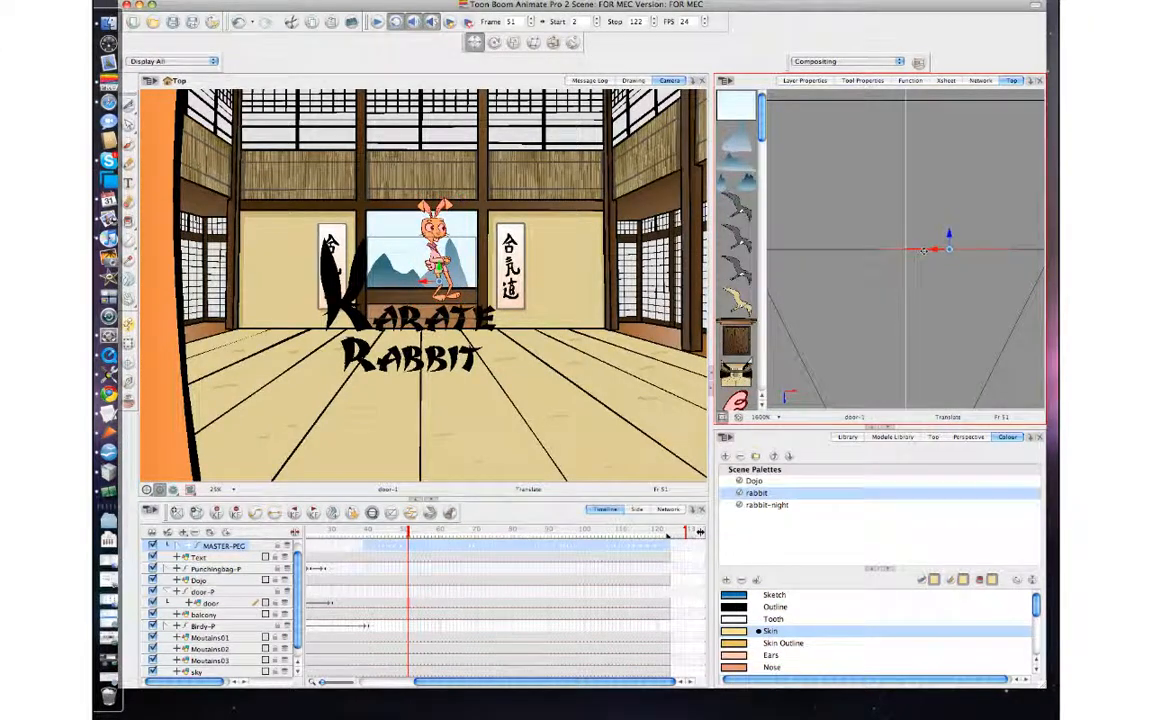
drag(950, 233, 910, 82)
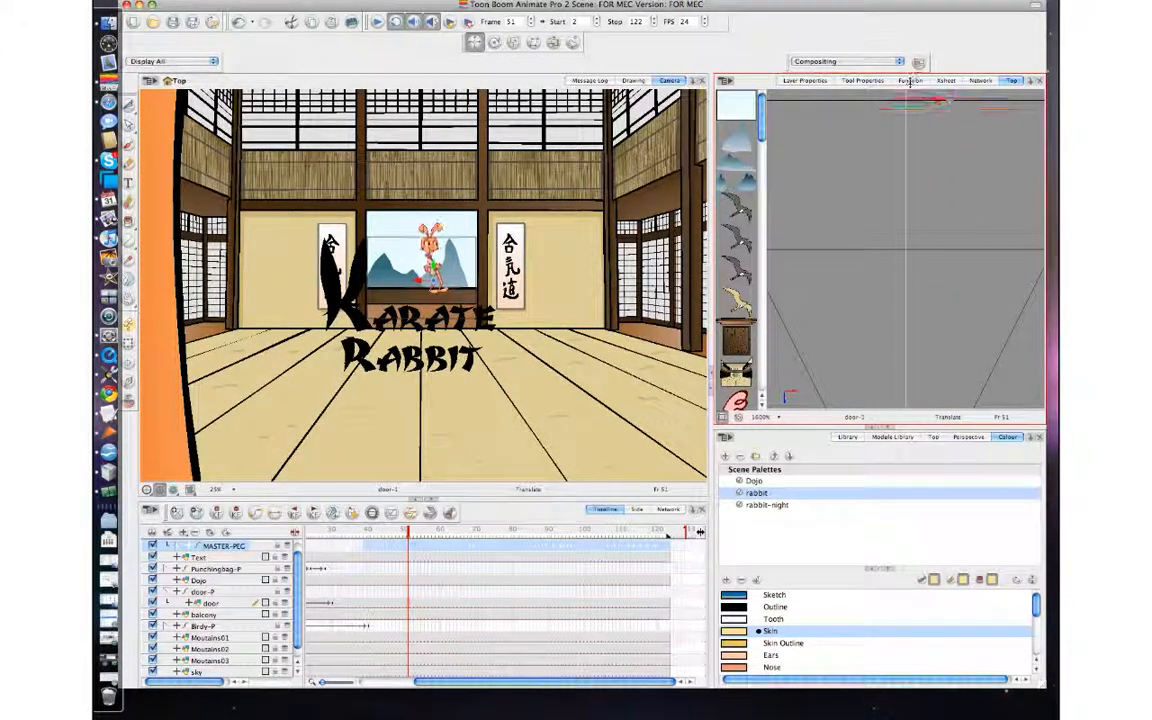
drag(877, 151, 857, 335)
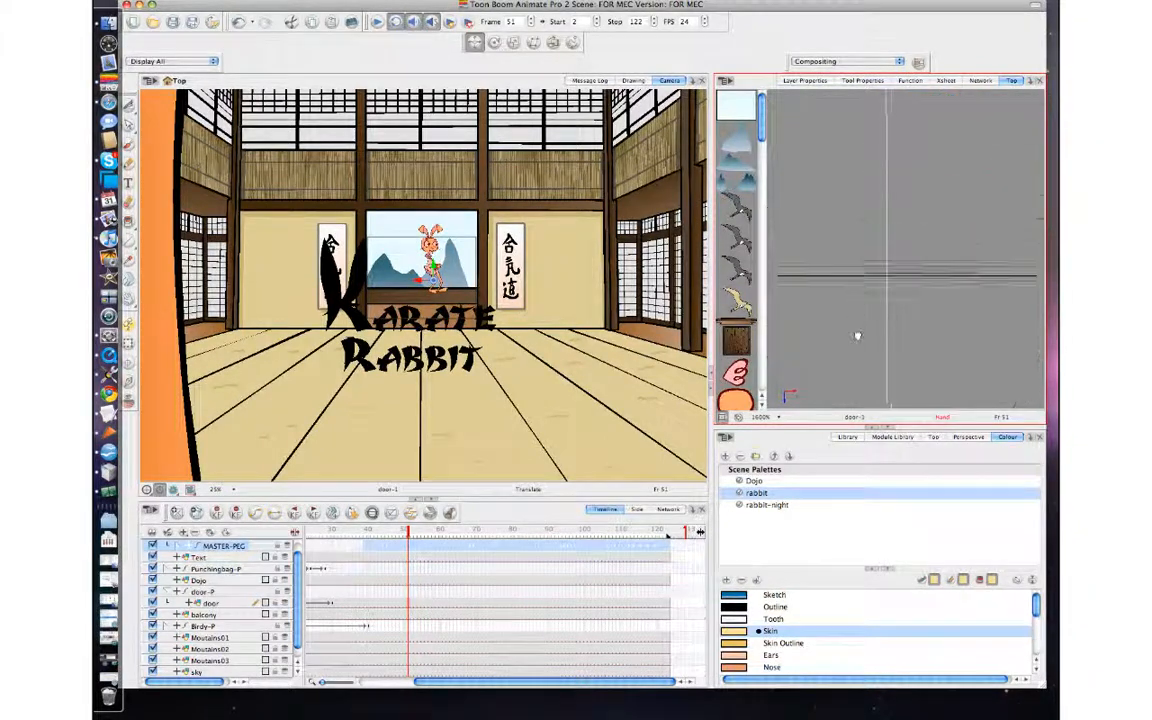
drag(932, 269, 926, 200)
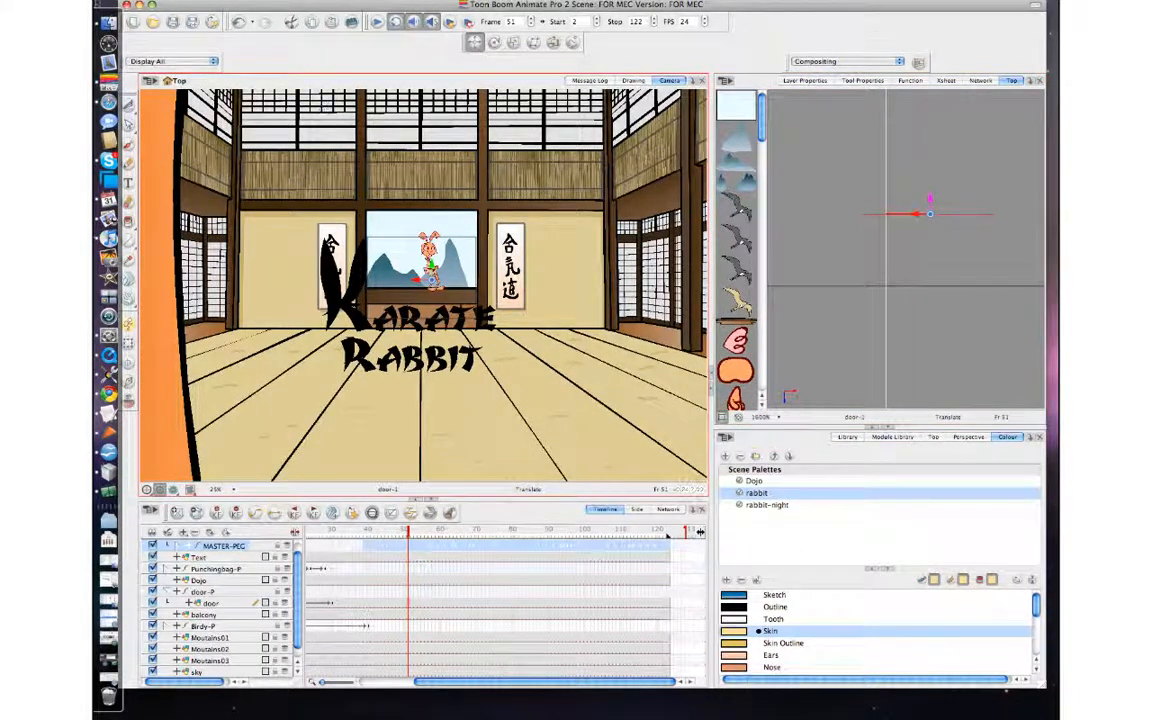
Play back the scene and inspect the rabbit in the doorway closely at frame 29.
click(377, 22)
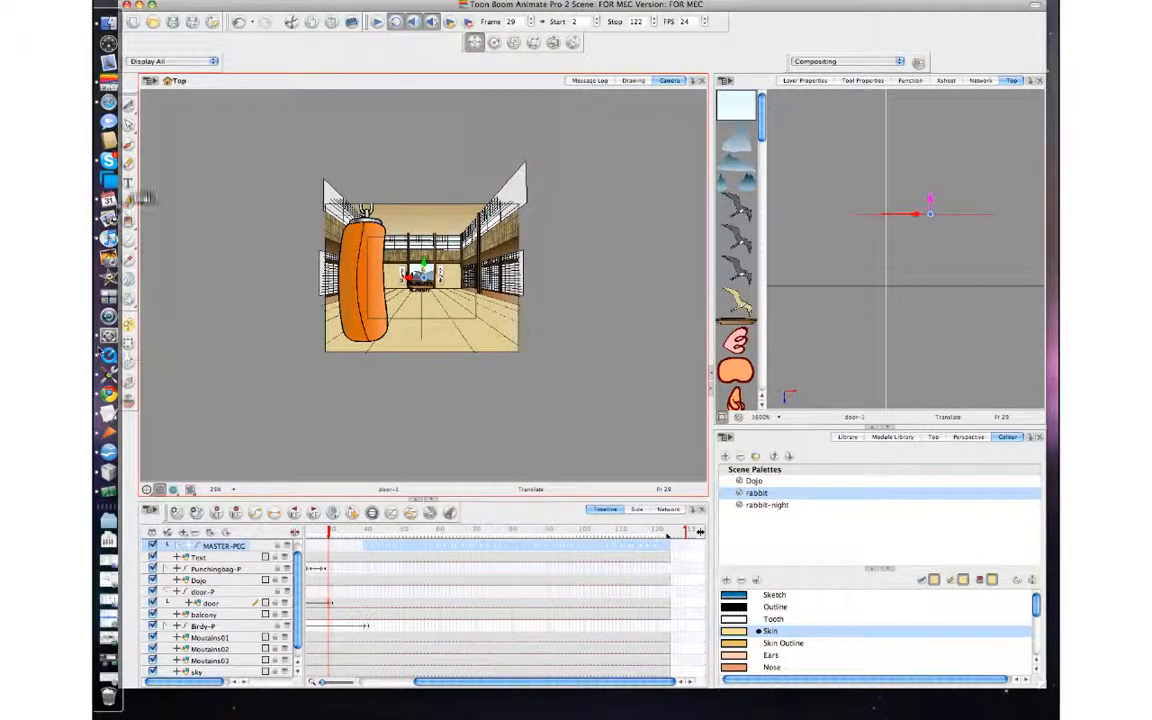
key(2)
key(2)
key(2)
key(2)
key(2)
key(2)
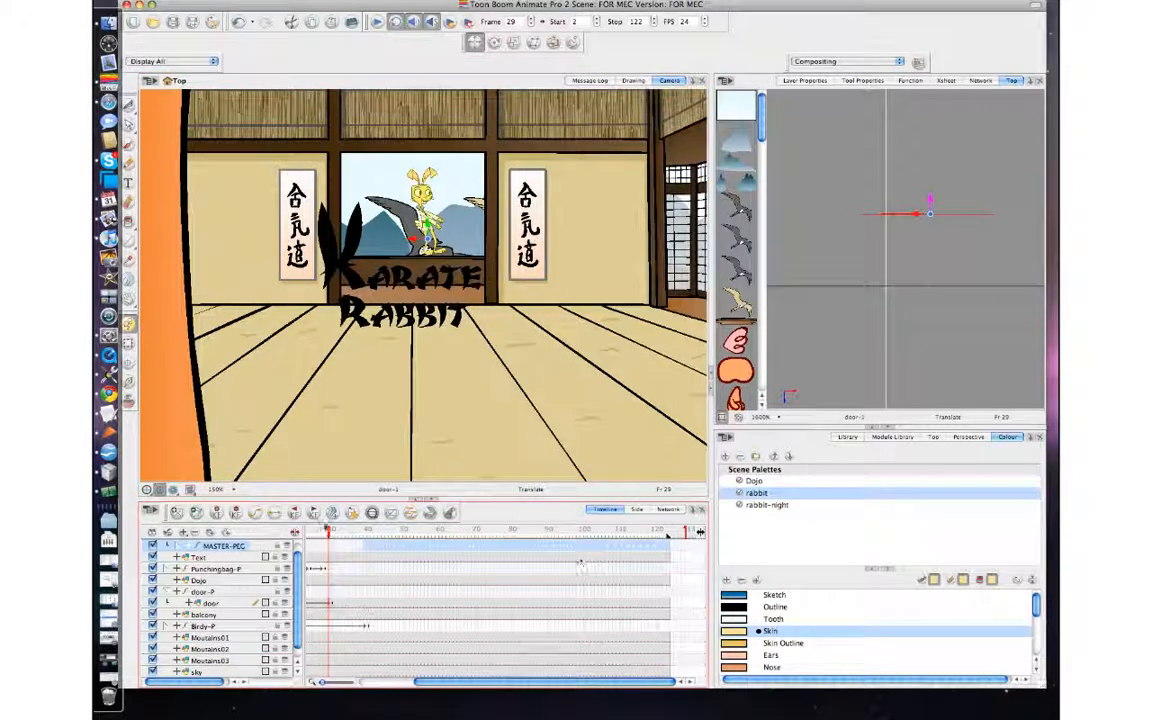
Return to frame 1 and hide the Text layer with the Karate Rabbit title.
drag(329, 532, 246, 546)
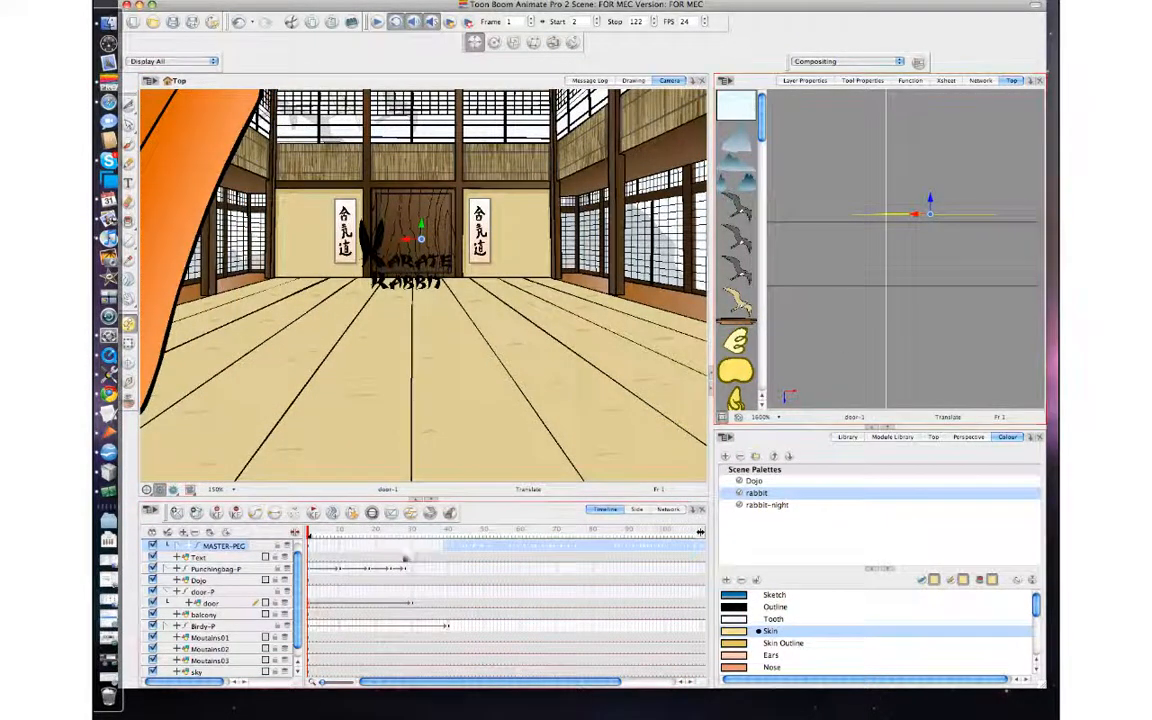
click(153, 557)
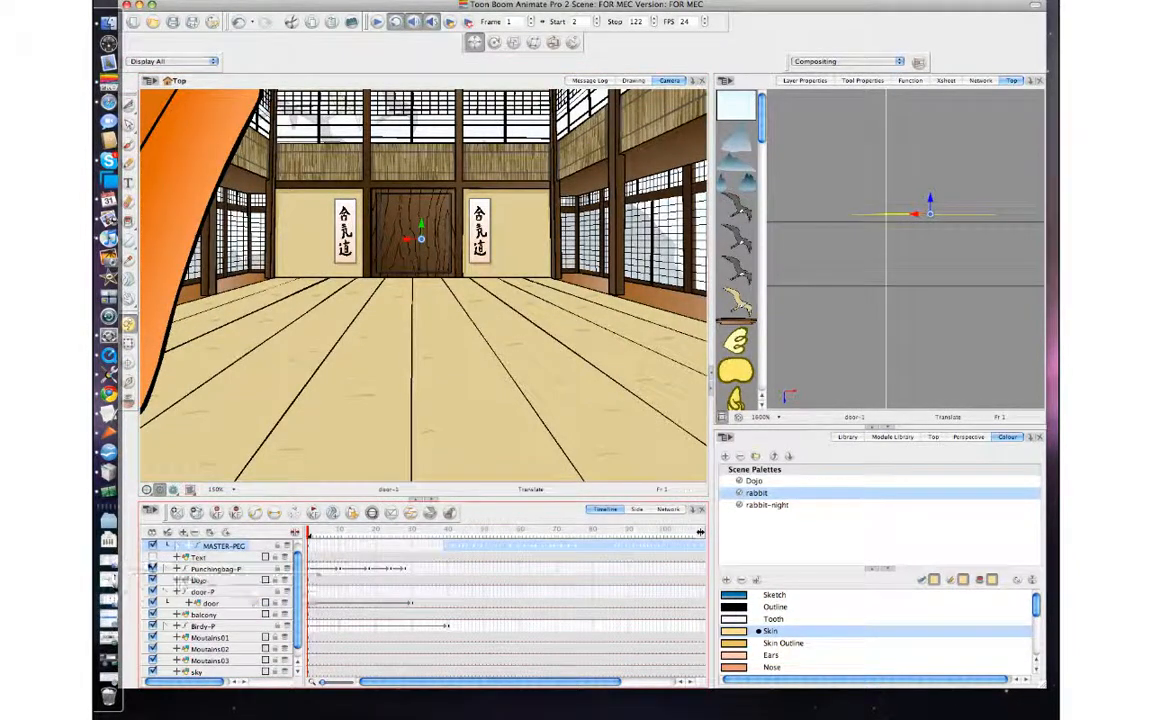
click(153, 557)
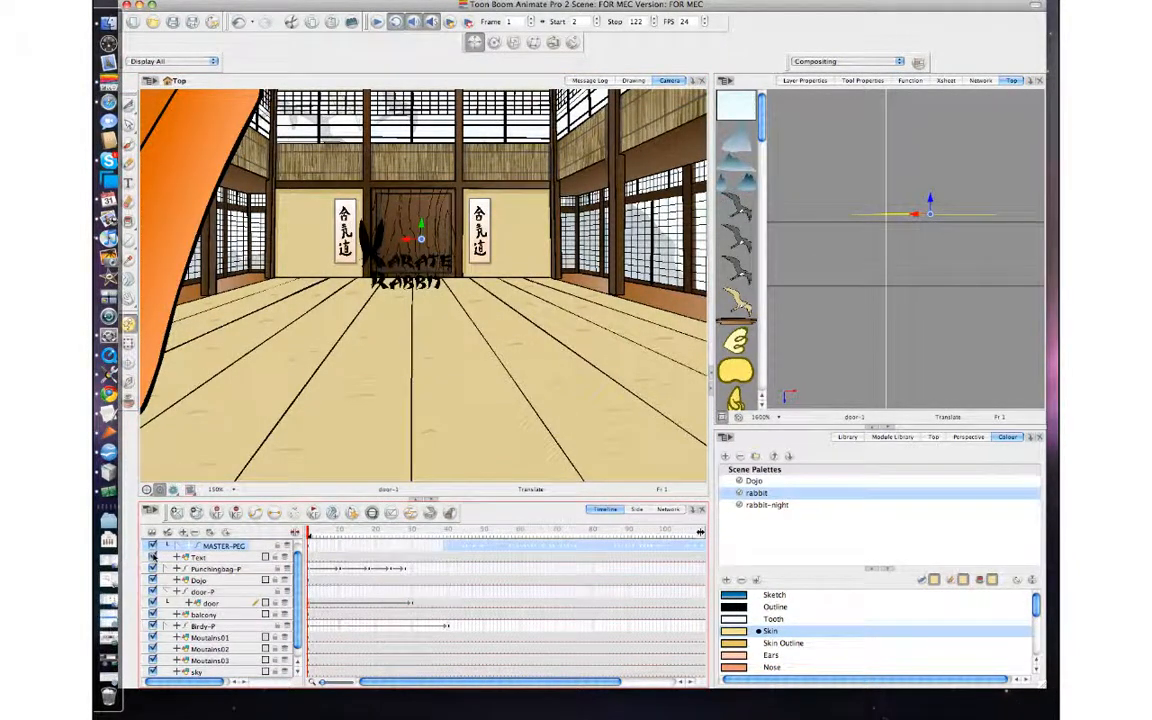
click(153, 557)
Deselect the rabbit using the Transform tool and widen the Camera view.
click(130, 342)
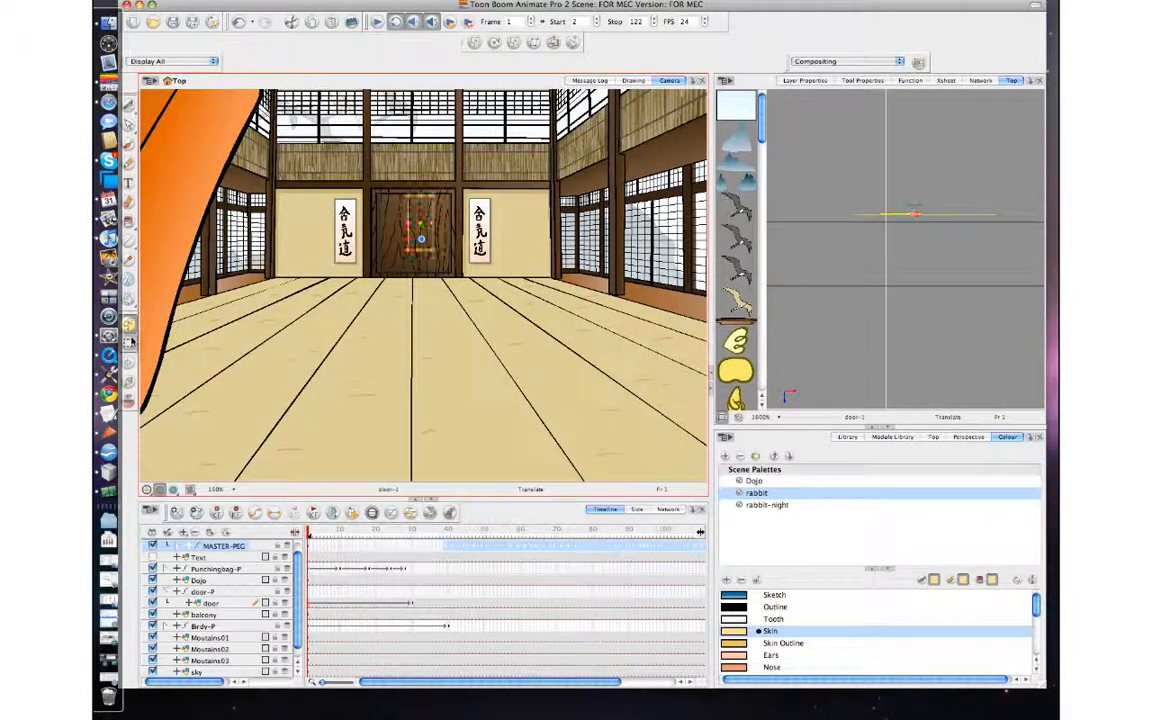
click(827, 368)
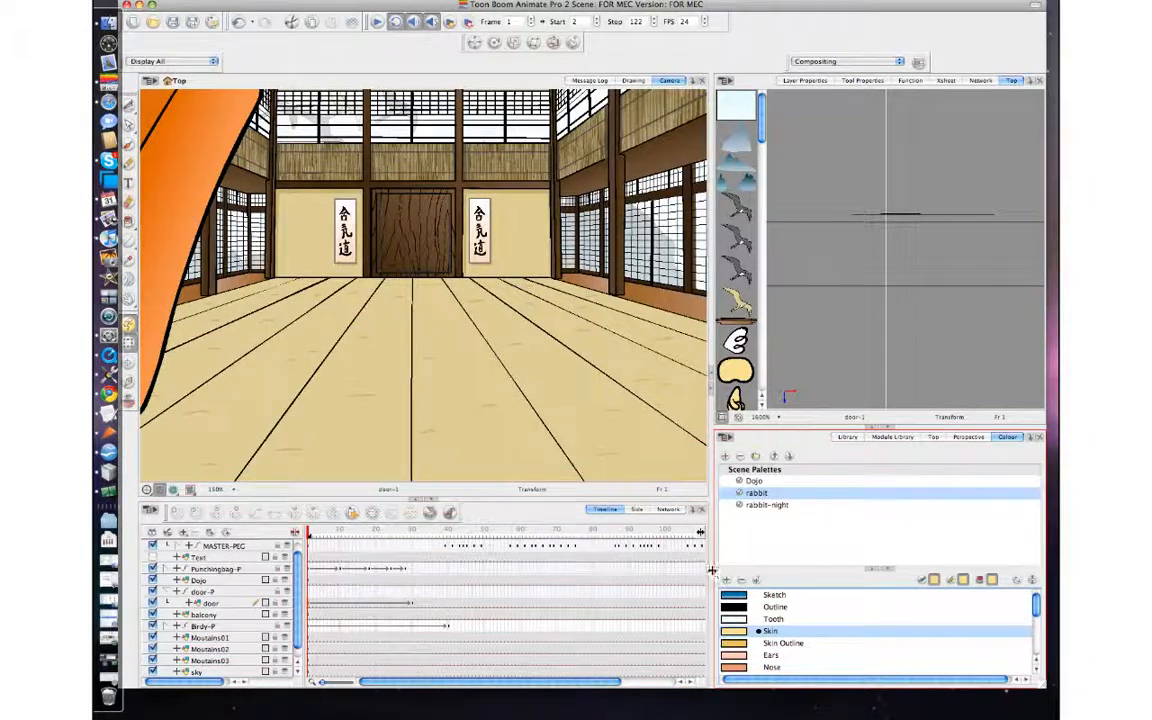
drag(713, 572, 816, 571)
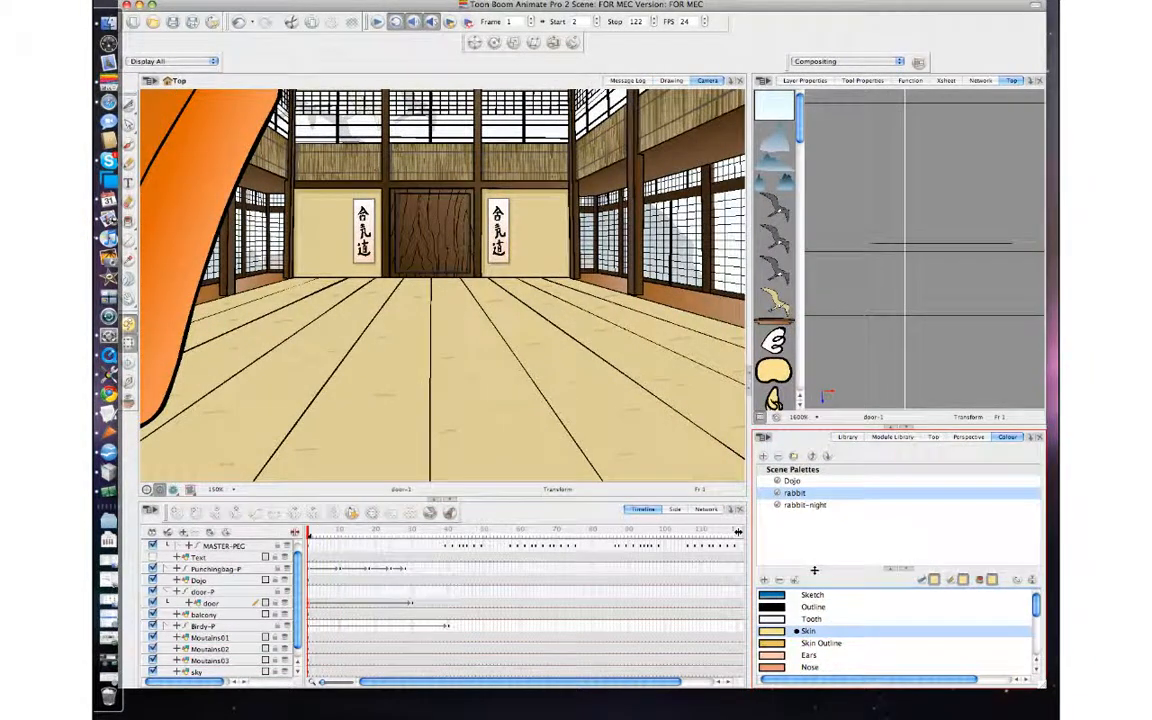
Play back the scene and scrub through the timeline to review the rabbit's animation in the doorway, ending at frame 41.
click(379, 22)
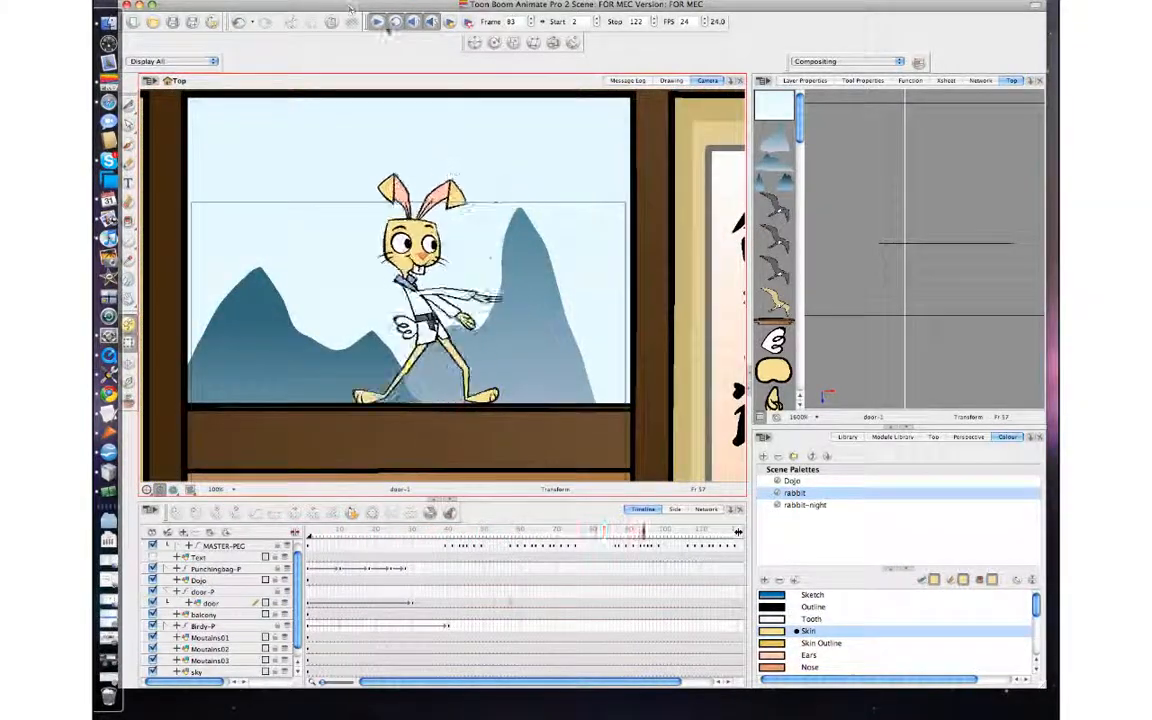
click(378, 22)
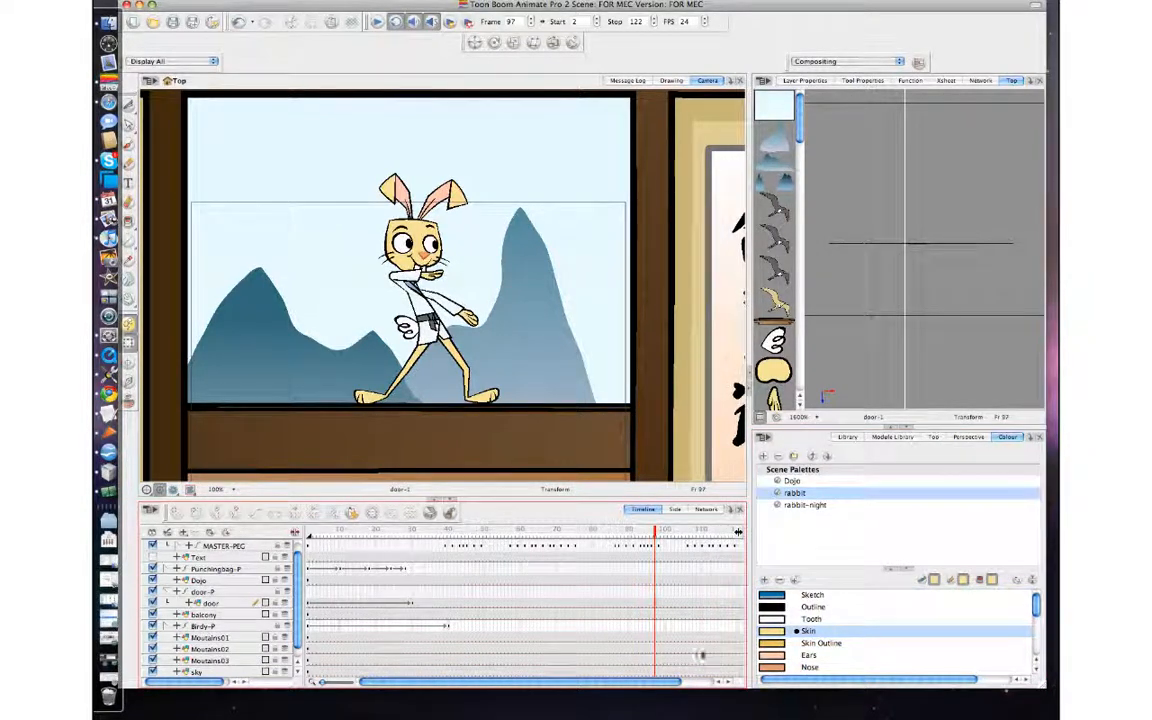
drag(676, 682, 751, 687)
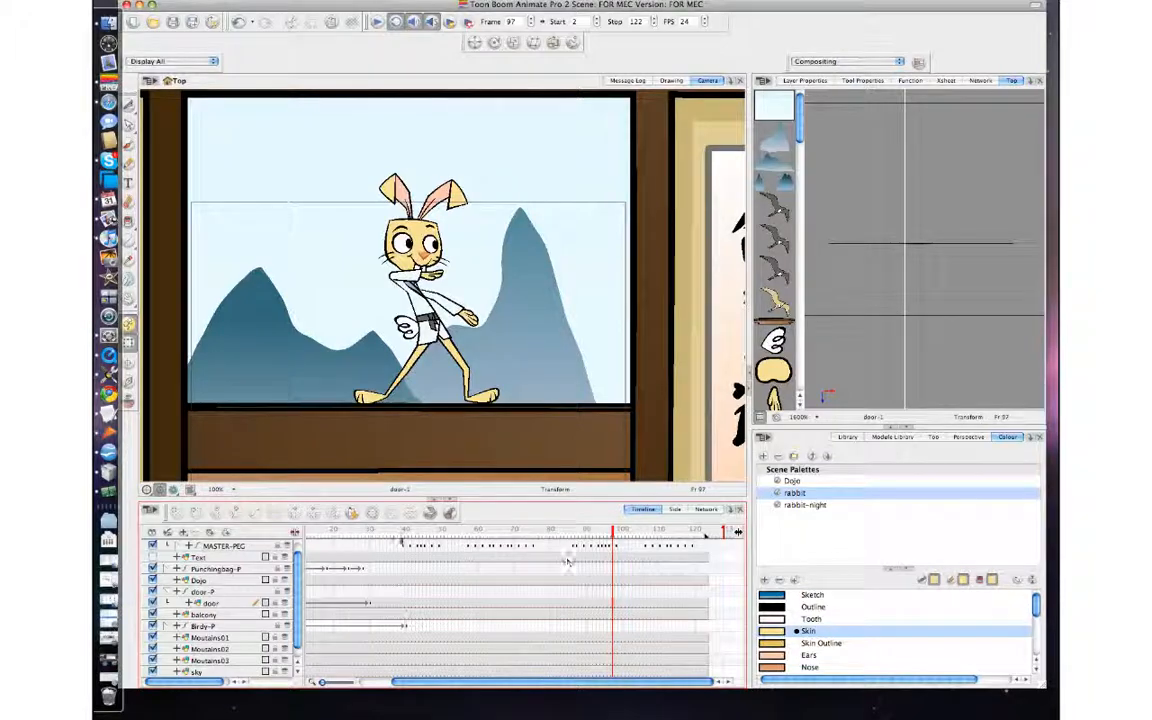
drag(393, 531, 690, 588)
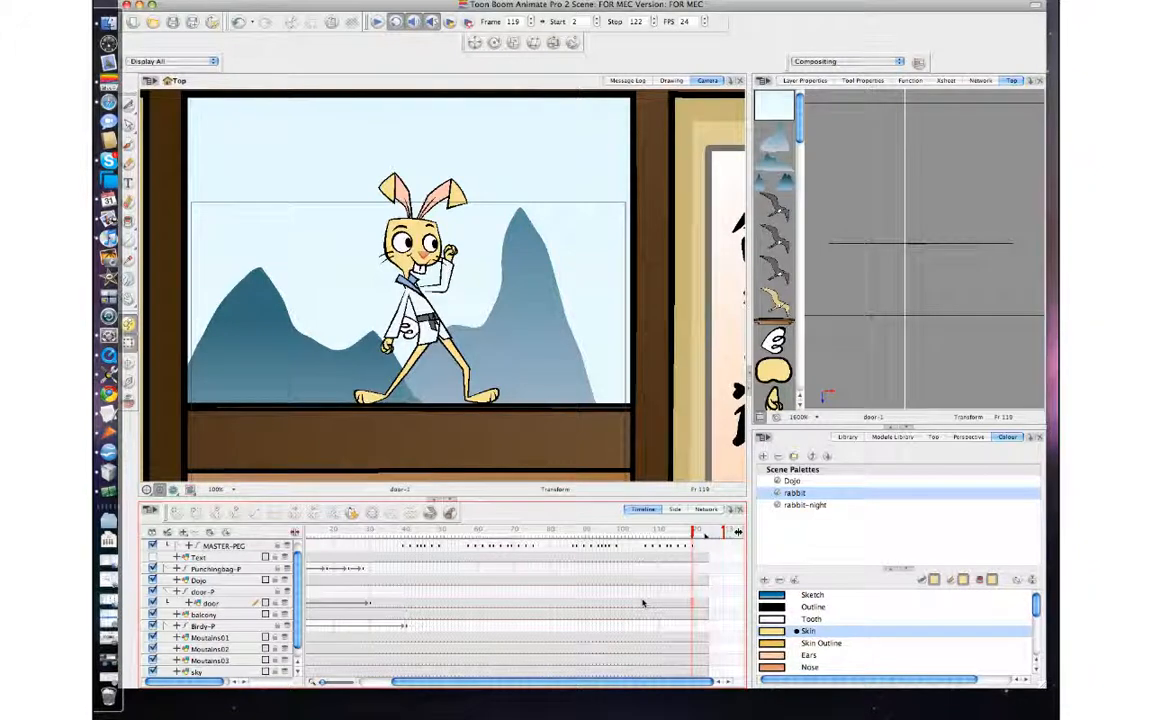
drag(370, 534, 308, 533)
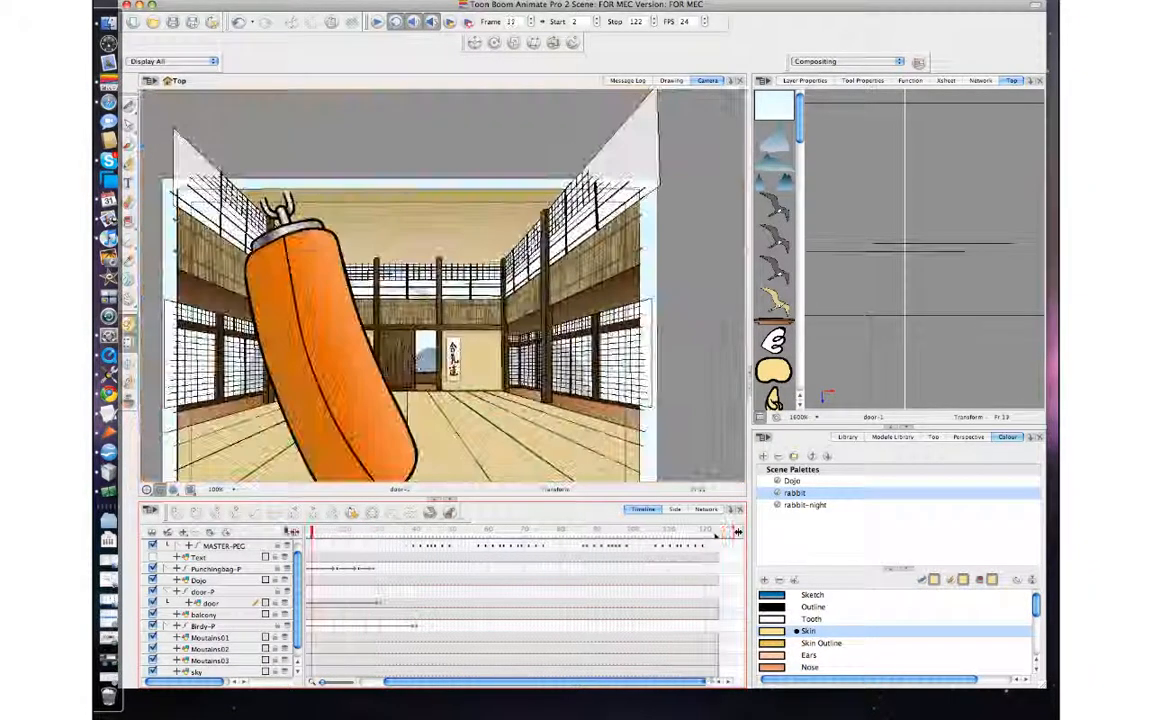
click(420, 531)
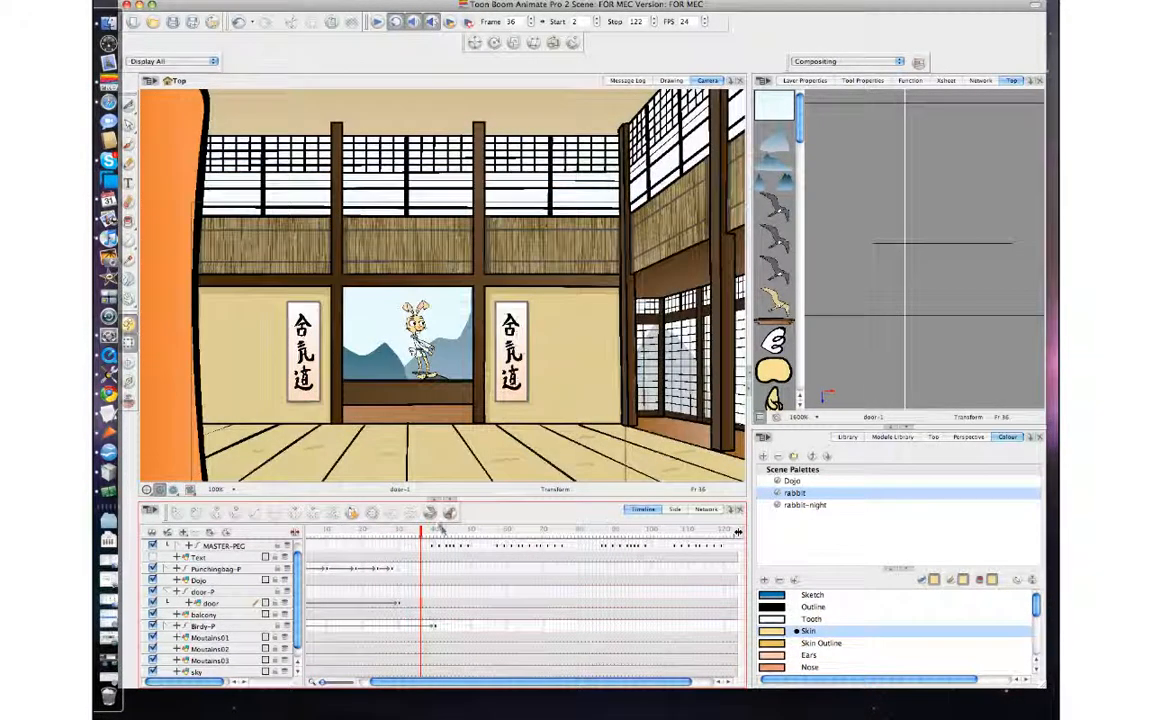
click(438, 531)
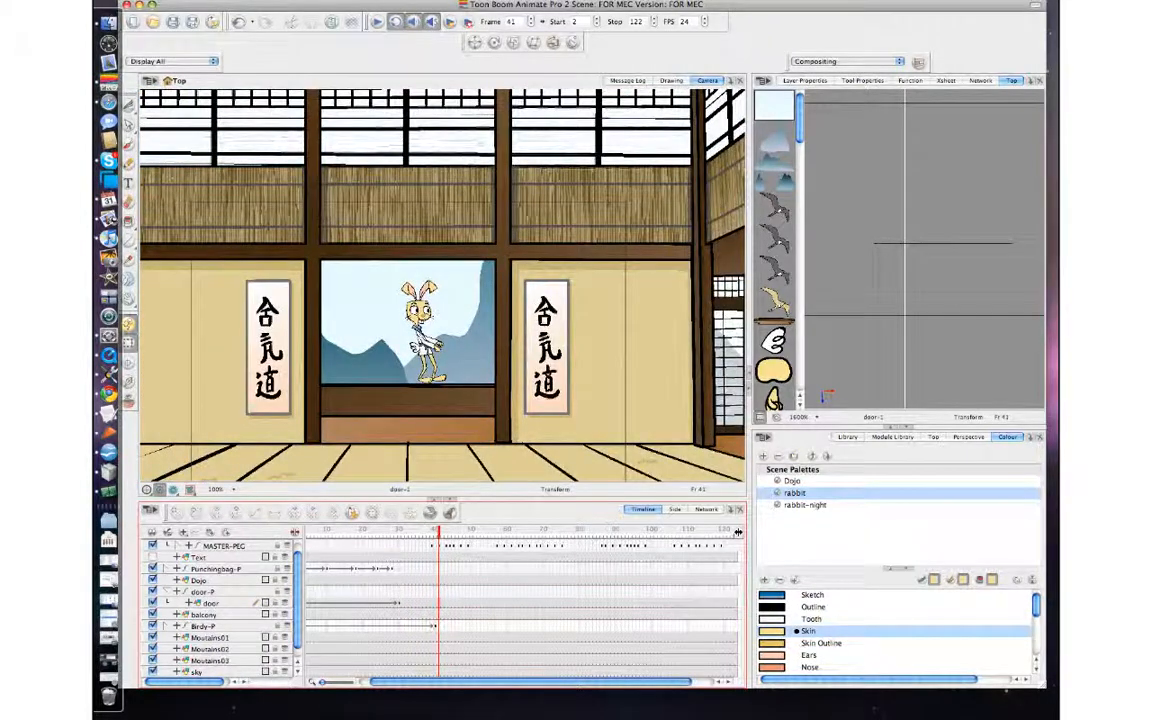